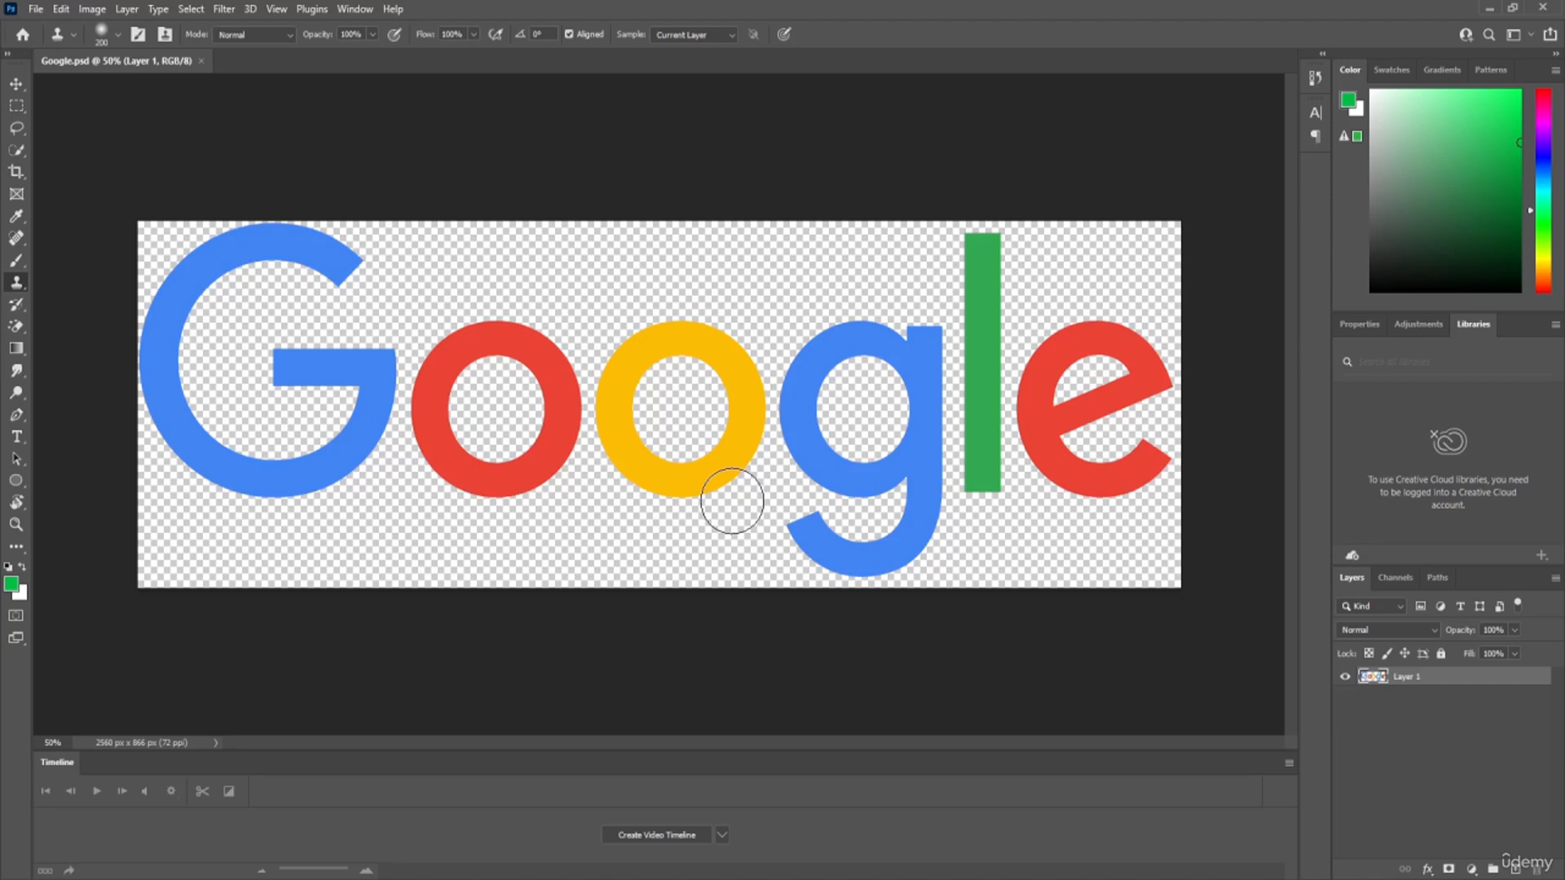
Cut the blue capital G out of Layer 1 with the Rectangular Marquee and paste it onto a new layer
key(v)
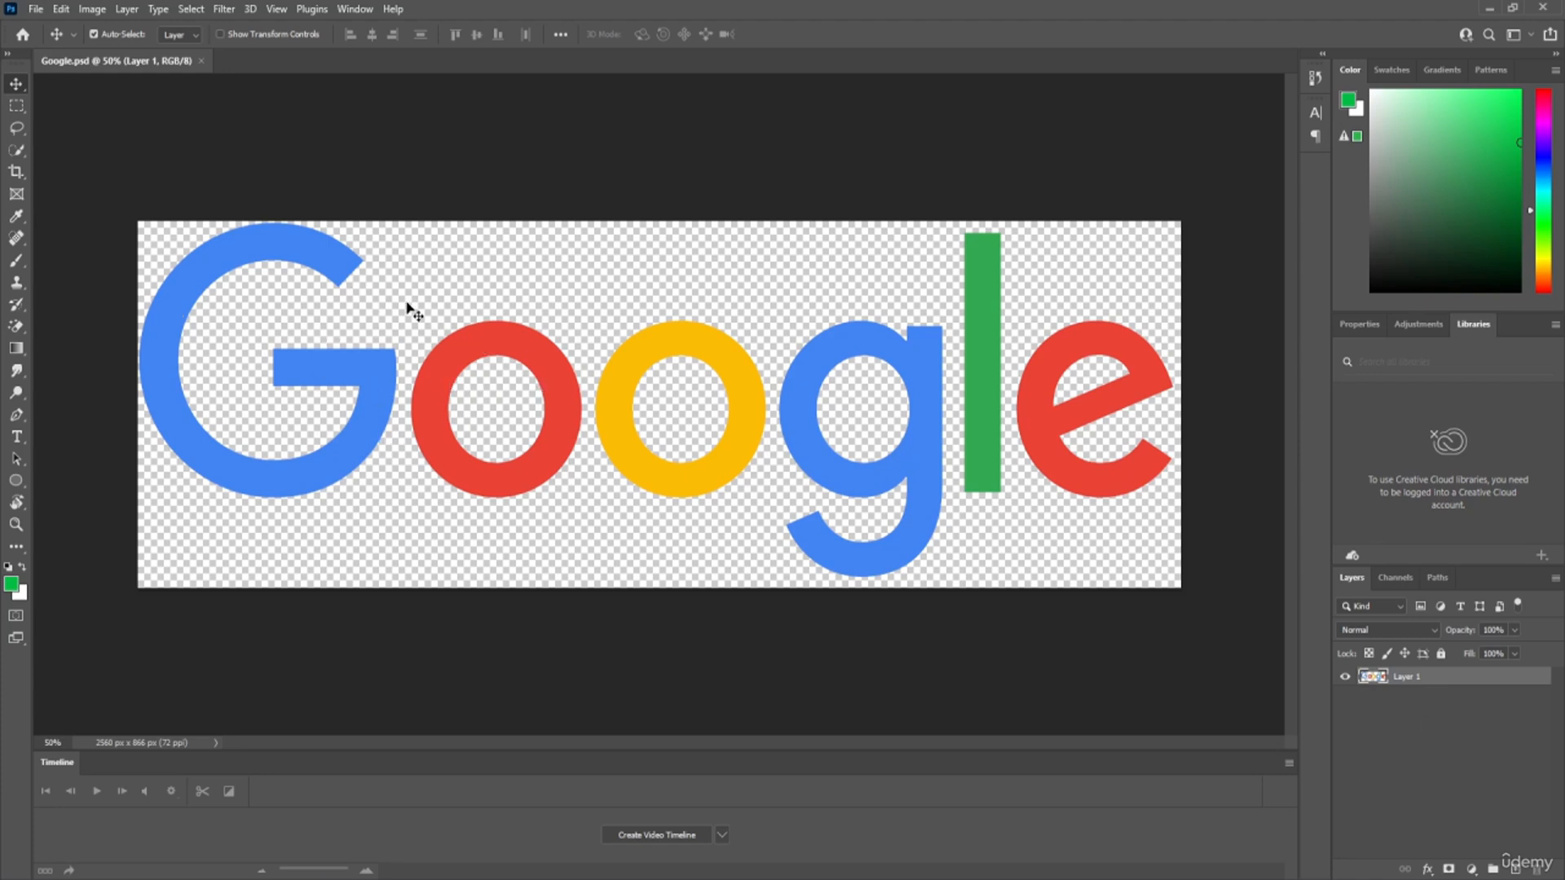
click(17, 107)
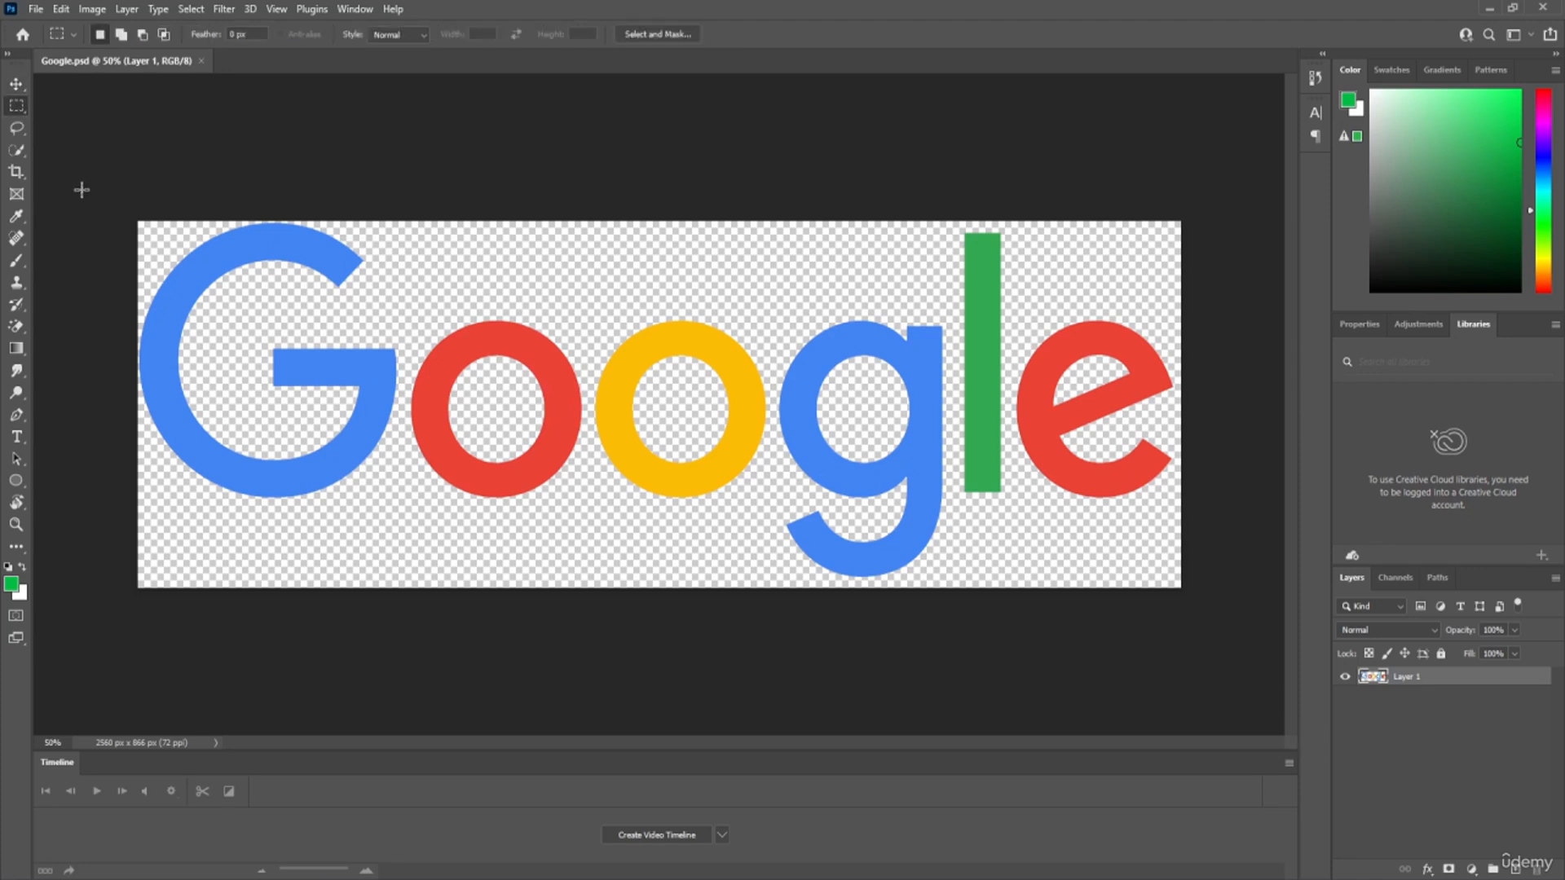
drag(81, 190, 405, 592)
key(ctrl+x)
click(1515, 868)
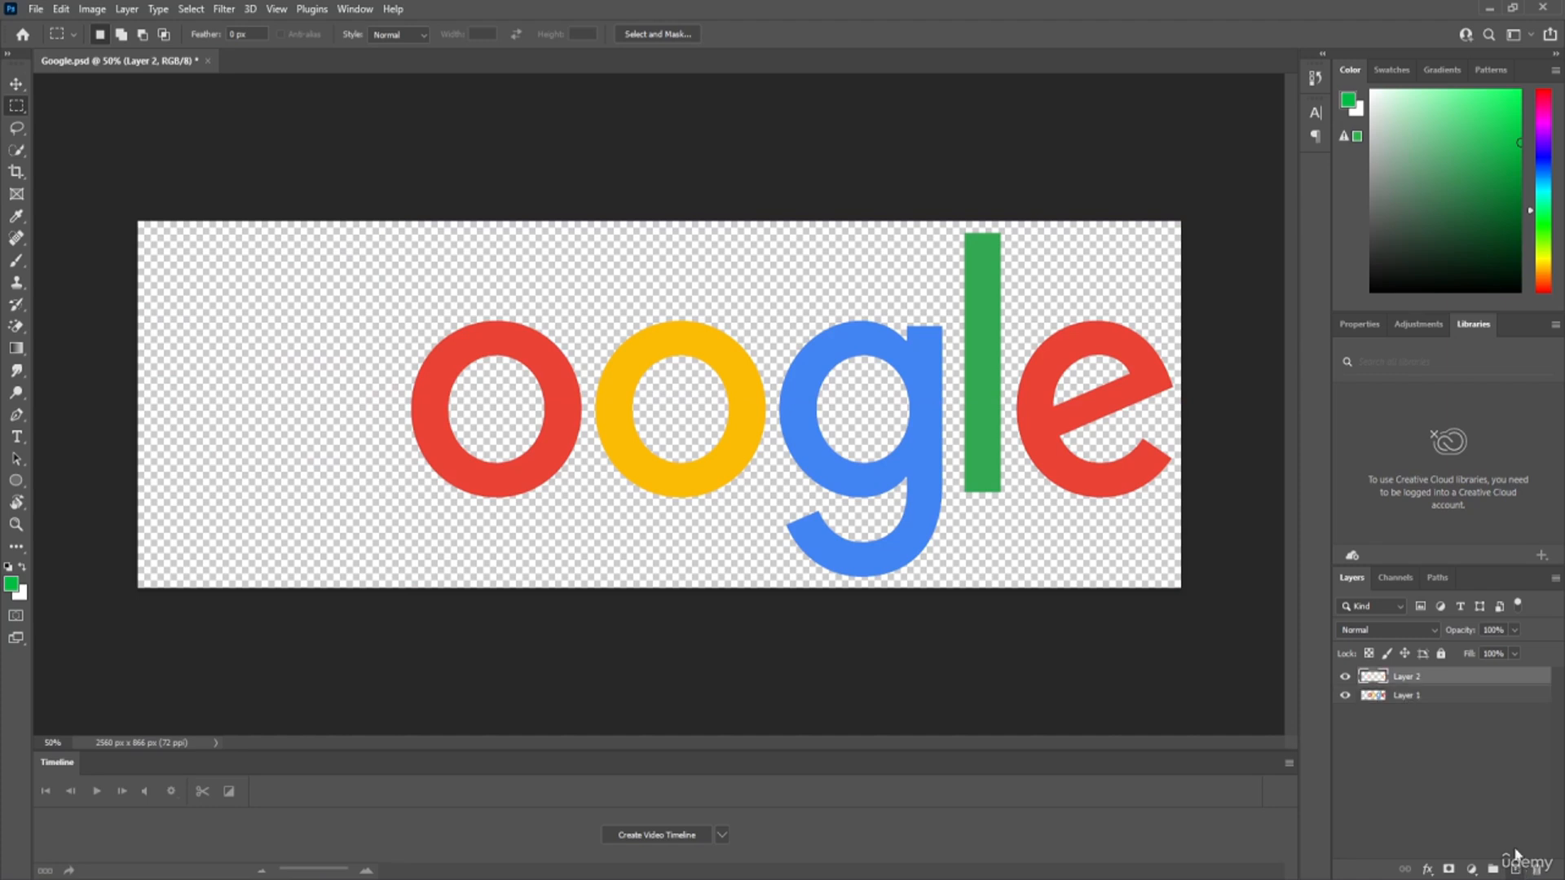
key(ctrl+v)
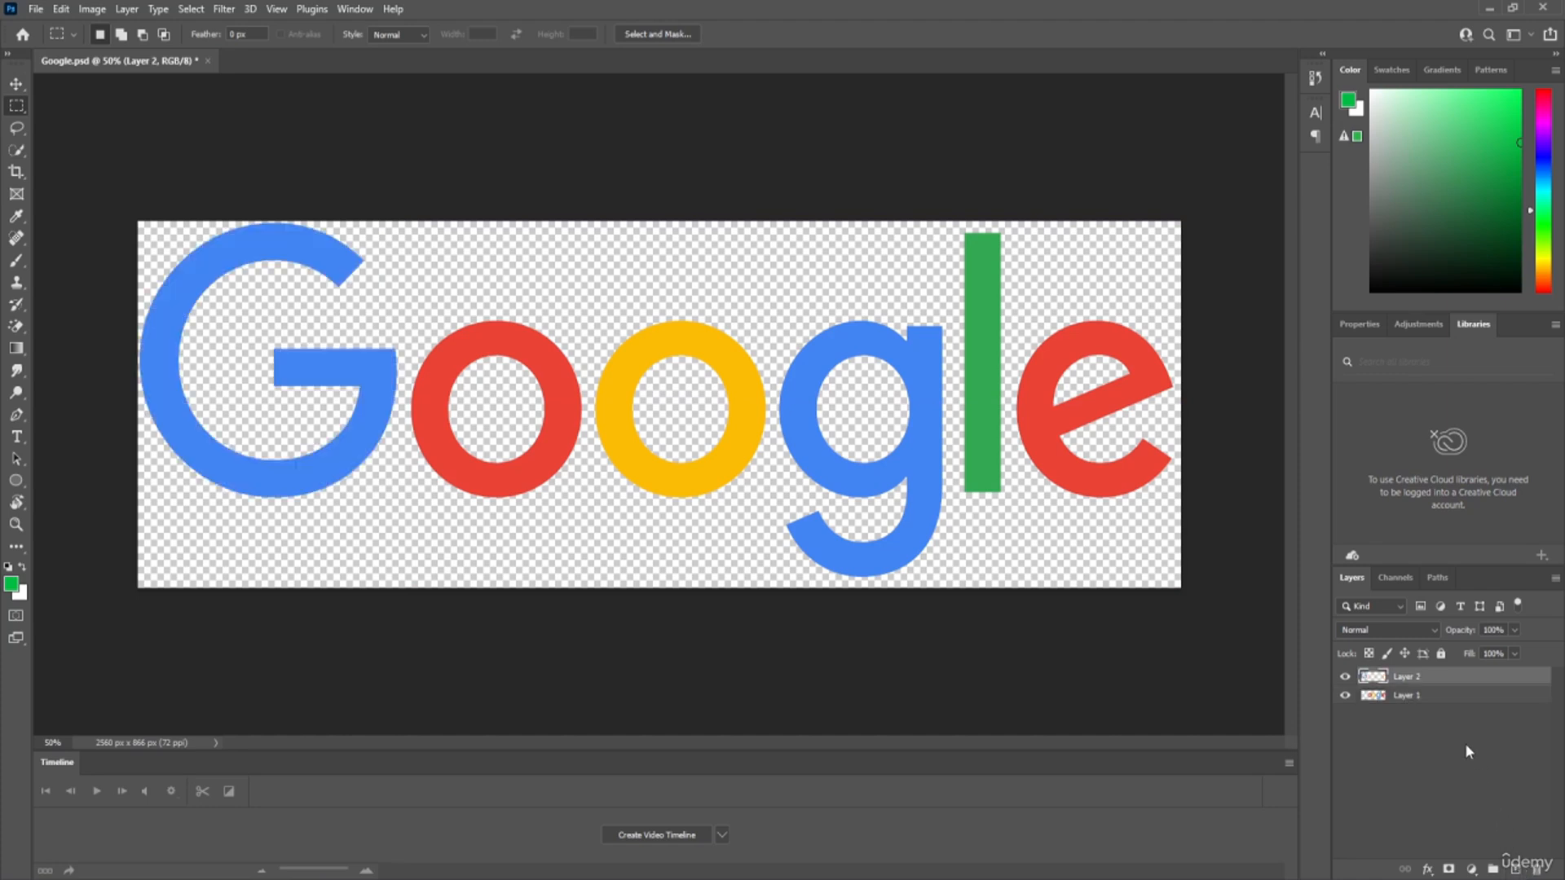
Rename the new layer holding the capital letter as G and hide it, making Layer 1 active
double_click(1409, 676)
text(G)
key(Return)
click(1425, 696)
click(1345, 676)
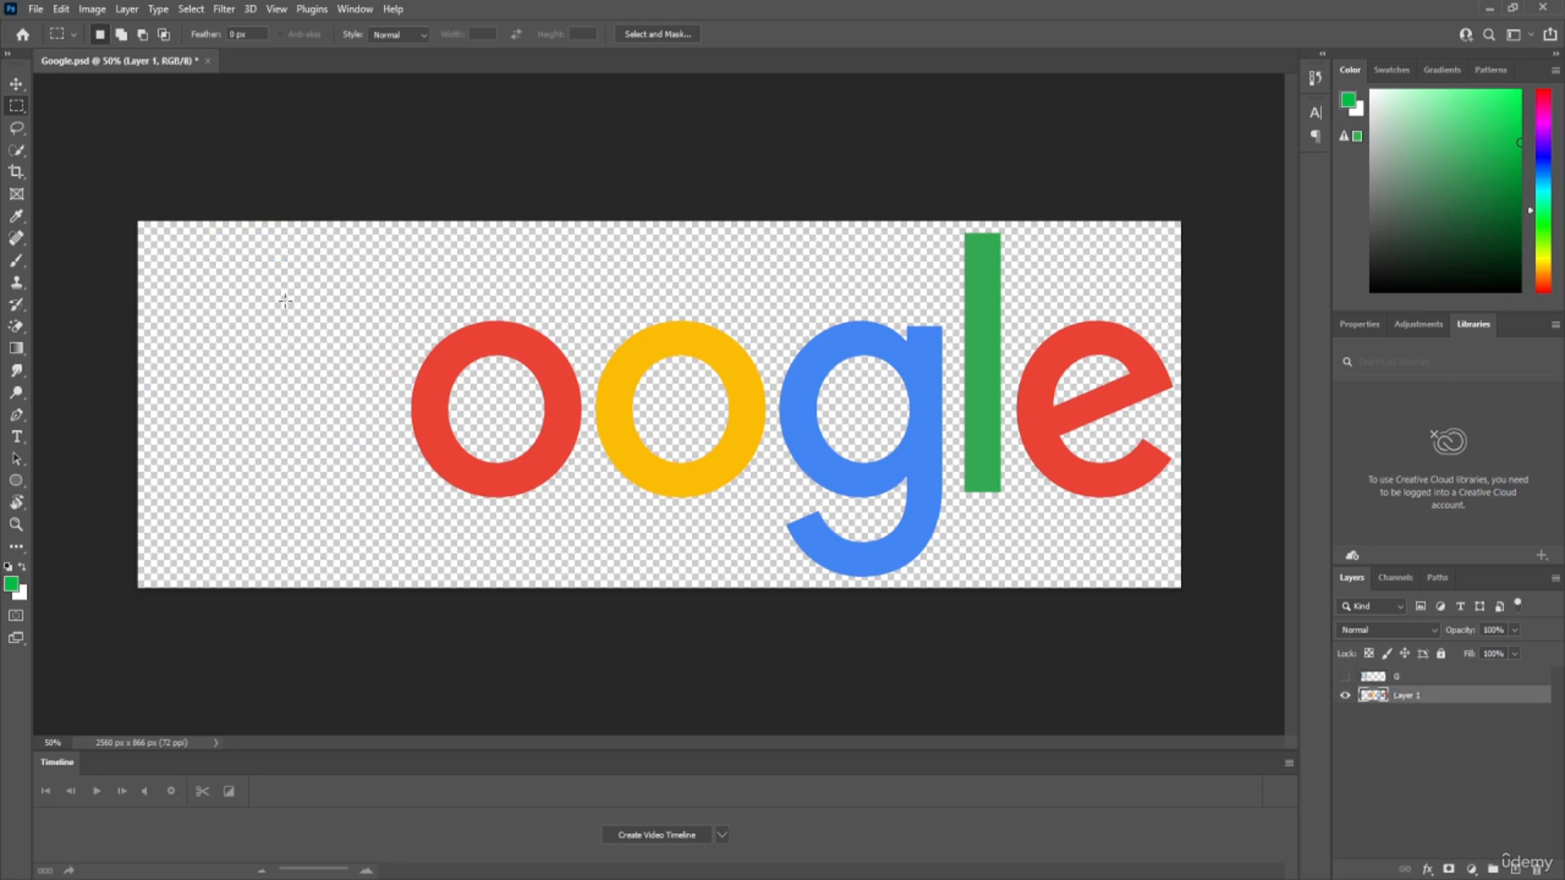
Cut the red o out of Layer 1 with a rectangular selection and paste it onto a new layer
drag(399, 303, 589, 521)
key(ctrl+x)
click(1514, 869)
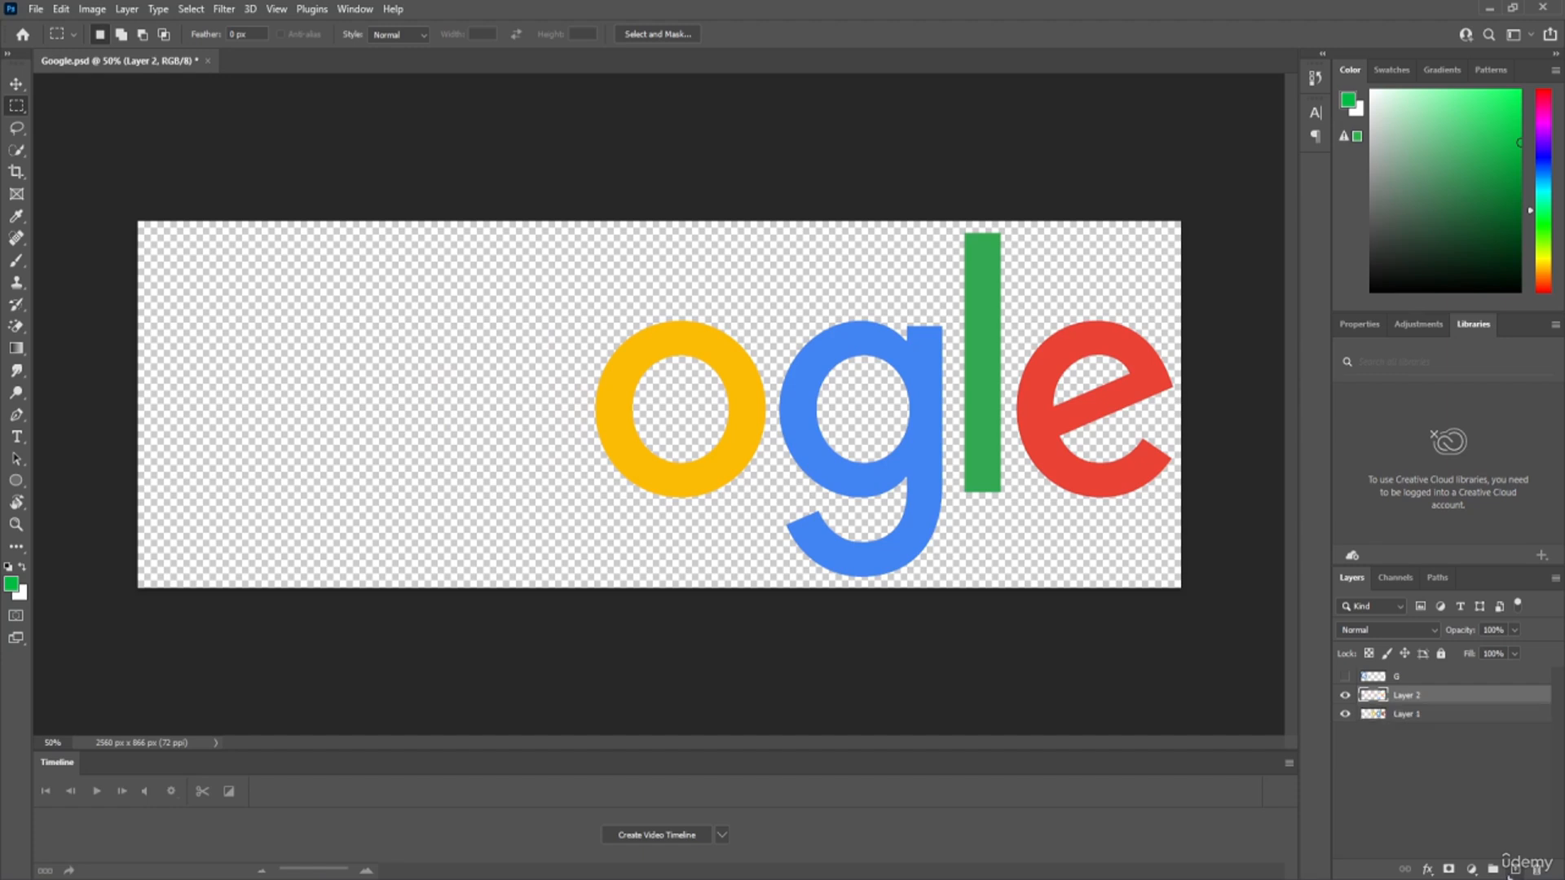
key(ctrl+v)
Rename the layer with the red letter as o and hide it
double_click(1407, 694)
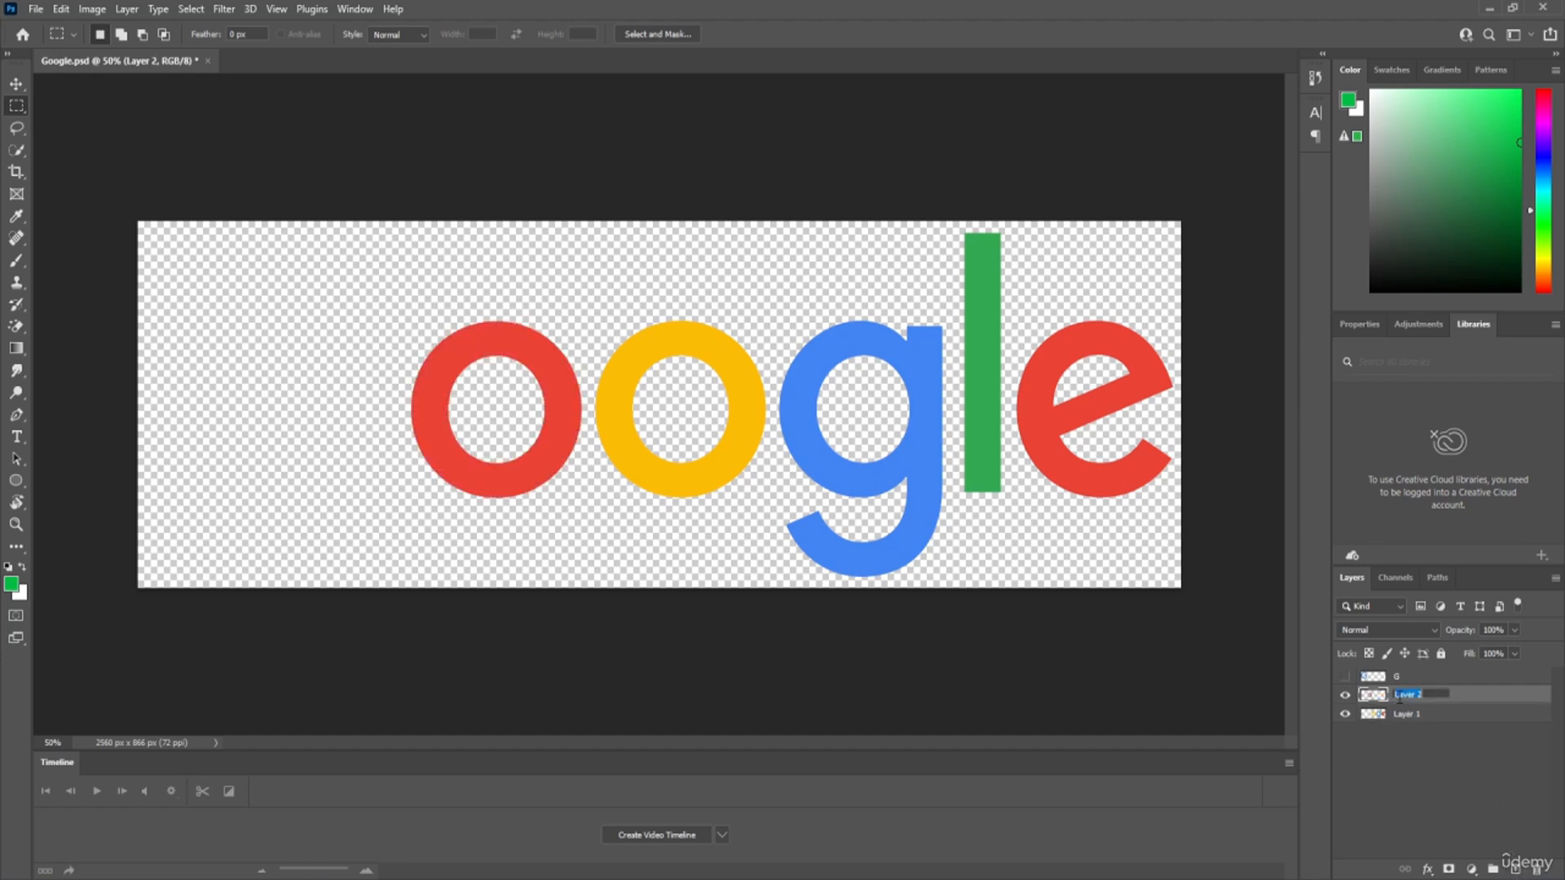
text(o)
key(Return)
click(1345, 695)
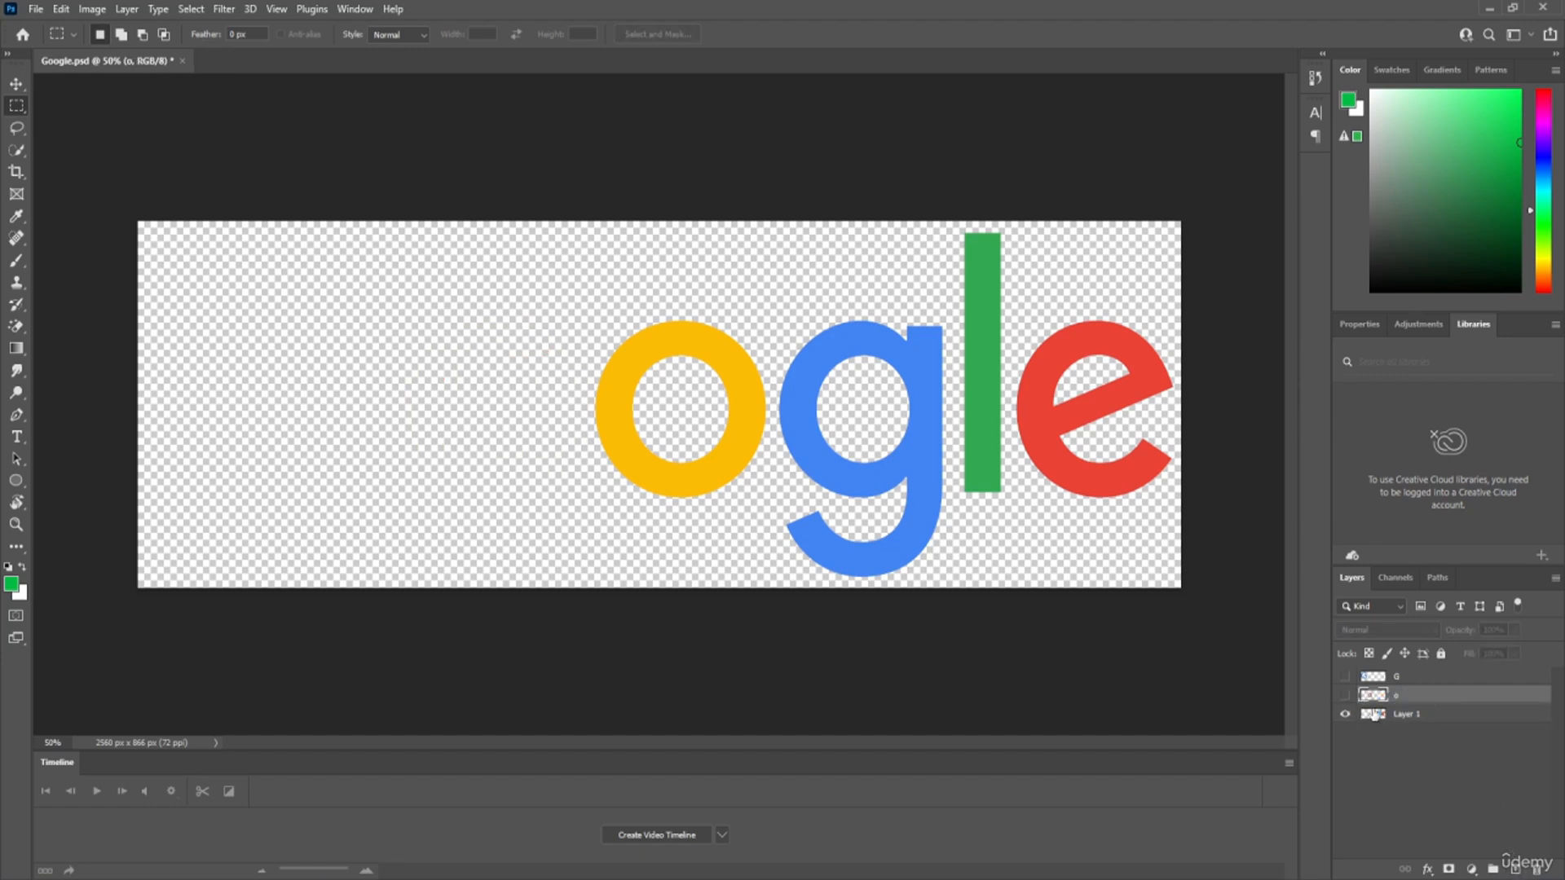
Cut the yellow o out of Layer 1 and paste it in place onto a new layer
click(1375, 715)
drag(573, 310, 771, 524)
key(Delete)
click(1514, 869)
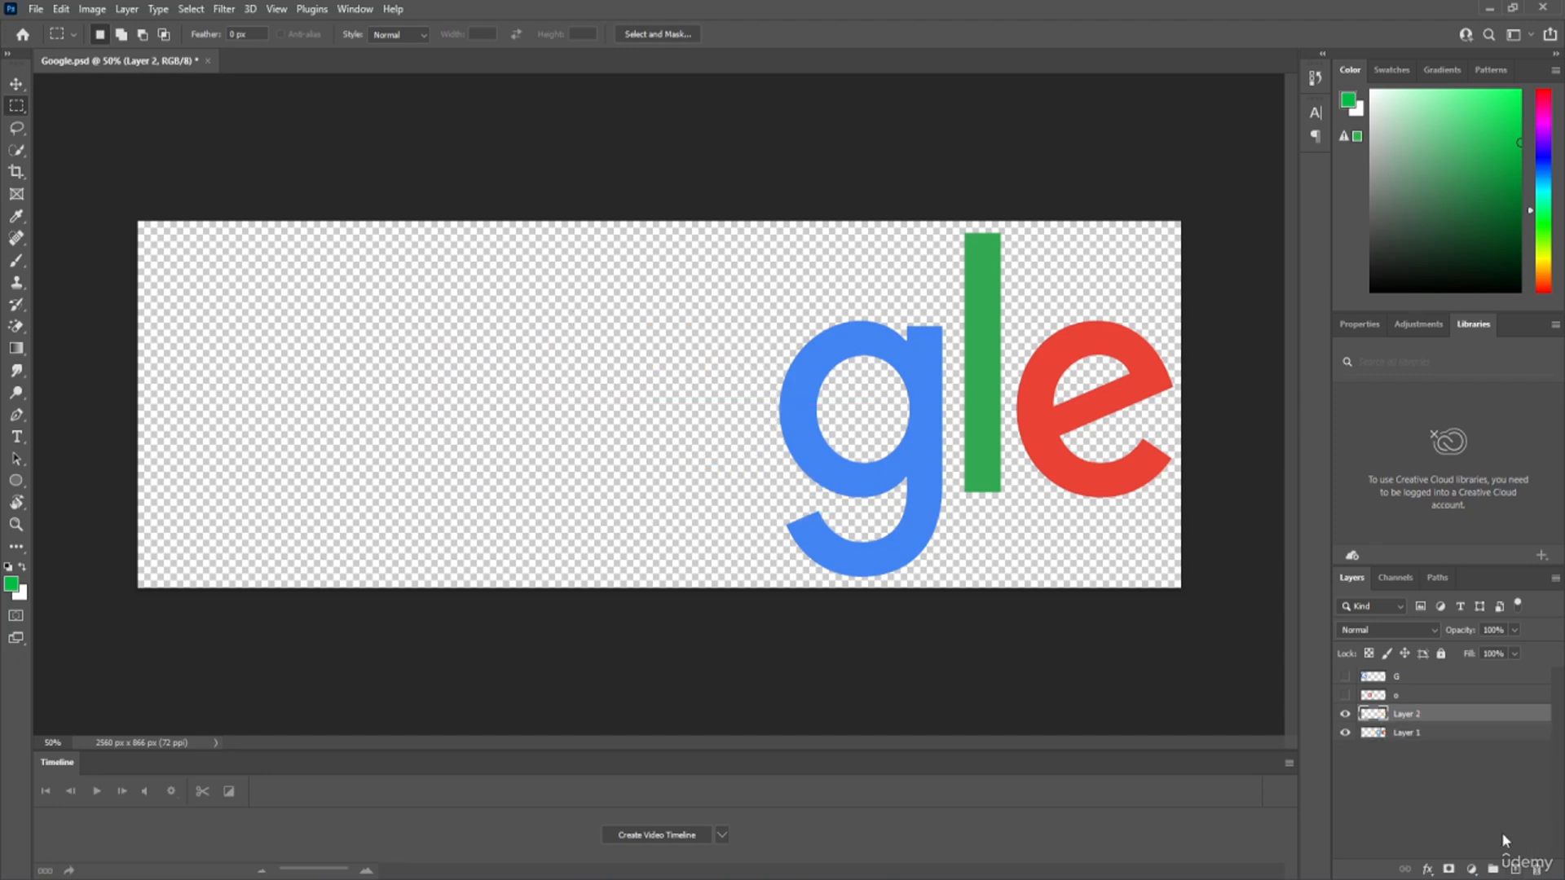
key(ctrl+shift+v)
Check the yellow letter's layer by toggling its visibility, rename it as o and hide it
click(1345, 715)
click(1345, 715)
double_click(1408, 715)
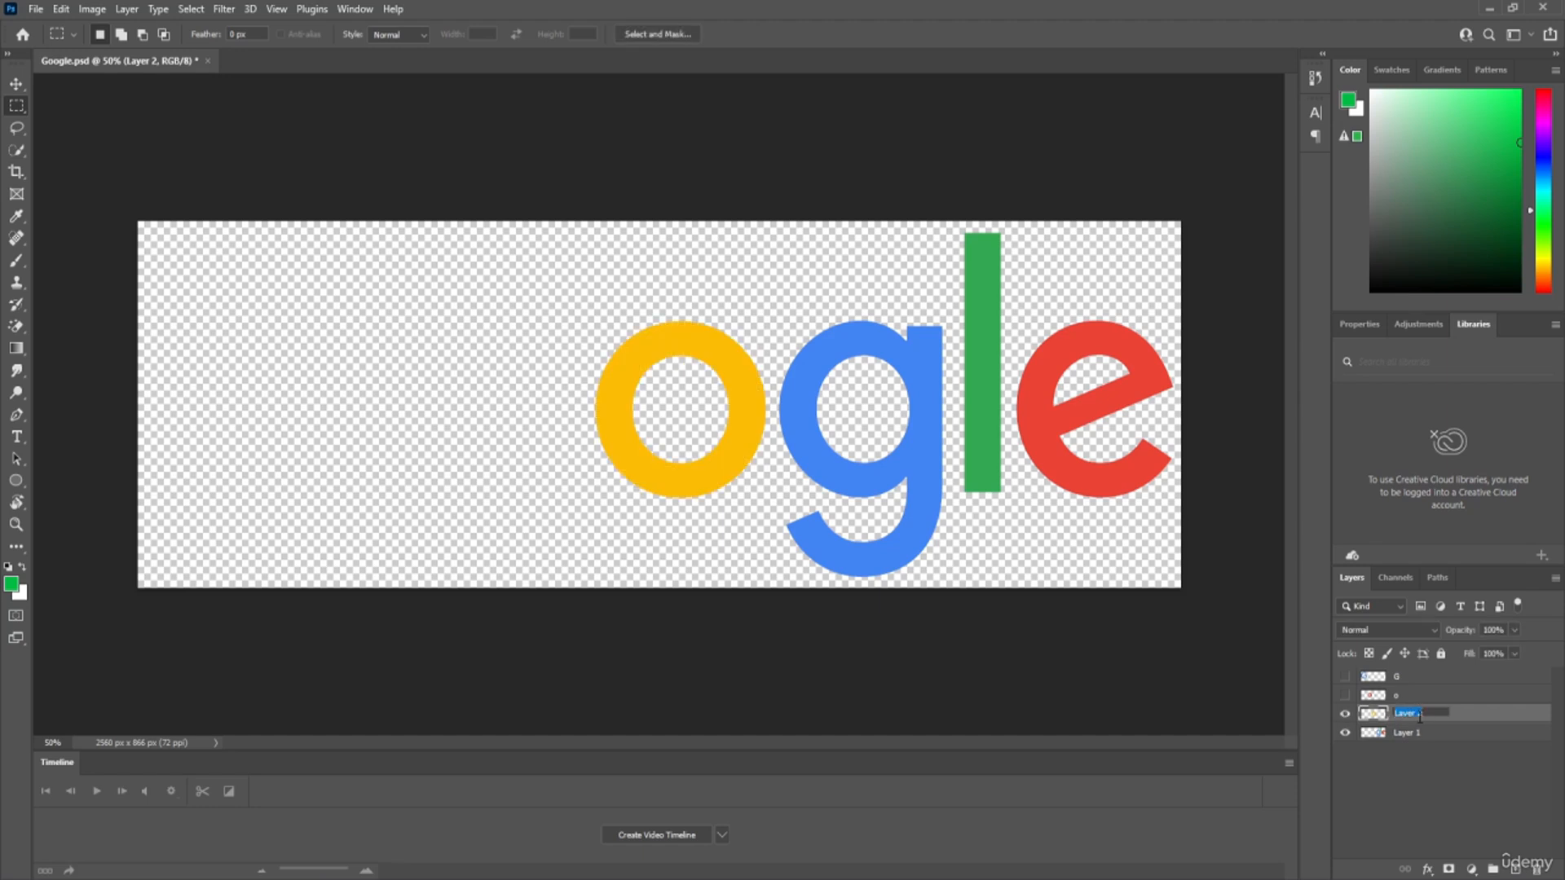
text(G)
key(Return)
click(1345, 714)
Cut the blue lowercase g out of Layer 1 and paste it in place onto a new layer
click(1392, 736)
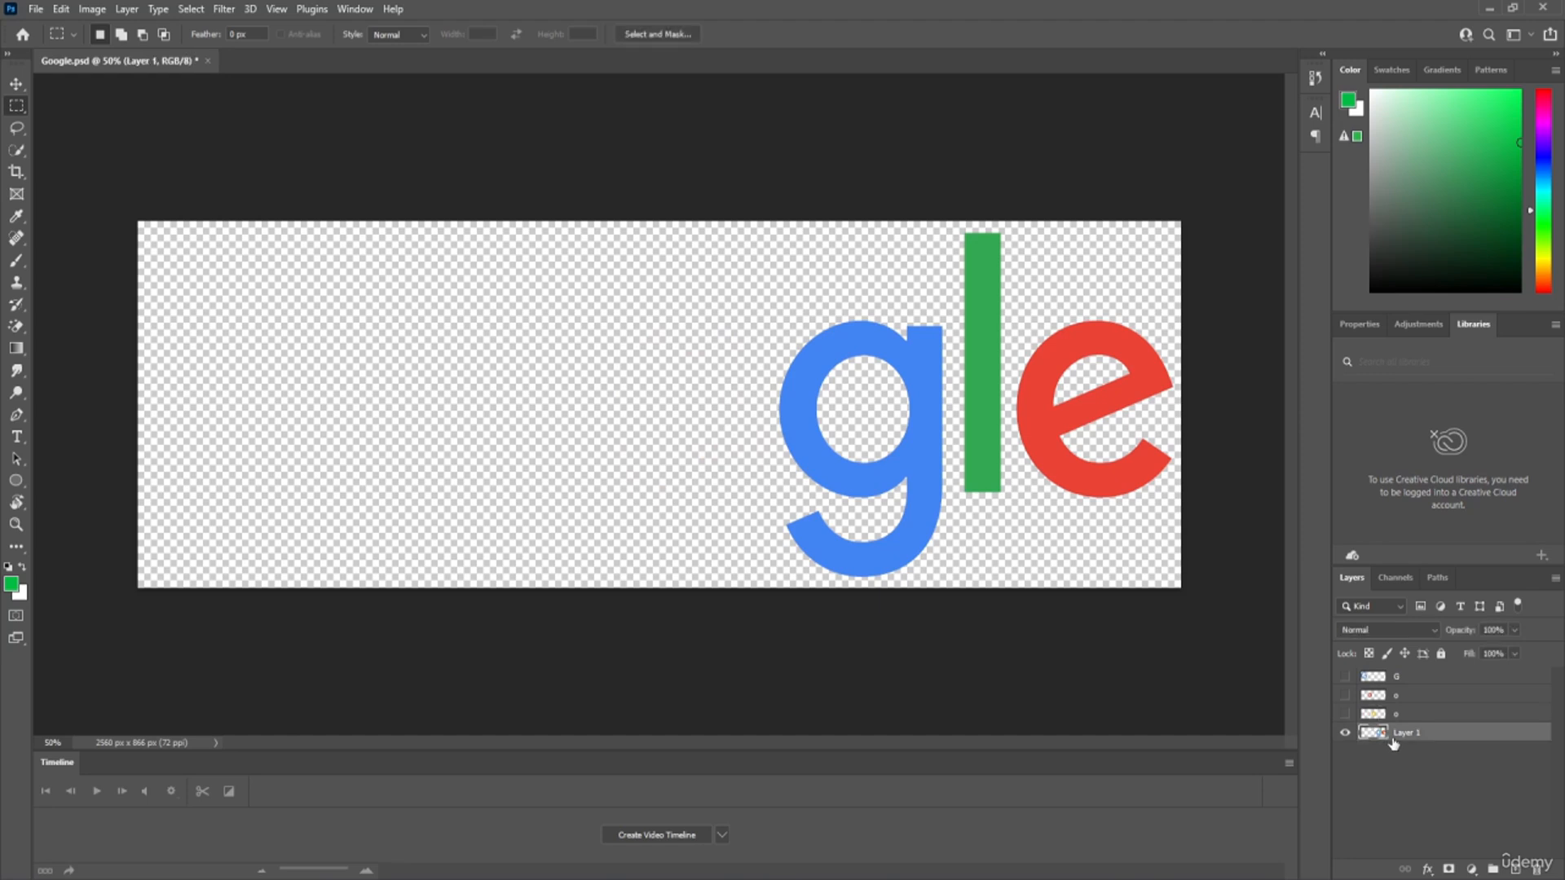
drag(750, 310, 952, 605)
key(ctrl+x)
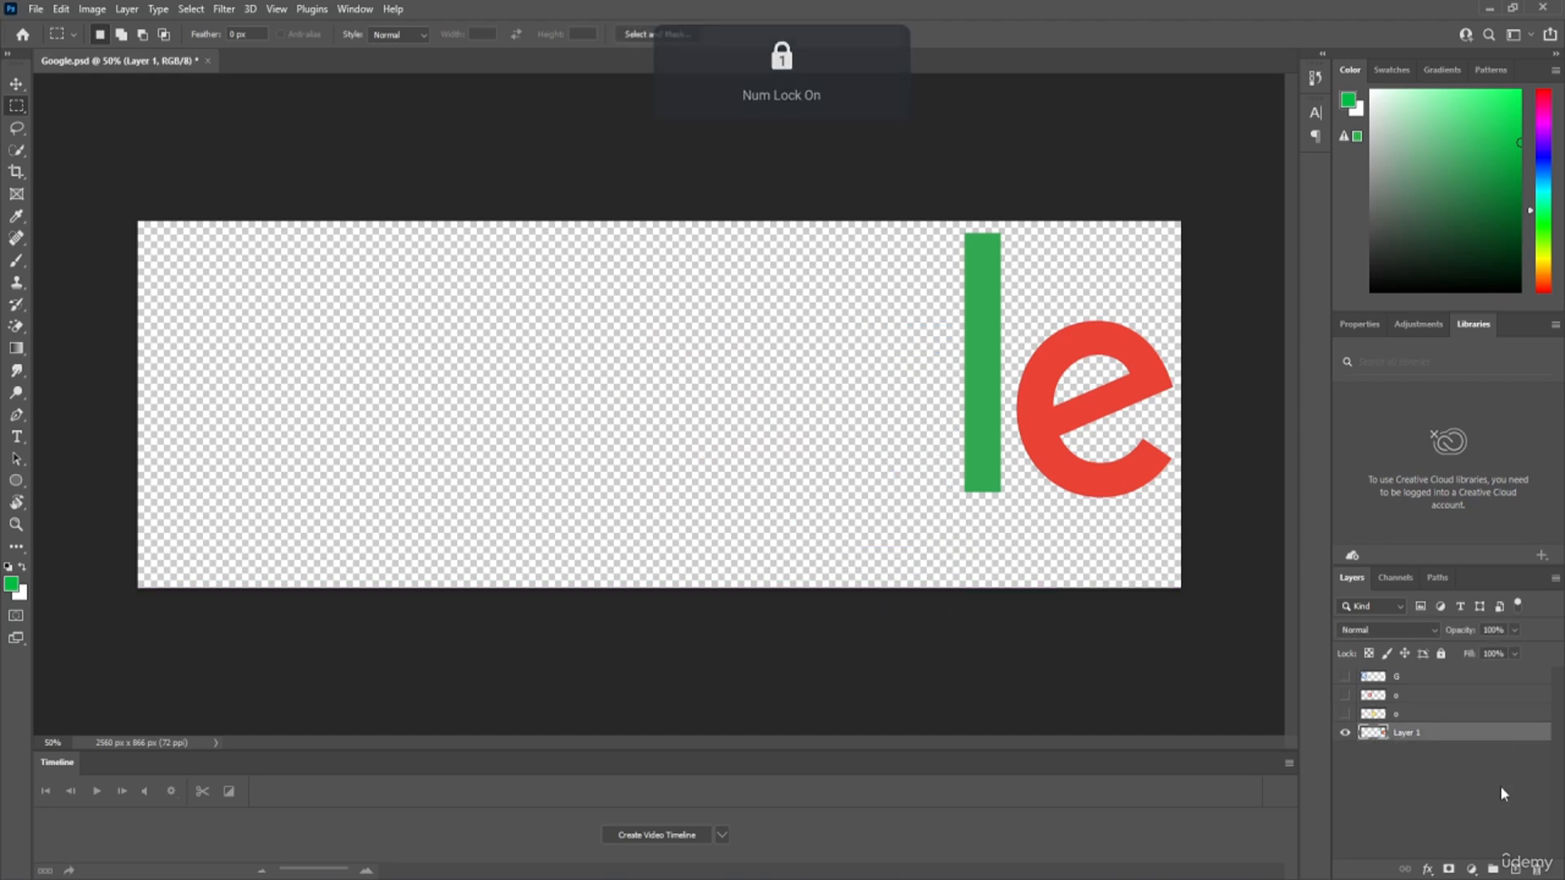
click(1515, 869)
key(ctrl+shift+v)
Rename the layer with the blue lowercase letter as g and hide it
double_click(1407, 732)
text(g)
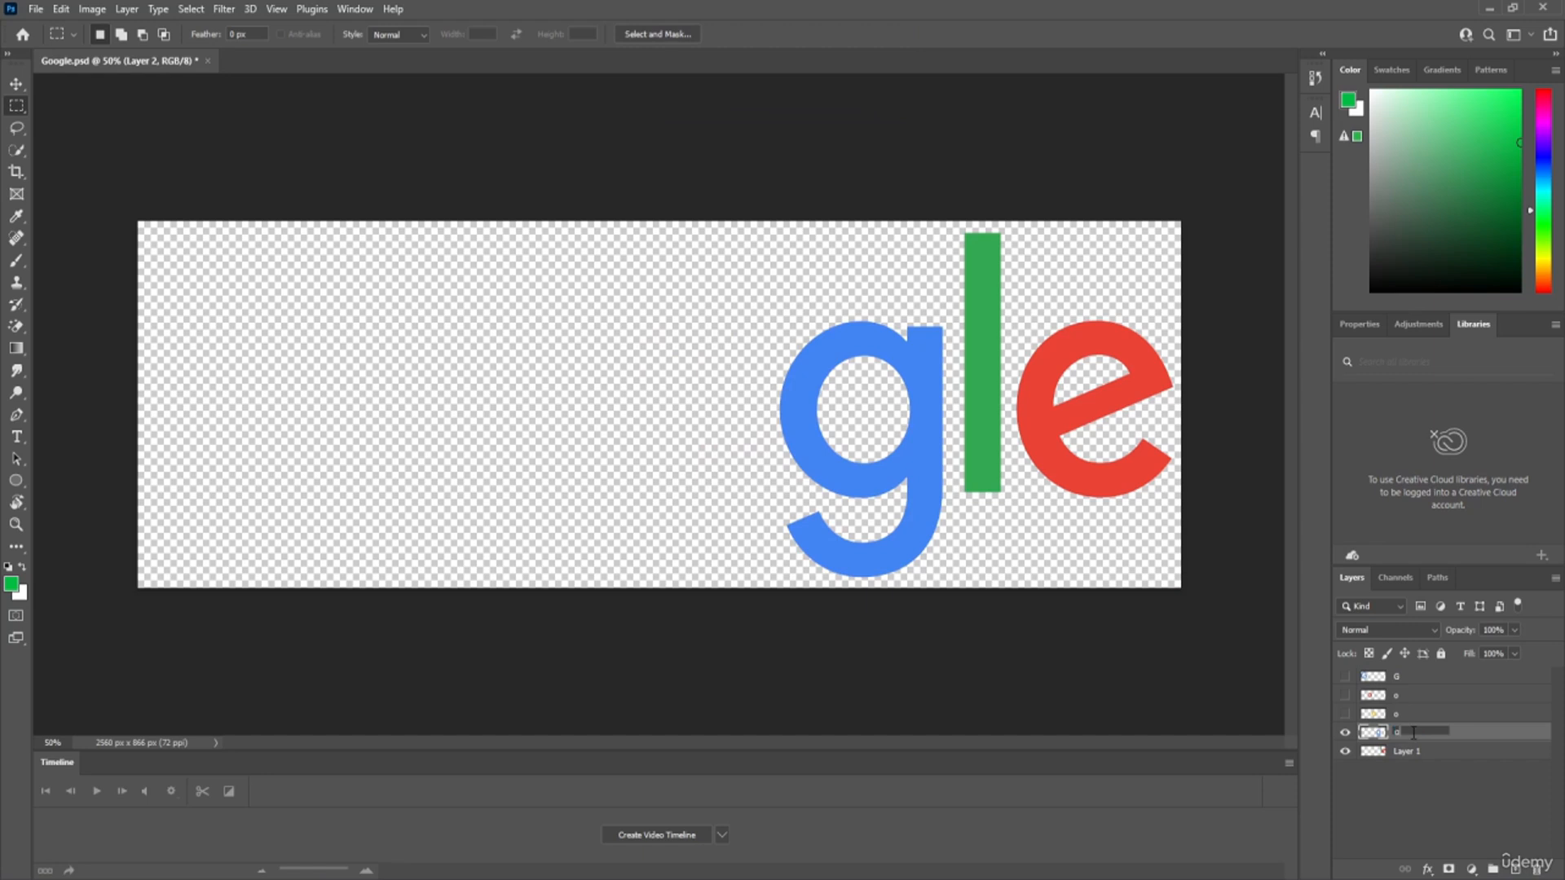
key(Return)
click(1345, 732)
Move the green l from Layer 1 onto its own new layer in the same place and name that layer l
click(1419, 751)
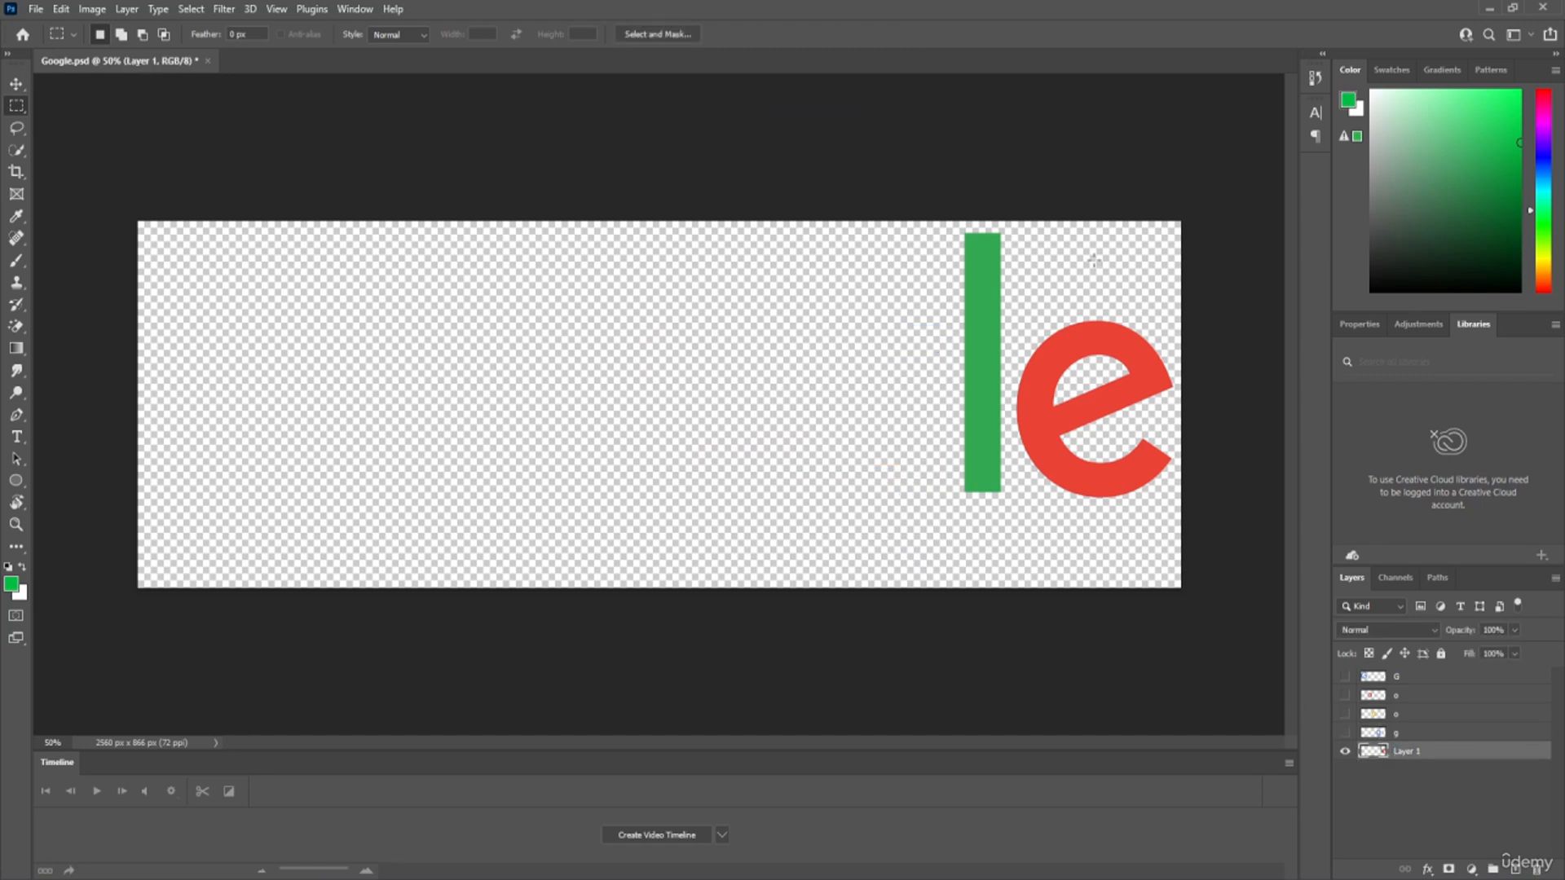
drag(953, 222, 1006, 559)
key(ctrl+x)
click(1518, 870)
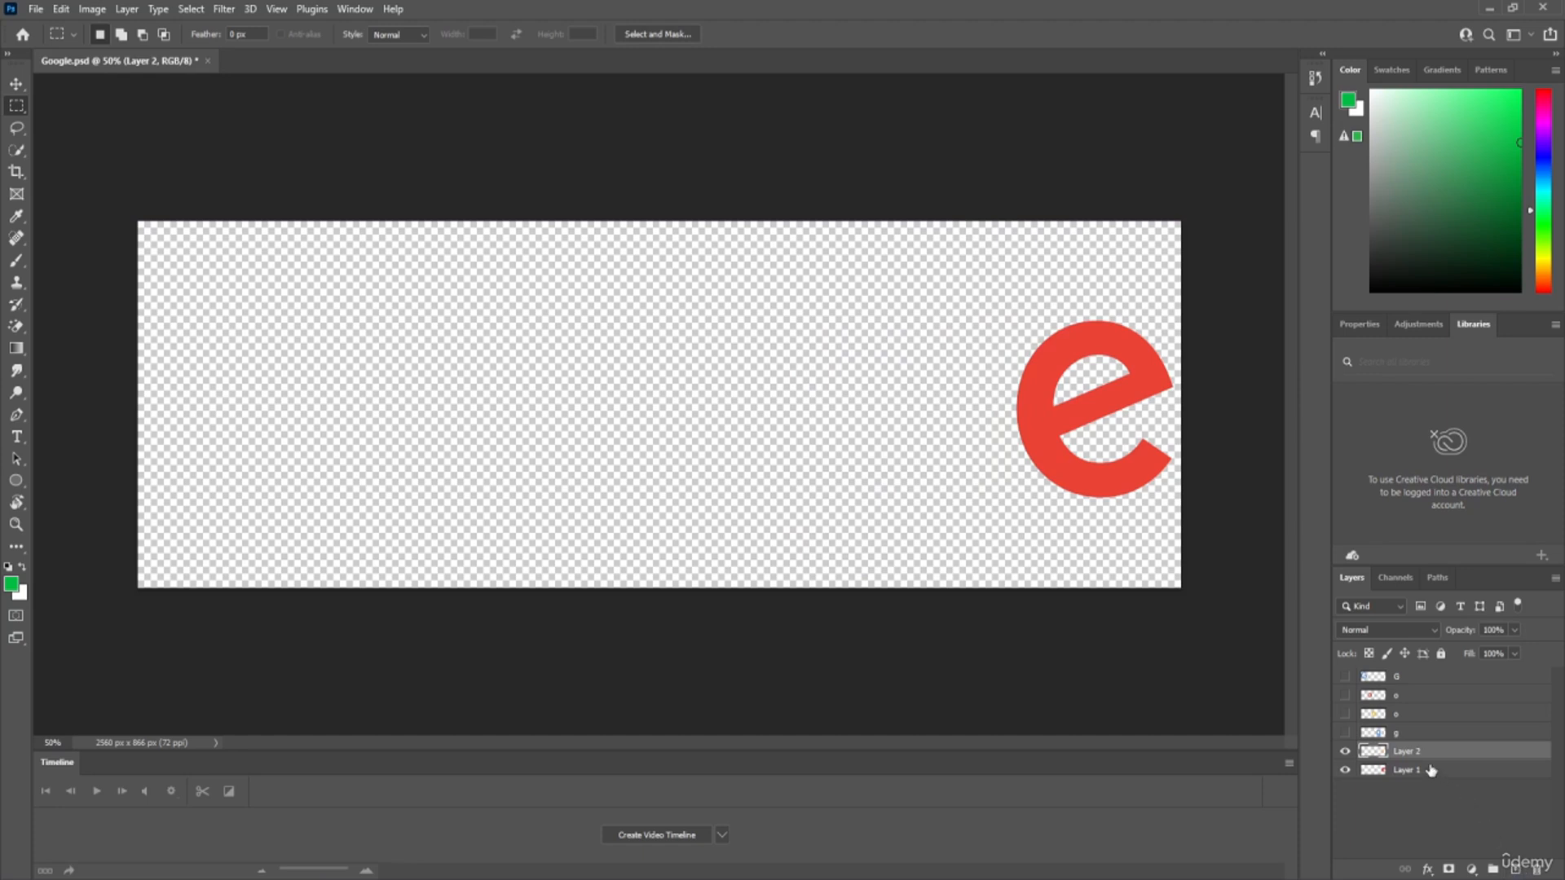
double_click(1409, 751)
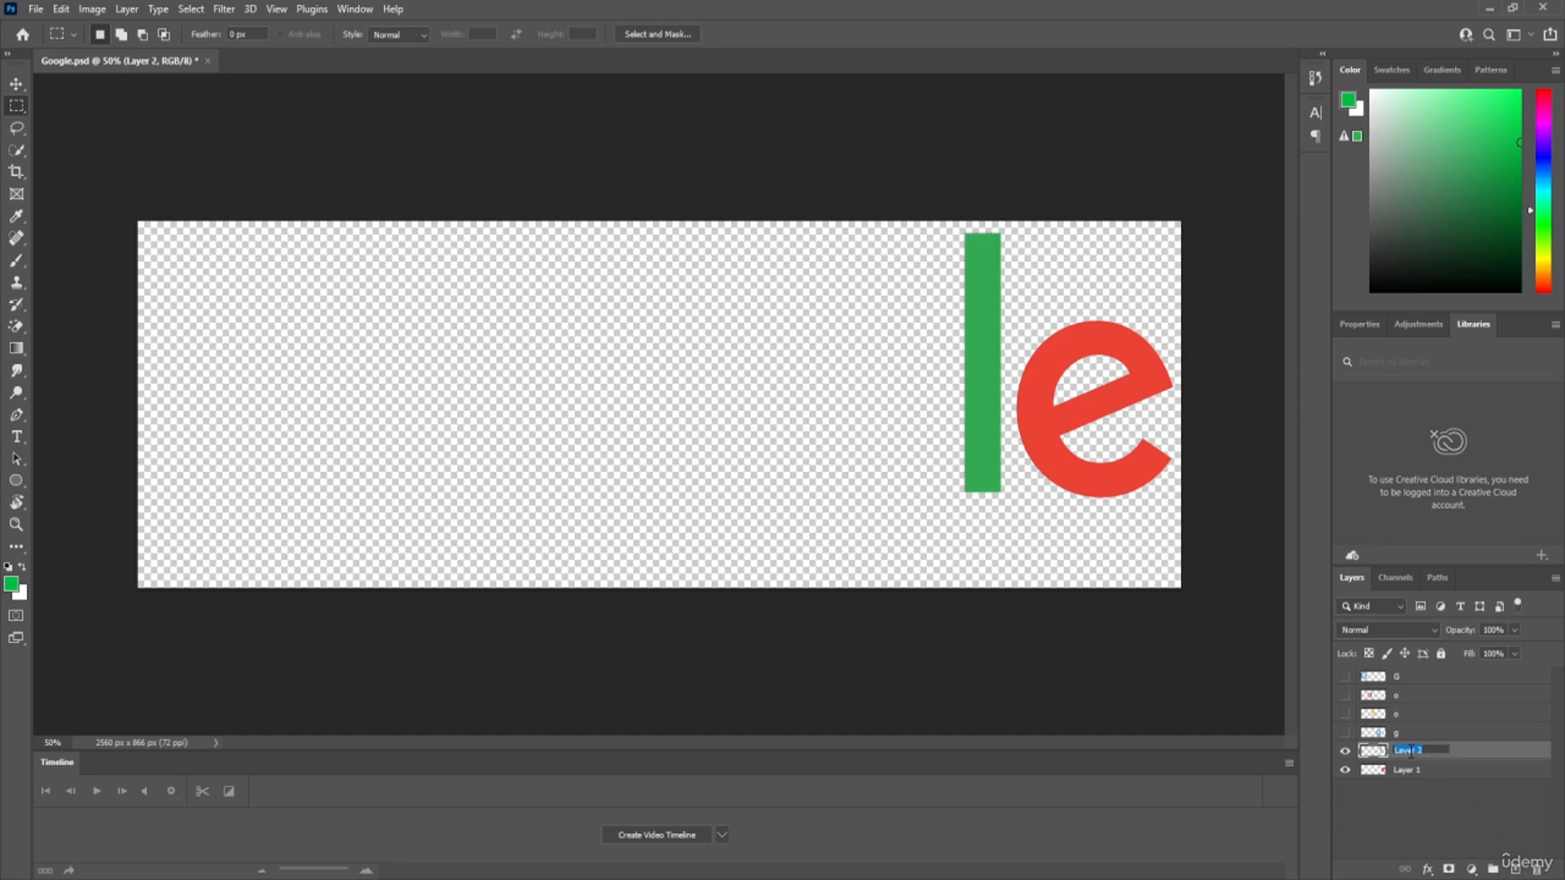
text(l)
Rename Layer 1, which holds the remaining red letter, as e
double_click(1407, 769)
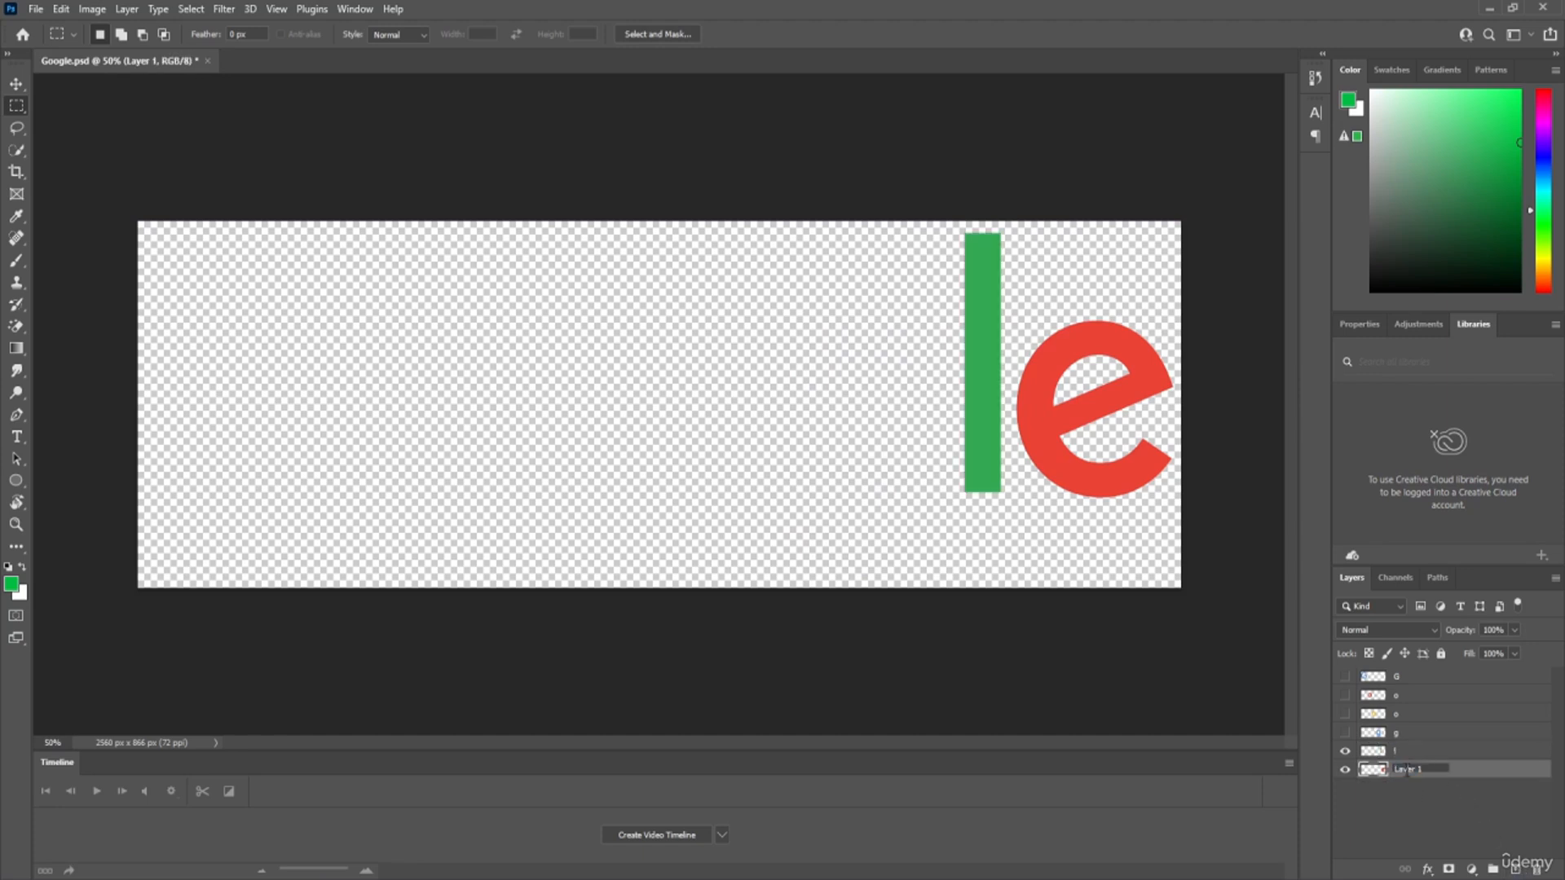
text(E)
key(Return)
Make the four hidden letter layers visible again and save the document
drag(1346, 733, 1346, 675)
key(ctrl+s)
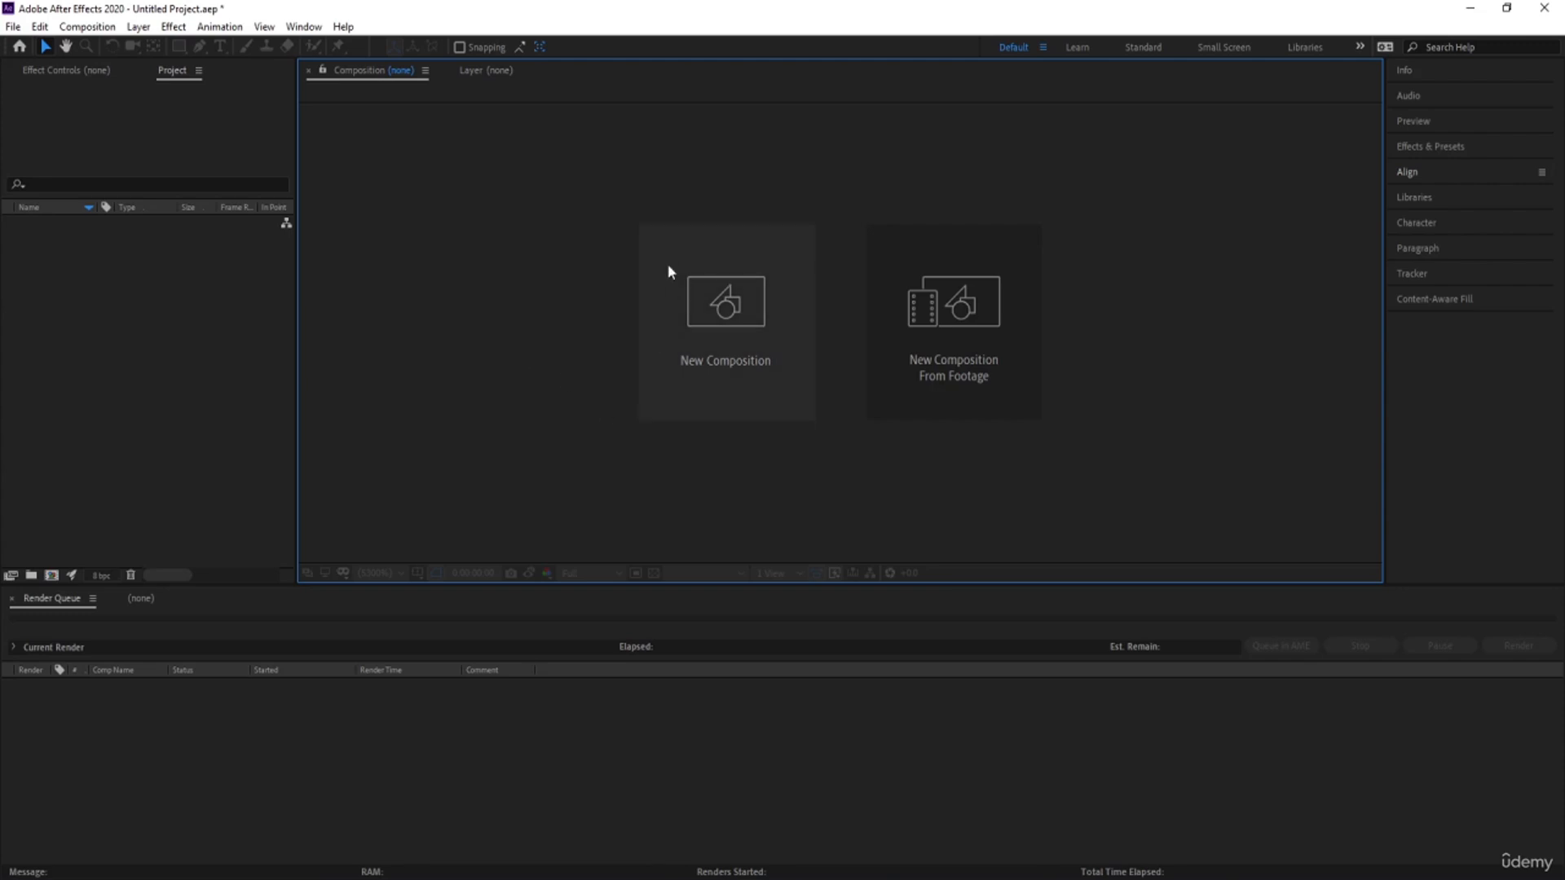
In After Effects, create a composition named Main Animation with background colour FFFFFF and display its Title/Action Safe guides
click(692, 277)
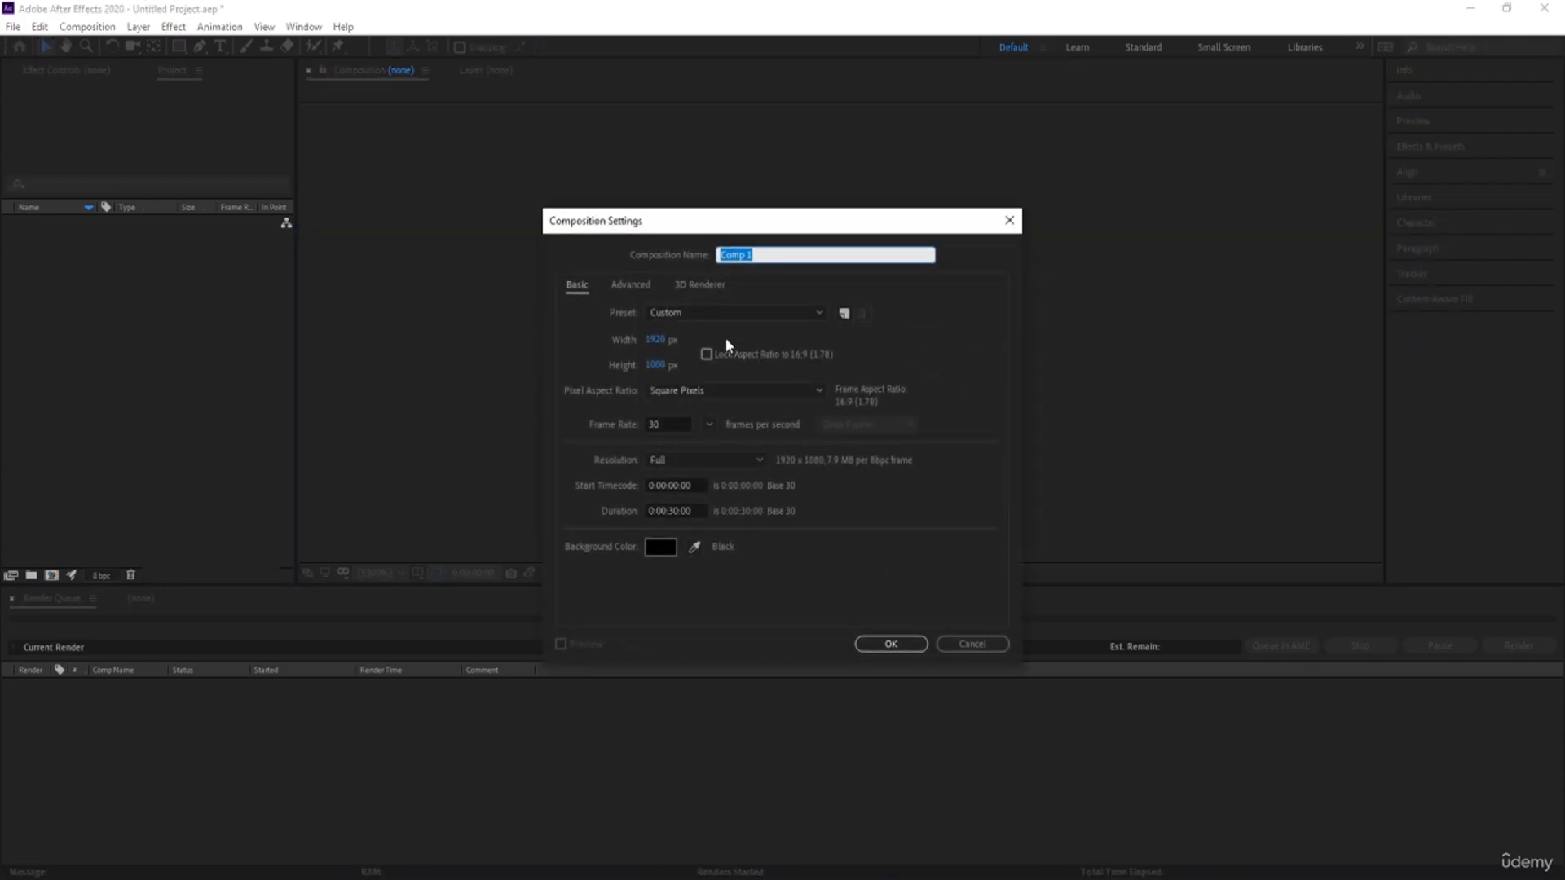
text(Main Animation)
click(665, 551)
text(FFFFFF)
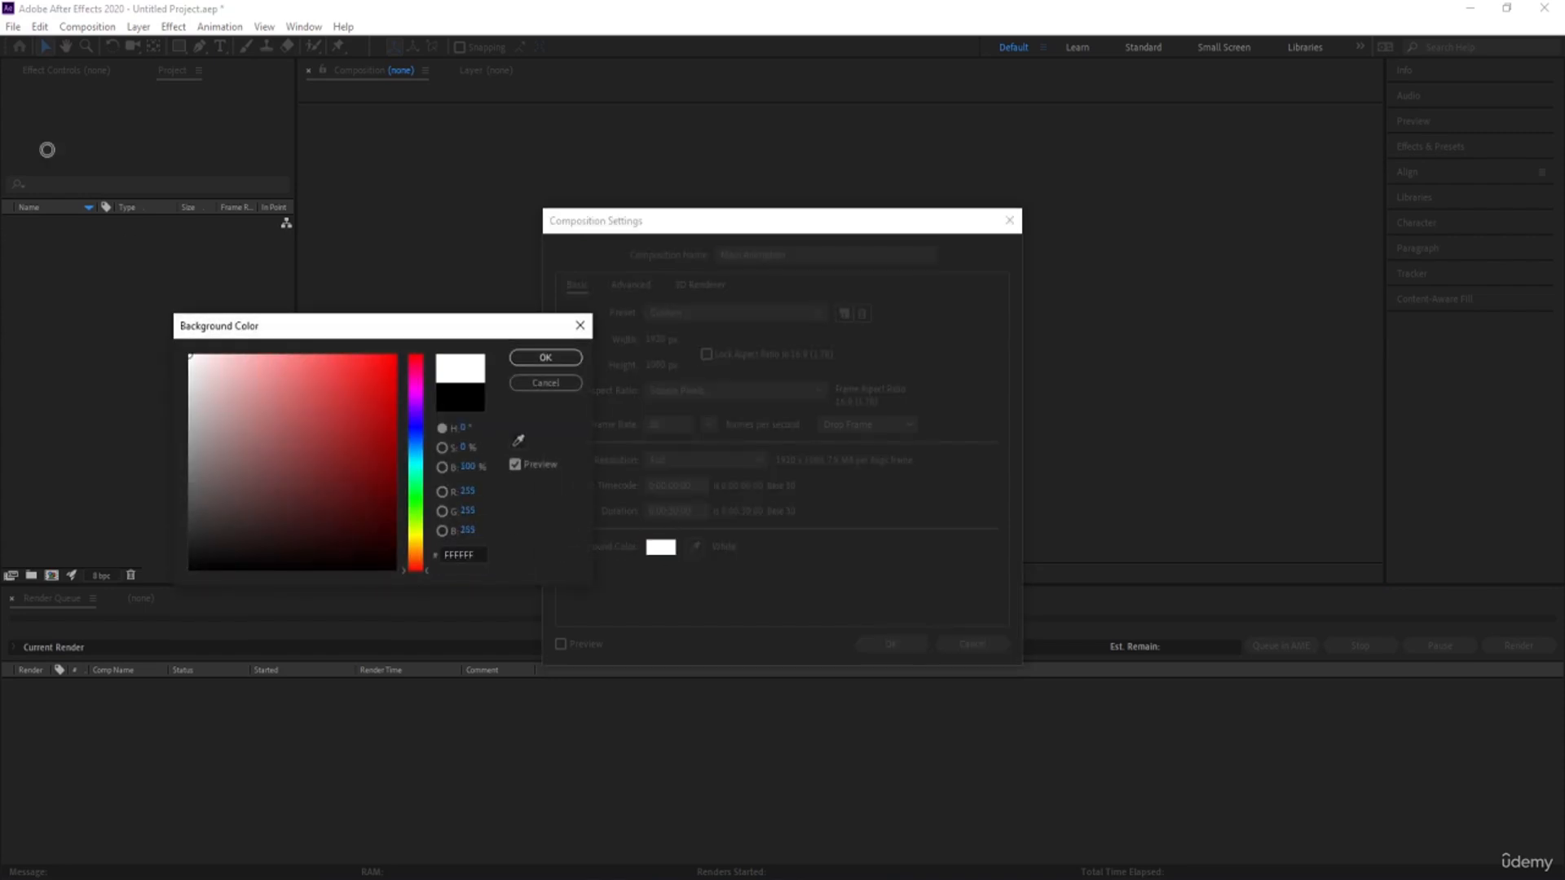
click(545, 357)
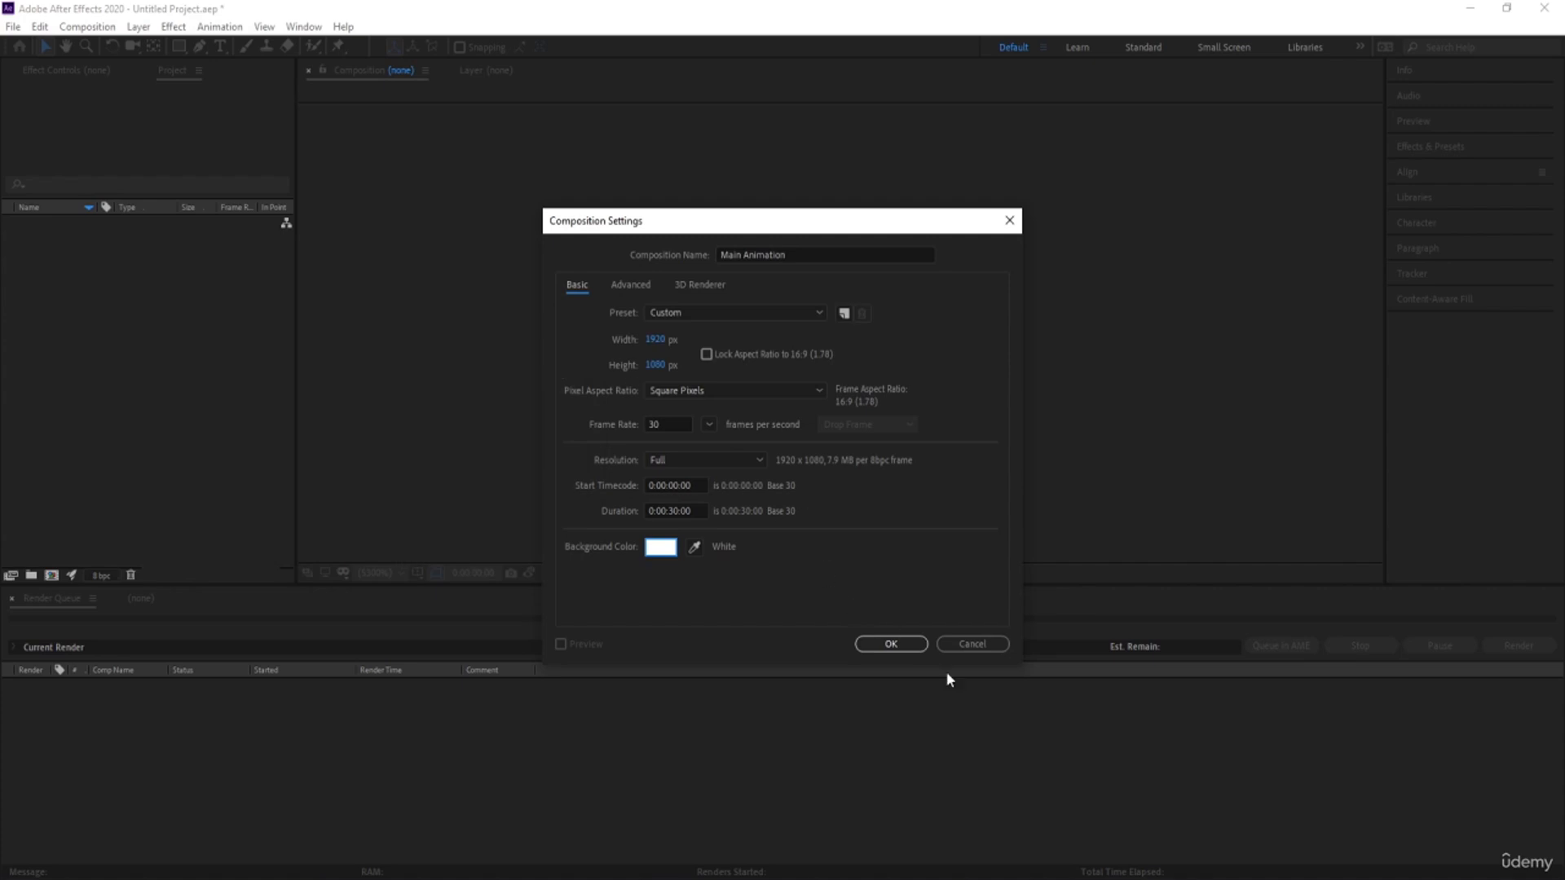
click(911, 646)
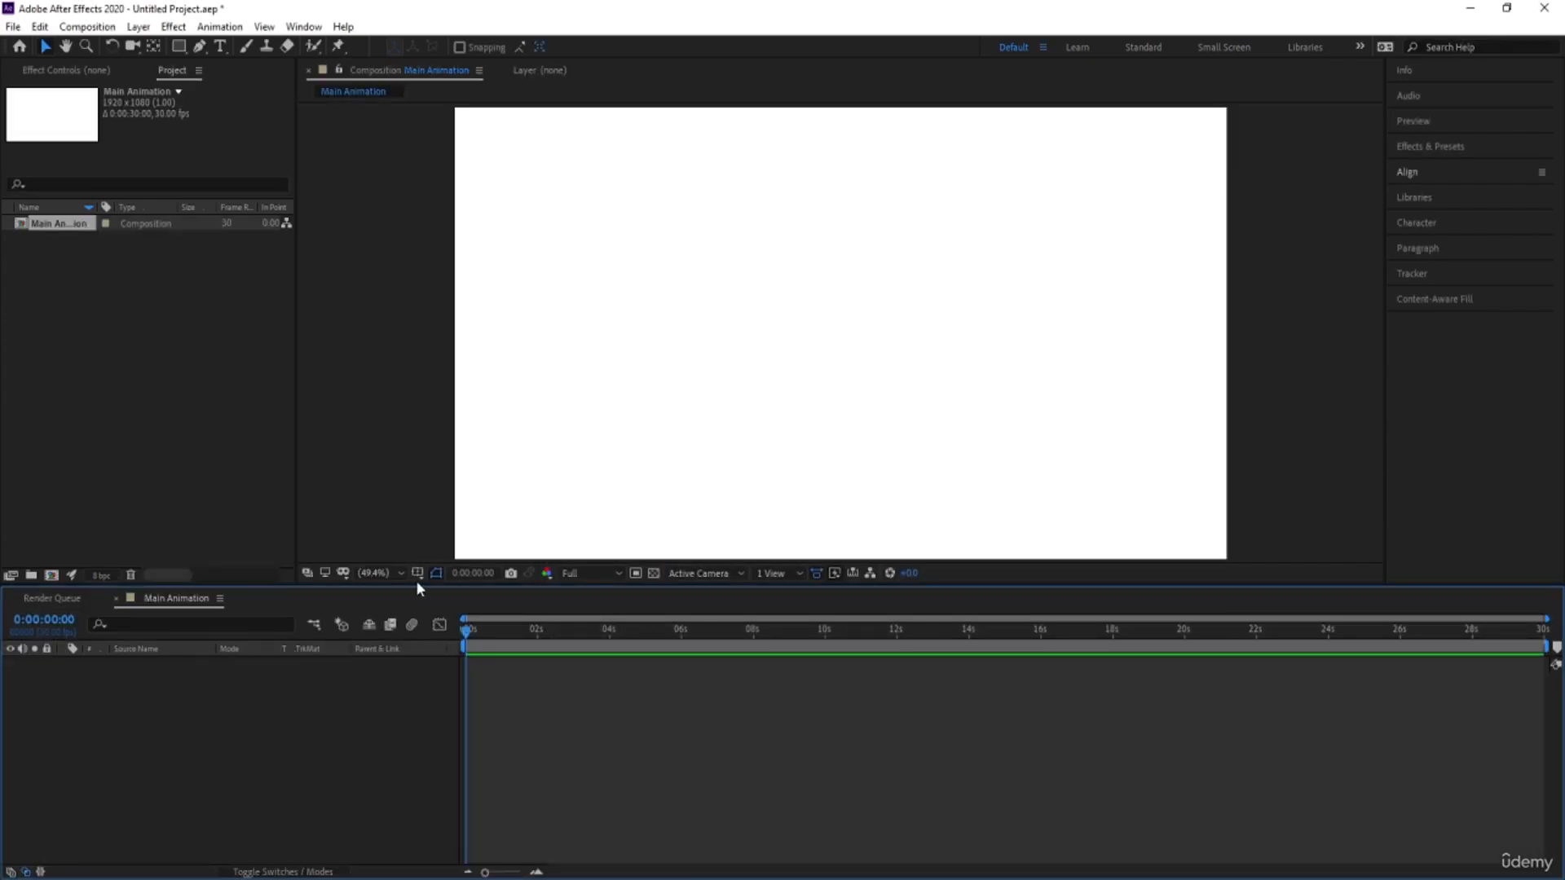
click(417, 574)
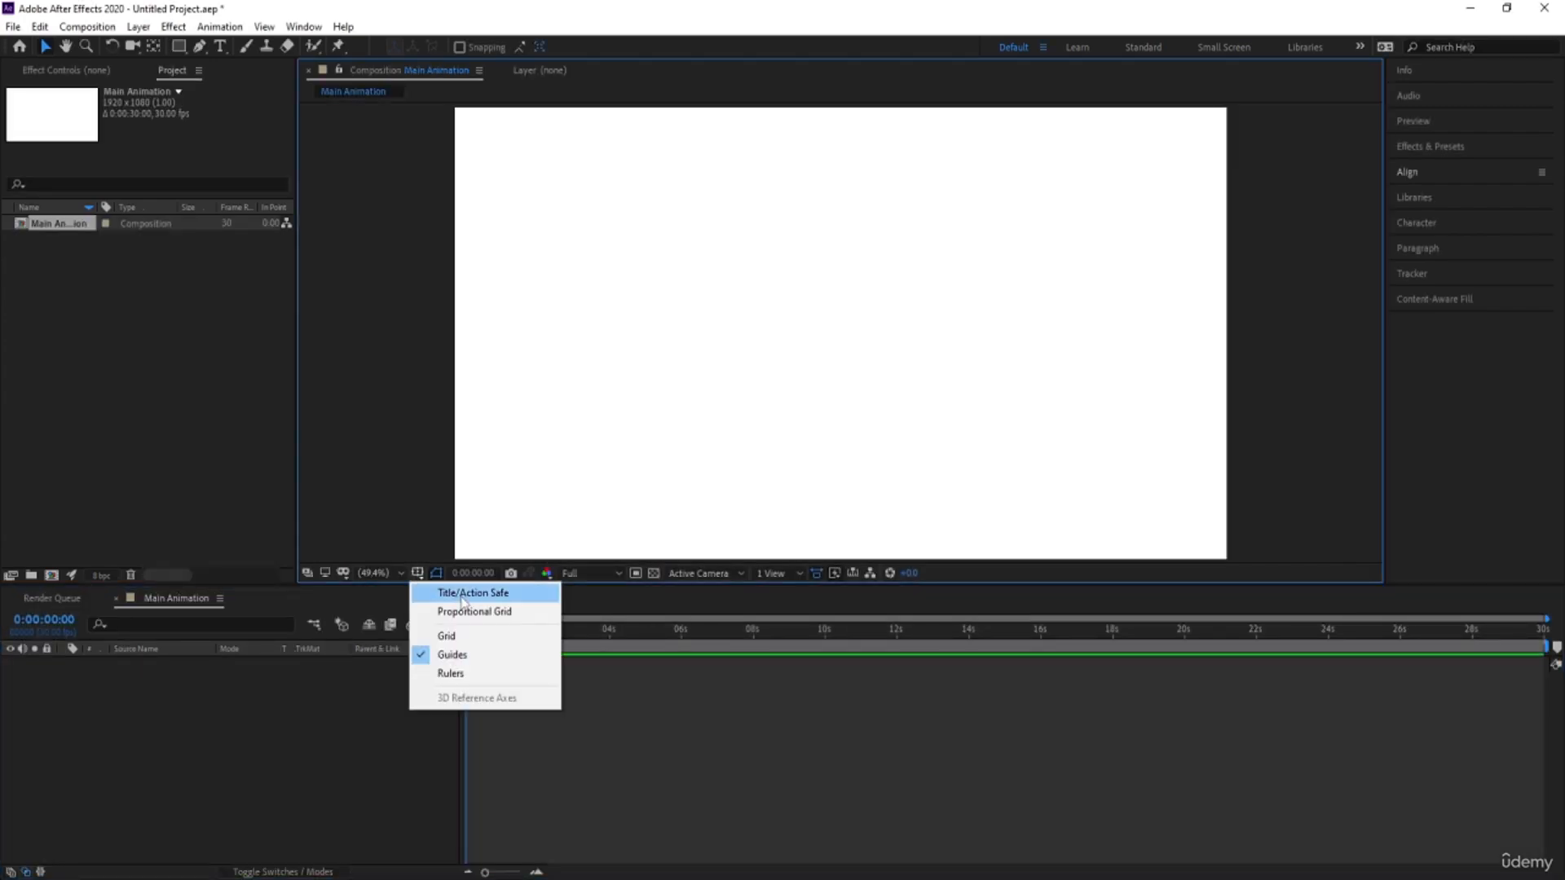
click(460, 592)
Import Google.psd as Composition - Retain Layer Sizes with editable layer styles
key(ctrl+i)
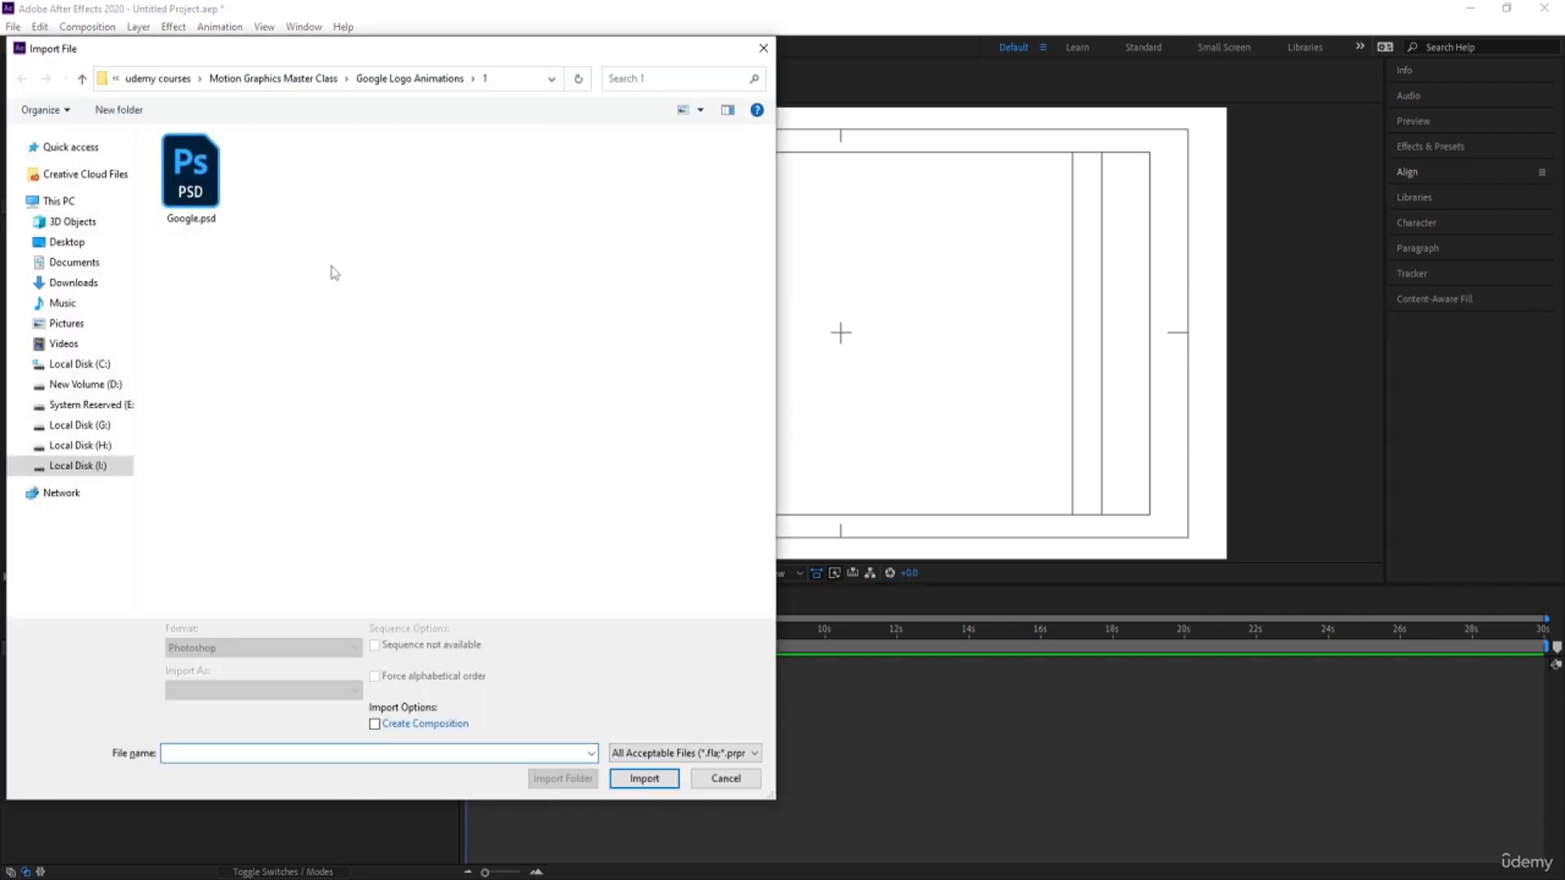
click(202, 202)
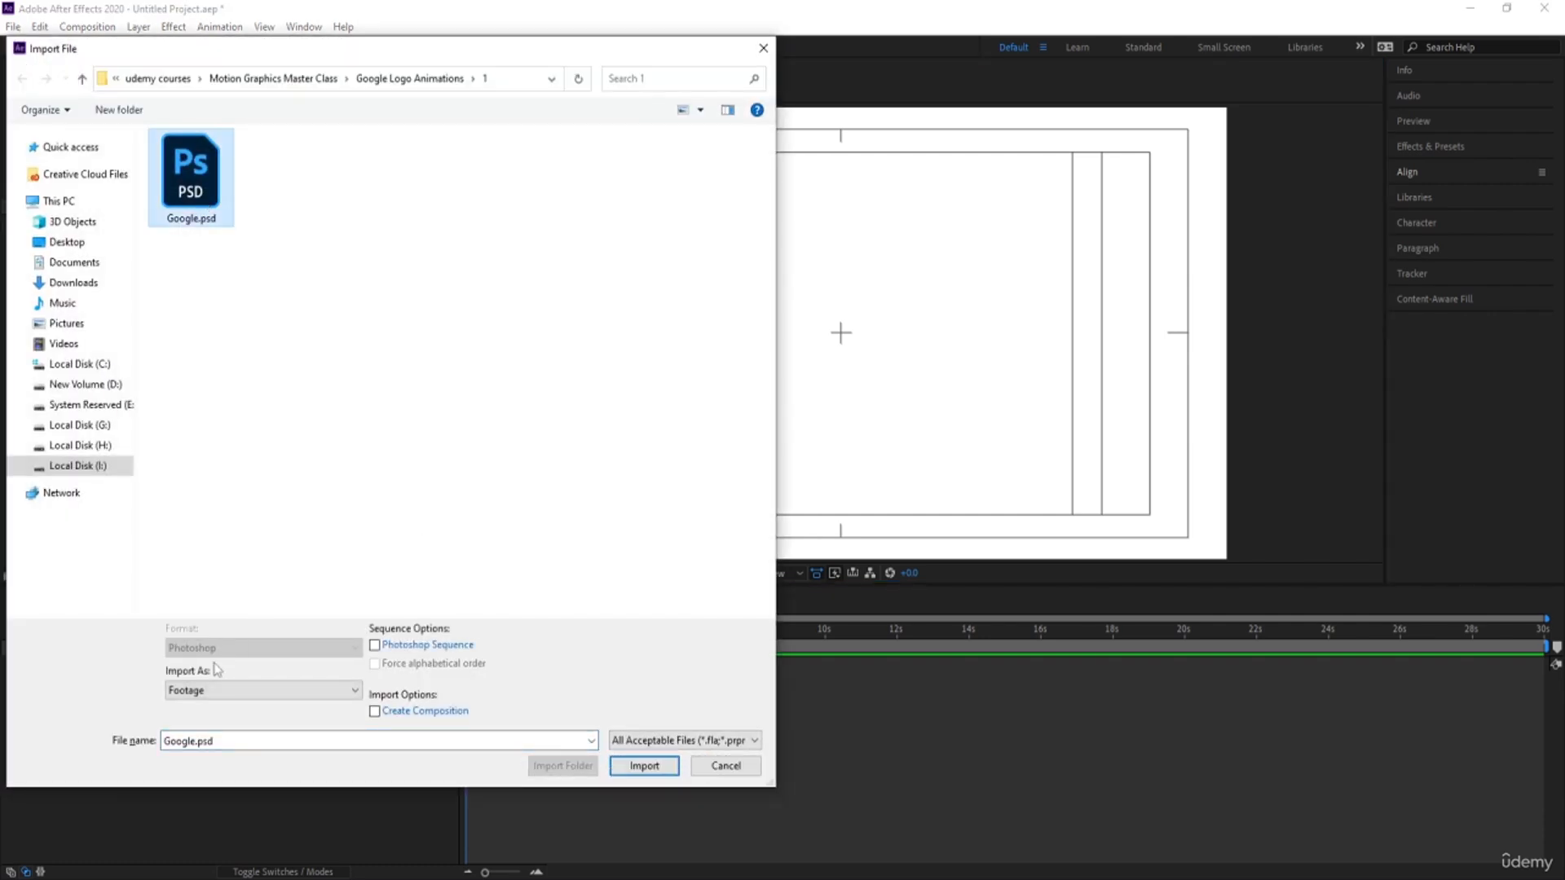
click(228, 692)
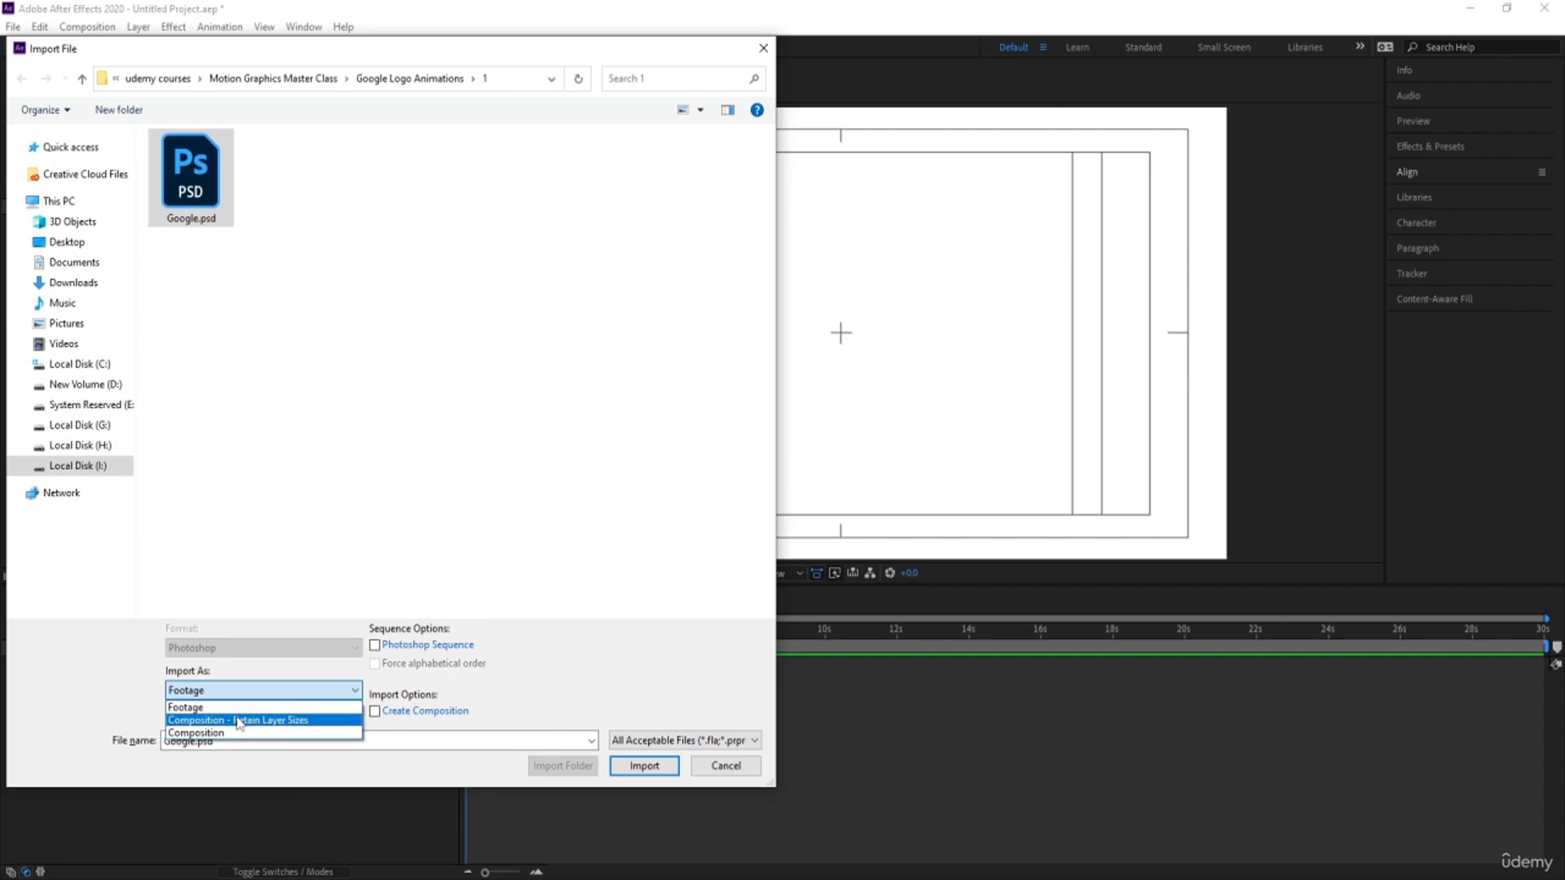
click(277, 721)
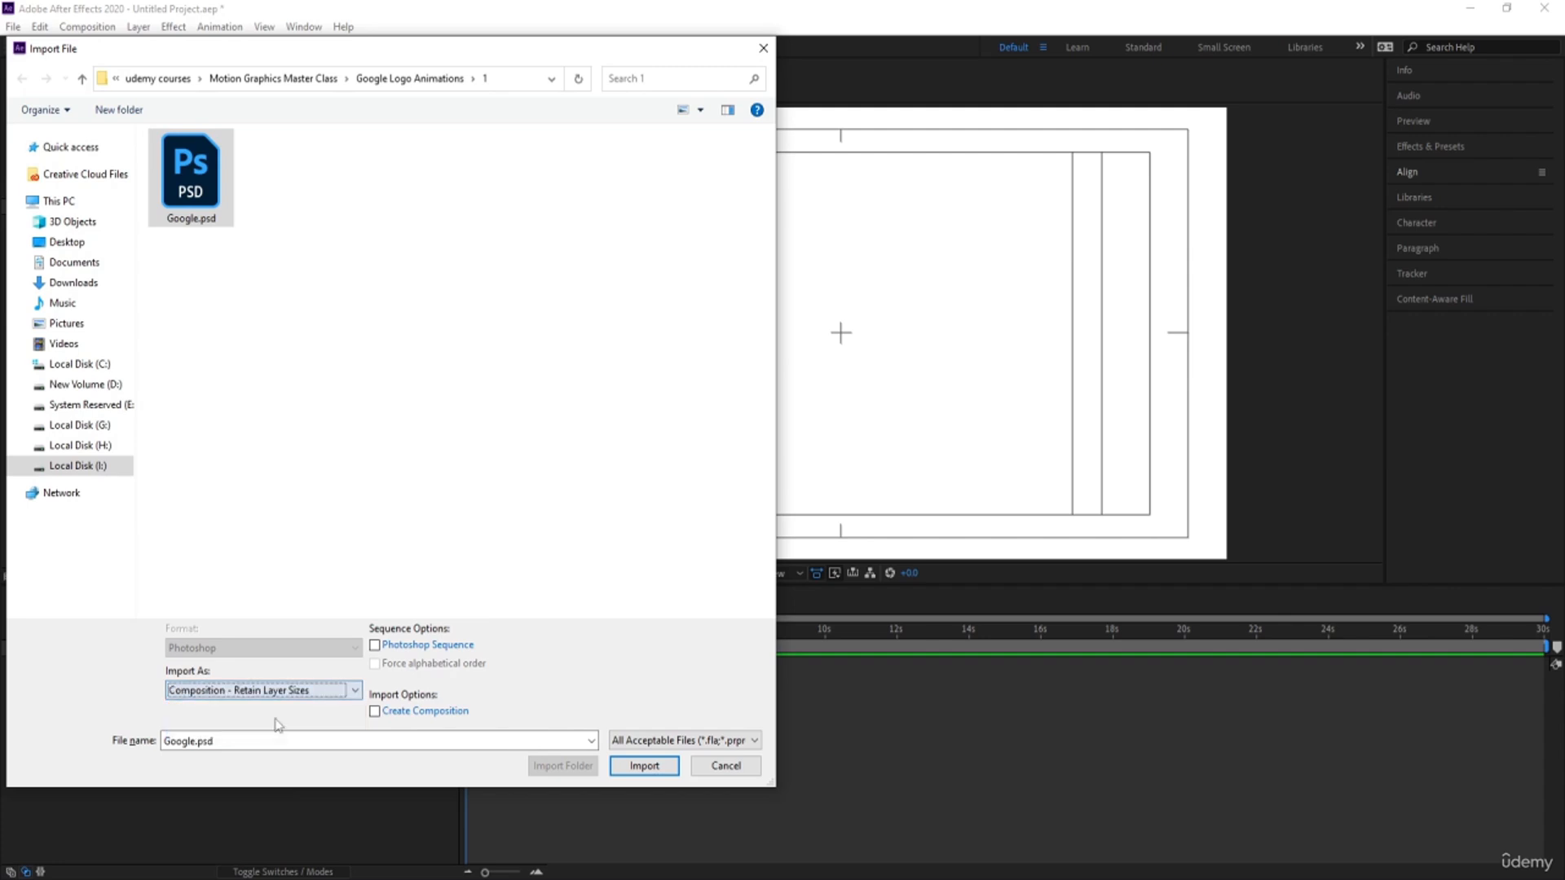
click(642, 766)
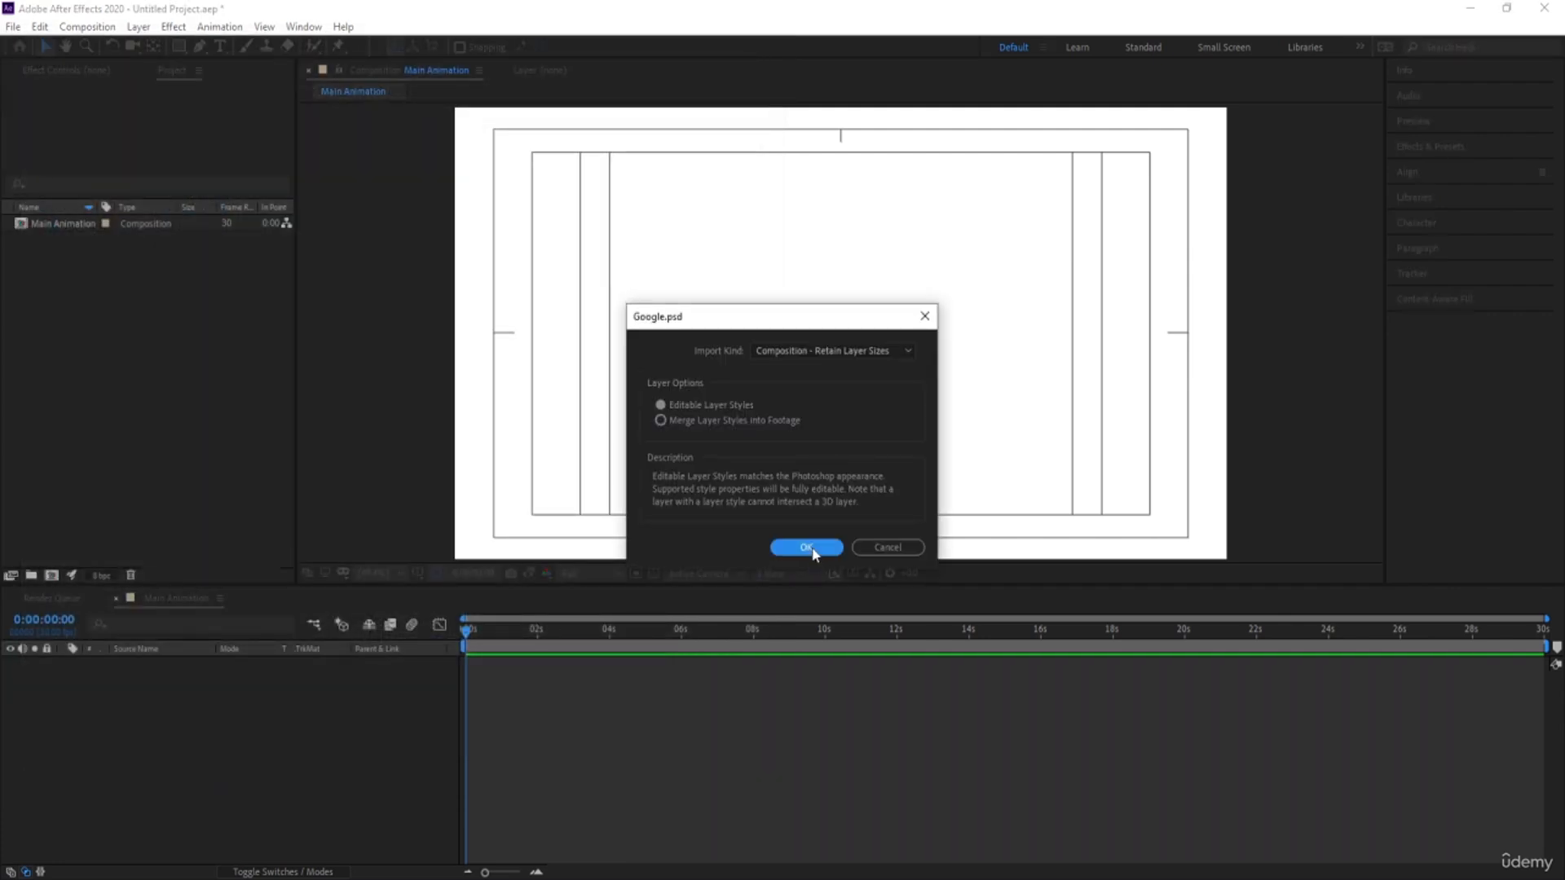
click(806, 548)
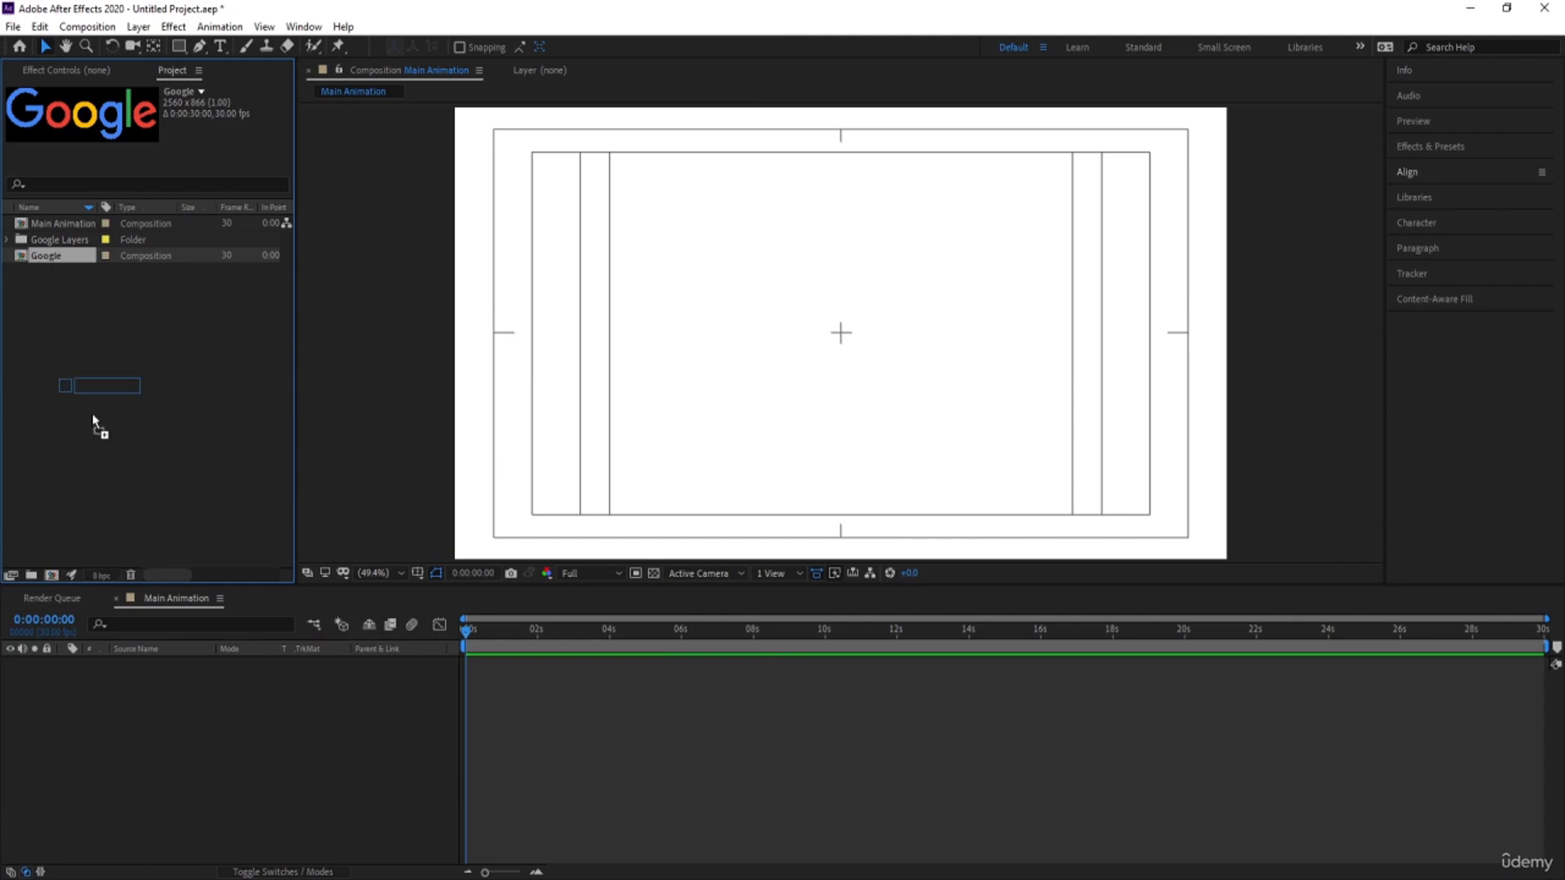
Add the Google composition to the Main Animation timeline and scale it down to 34%
drag(91, 413, 215, 790)
key(s)
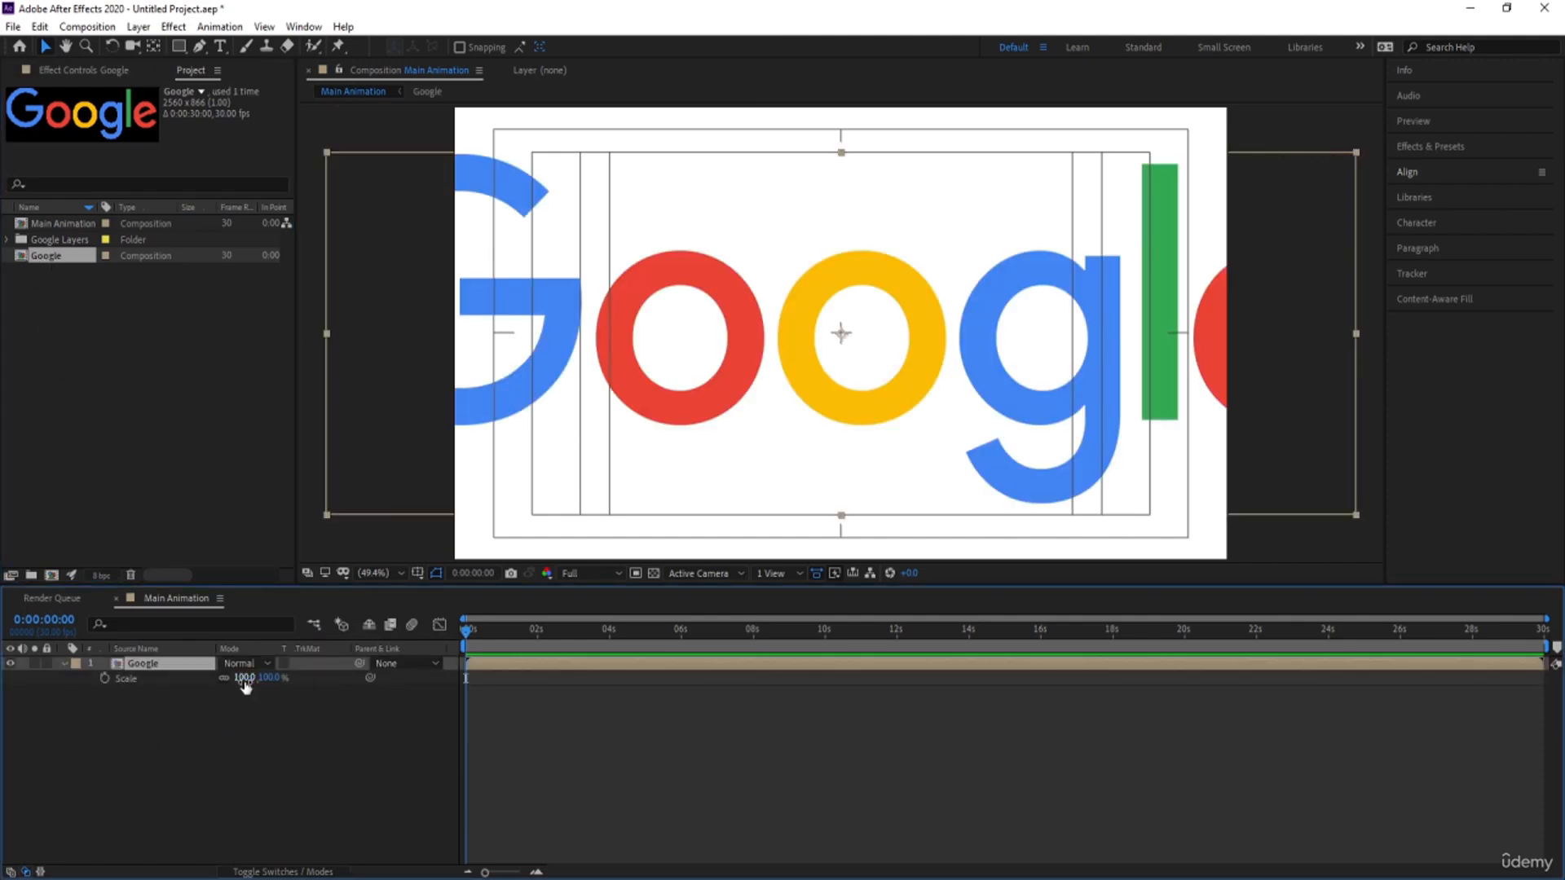
drag(245, 685, 190, 678)
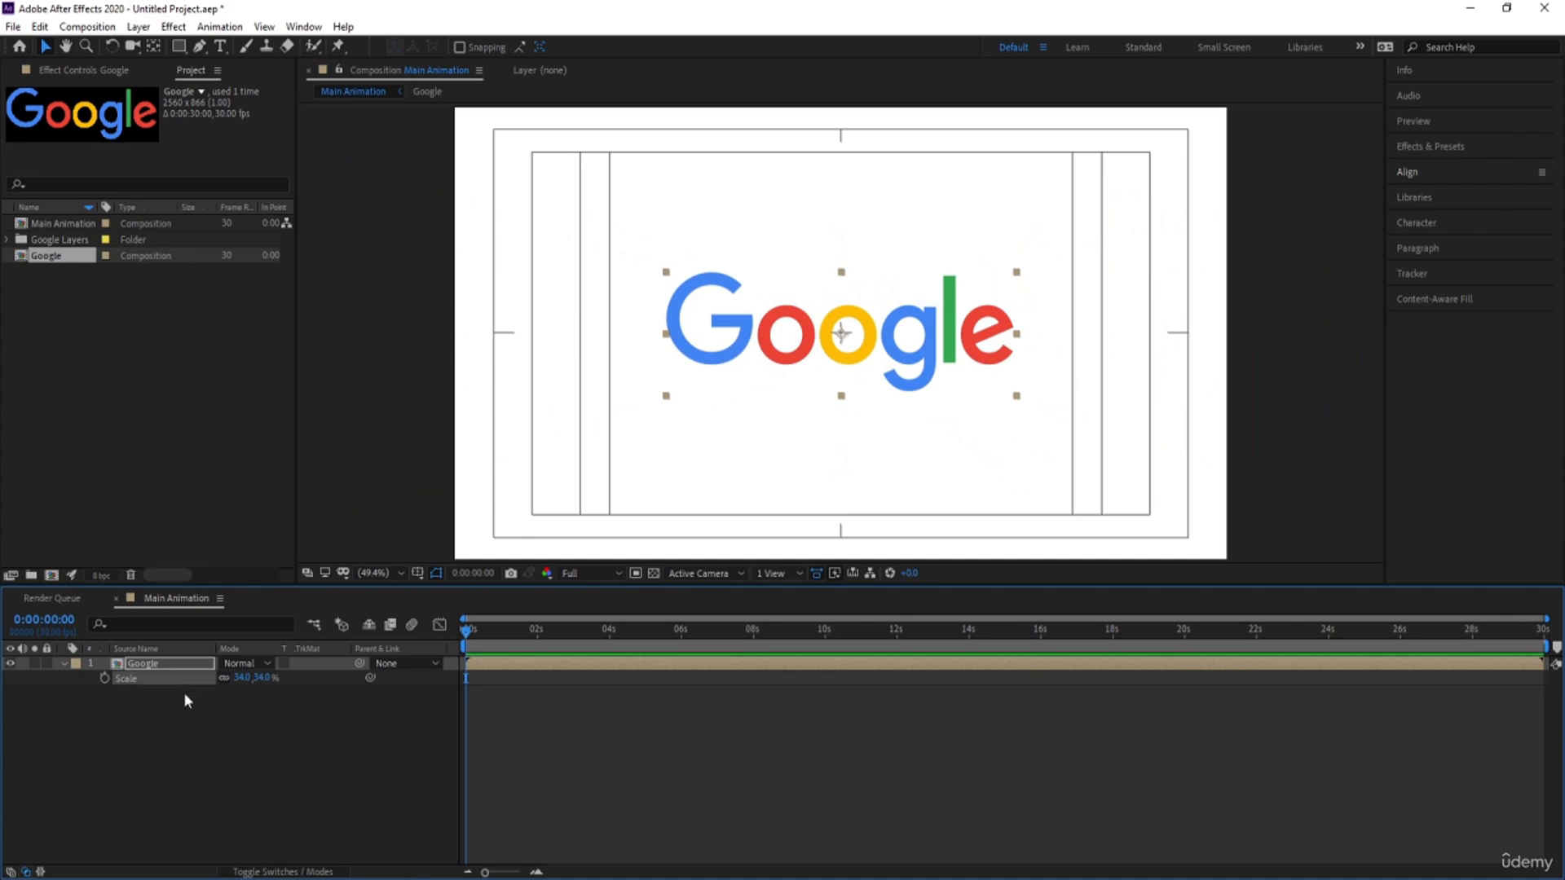
click(172, 709)
Open the nested Google composition and add Position keyframes to all six letter layers at 0:00:00:00 and 0:00:01:20
double_click(153, 664)
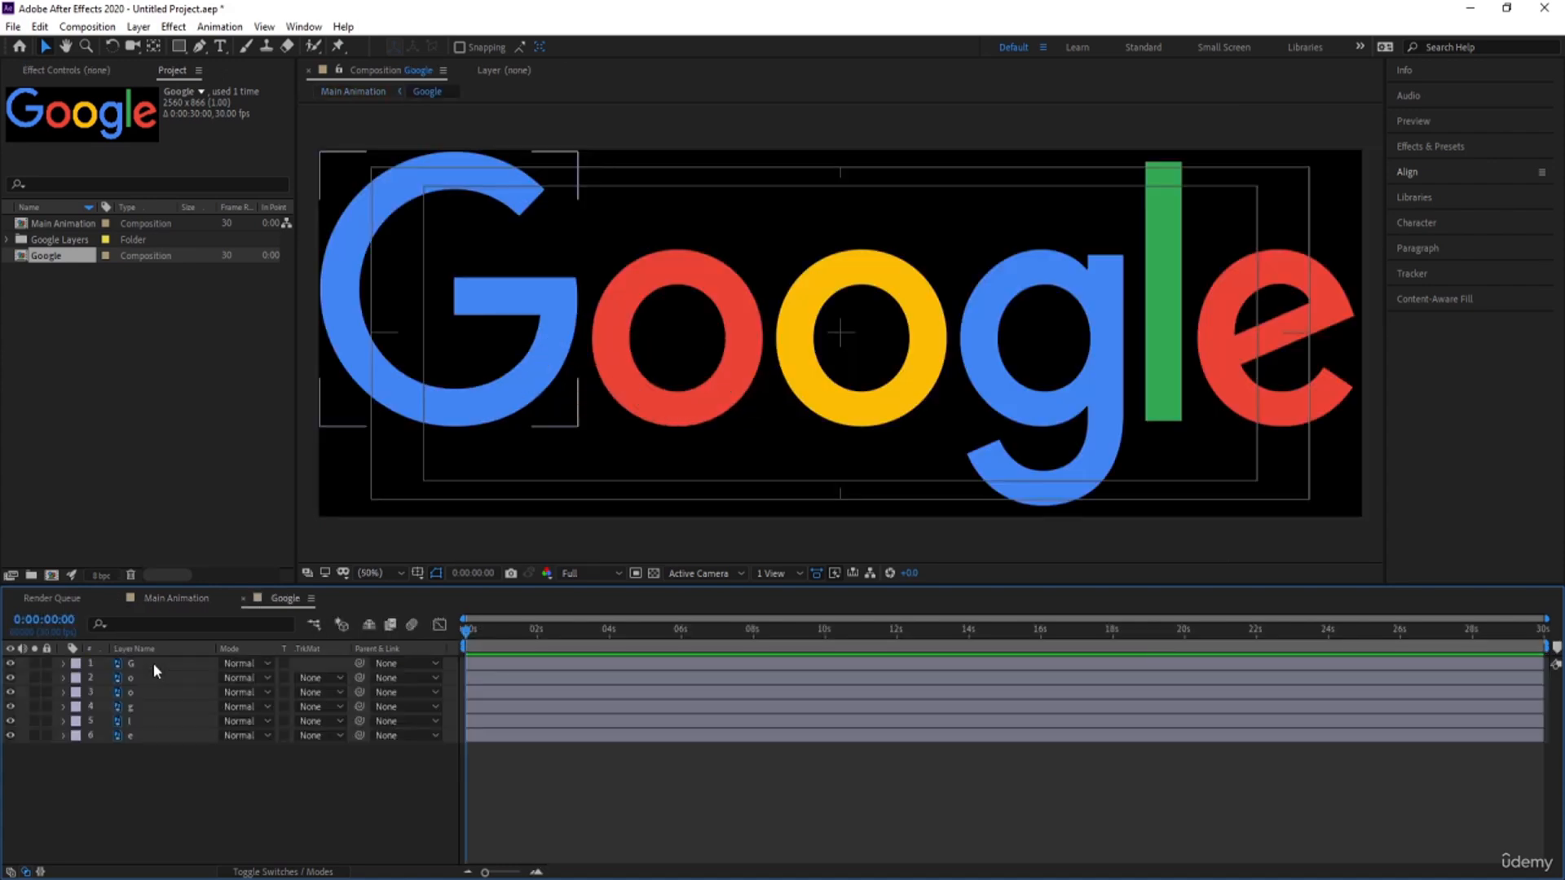
drag(217, 792, 91, 652)
key(alt+shift+p)
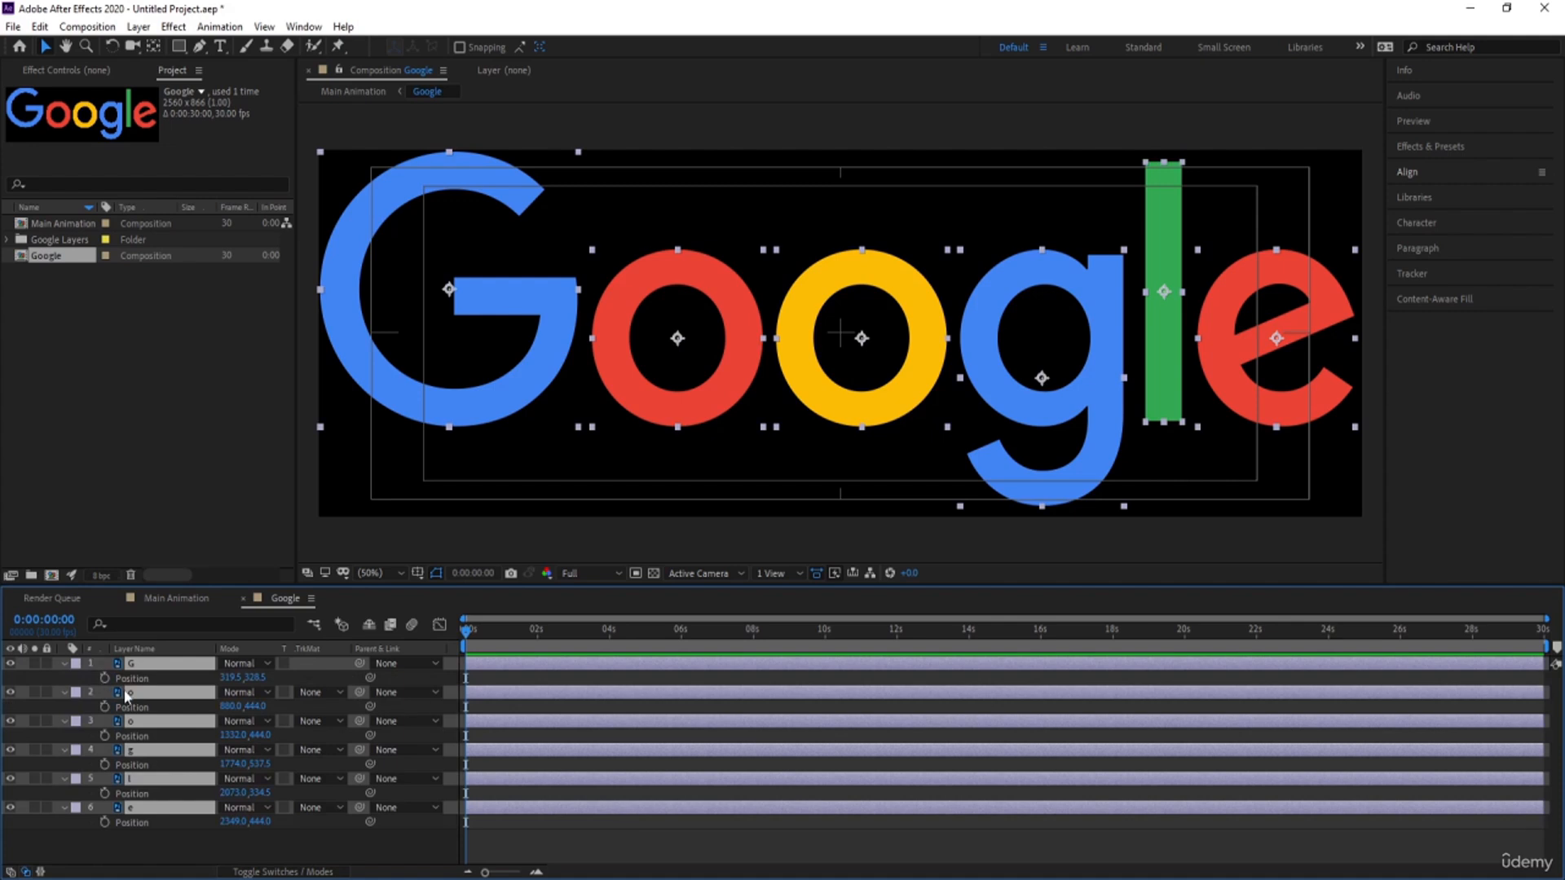
key(equal)
key(equal)
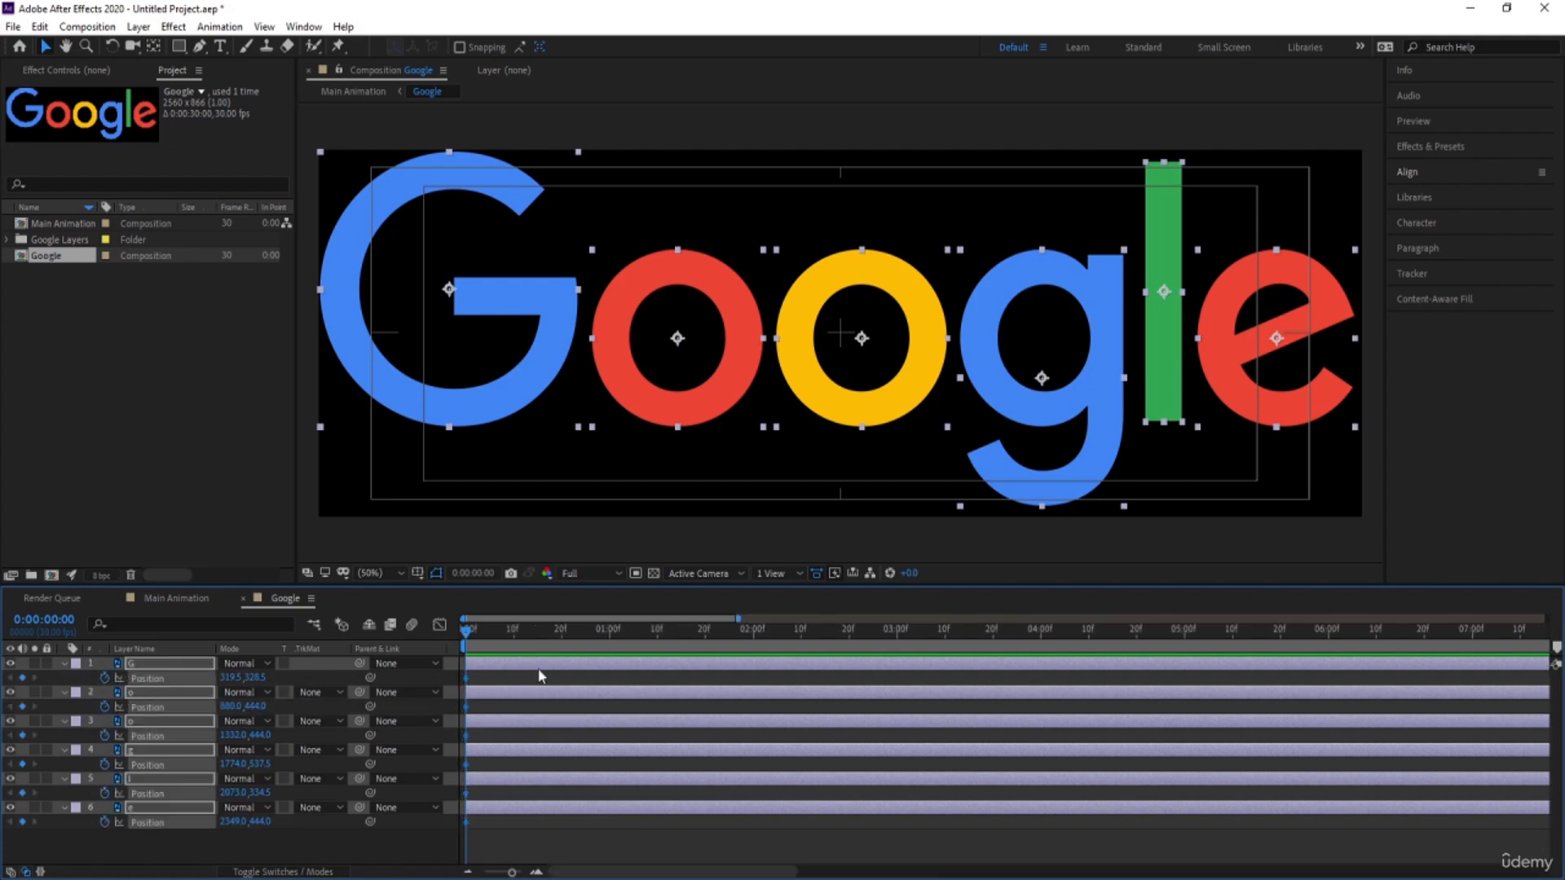
click(704, 633)
click(23, 678)
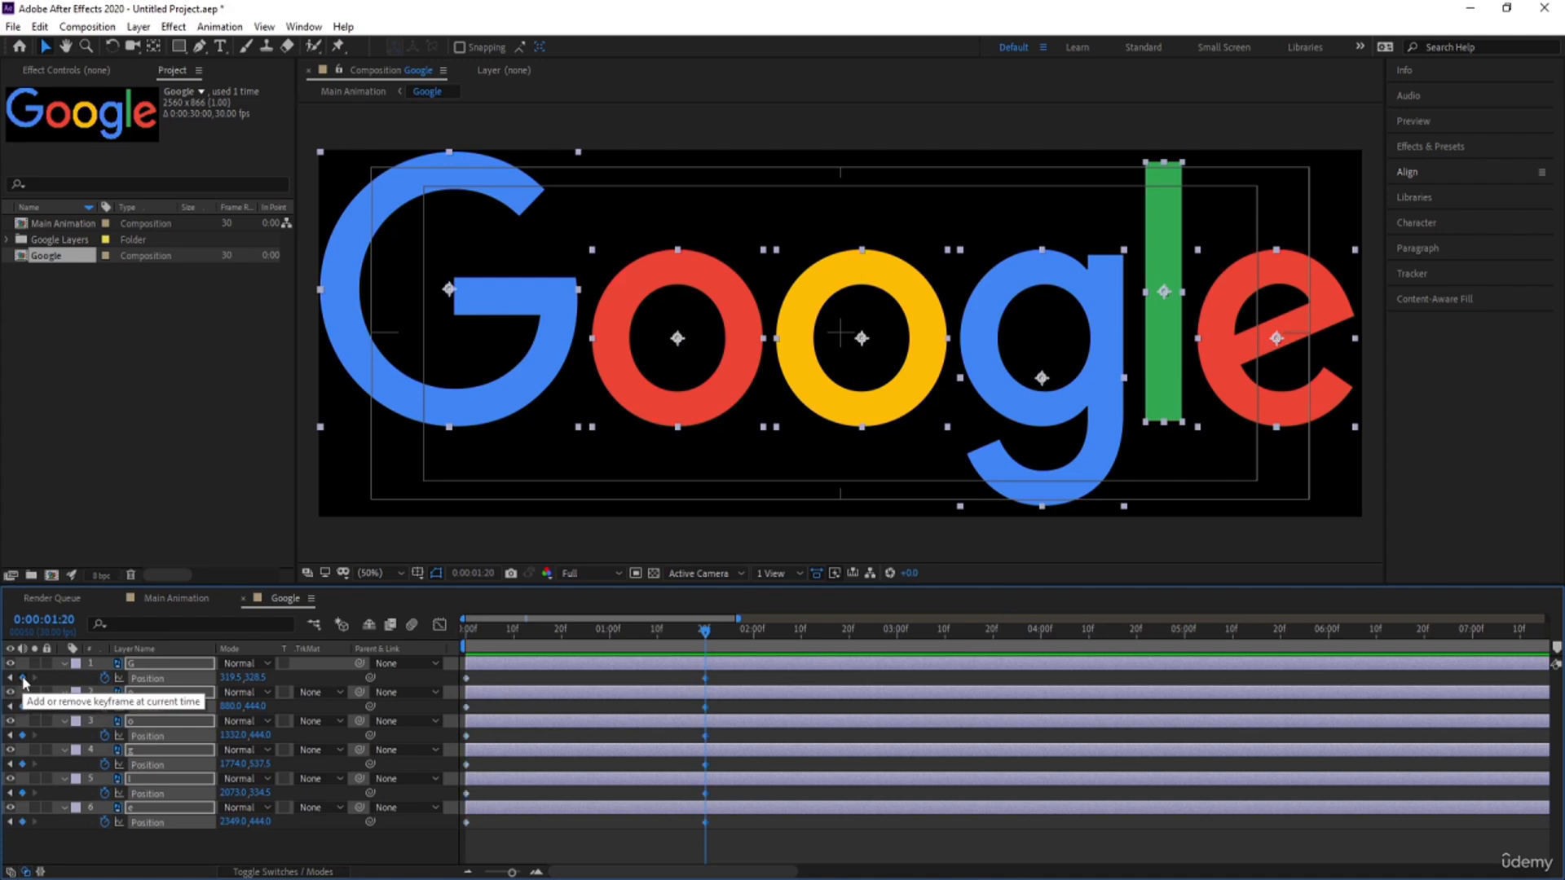
At 0:00:00:00, lower all six letters together until the G's Y position is 1192.5, and apply Easy Ease to all their Position keyframes
key(Home)
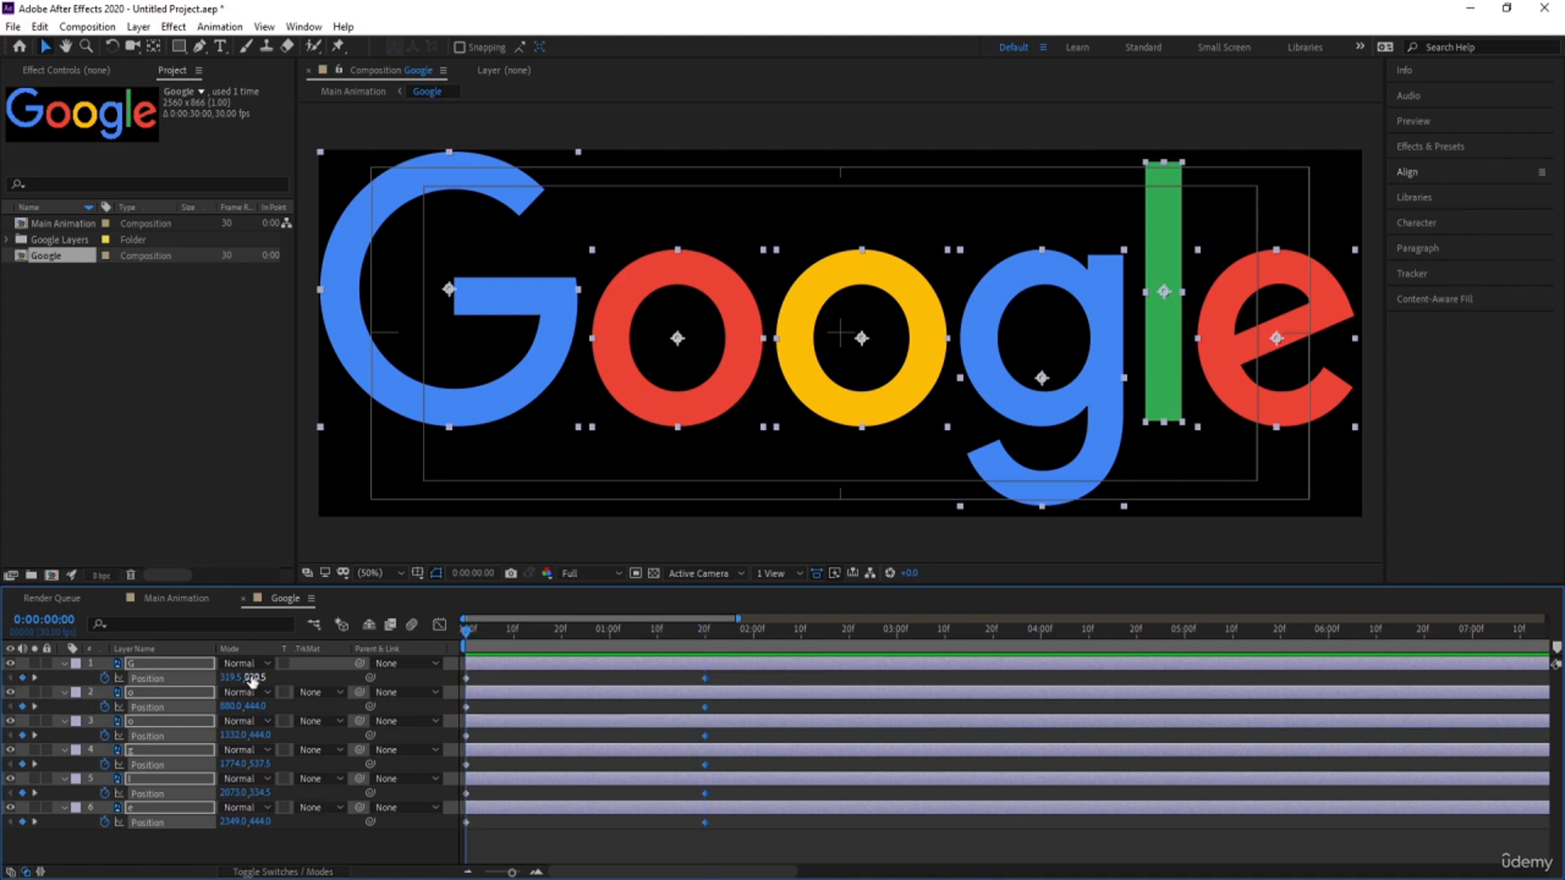
drag(255, 678, 952, 689)
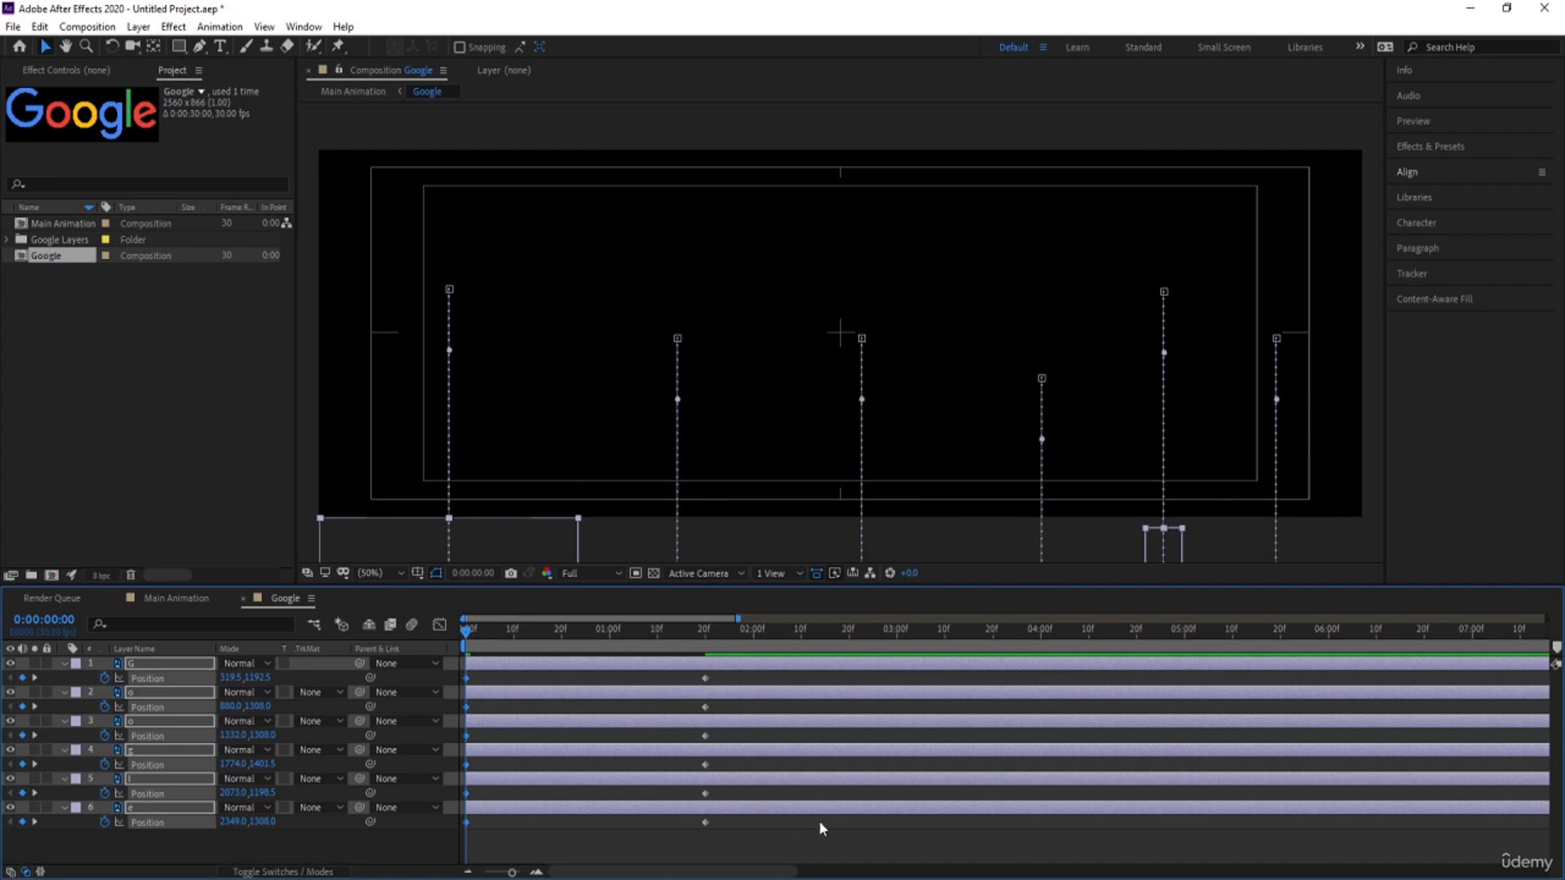
drag(819, 828, 448, 647)
key(F9)
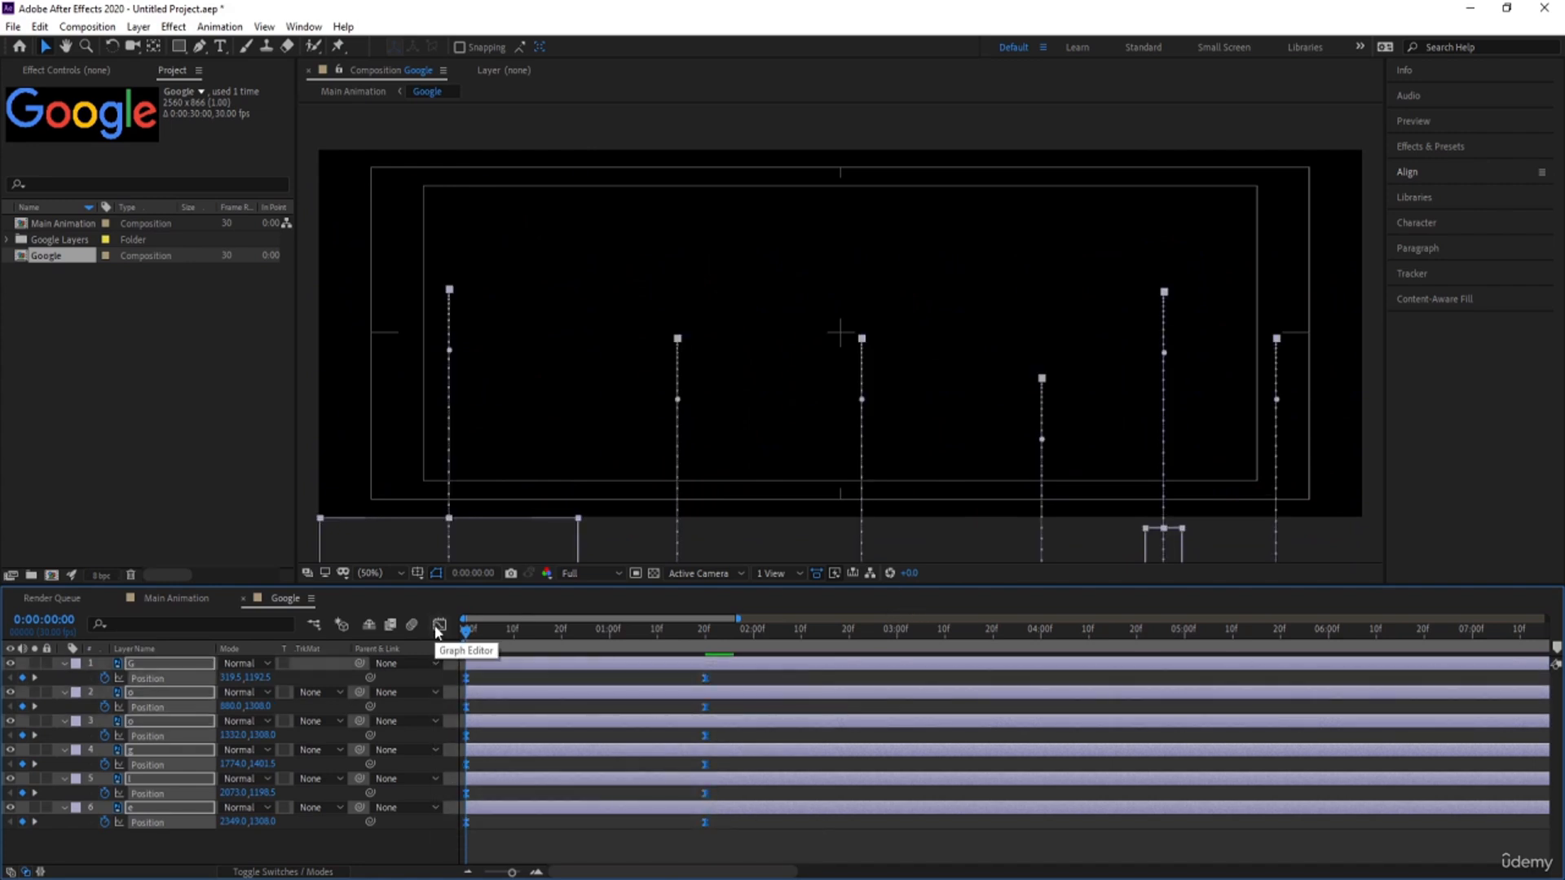
Reshape the Position speed graph so the letters start fast and ease slowly into place, and preview the motion
click(438, 626)
right_click(583, 748)
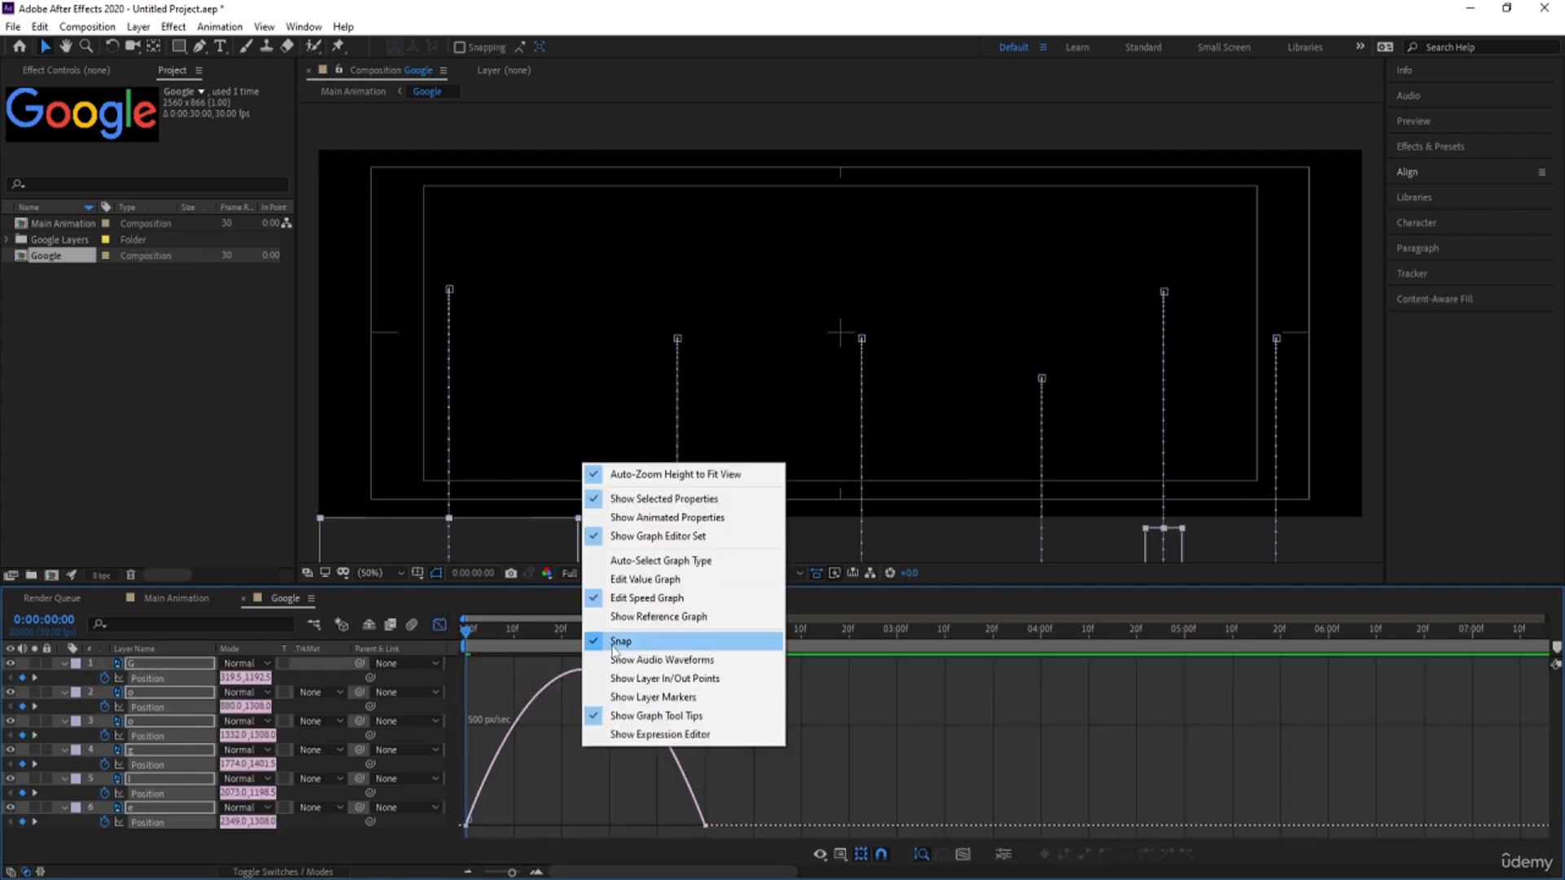
click(767, 781)
drag(767, 781, 478, 818)
click(439, 624)
key(space)
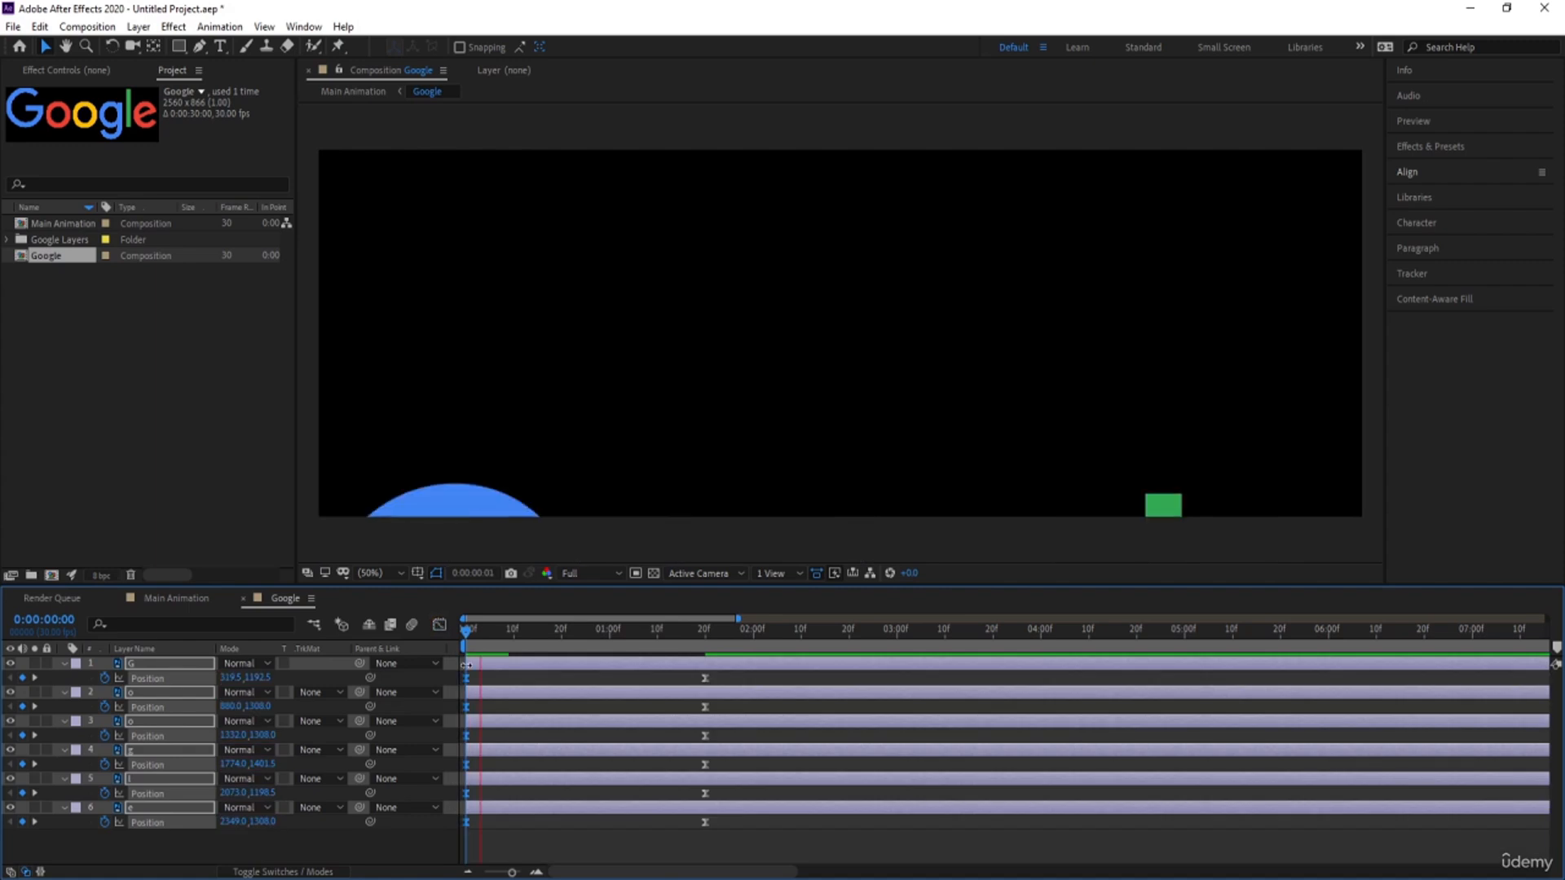
Shift the red first o layer to start at 0:00:00:10 and the yellow second o layer to start at 0:00:00:20
click(514, 633)
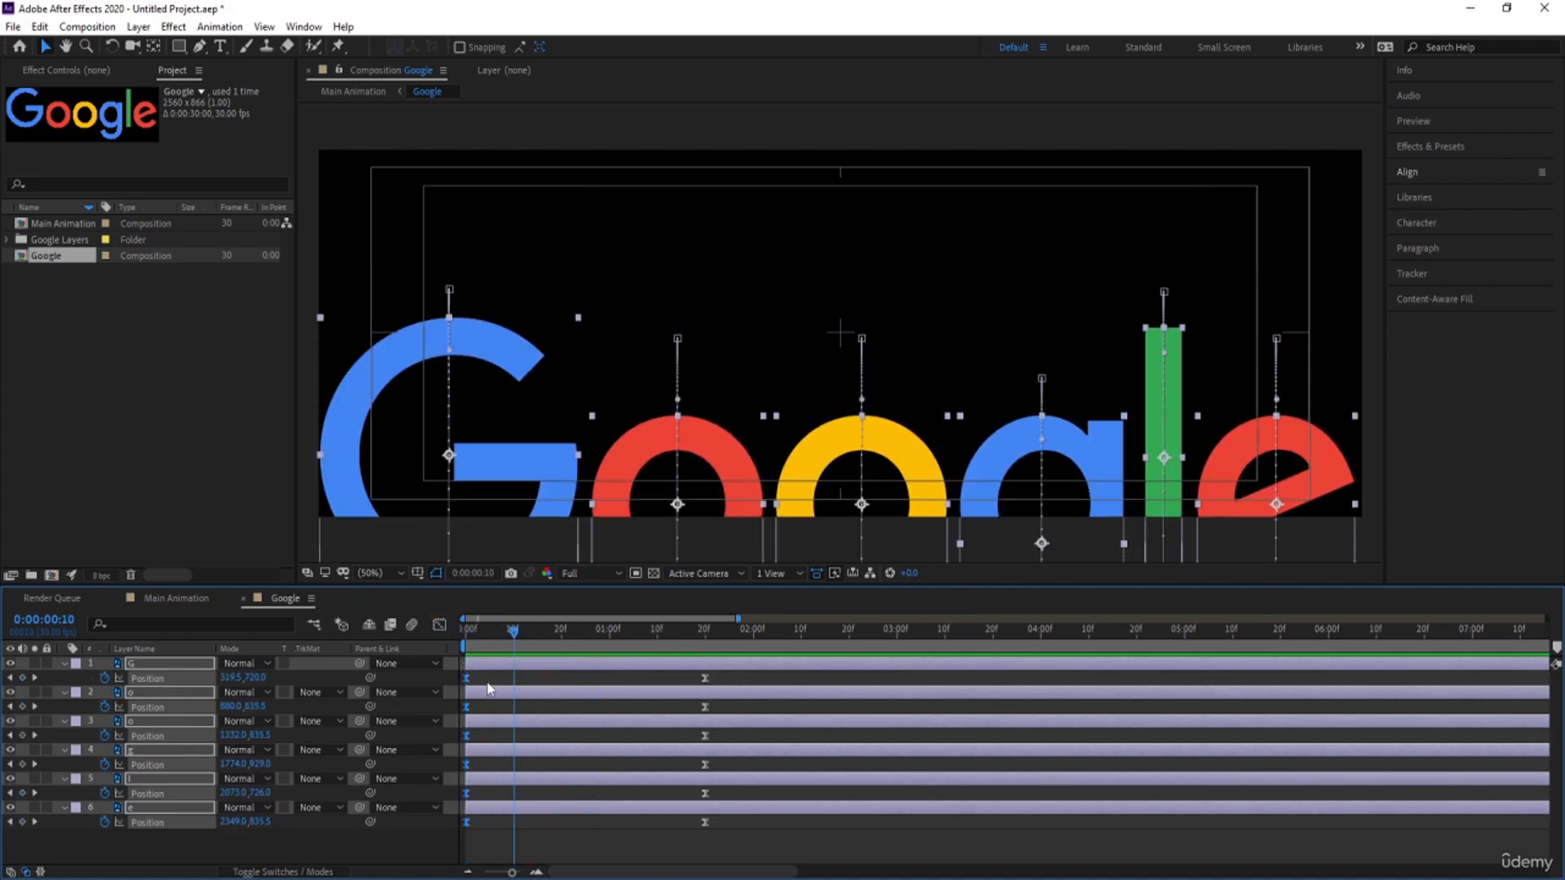
click(488, 683)
click(640, 464)
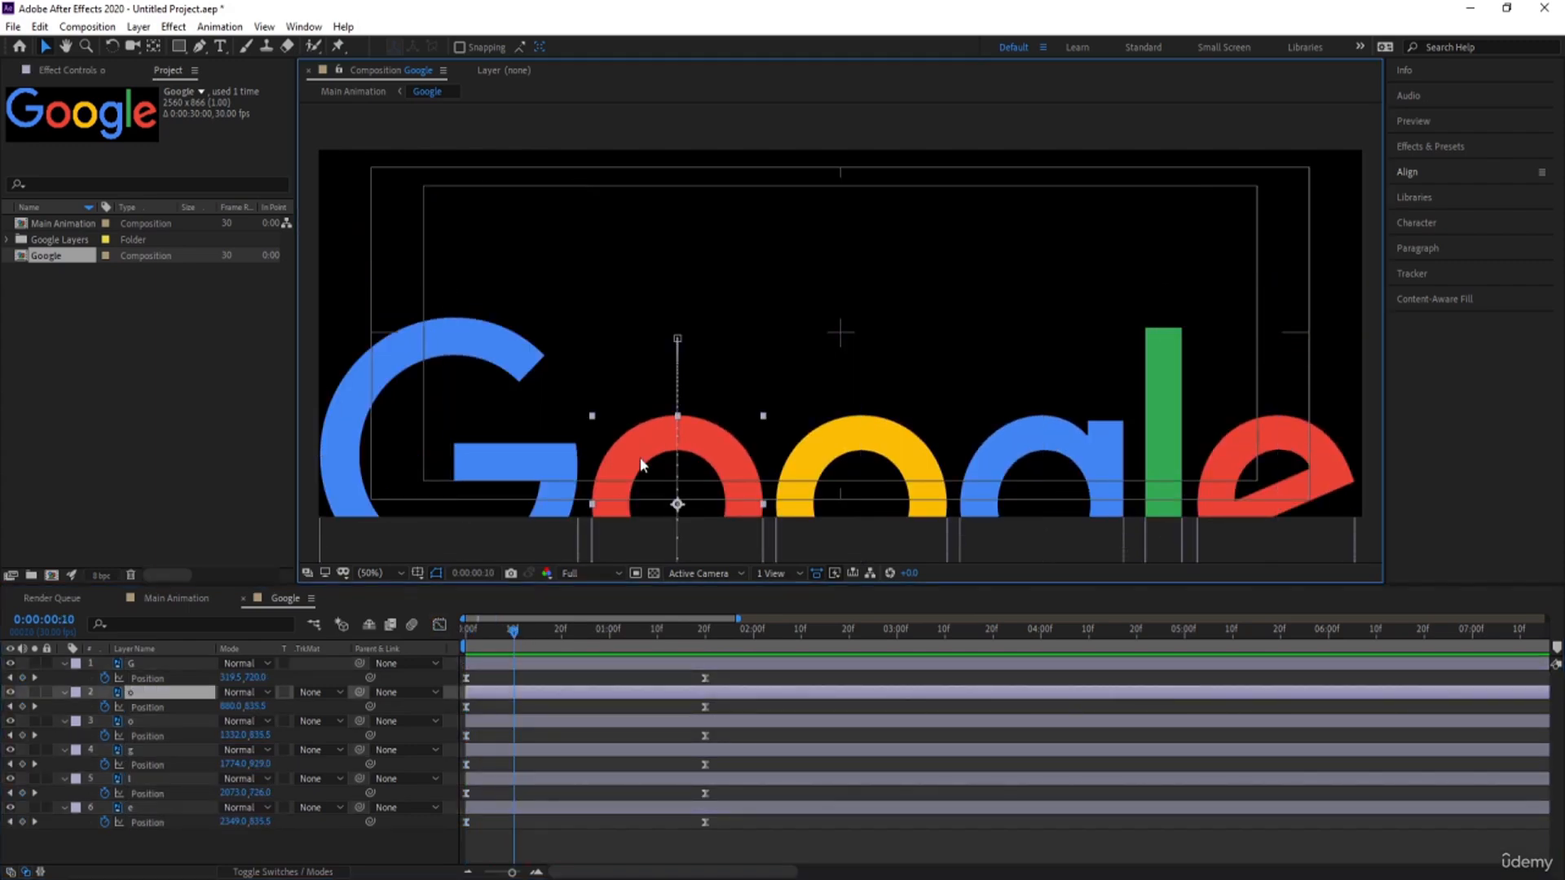
key(bracketleft)
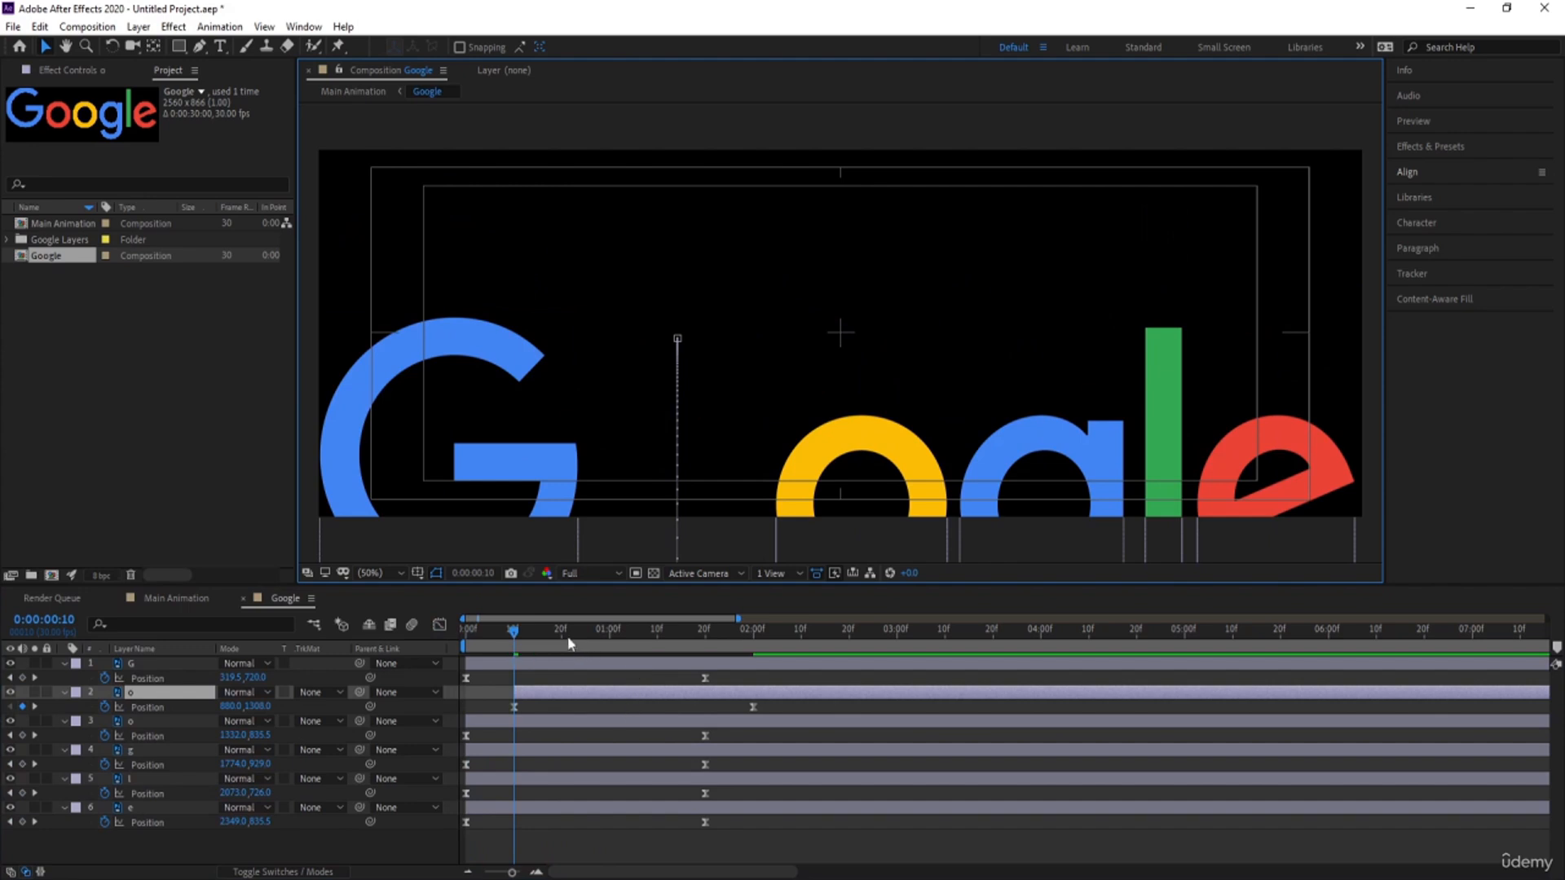
click(562, 634)
click(554, 722)
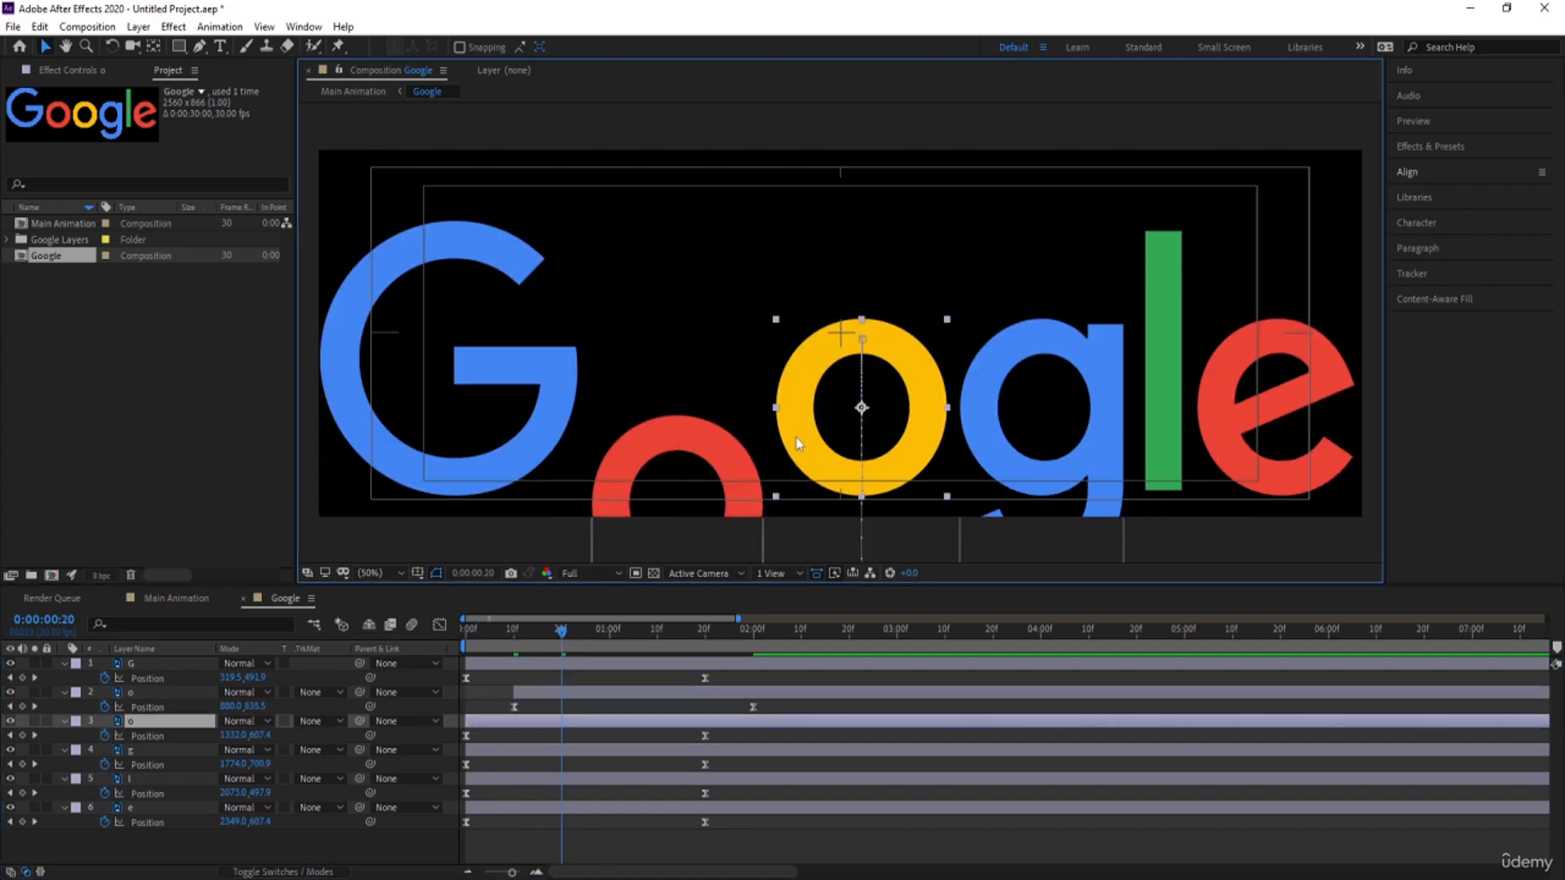
key(bracketleft)
Shift the g, l and e layers to start at 0:00:01:00, 0:00:01:10 and 0:00:01:20 respectively
click(609, 633)
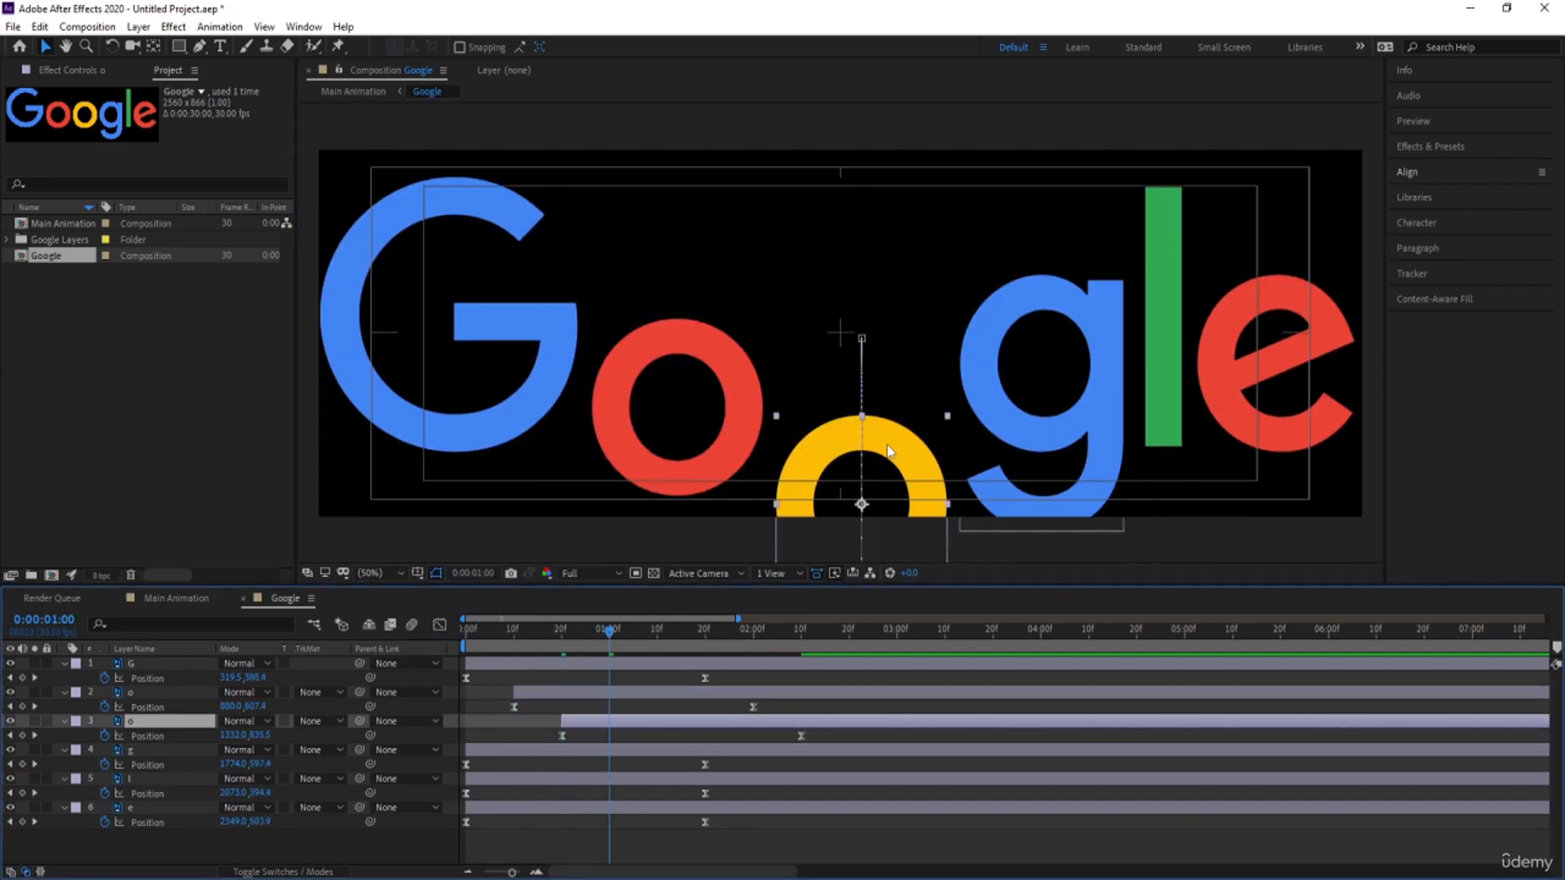
click(964, 380)
key(bracketleft)
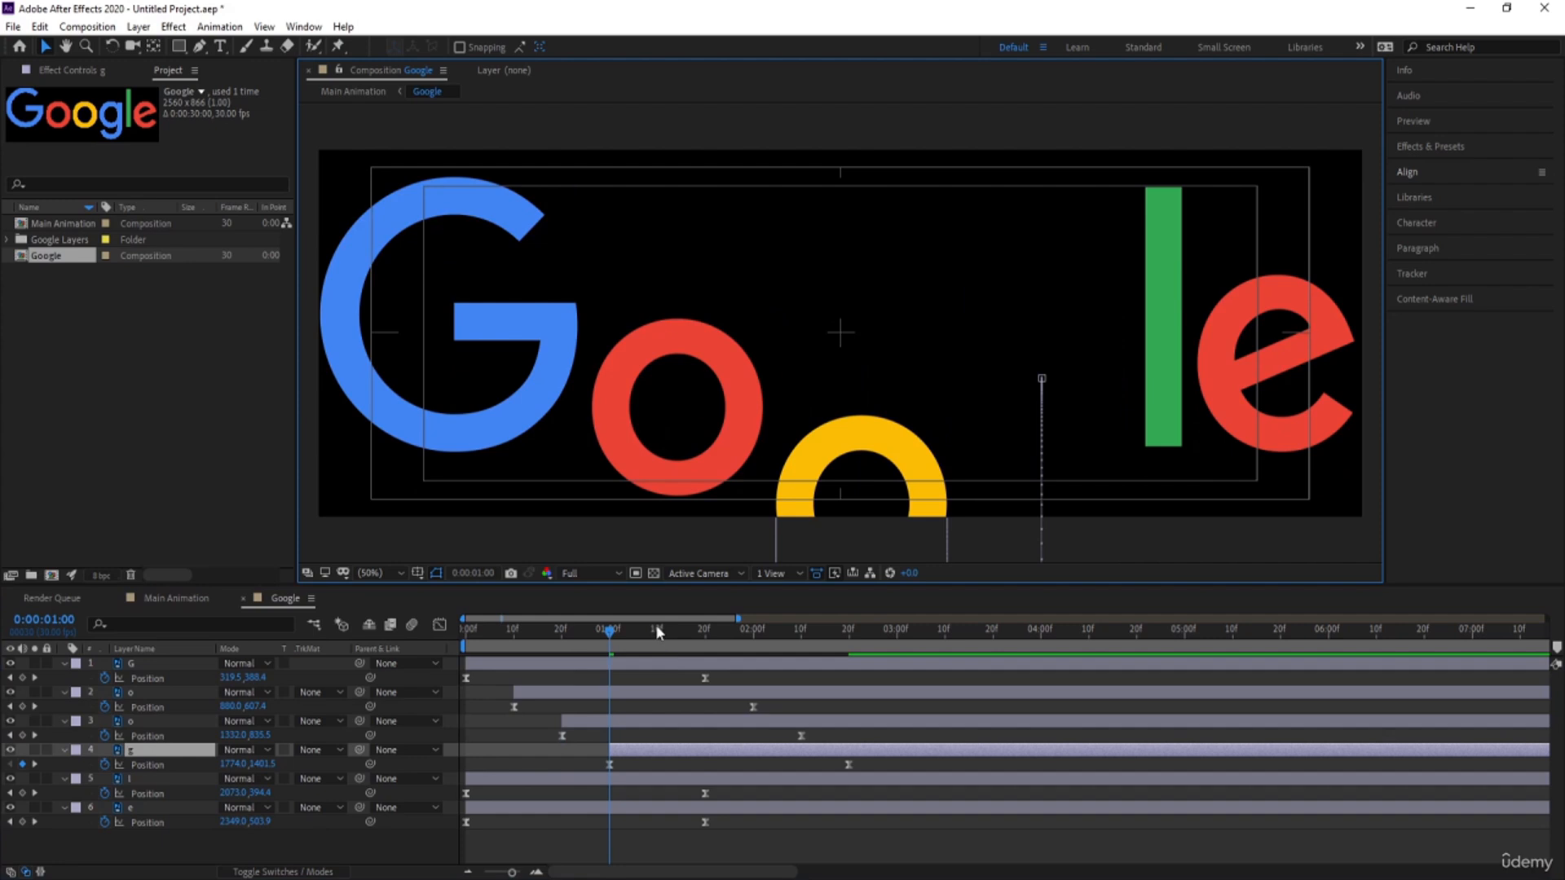
click(656, 629)
click(1154, 287)
key(bracketleft)
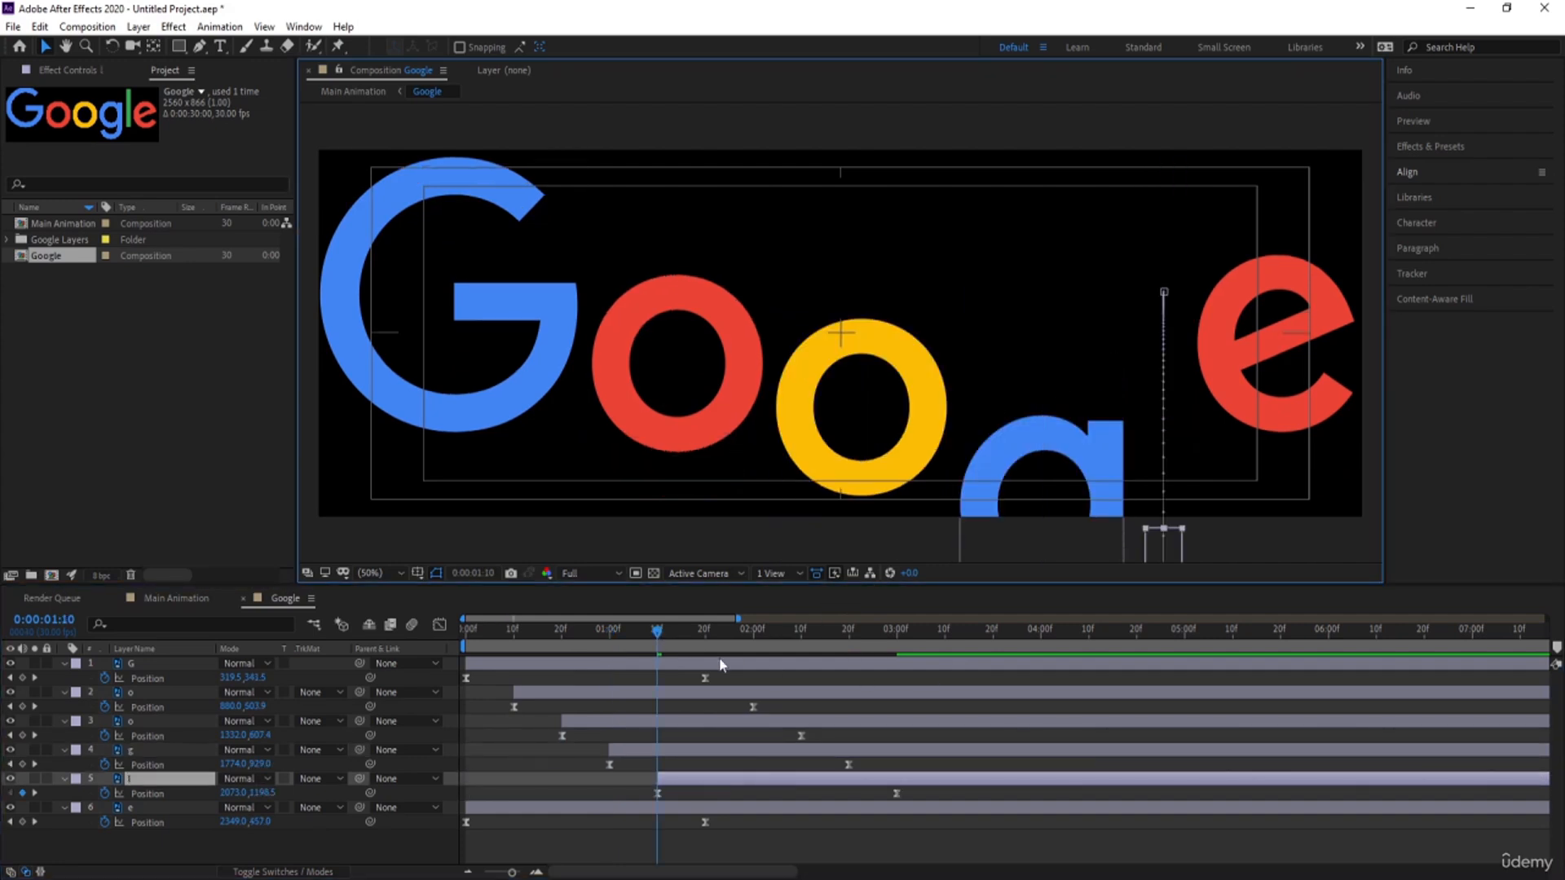
click(703, 638)
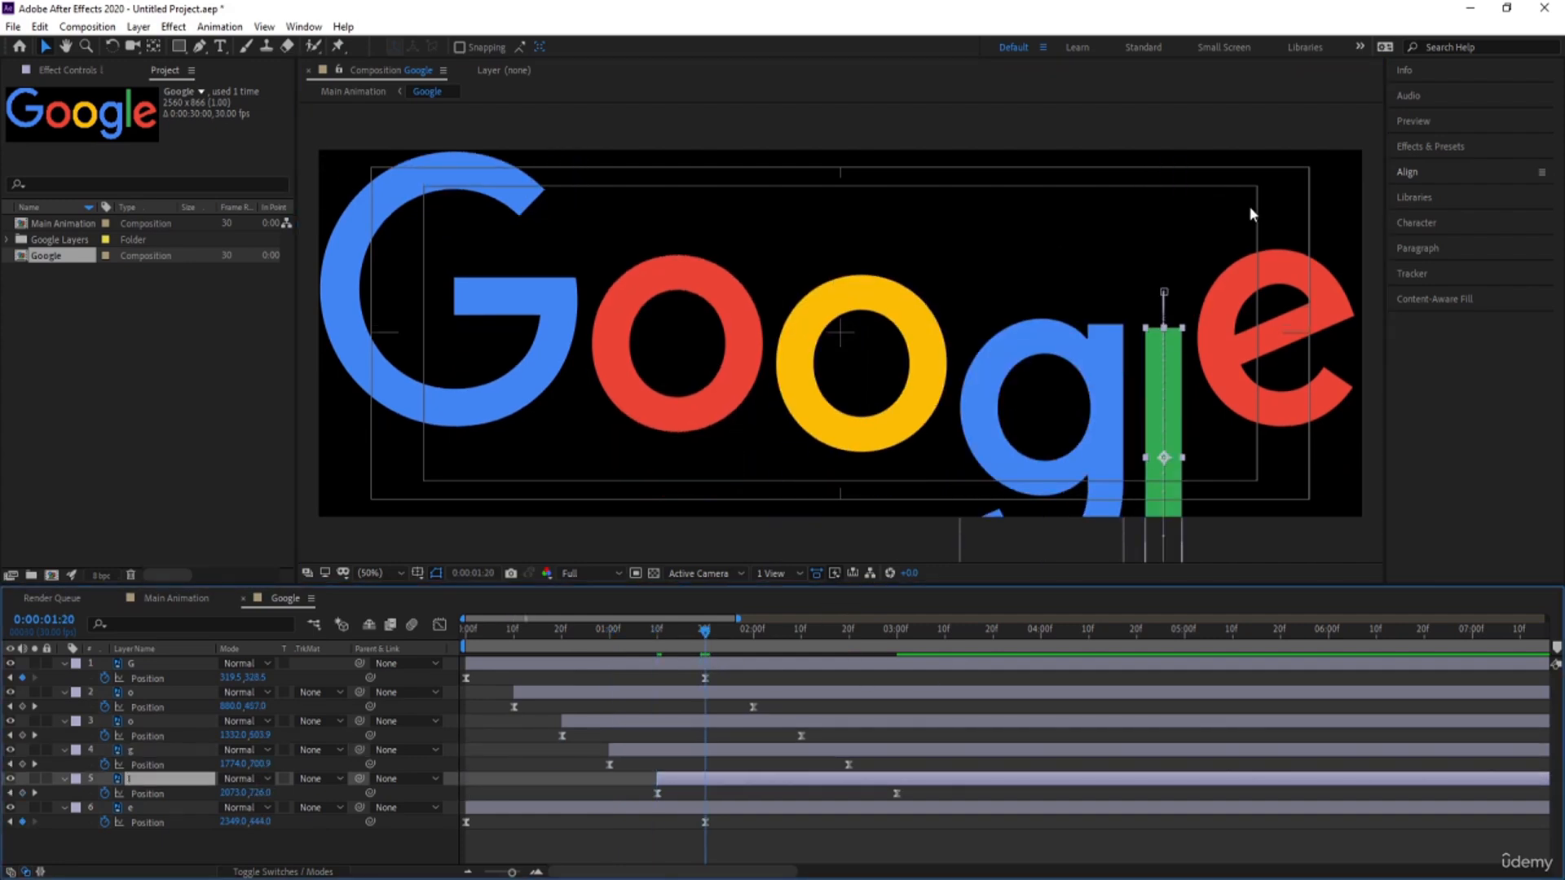
click(1288, 269)
key(bracketleft)
Preview the staggered letters from the start of the Google composition, and play the animation in Main Animation
click(506, 628)
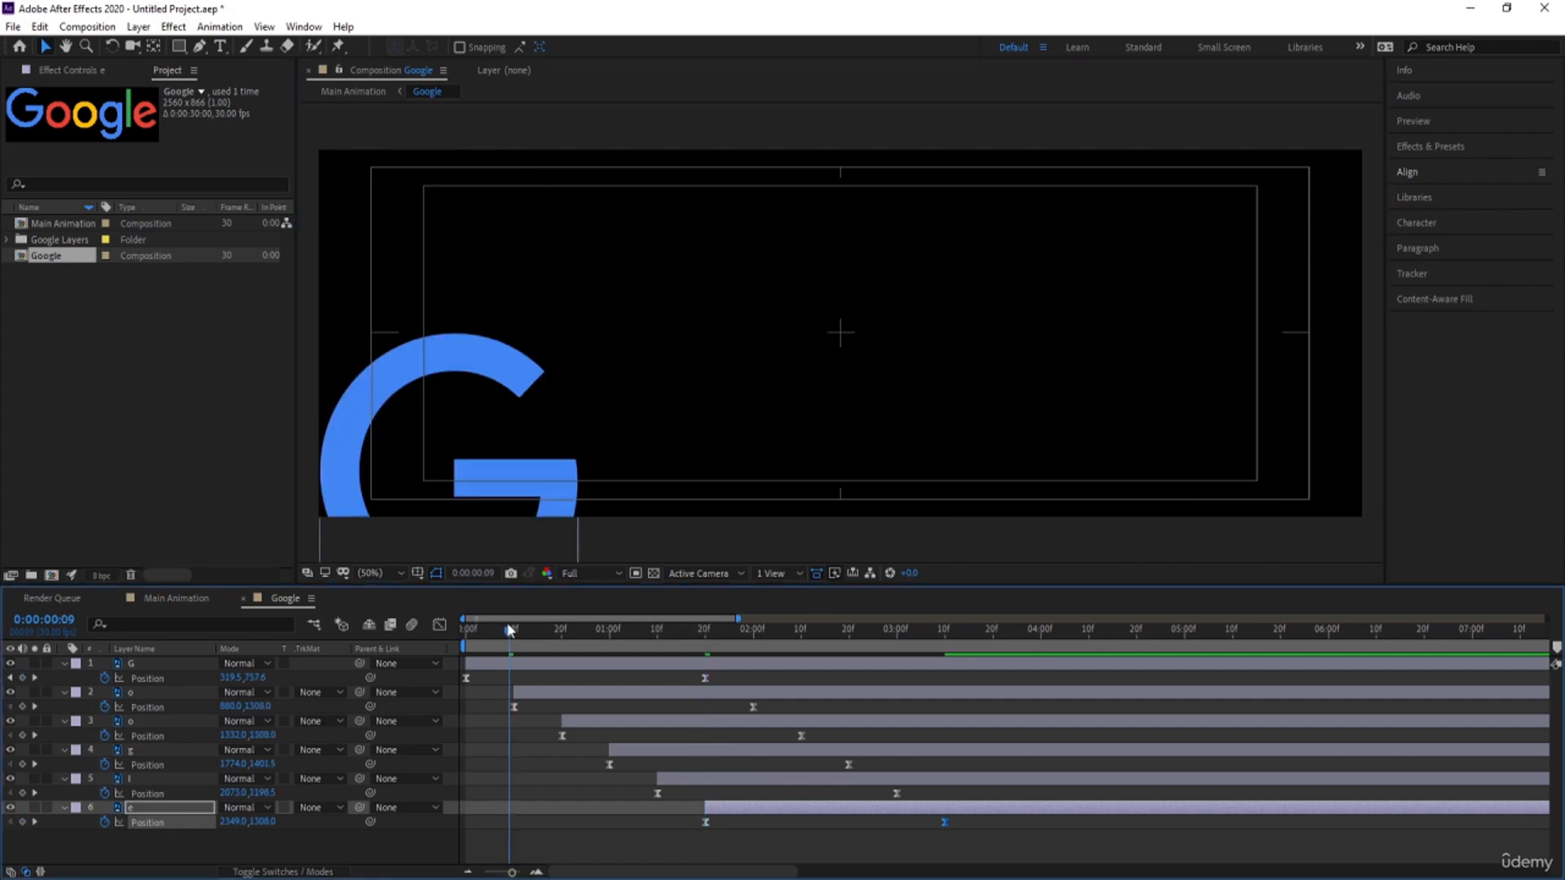
key(Home)
key(space)
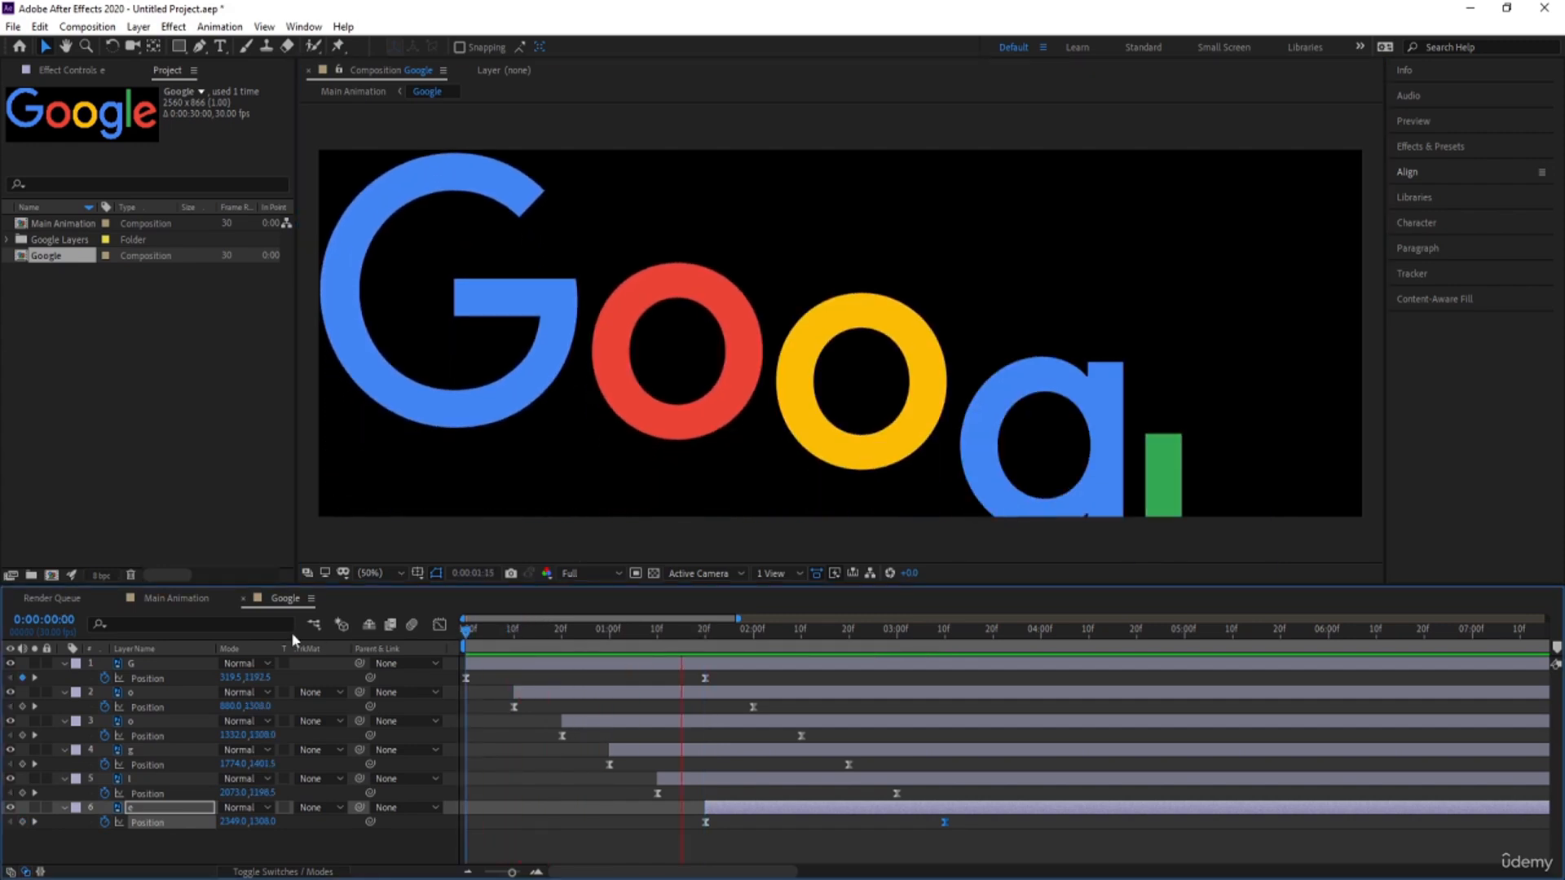
key(space)
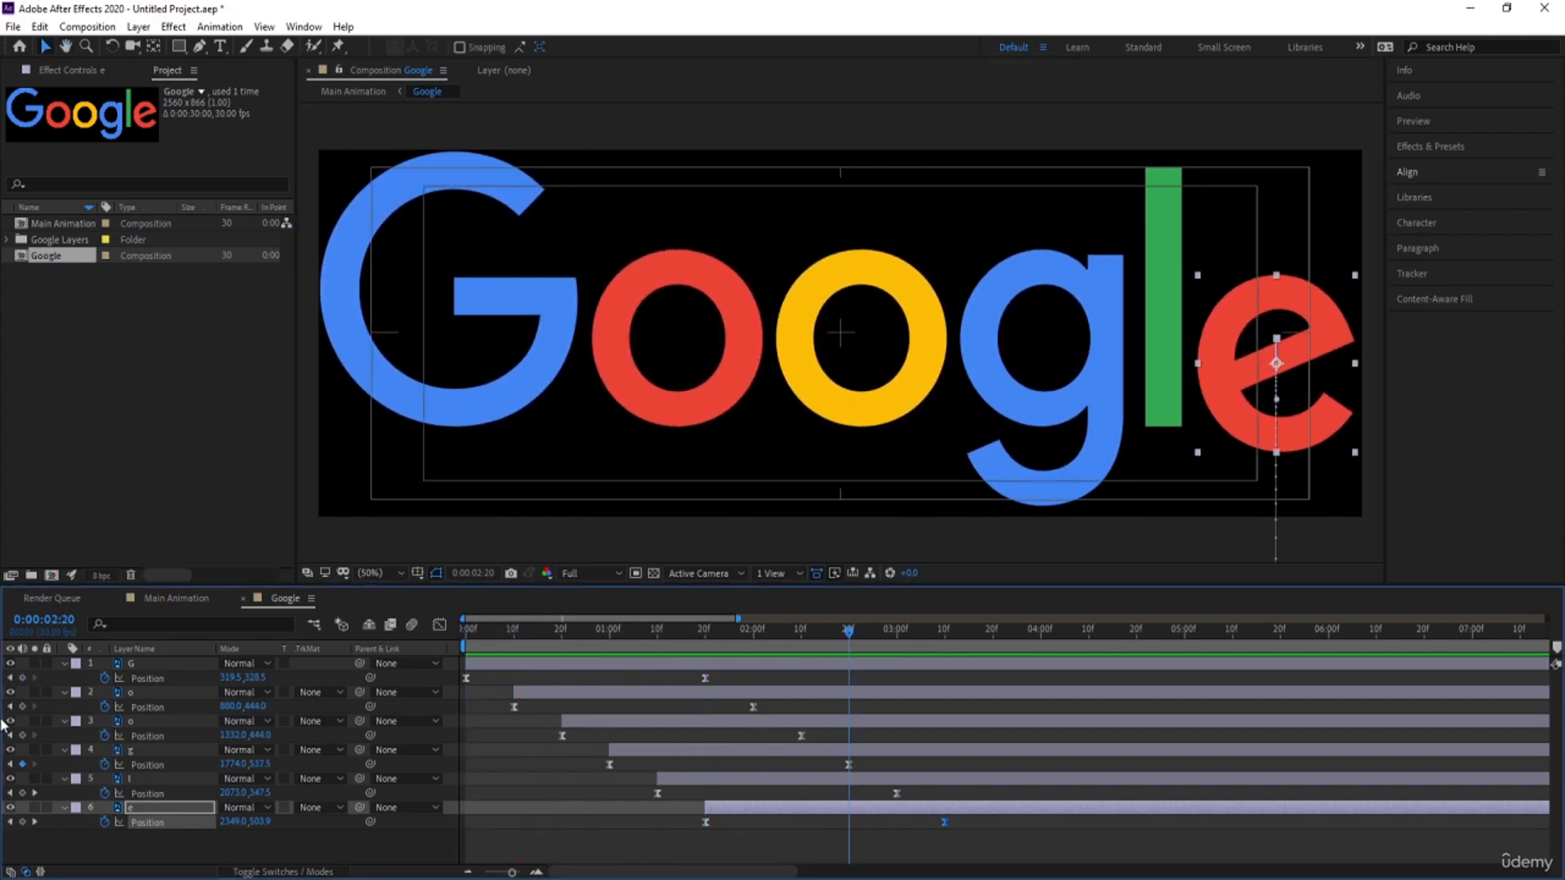
click(149, 598)
click(183, 701)
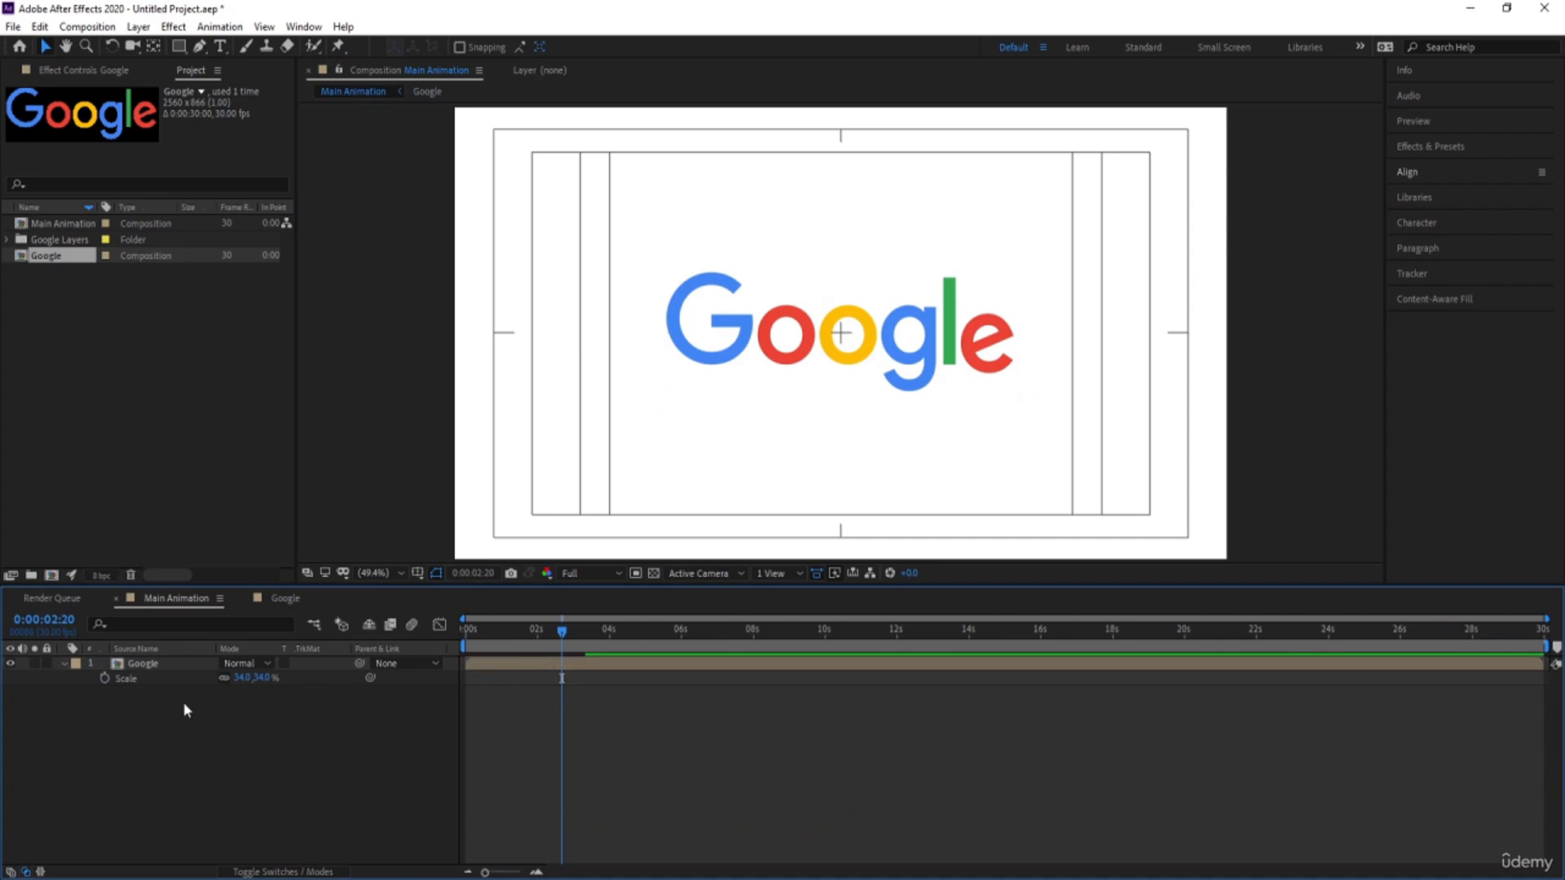
key(space)
key(space)
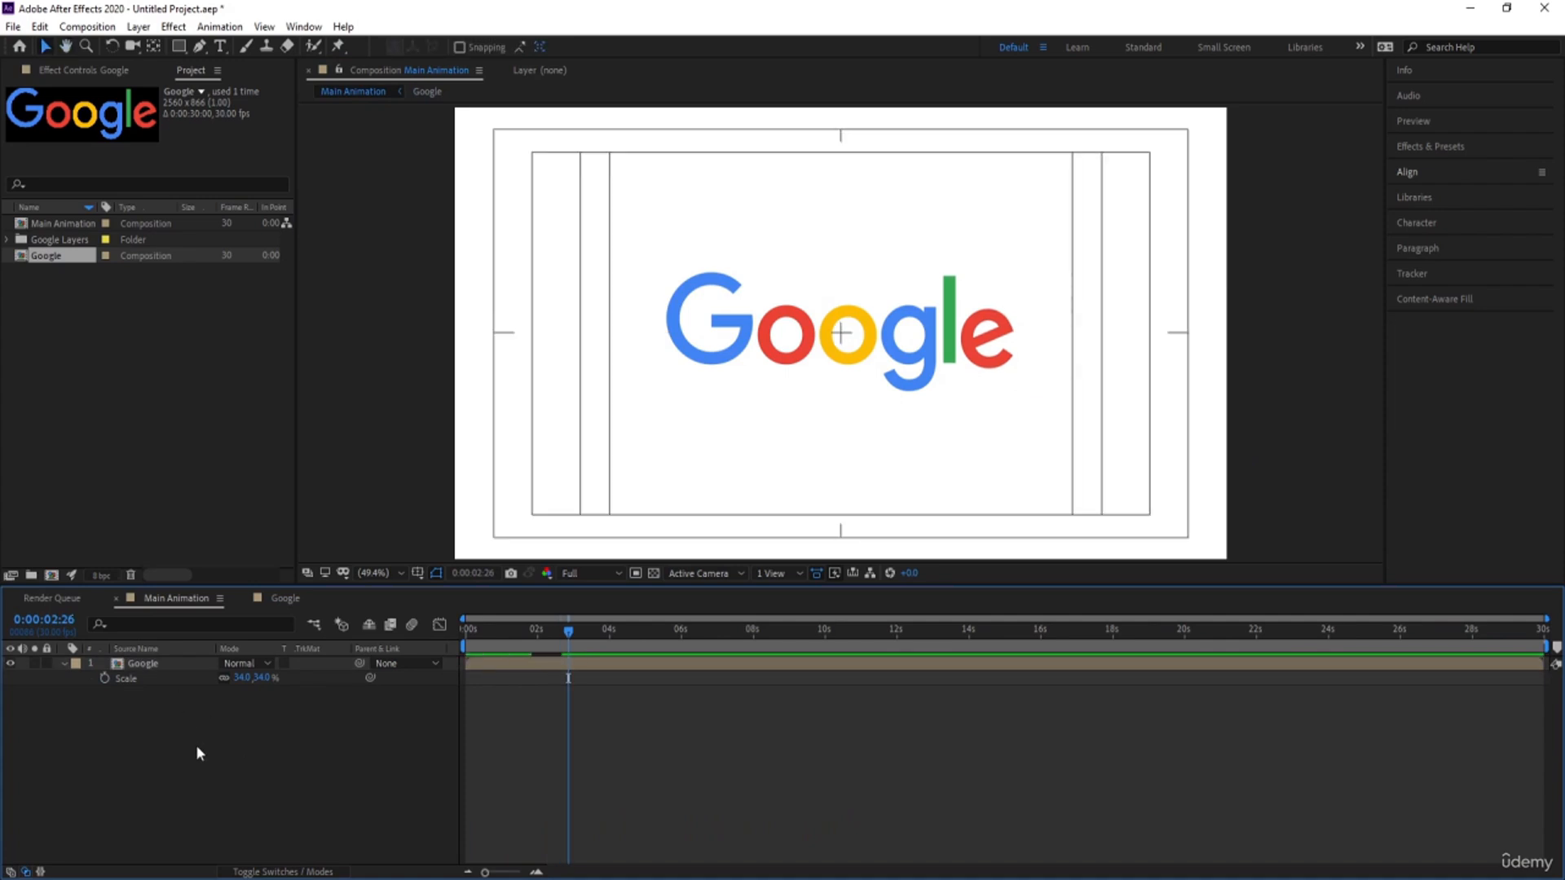
Add a 1920 x 1080 px white solid above the Google layer in Main Animation and apply the Fractal Noise effect
key(ctrl+y)
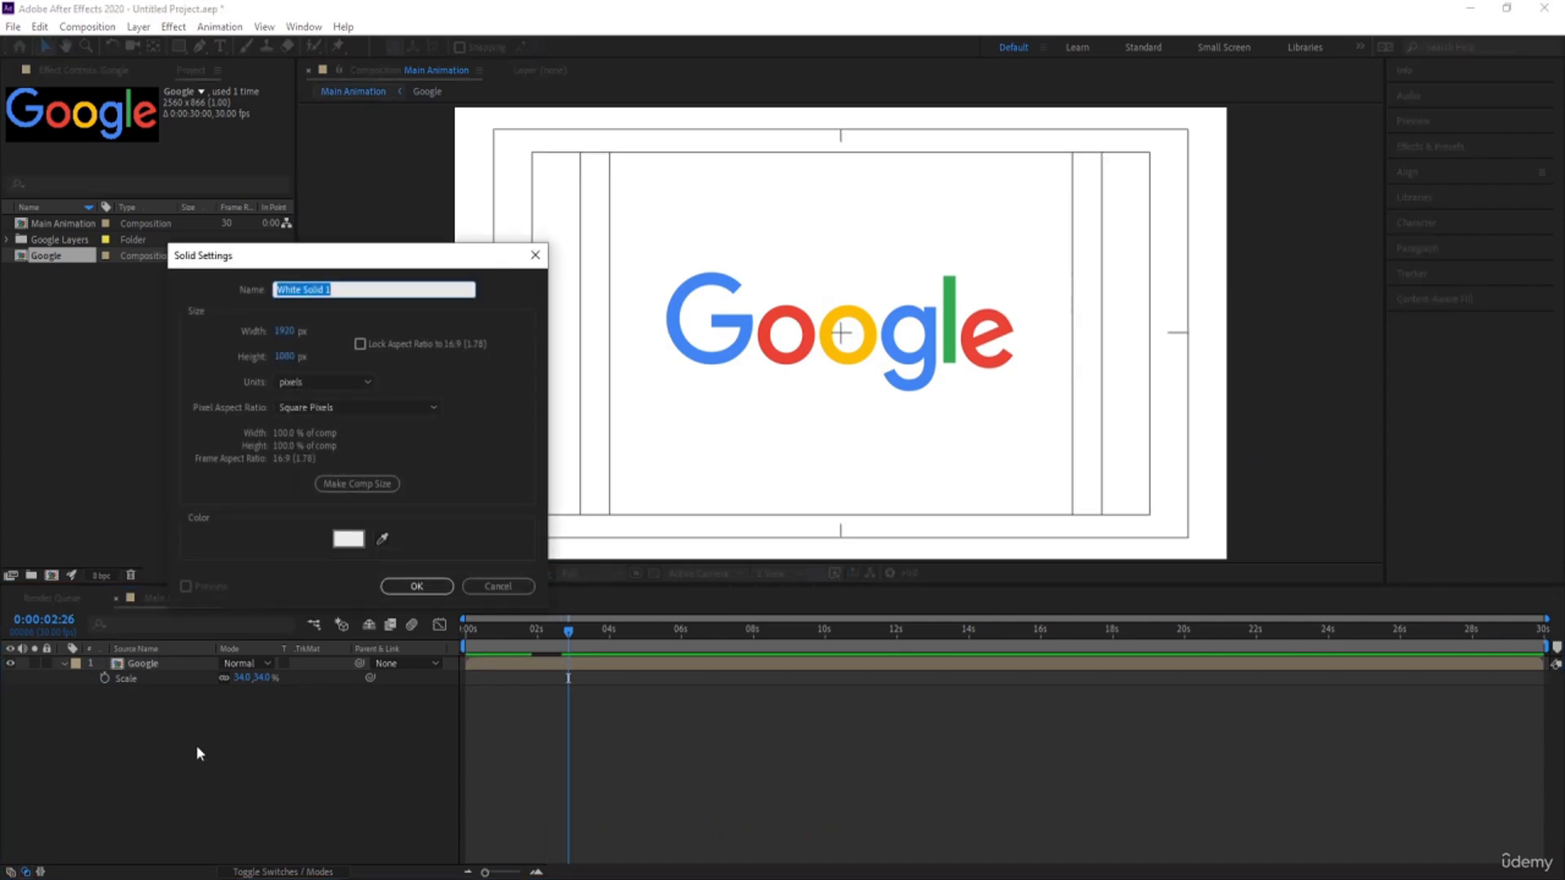
key(Return)
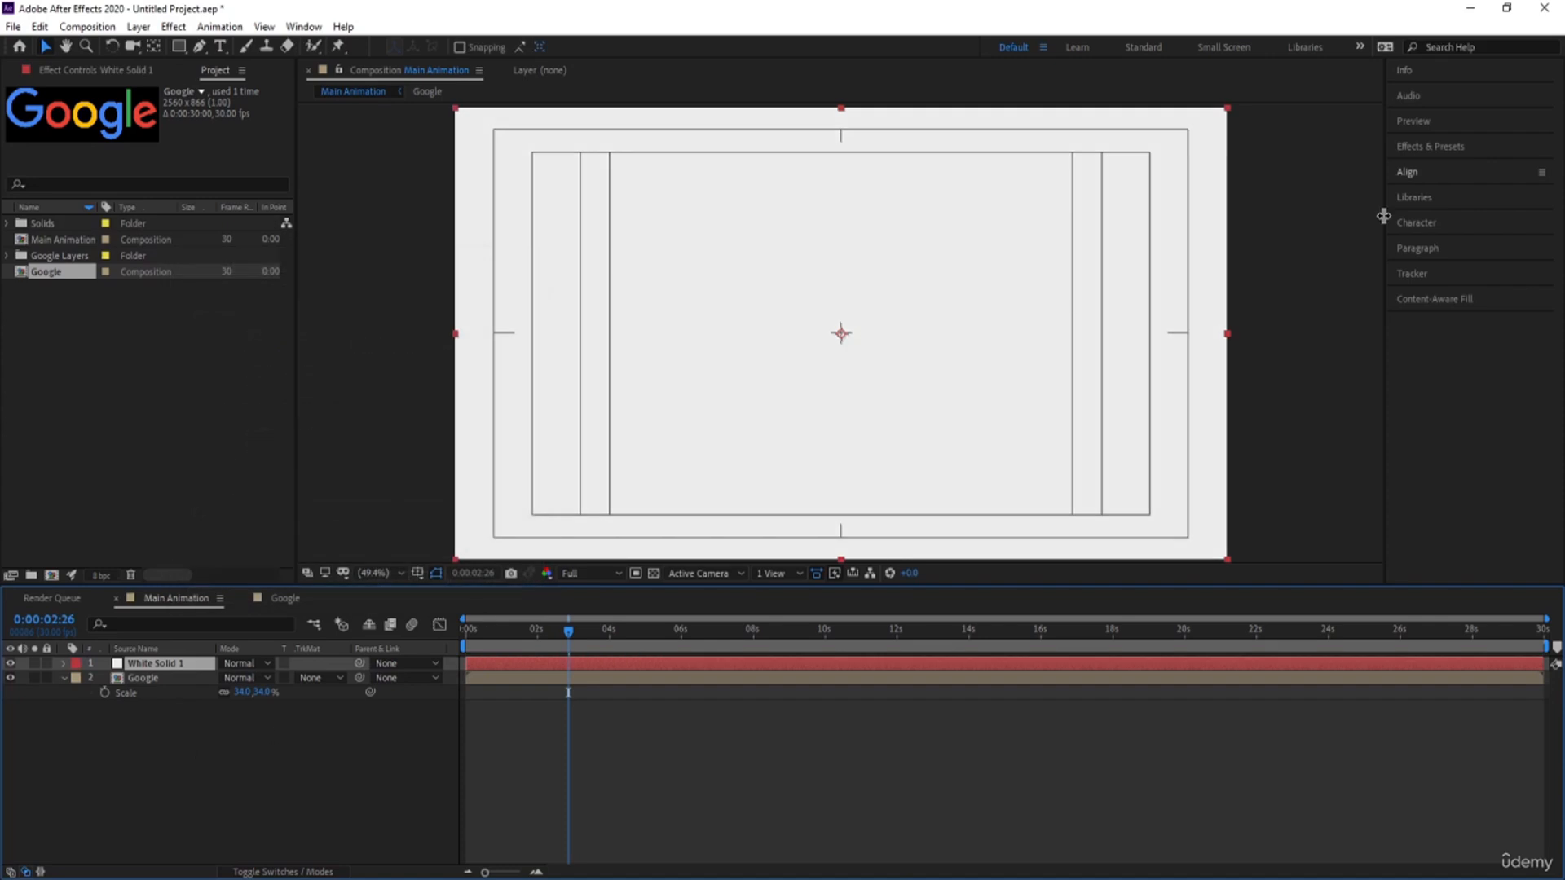
click(1433, 149)
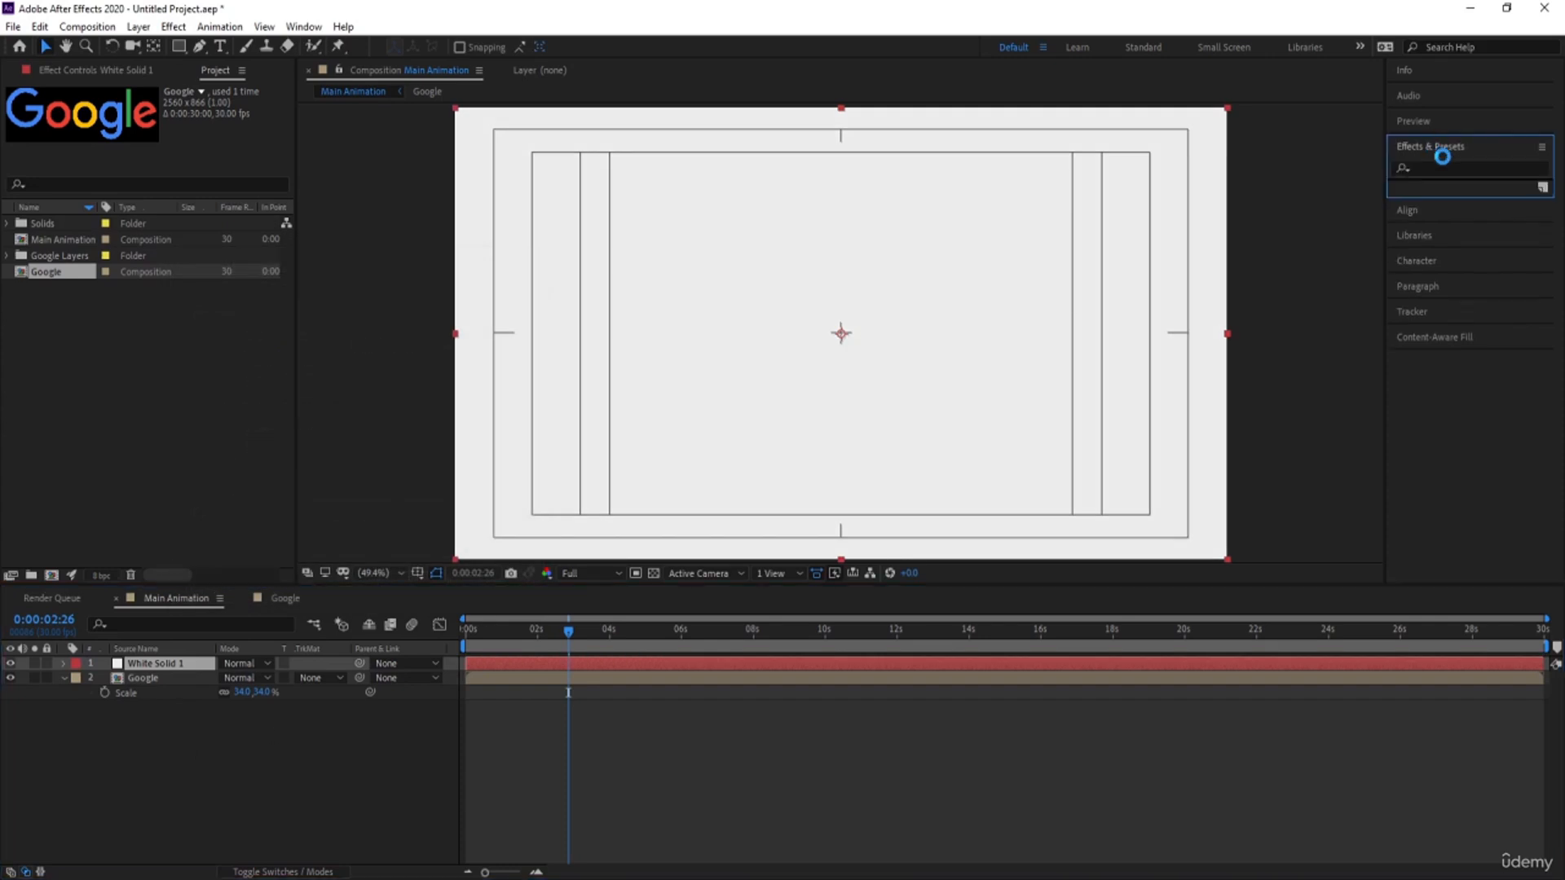
click(1440, 166)
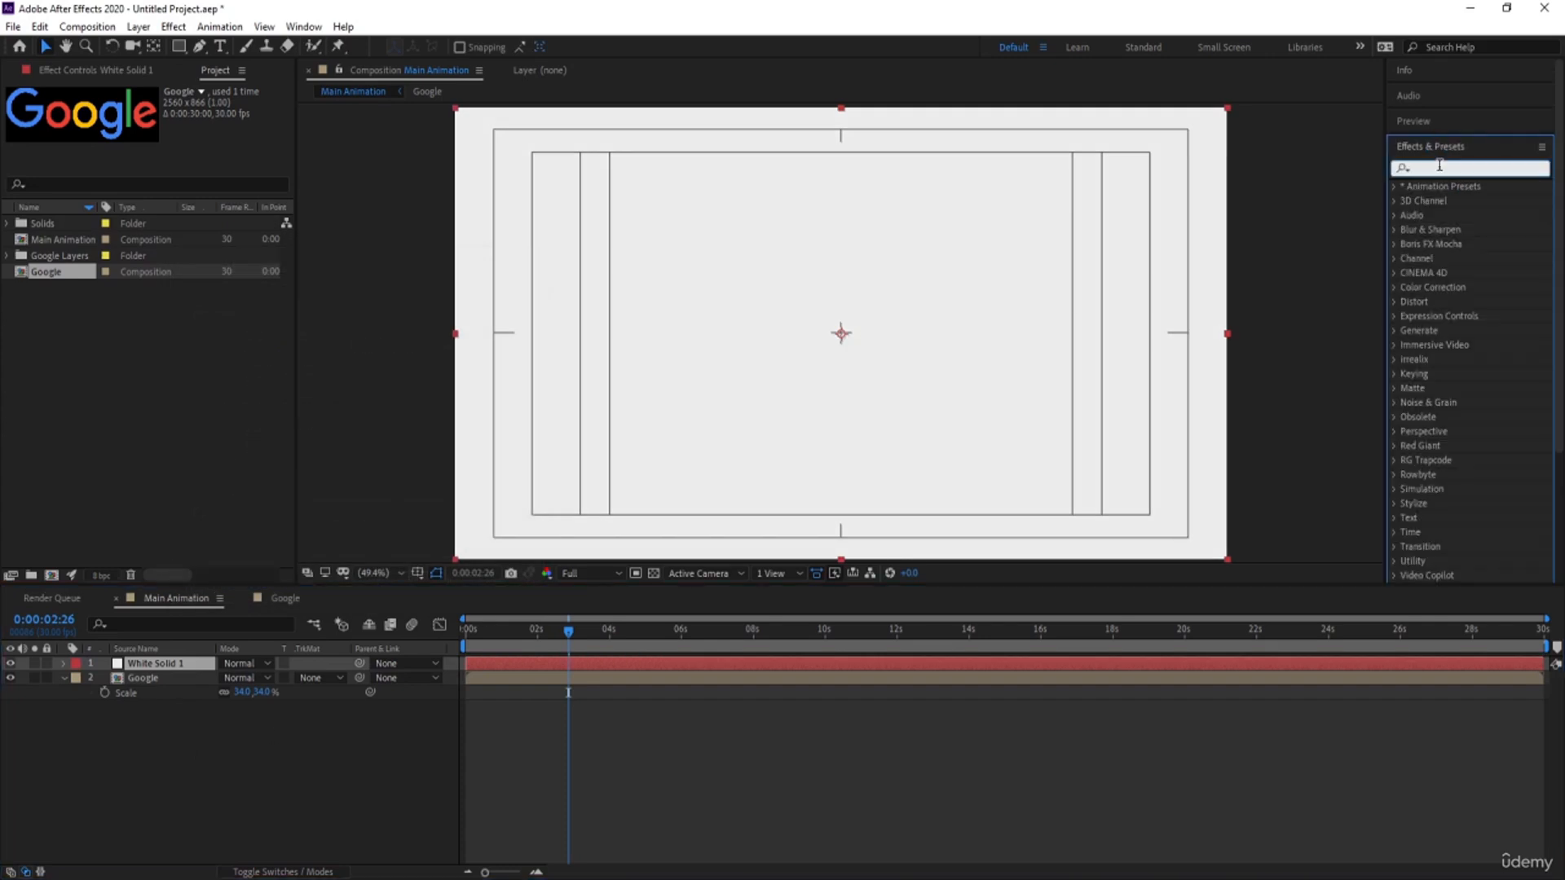
text(frac)
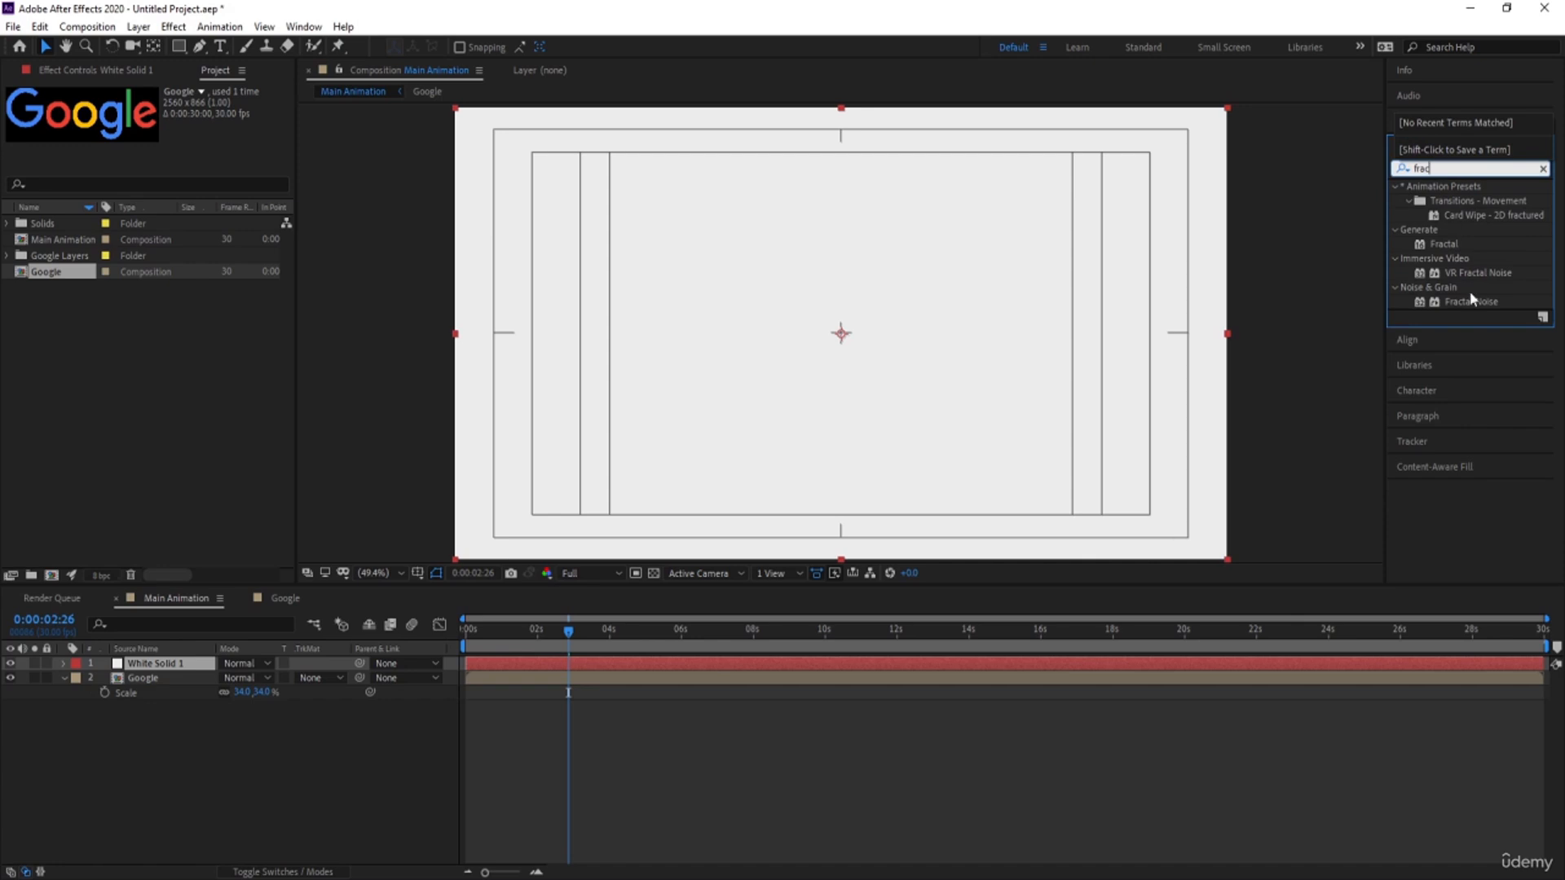
double_click(1475, 301)
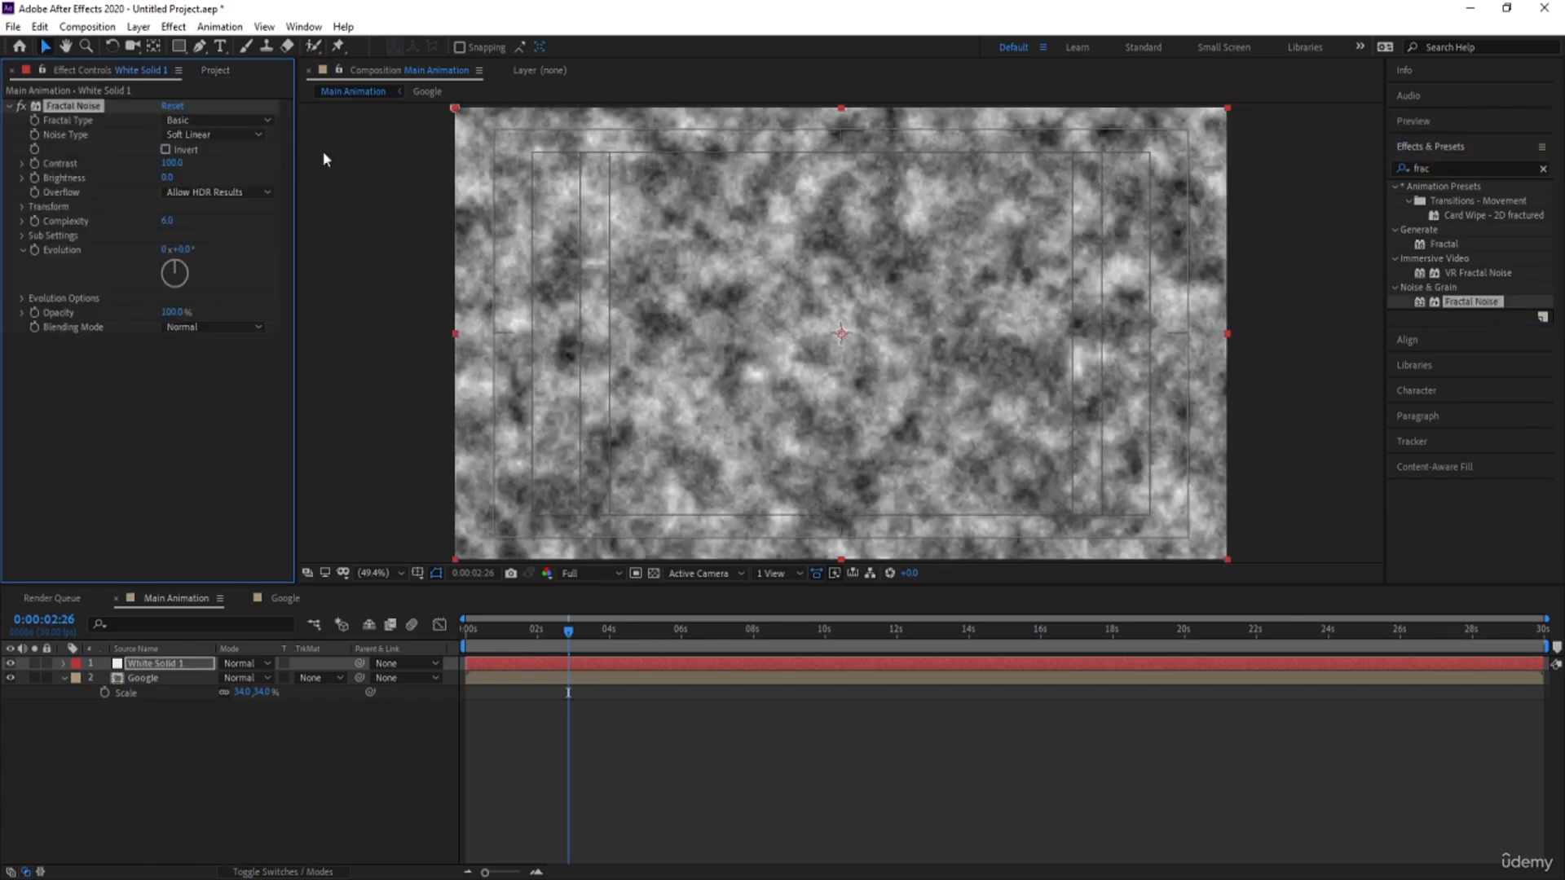
Set the Fractal Noise contrast to 380, brightness to -10 and complexity to 3
drag(173, 162, 378, 149)
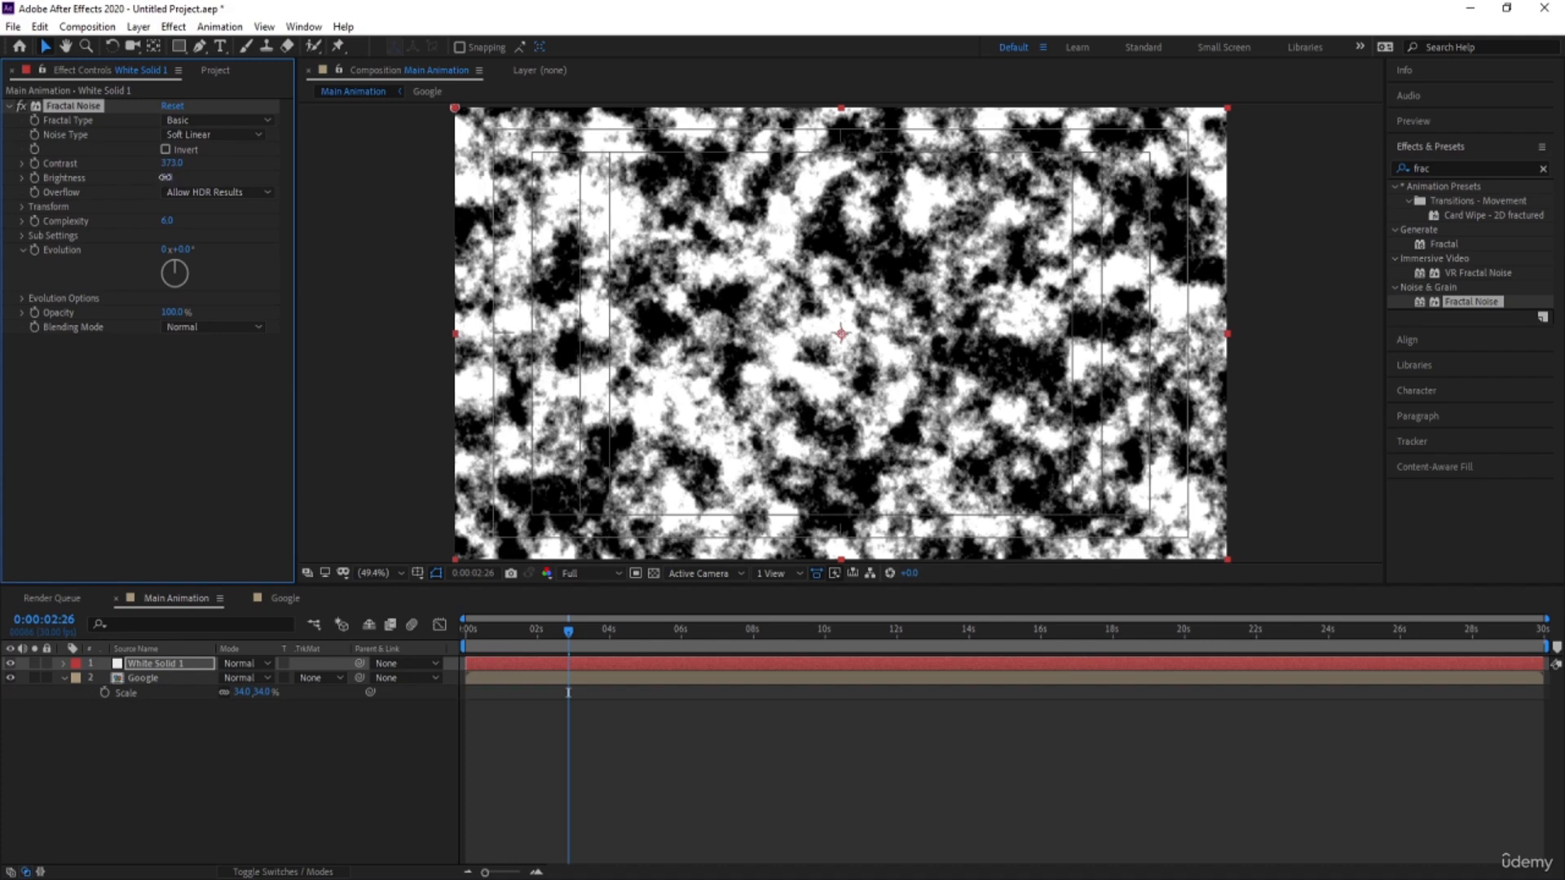
drag(167, 176, 154, 171)
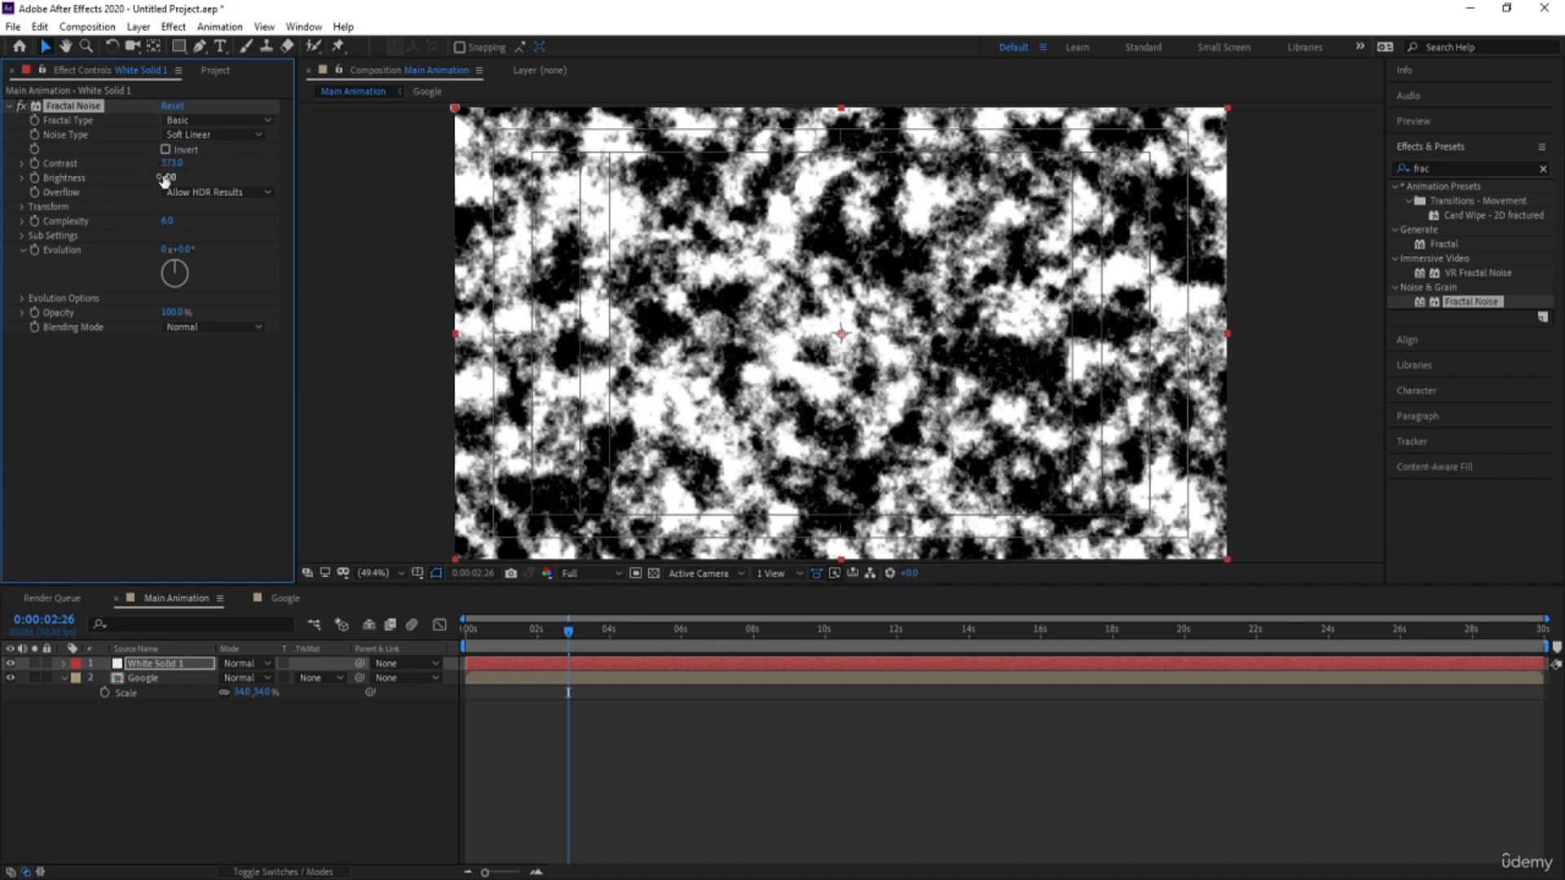
click(164, 176)
key(Return)
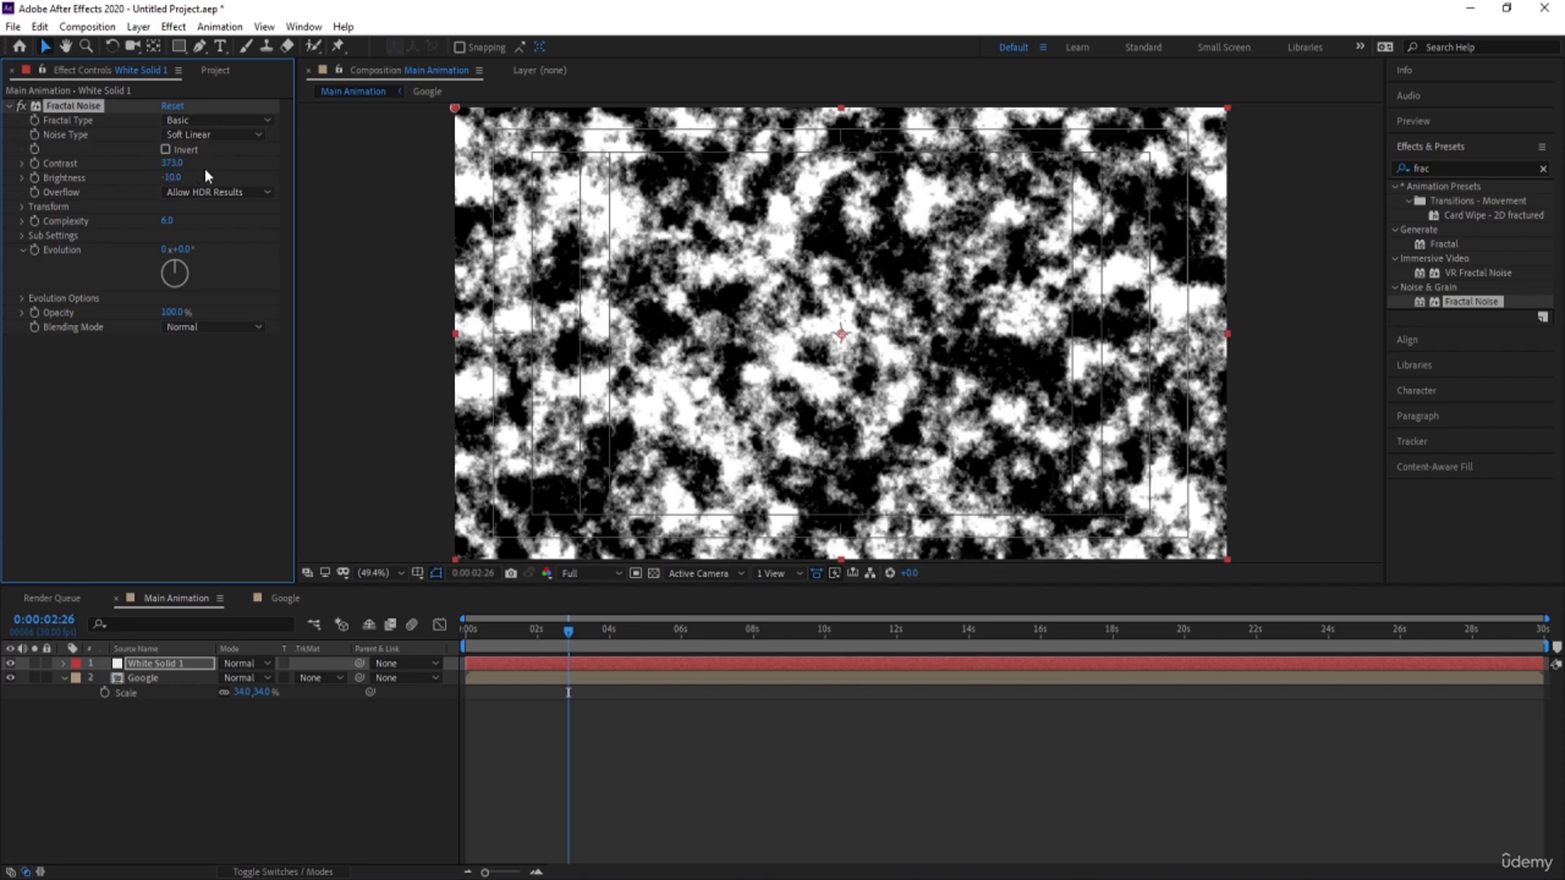
click(174, 165)
text(3)
click(170, 221)
key(Return)
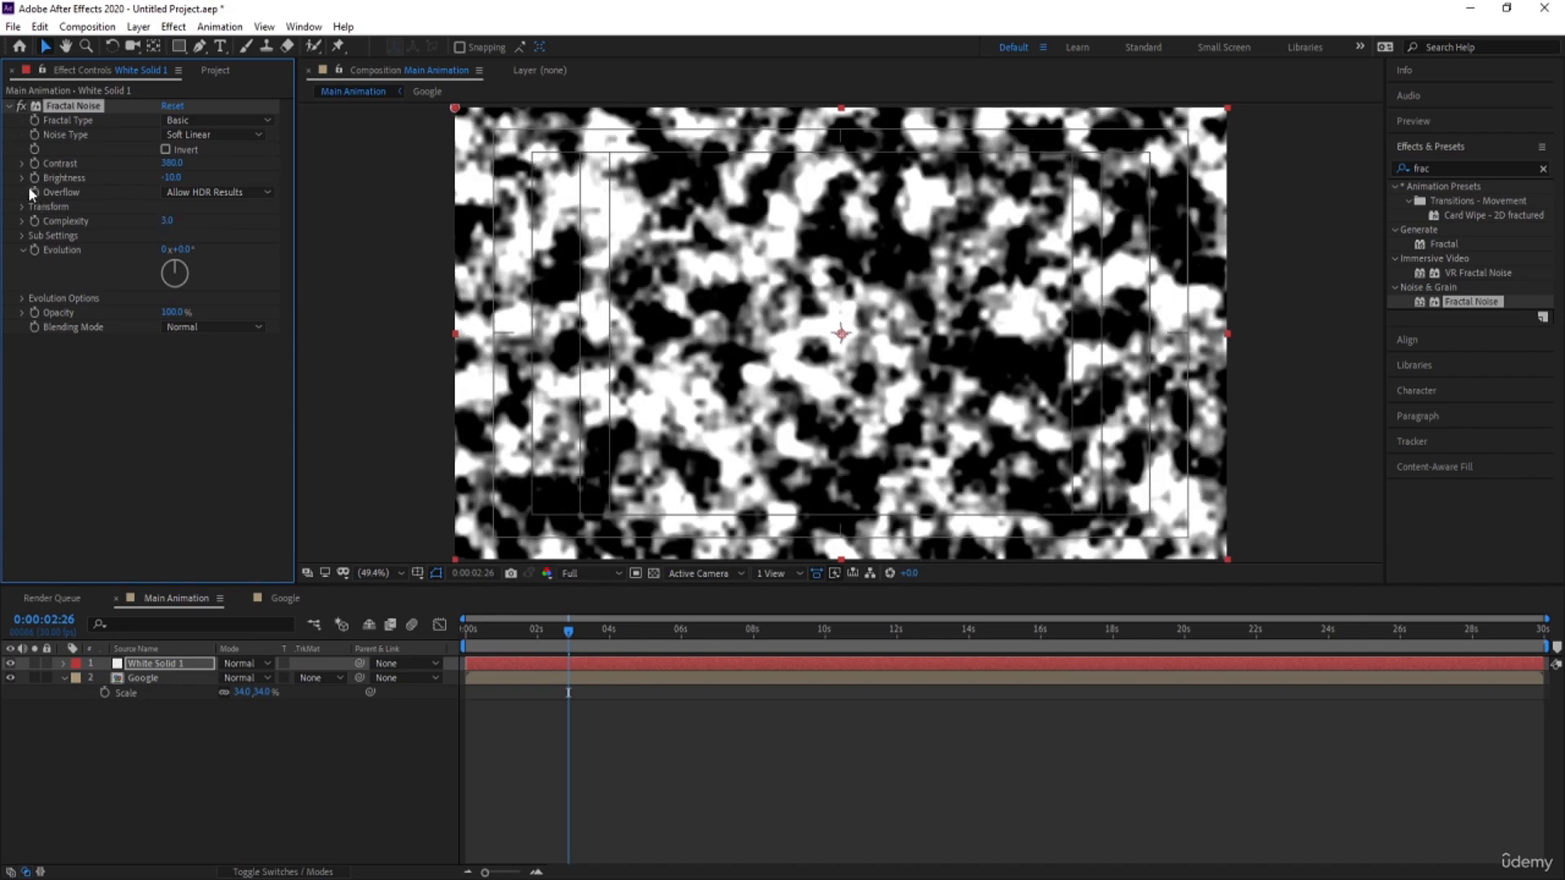
Turn off Uniform Scaling in the Fractal Noise transform and set Scale Height to 3000
click(21, 207)
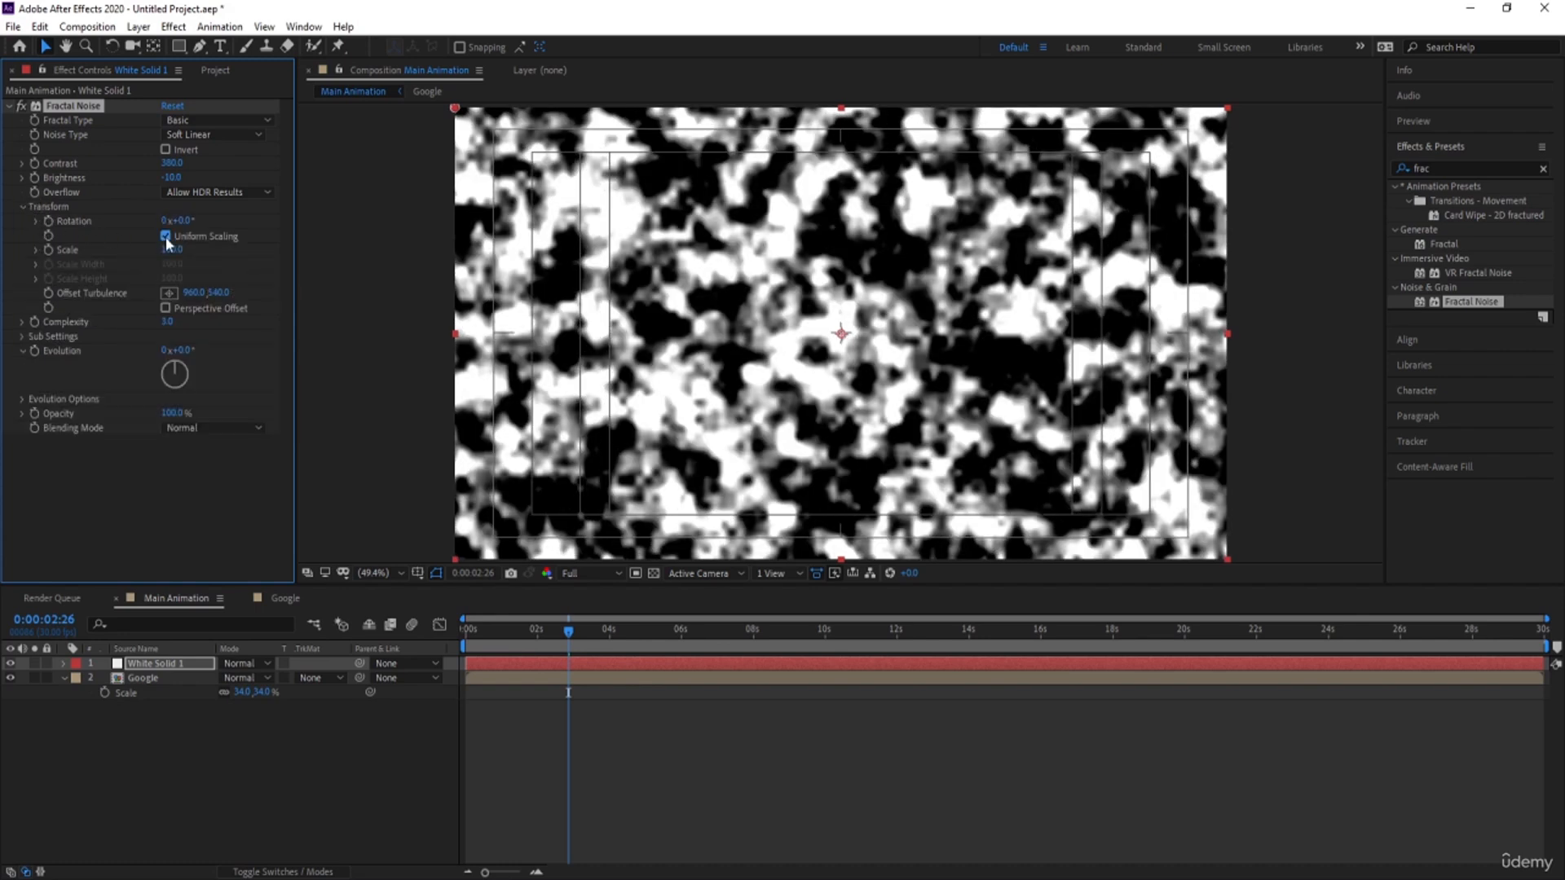
click(165, 236)
drag(87, 291, 75, 296)
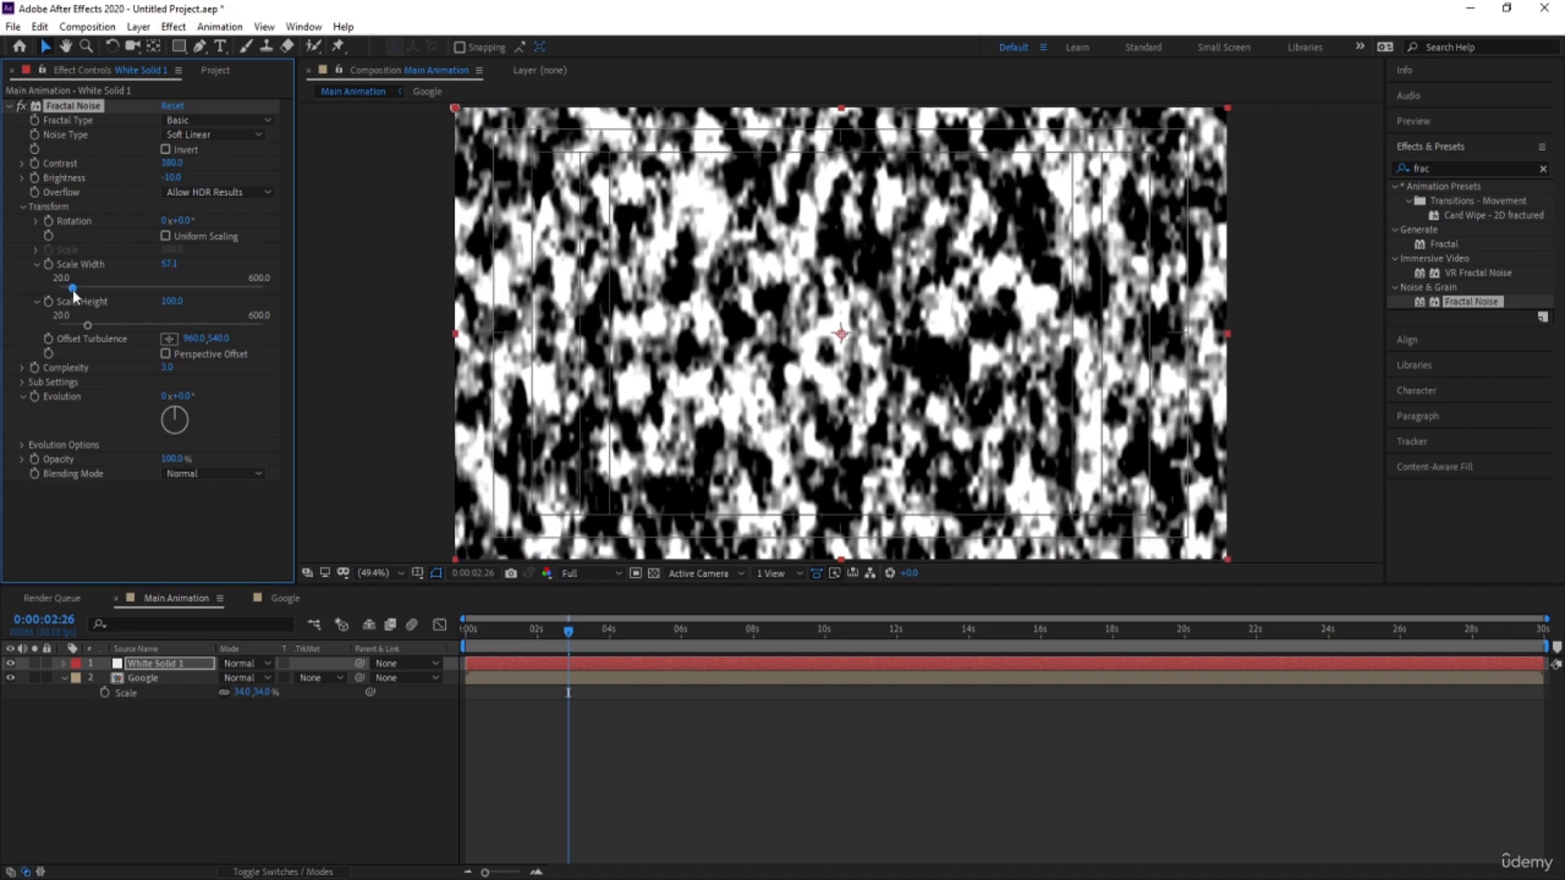
click(175, 301)
key(Return)
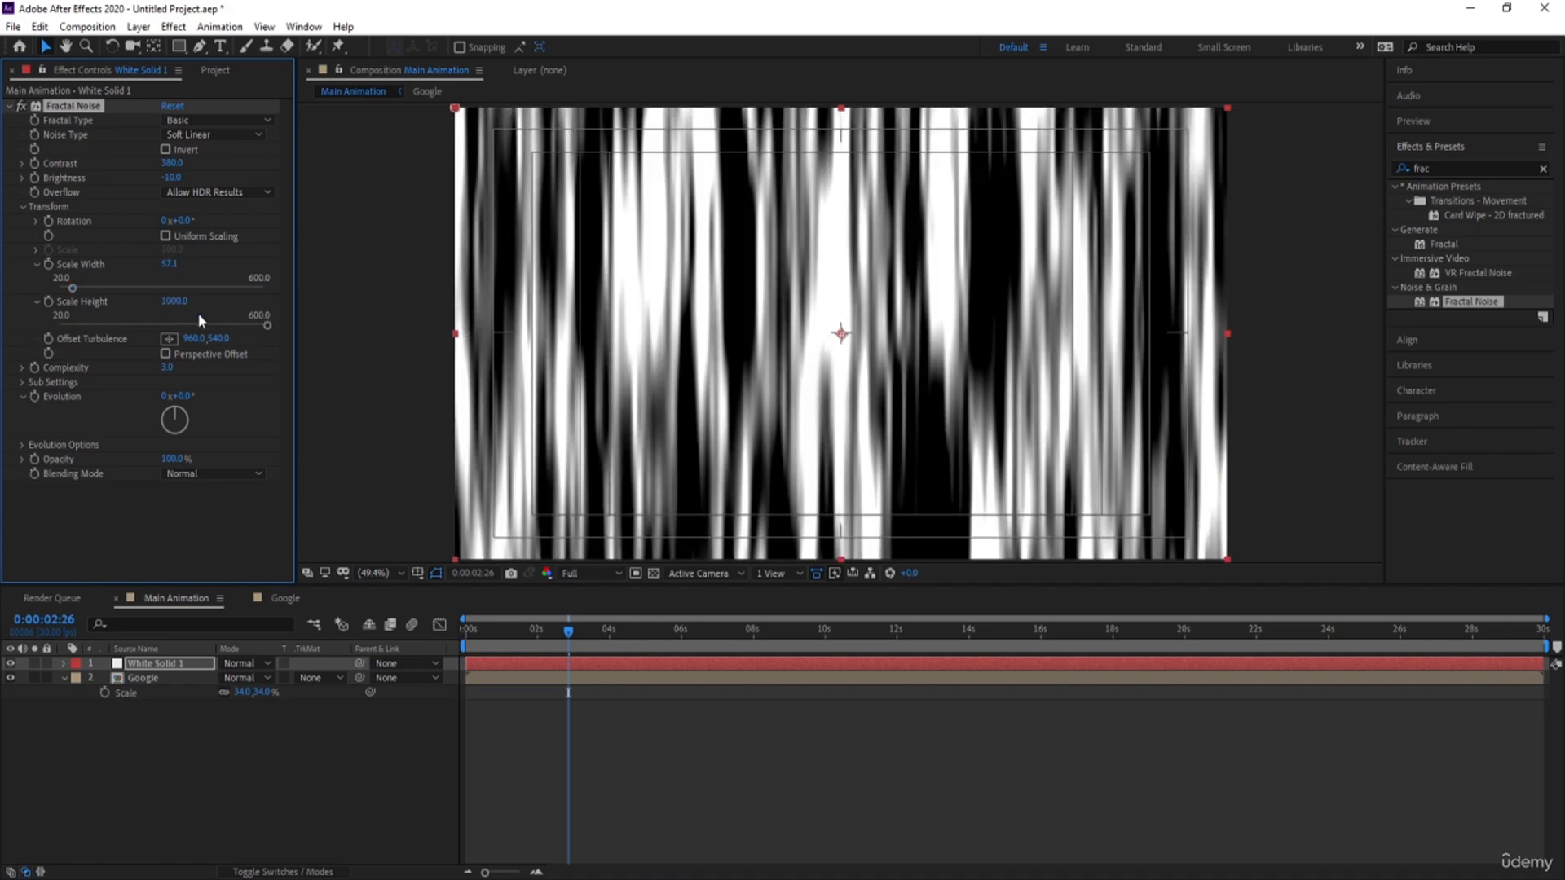
drag(177, 303, 851, 278)
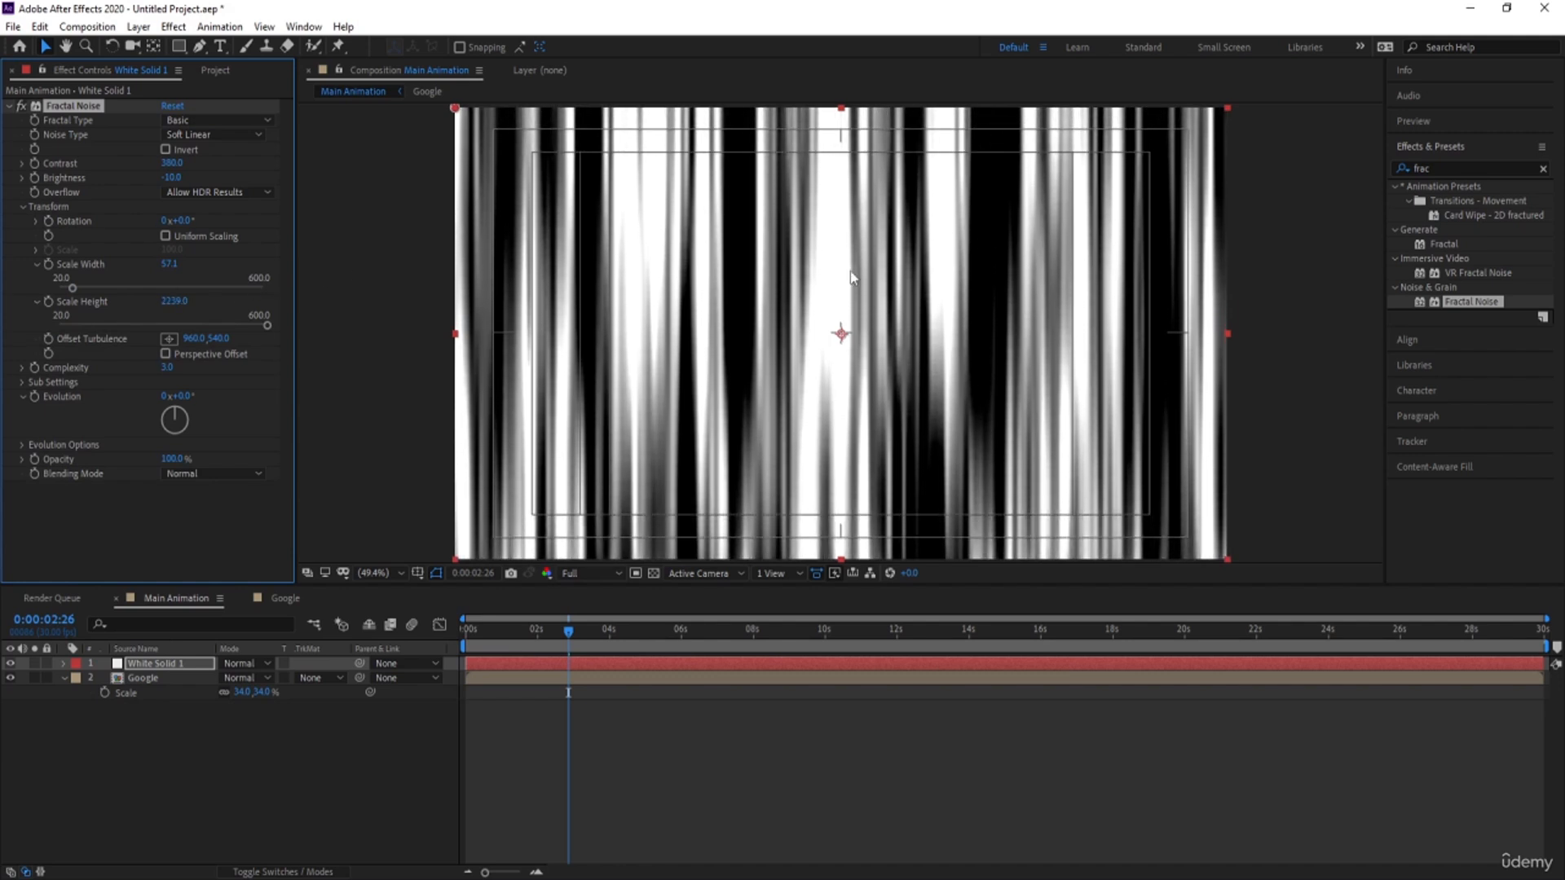
click(174, 301)
text(3000)
key(Return)
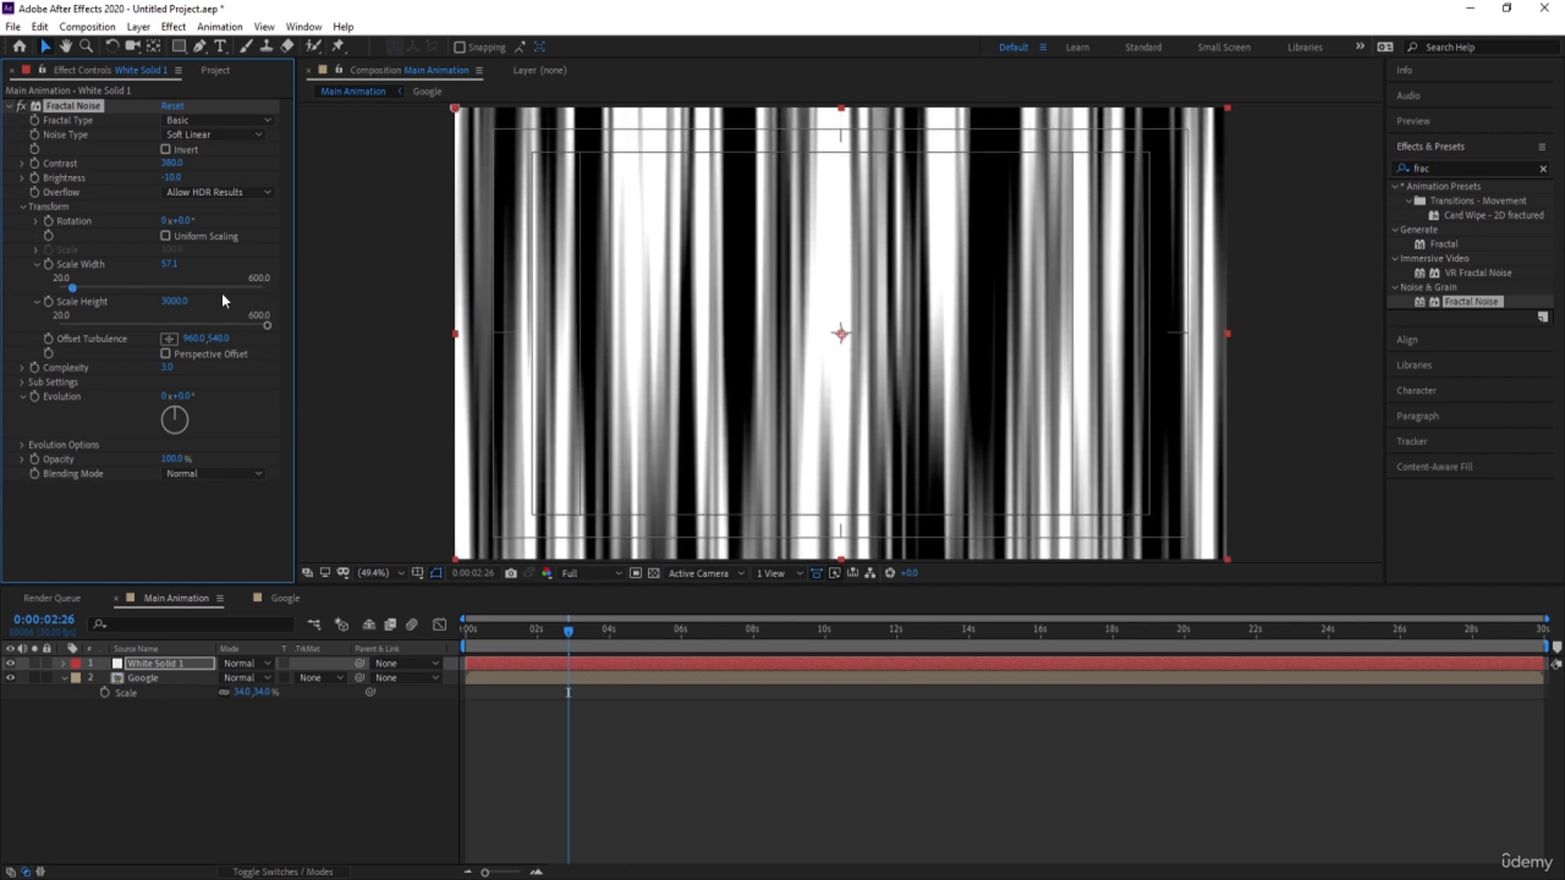
Set the Fractal Noise Scale Width to 30 and reselect the white solid layer in the timeline
click(166, 264)
text(20)
key(Return)
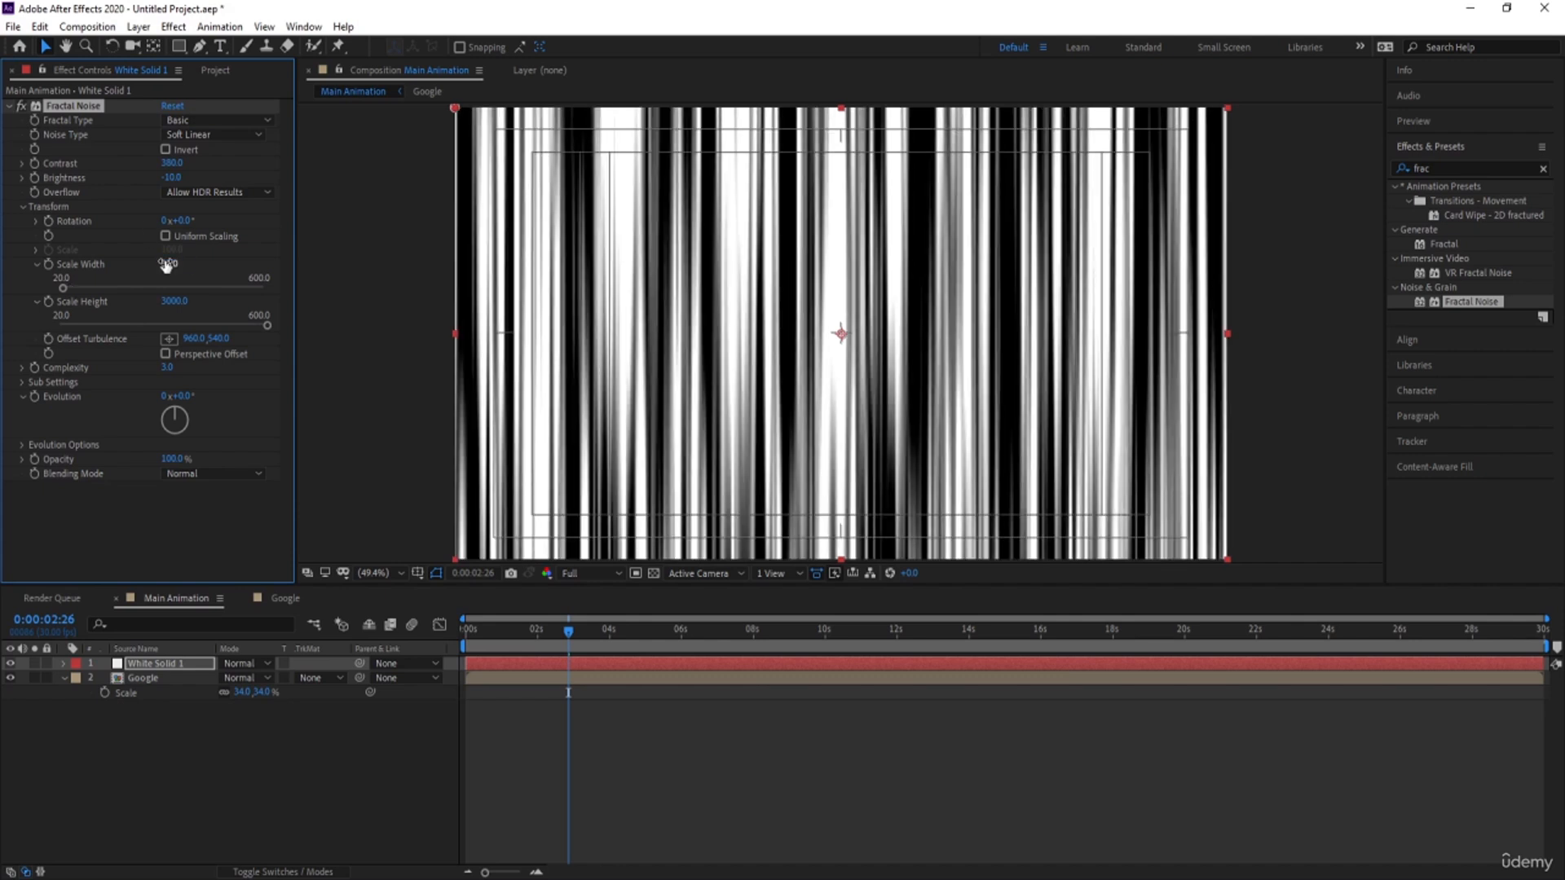
click(181, 807)
click(143, 664)
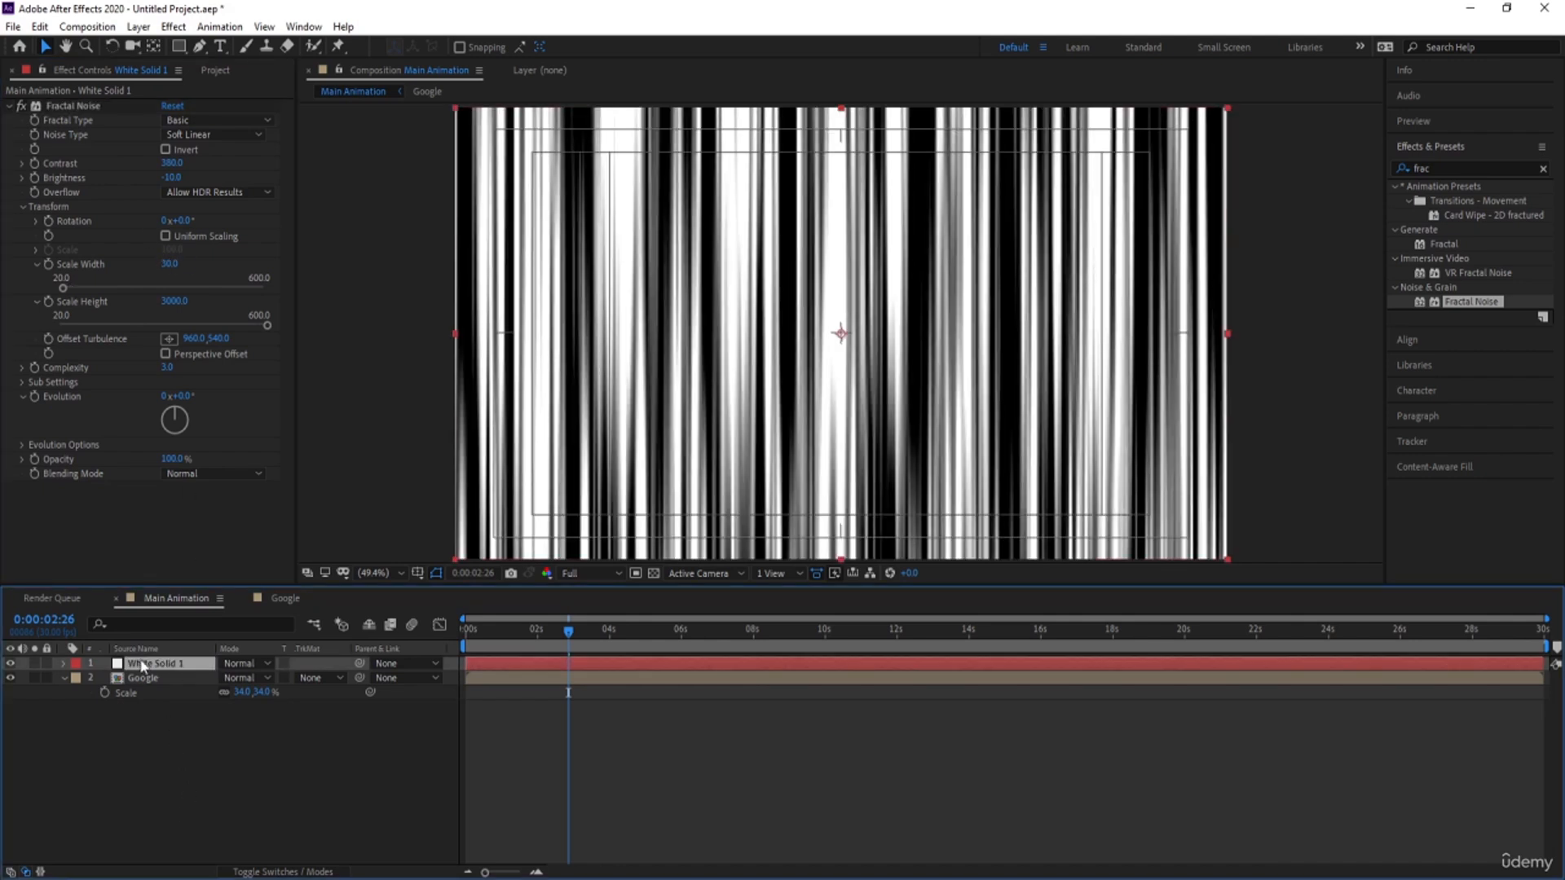
Add an adjustment layer above the white solid in Main Animation and apply the Stylize Mosaic effect to it
right_click(162, 722)
mouse_move(236, 539)
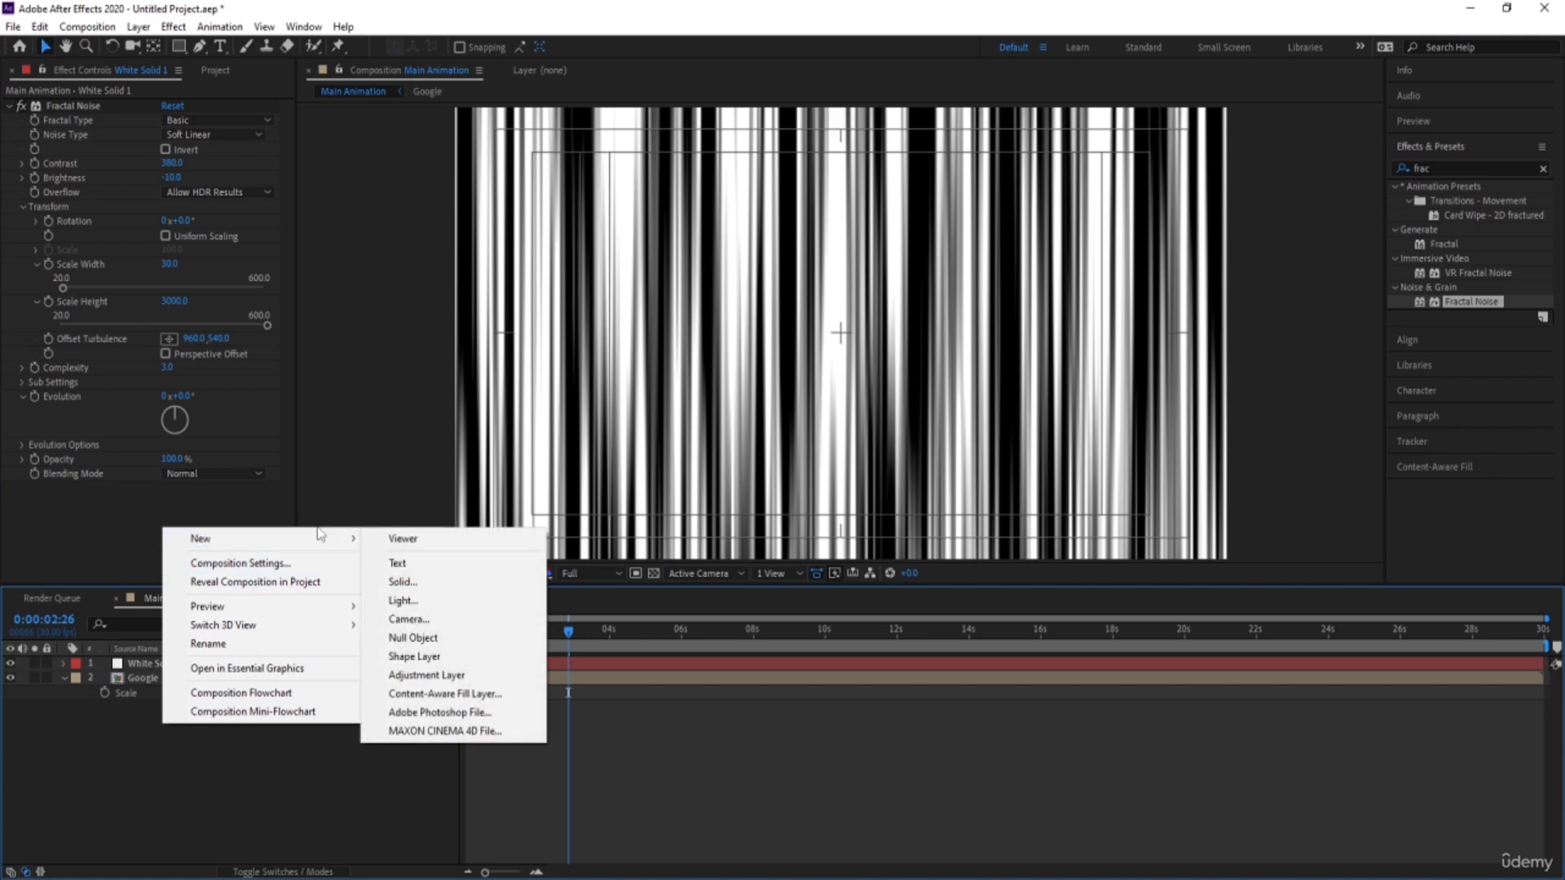
click(441, 677)
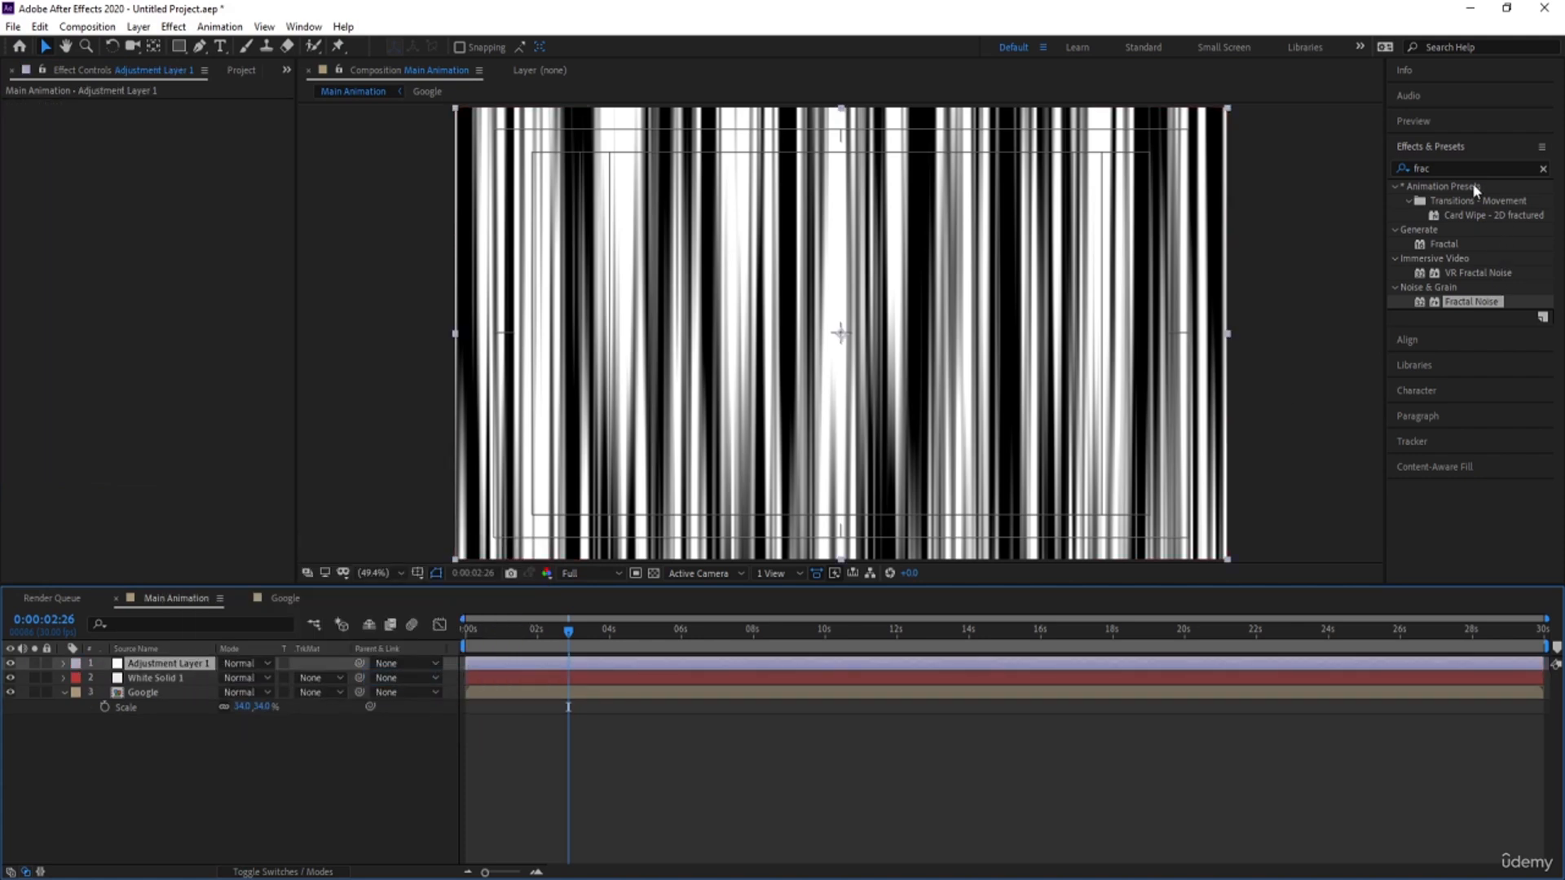
click(1456, 168)
text(mos)
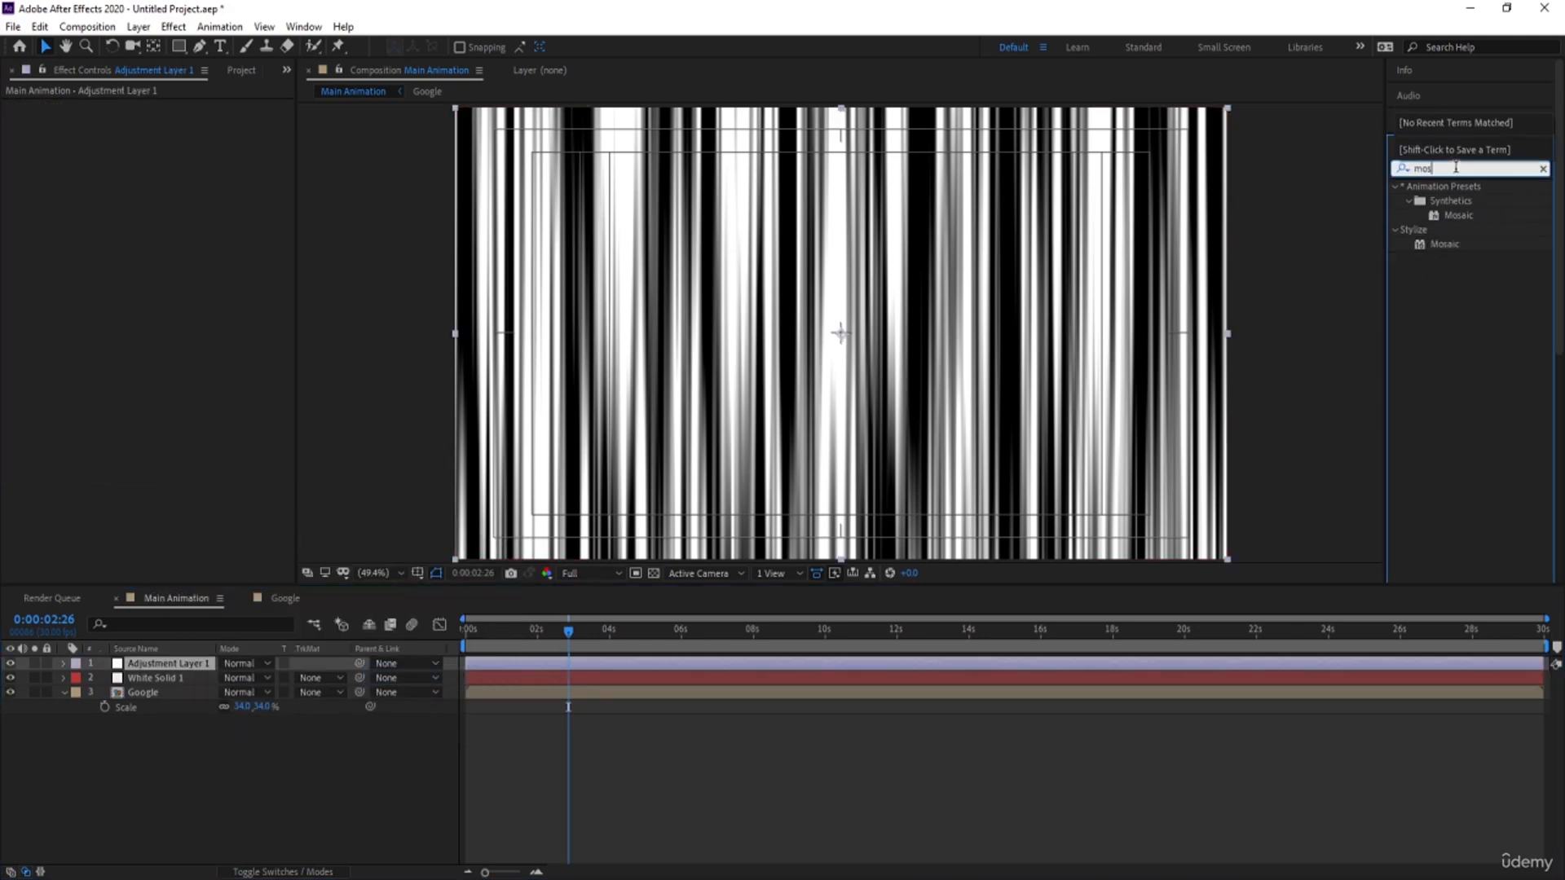
double_click(1444, 243)
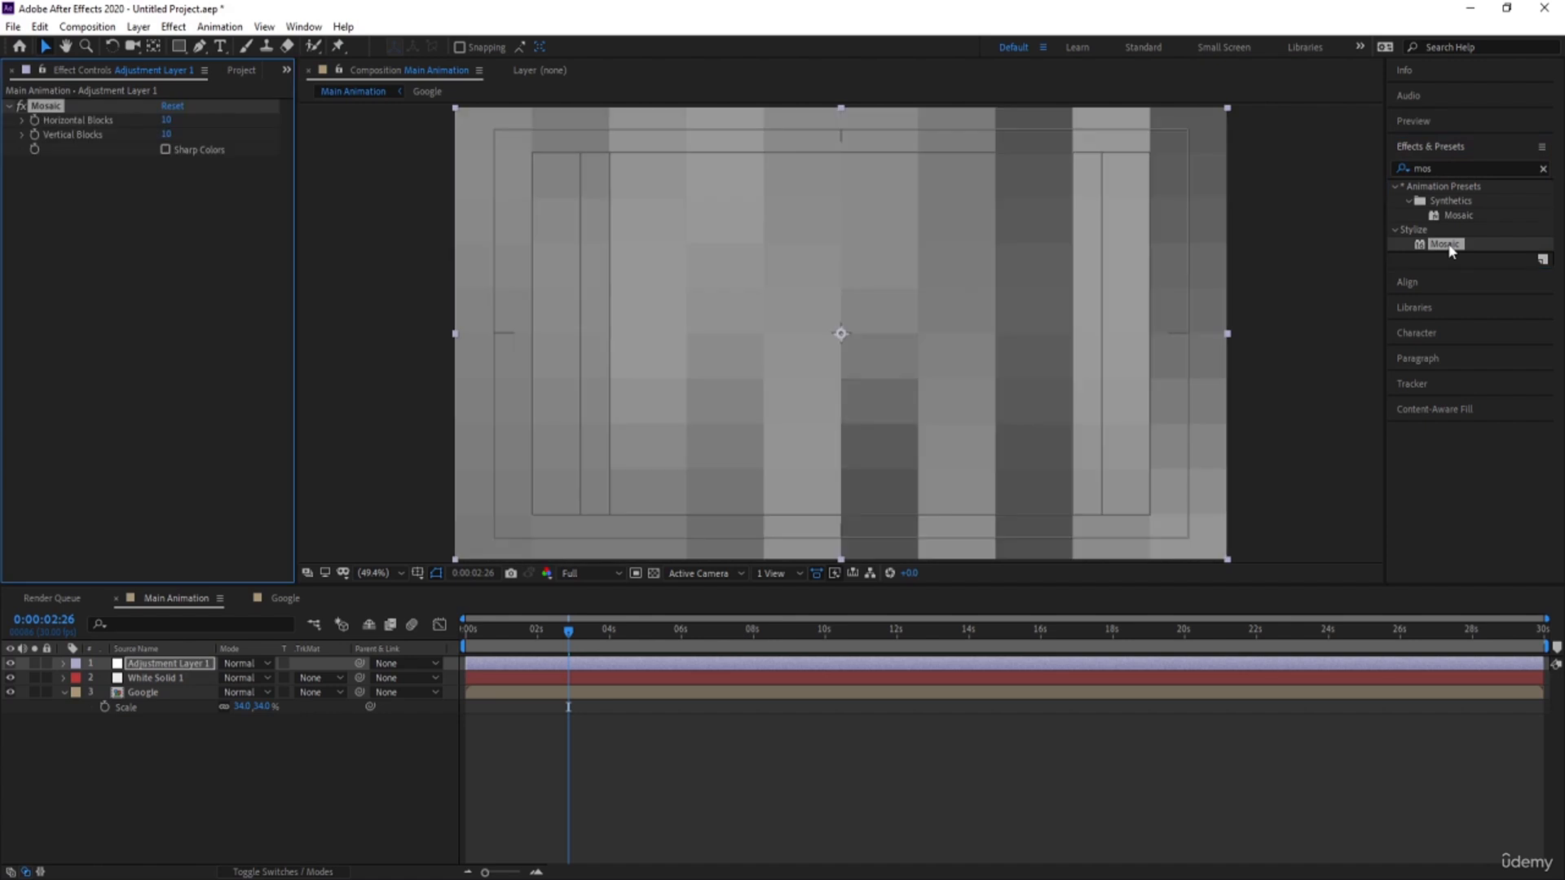
Set the Mosaic effect to 120 horizontal blocks and 20 vertical blocks
drag(168, 121, 215, 119)
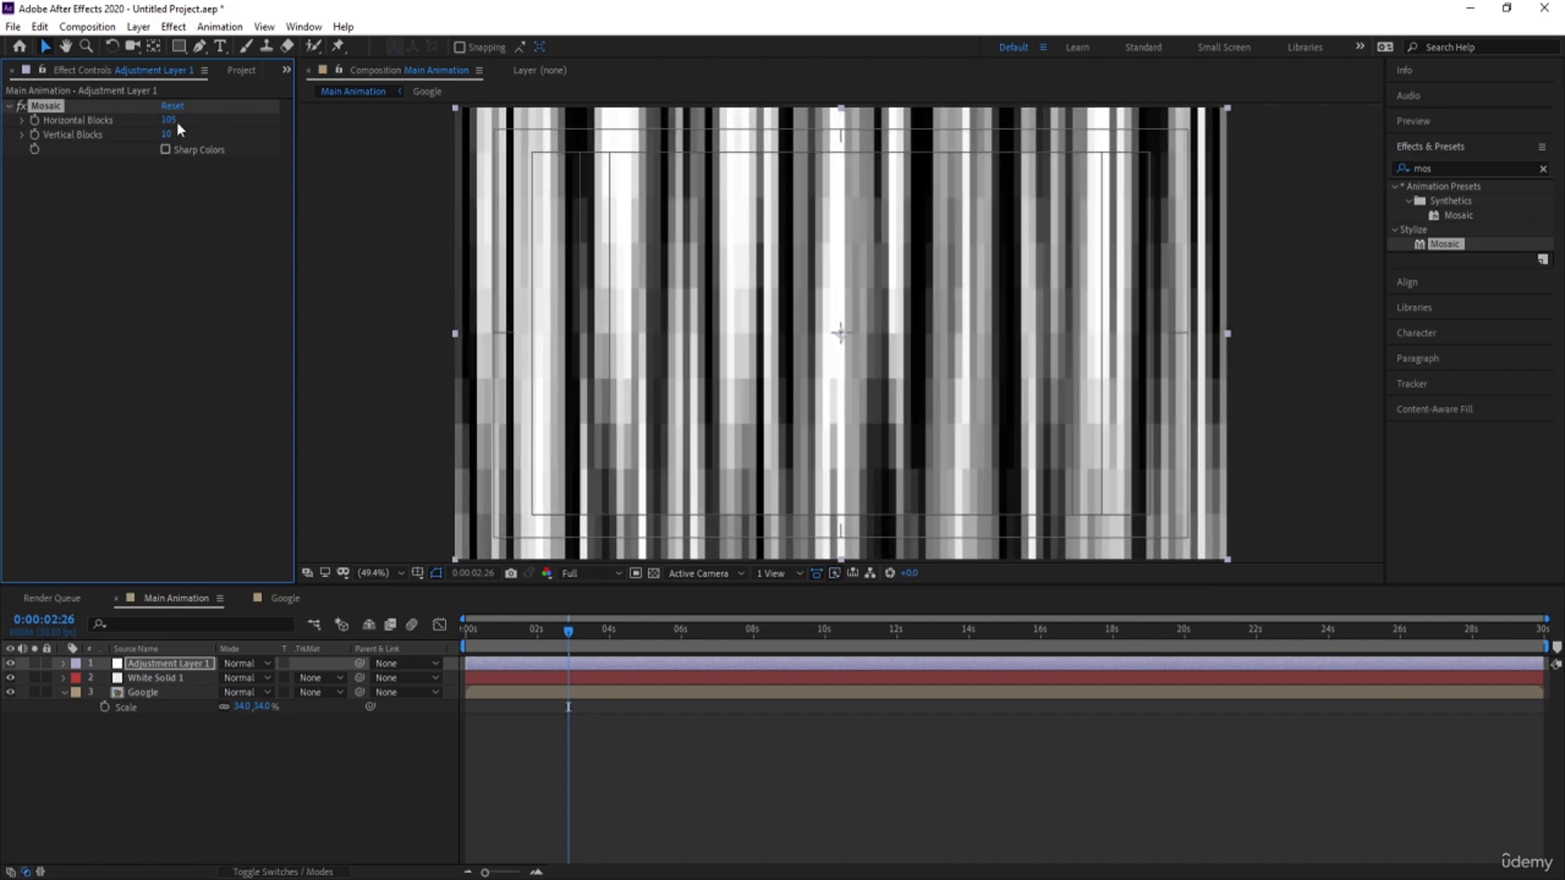
click(176, 121)
text(120)
key(Return)
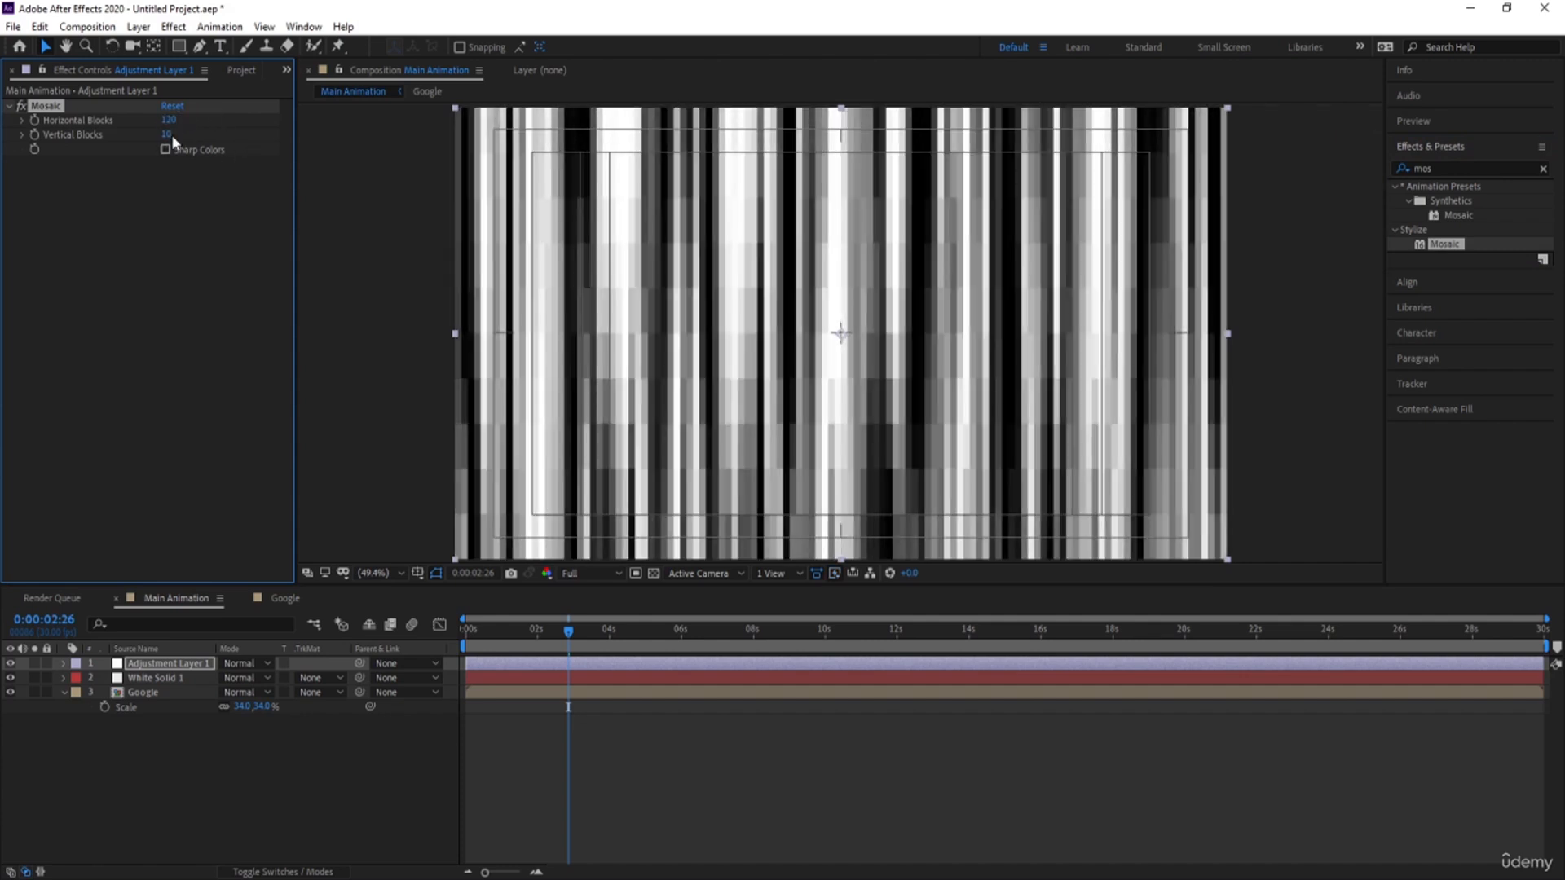
click(169, 136)
text(60)
key(Return)
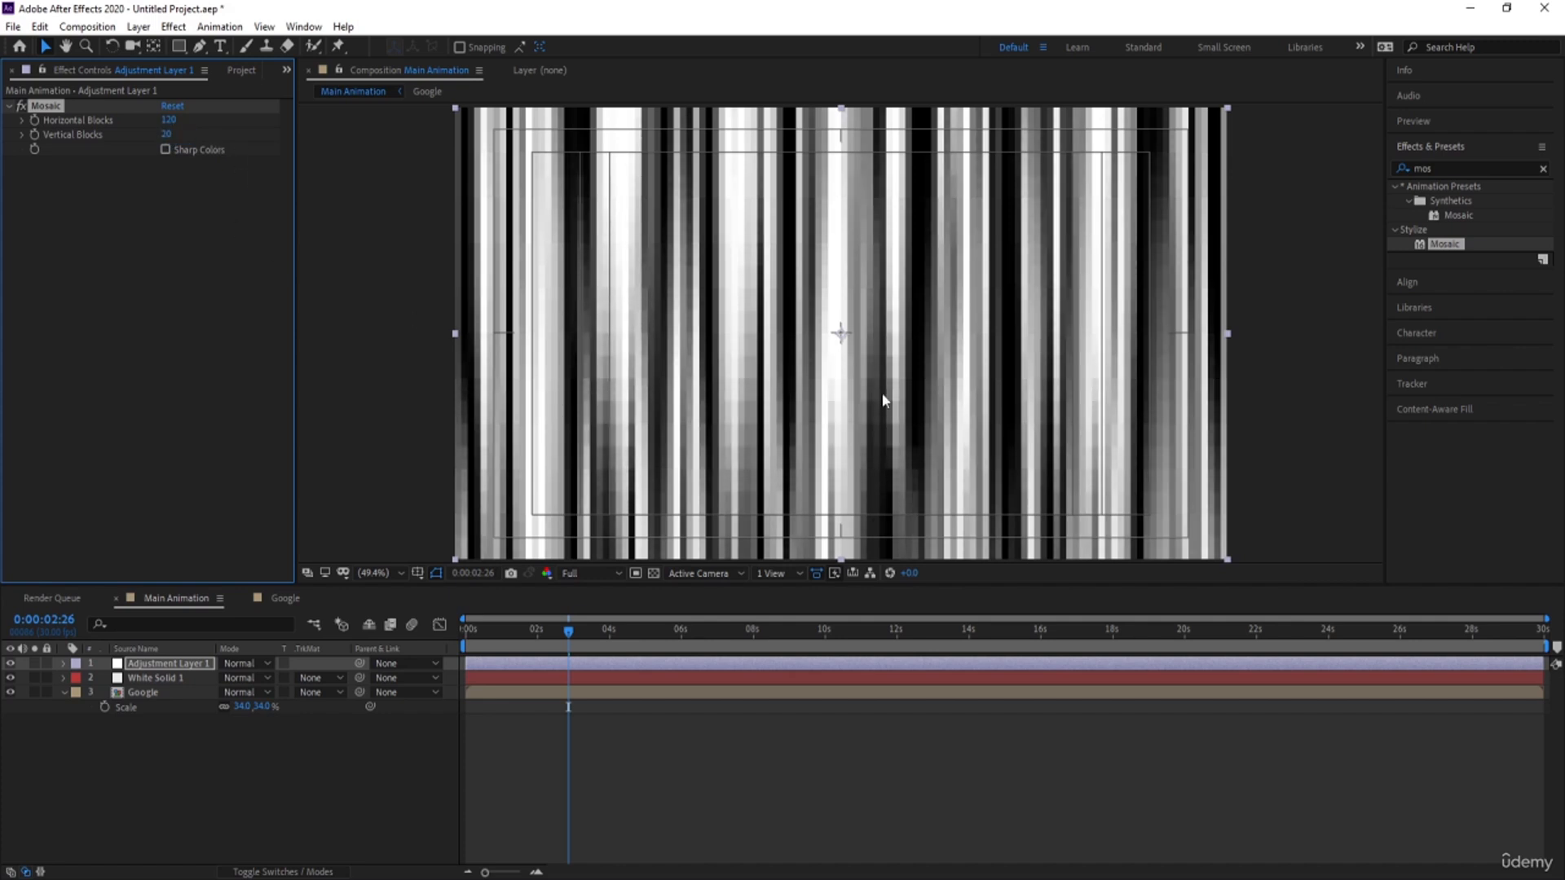
Pre-compose the adjustment layer and the white solid together into a new composition named Map
click(95, 735)
click(143, 678)
shift+click(144, 661)
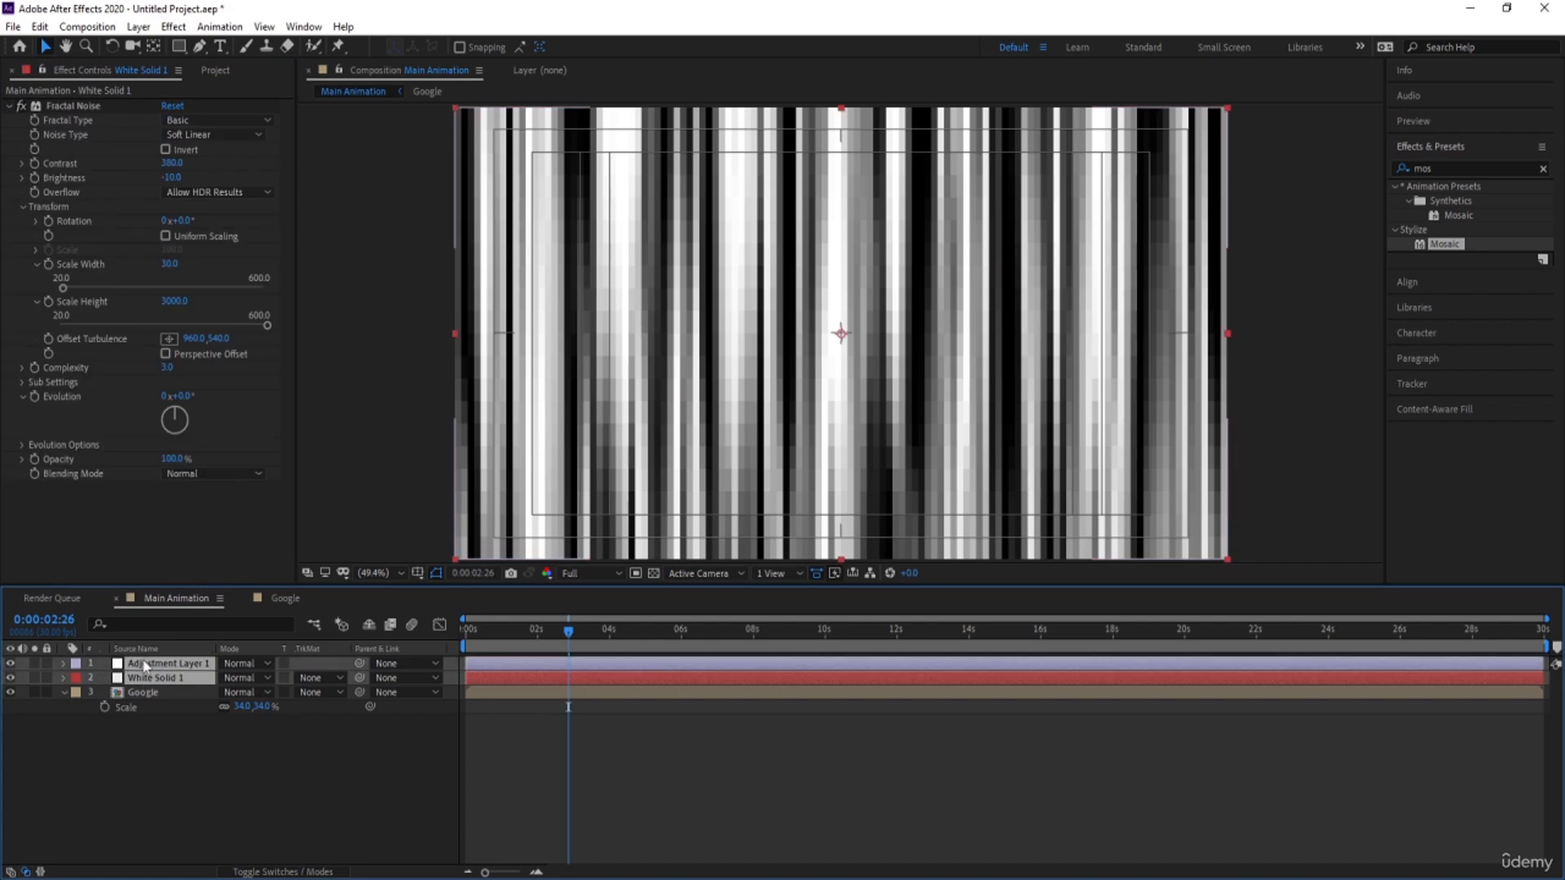
key(ctrl+shift+c)
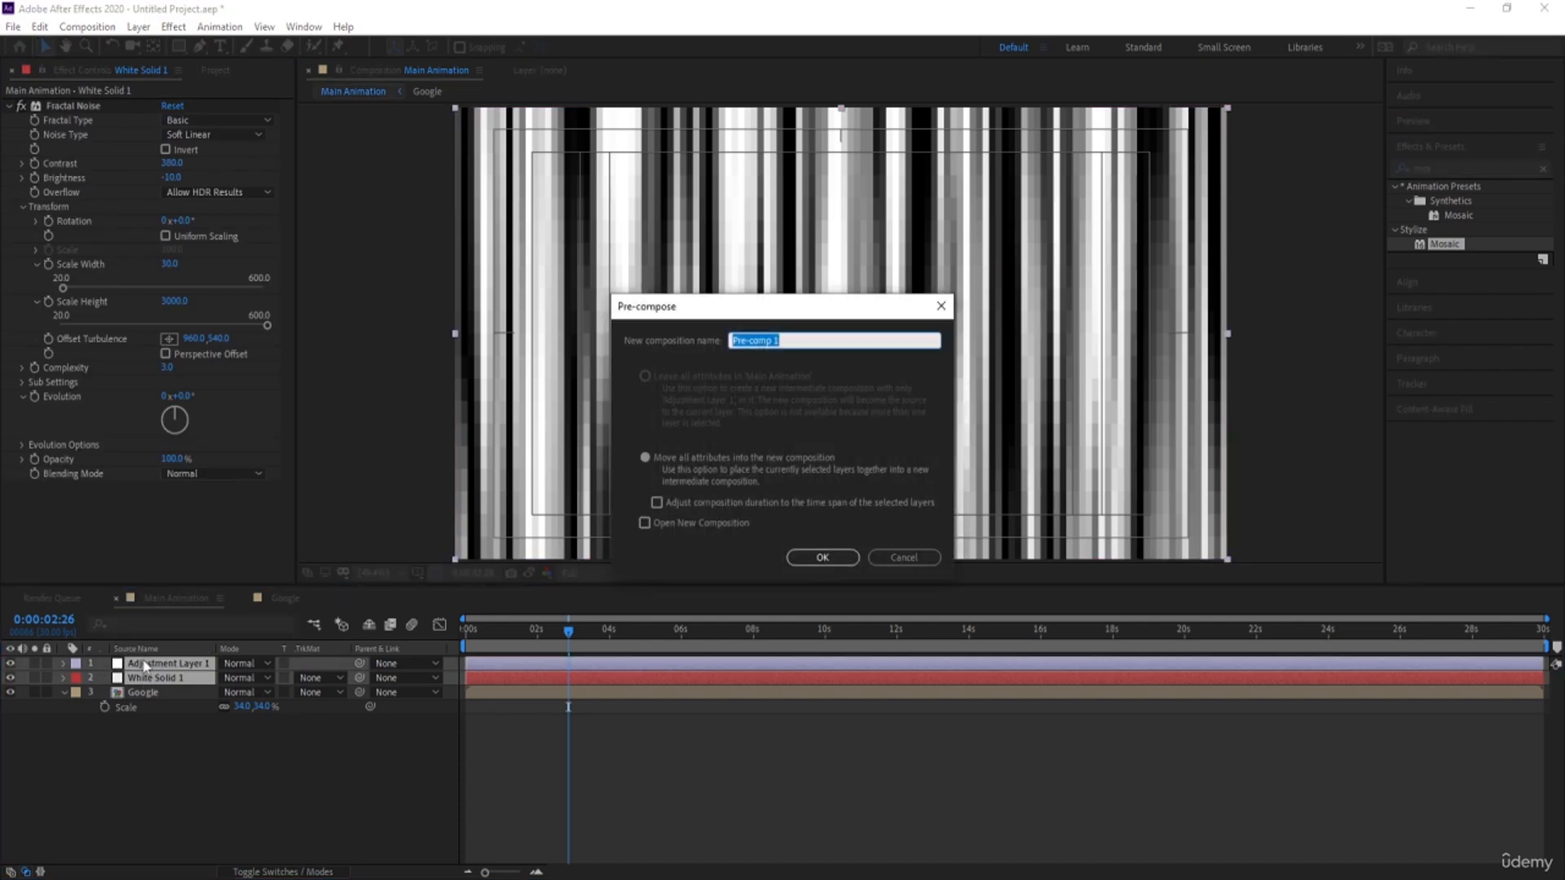
text(Map)
key(Return)
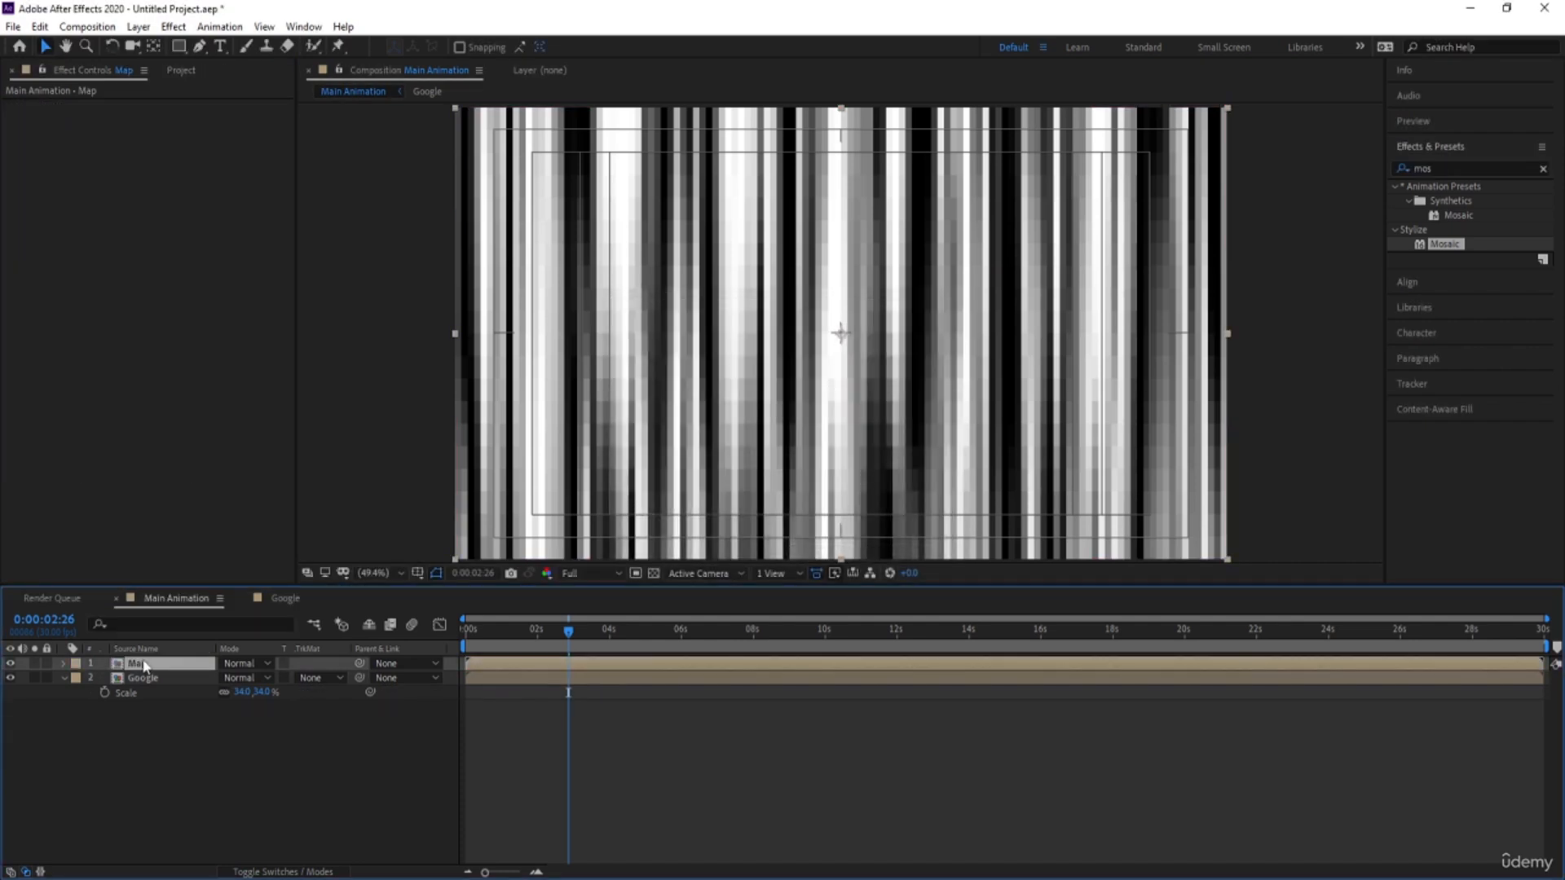
Move the Map layer below the Google layer and hide it
drag(145, 667, 144, 793)
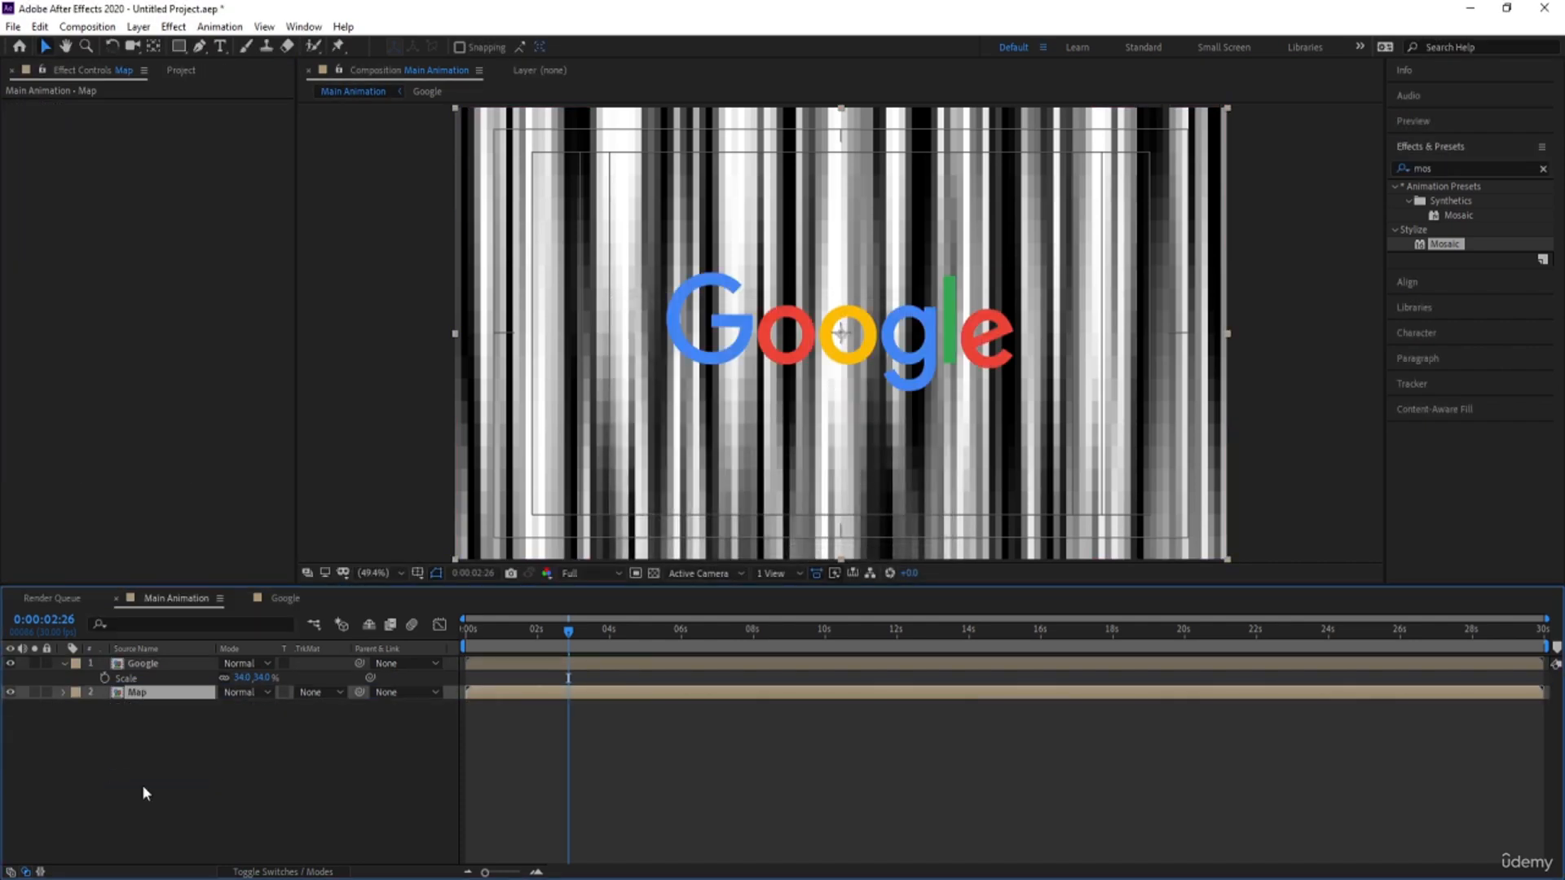
click(11, 692)
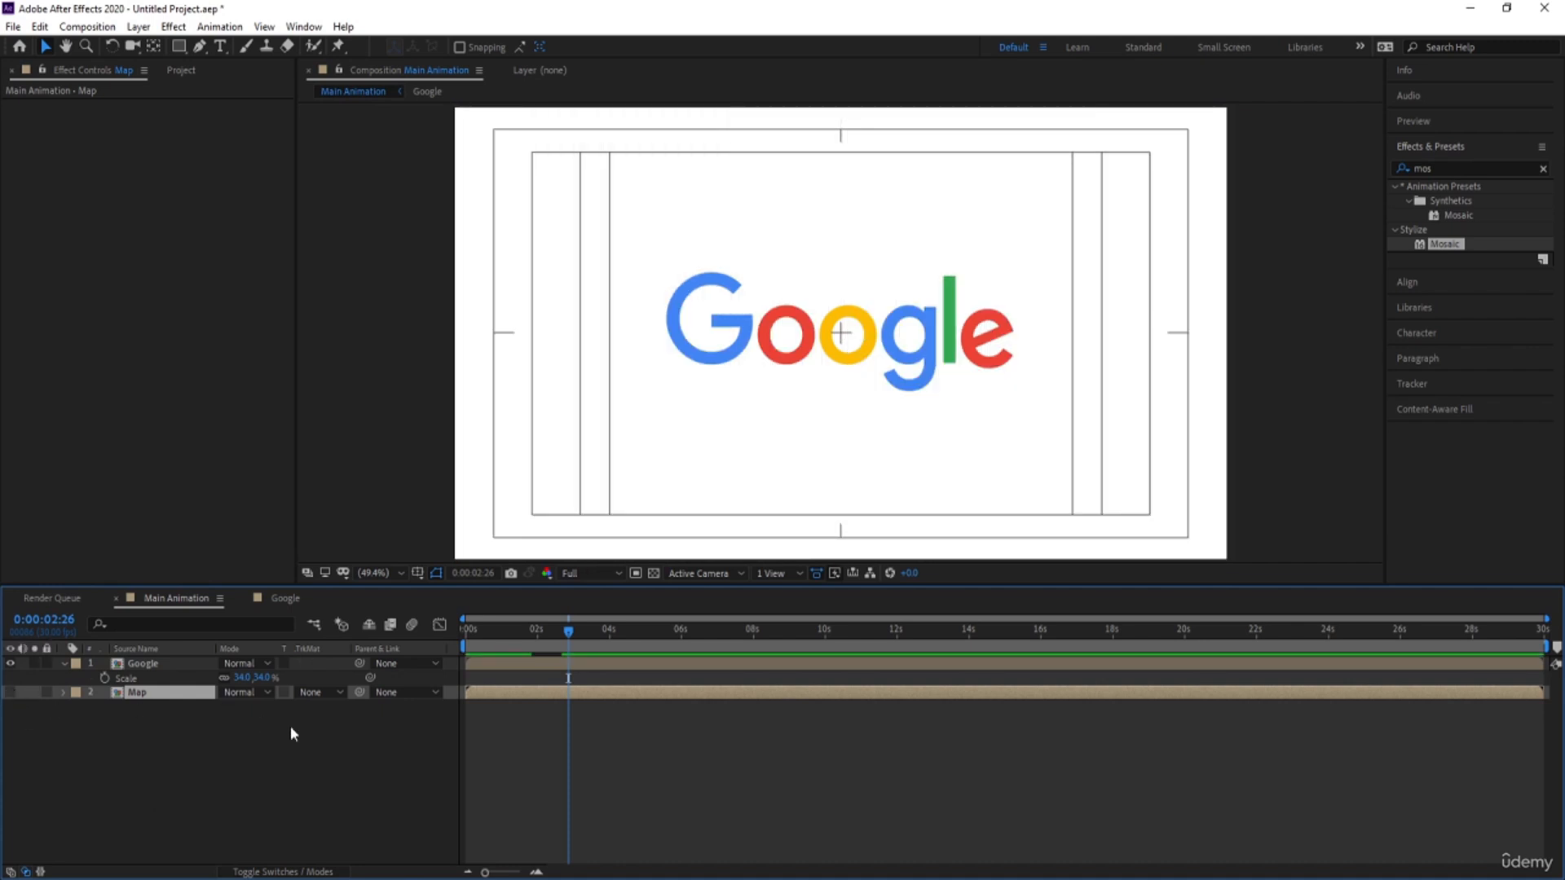
In the Google composition, shift all six letter layers one second later so the G starts at 0:00:01:00, and preview the motion
click(166, 663)
double_click(510, 667)
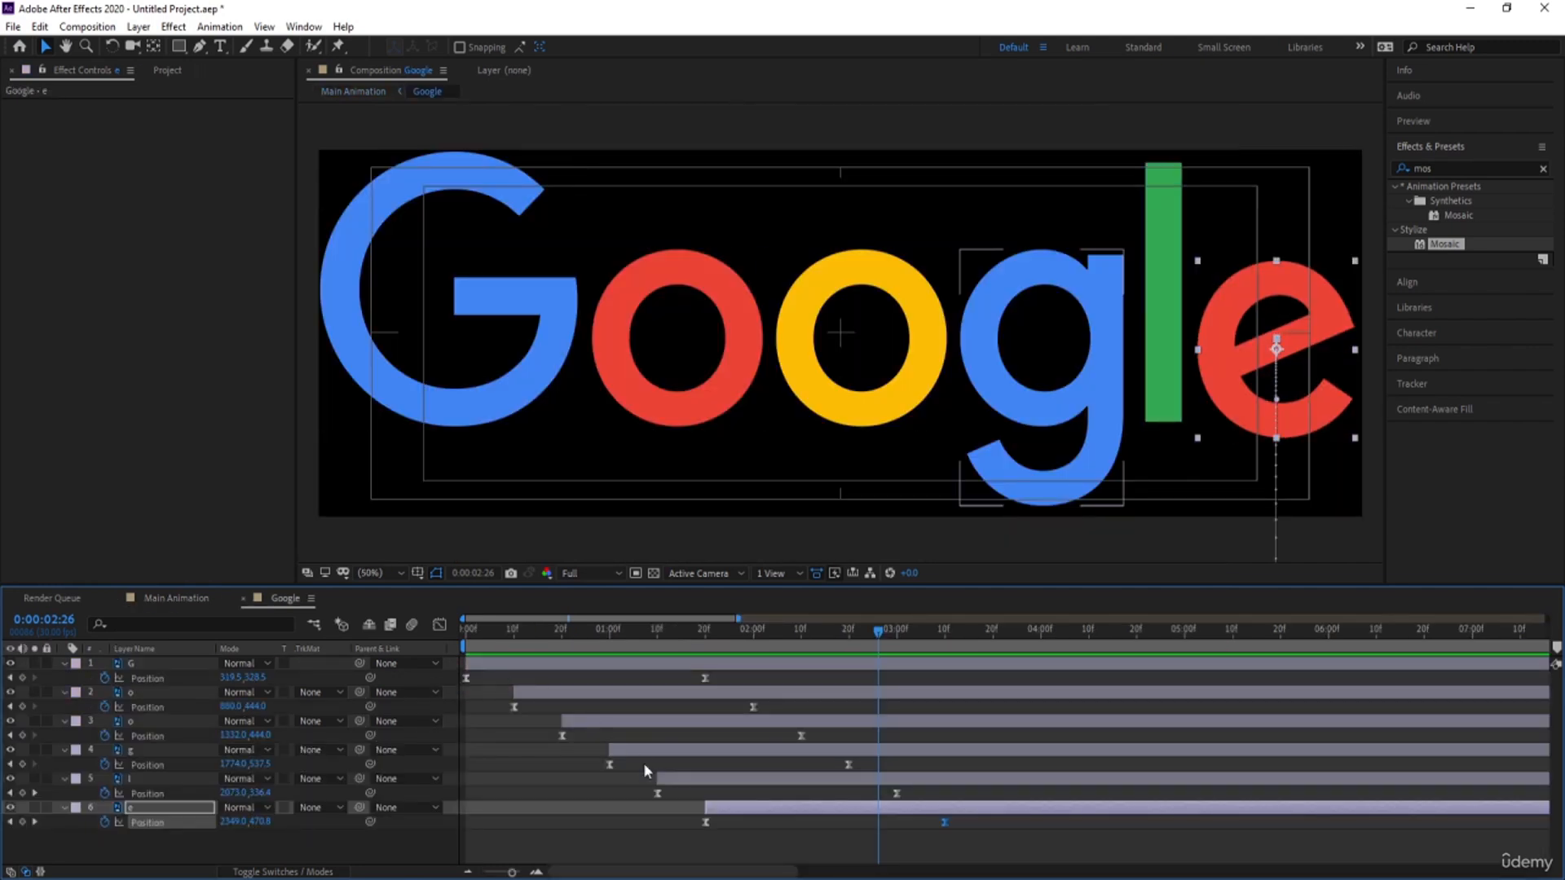
drag(785, 830, 623, 670)
click(611, 644)
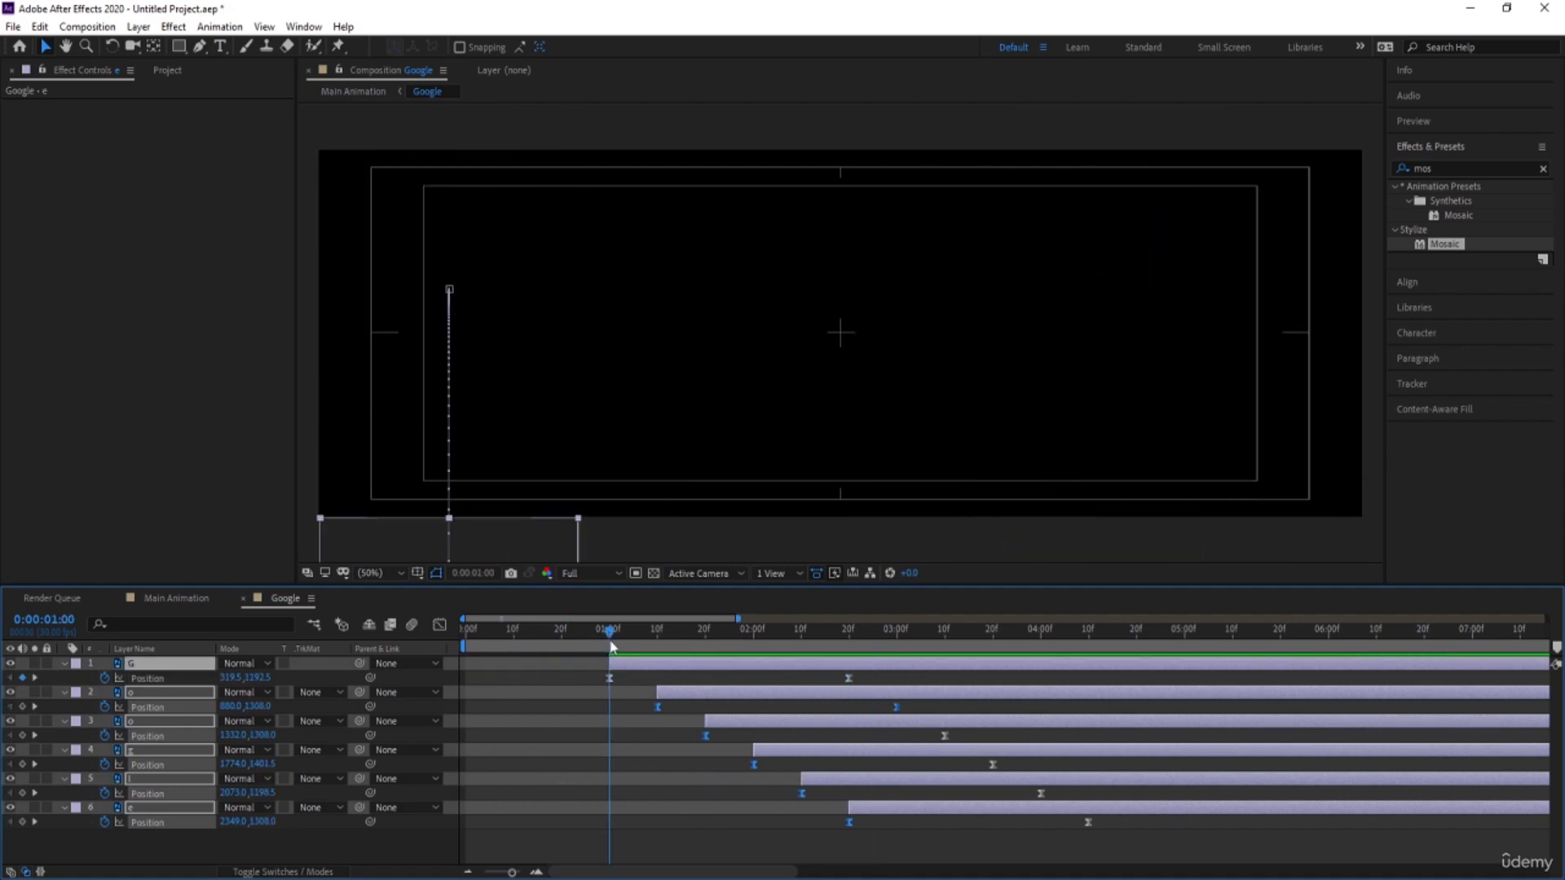
key(space)
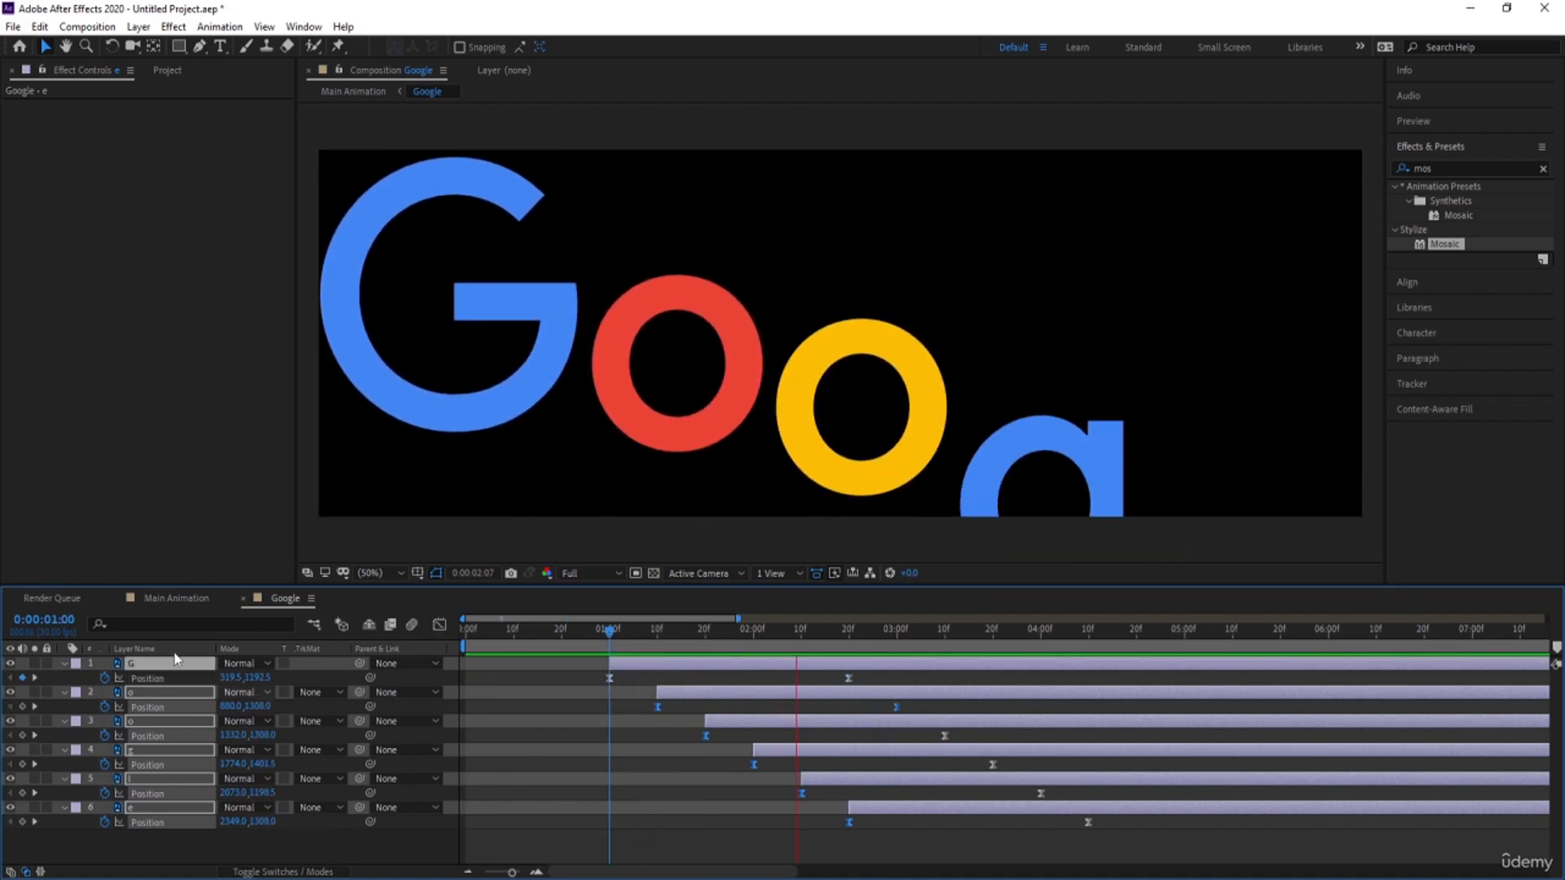
Apply the Time Displacement effect to the Google layer in Main Animation, with the Map layer as its displacement layer
click(154, 599)
click(252, 789)
click(174, 662)
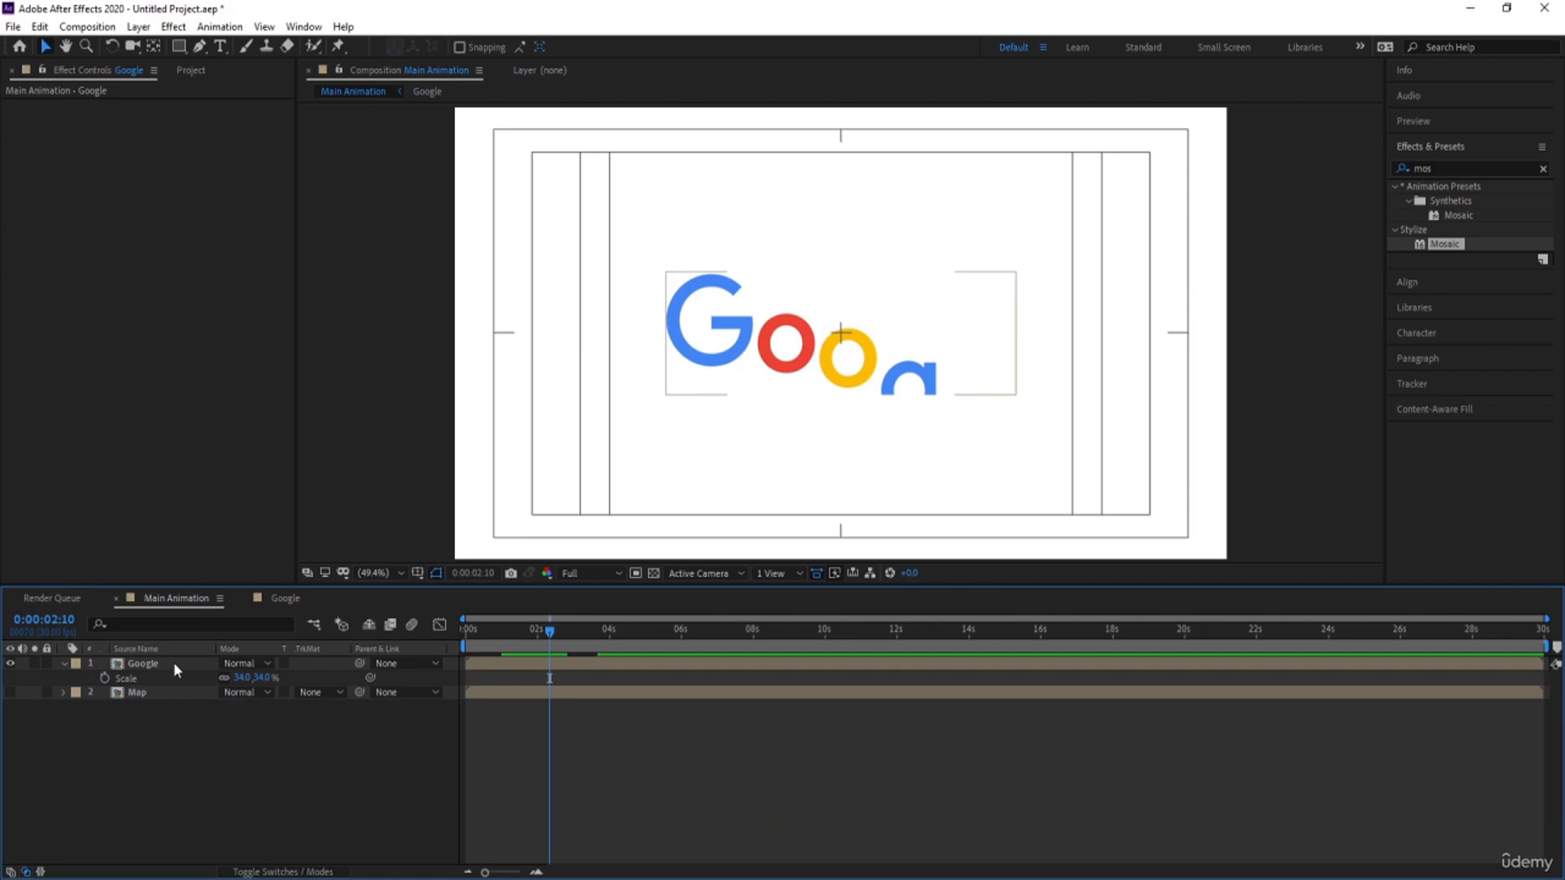
click(1488, 167)
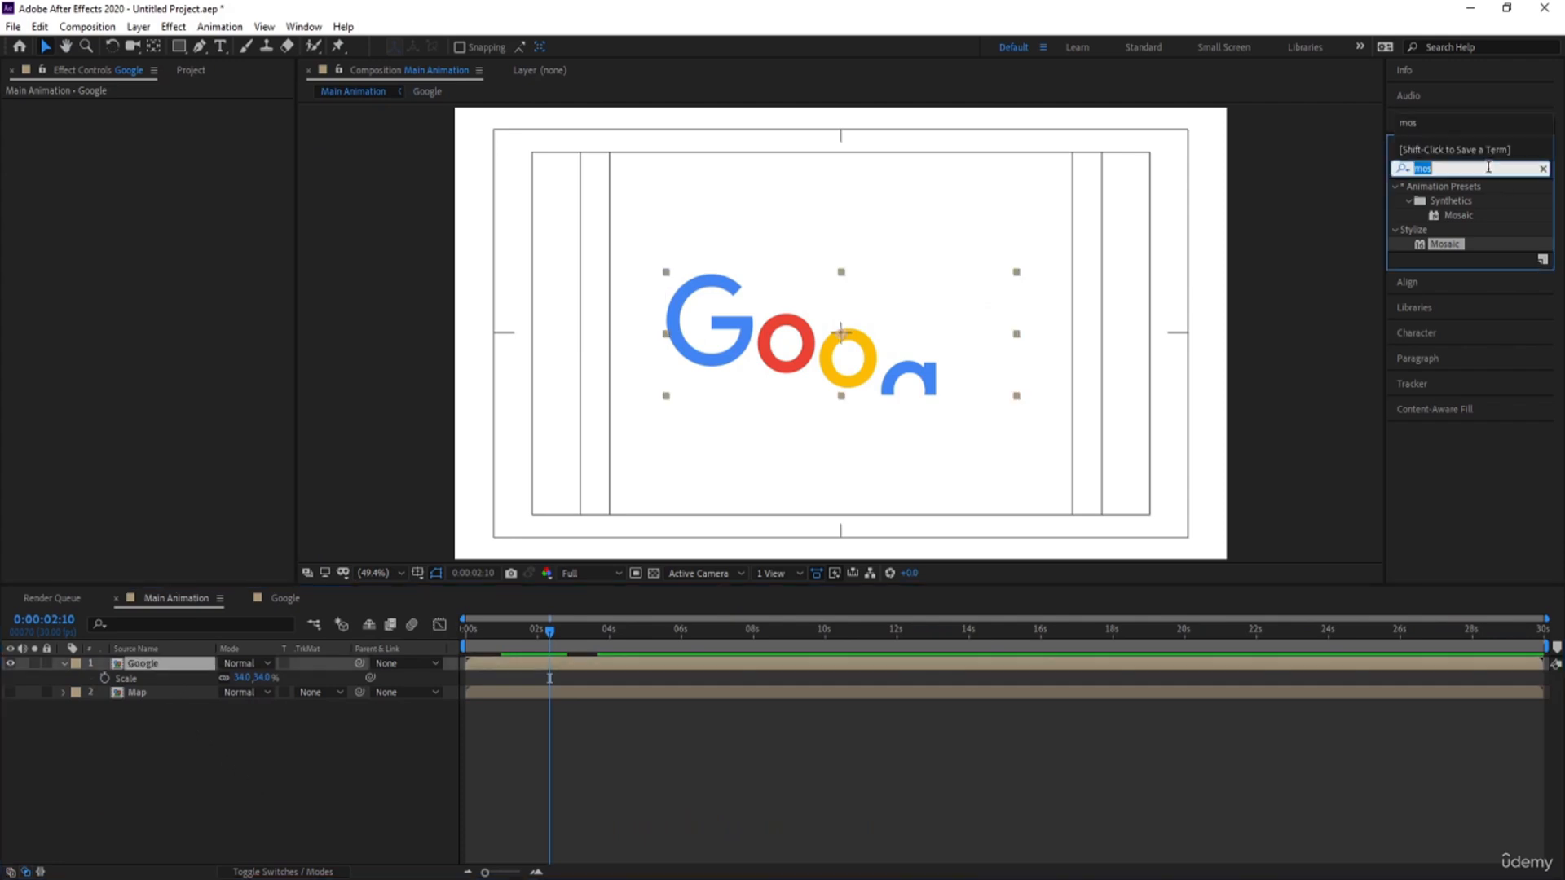
text(time)
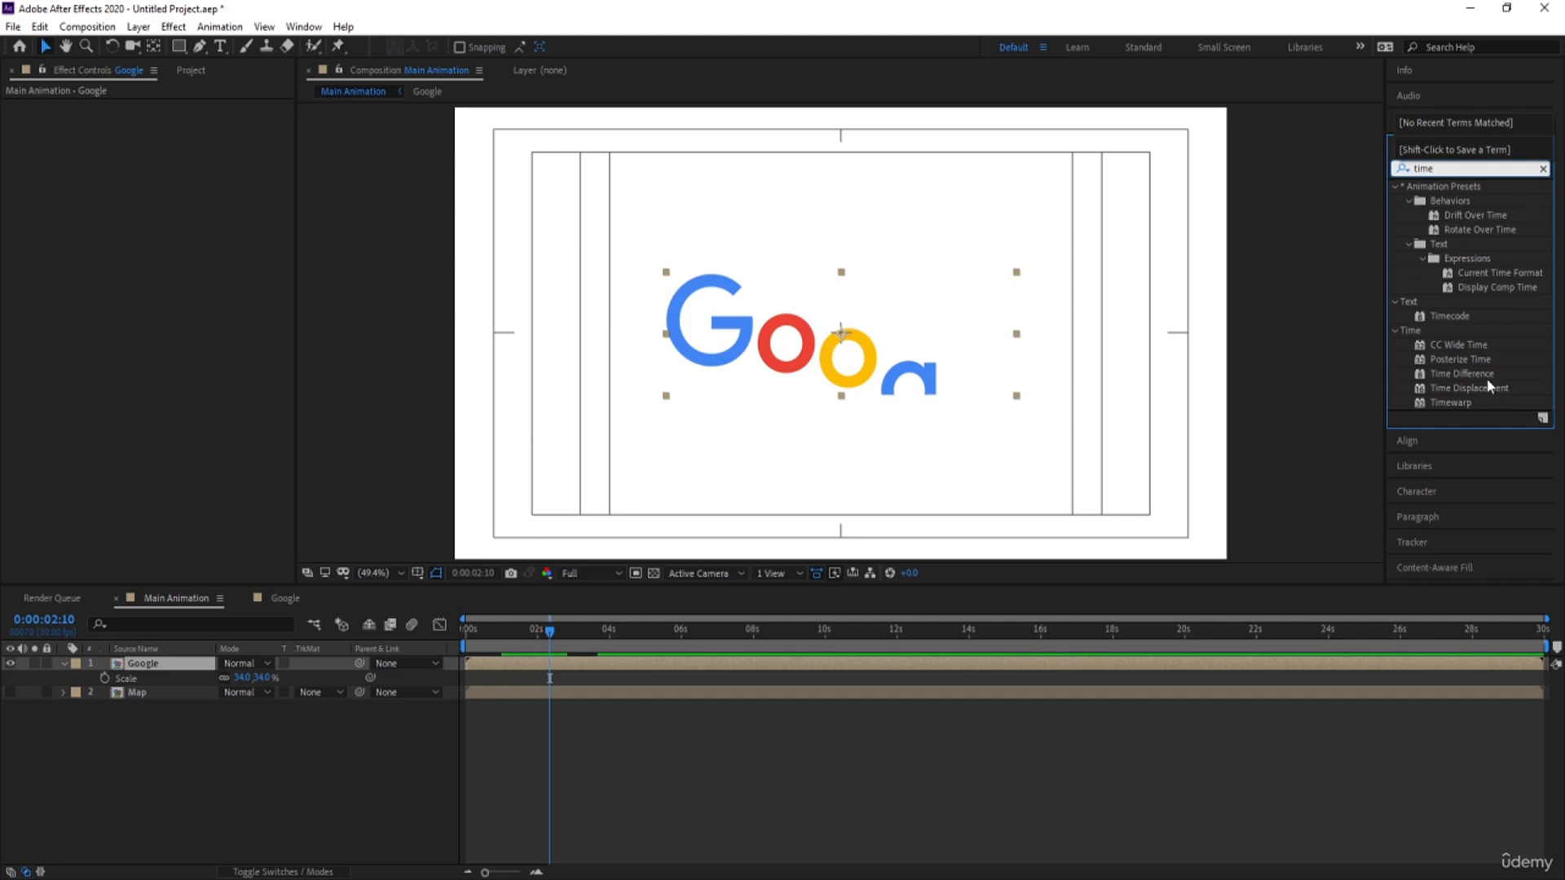
double_click(1488, 387)
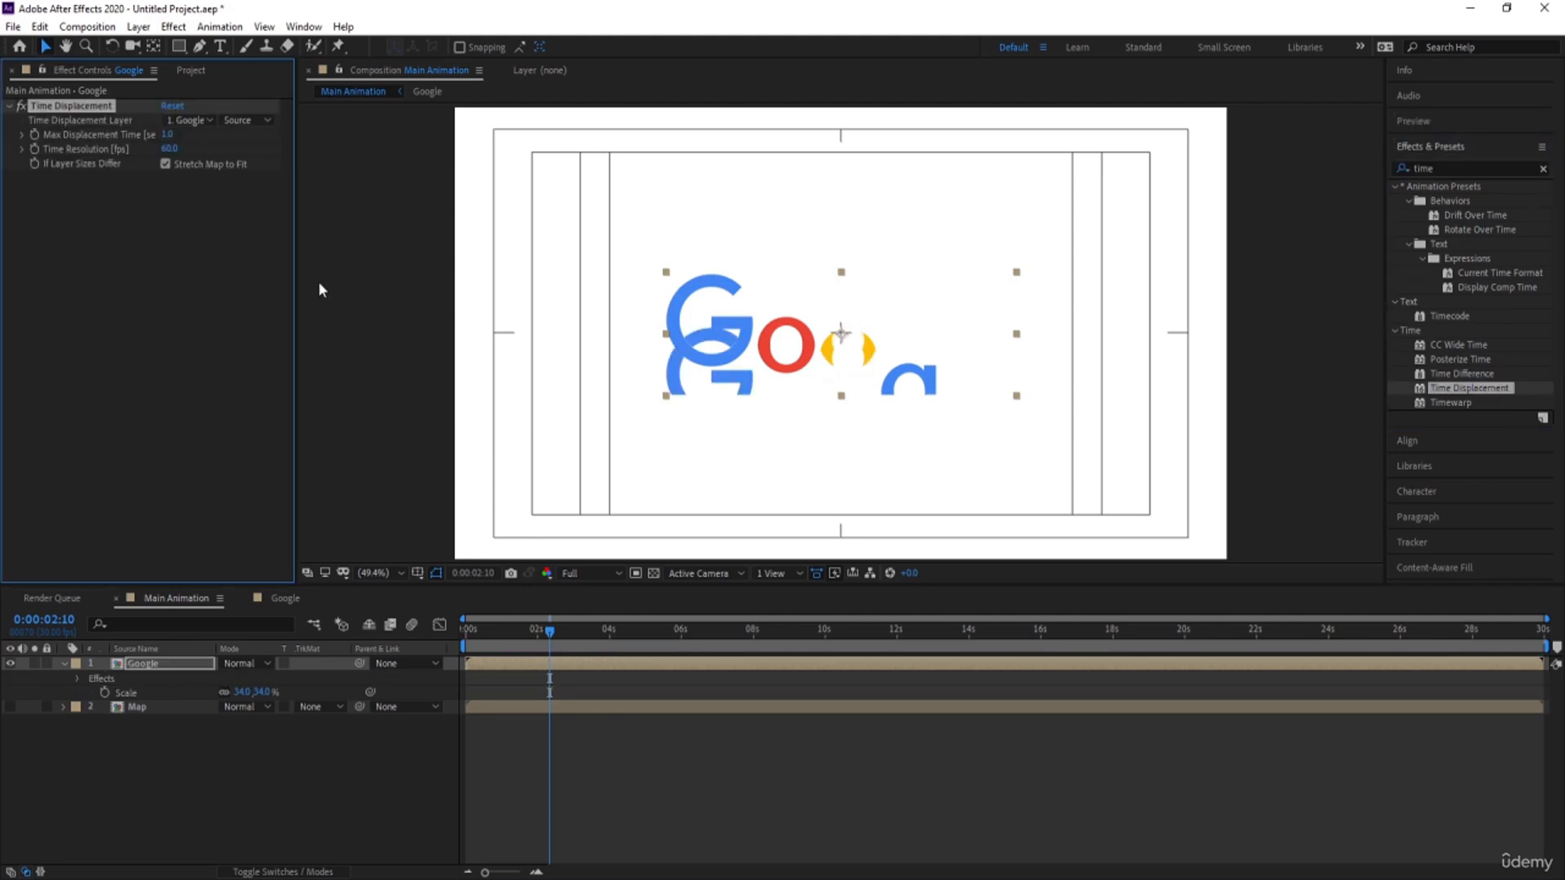
click(173, 122)
click(204, 184)
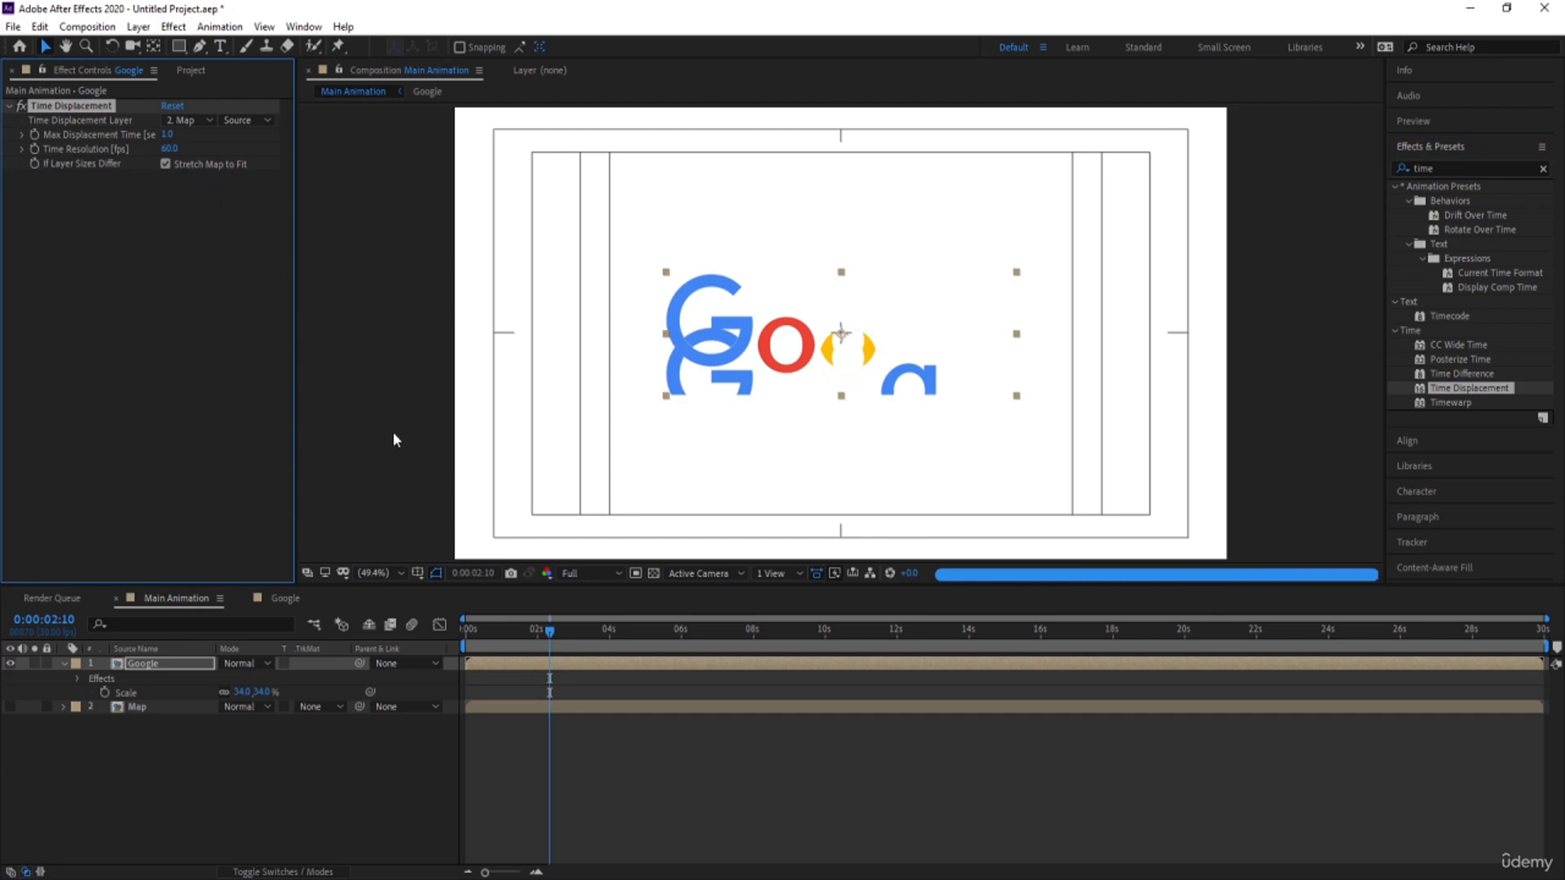
Return to the start of Main Animation and set the preview resolution to Half
key(Home)
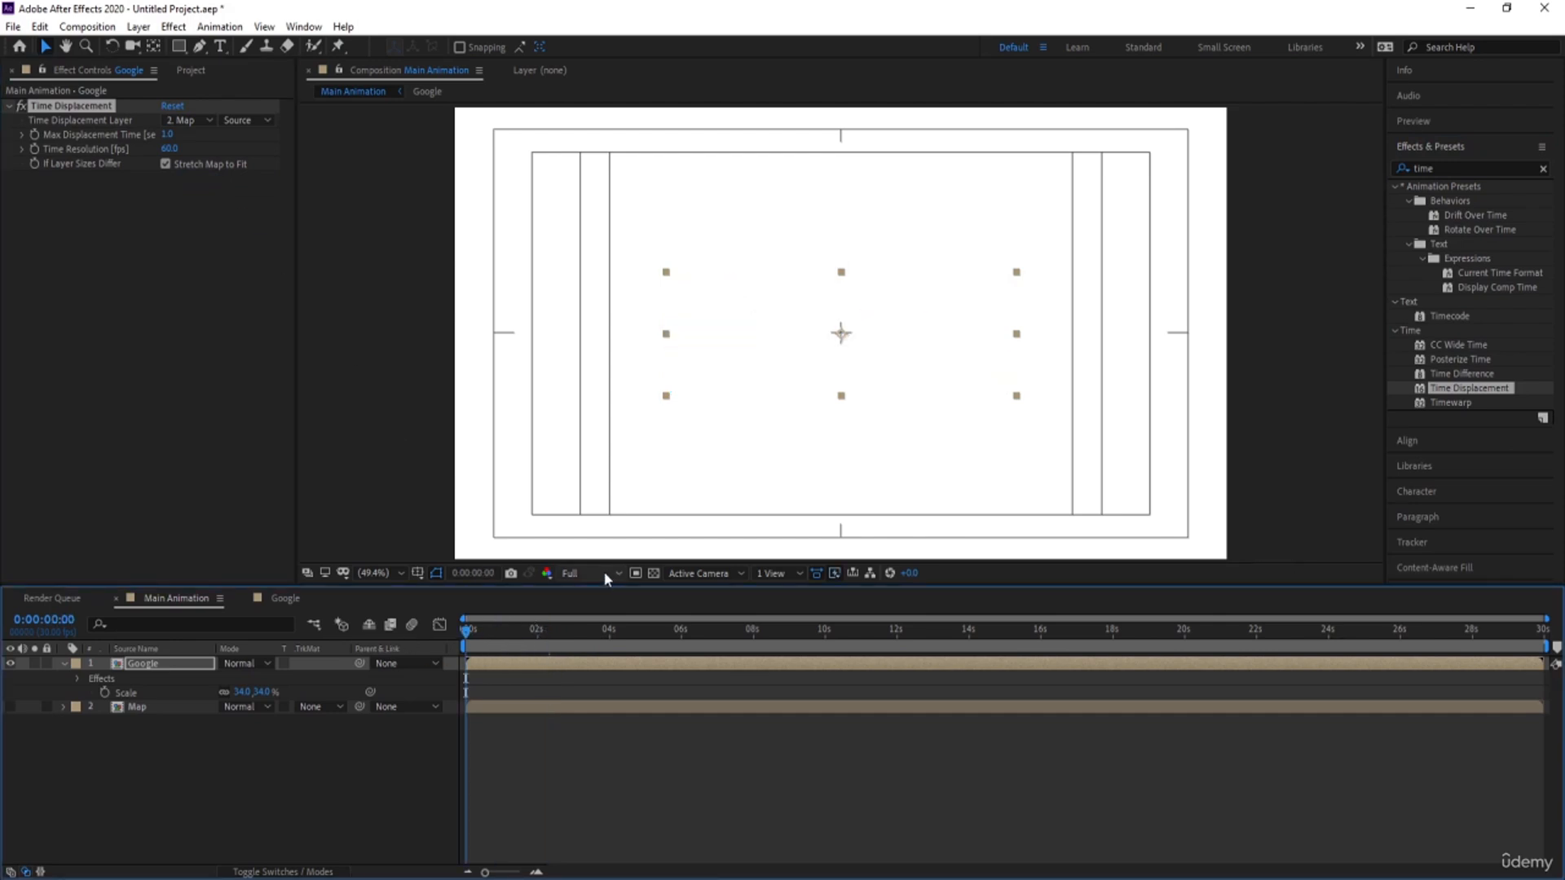
click(604, 570)
click(590, 669)
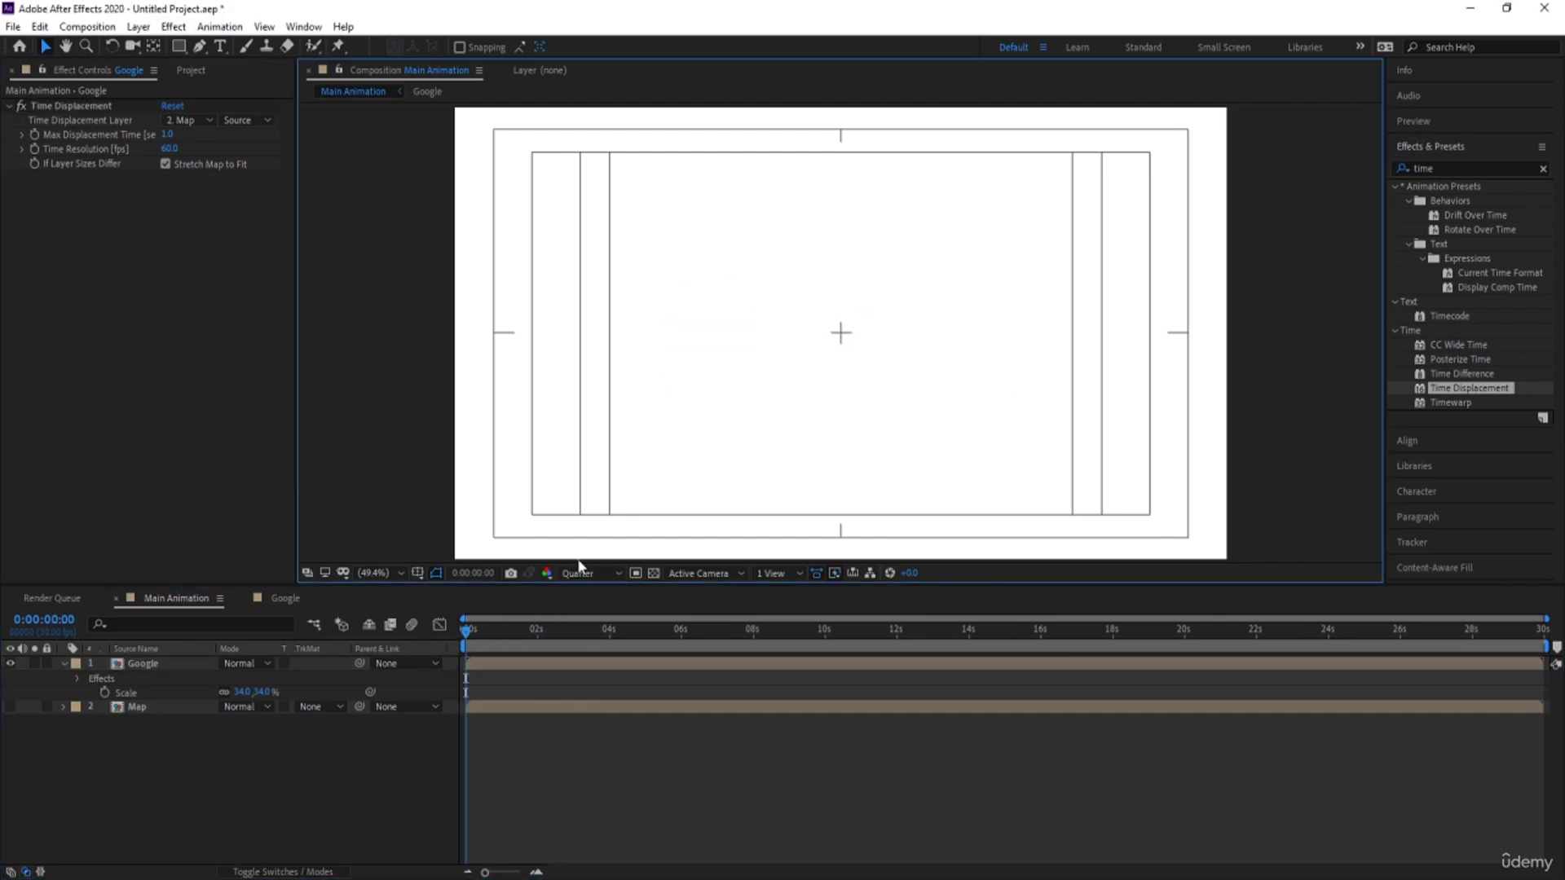
click(588, 573)
click(581, 632)
Preview the time-displaced logo animation repeatedly from the start, examining how the letters break up and form
key(space)
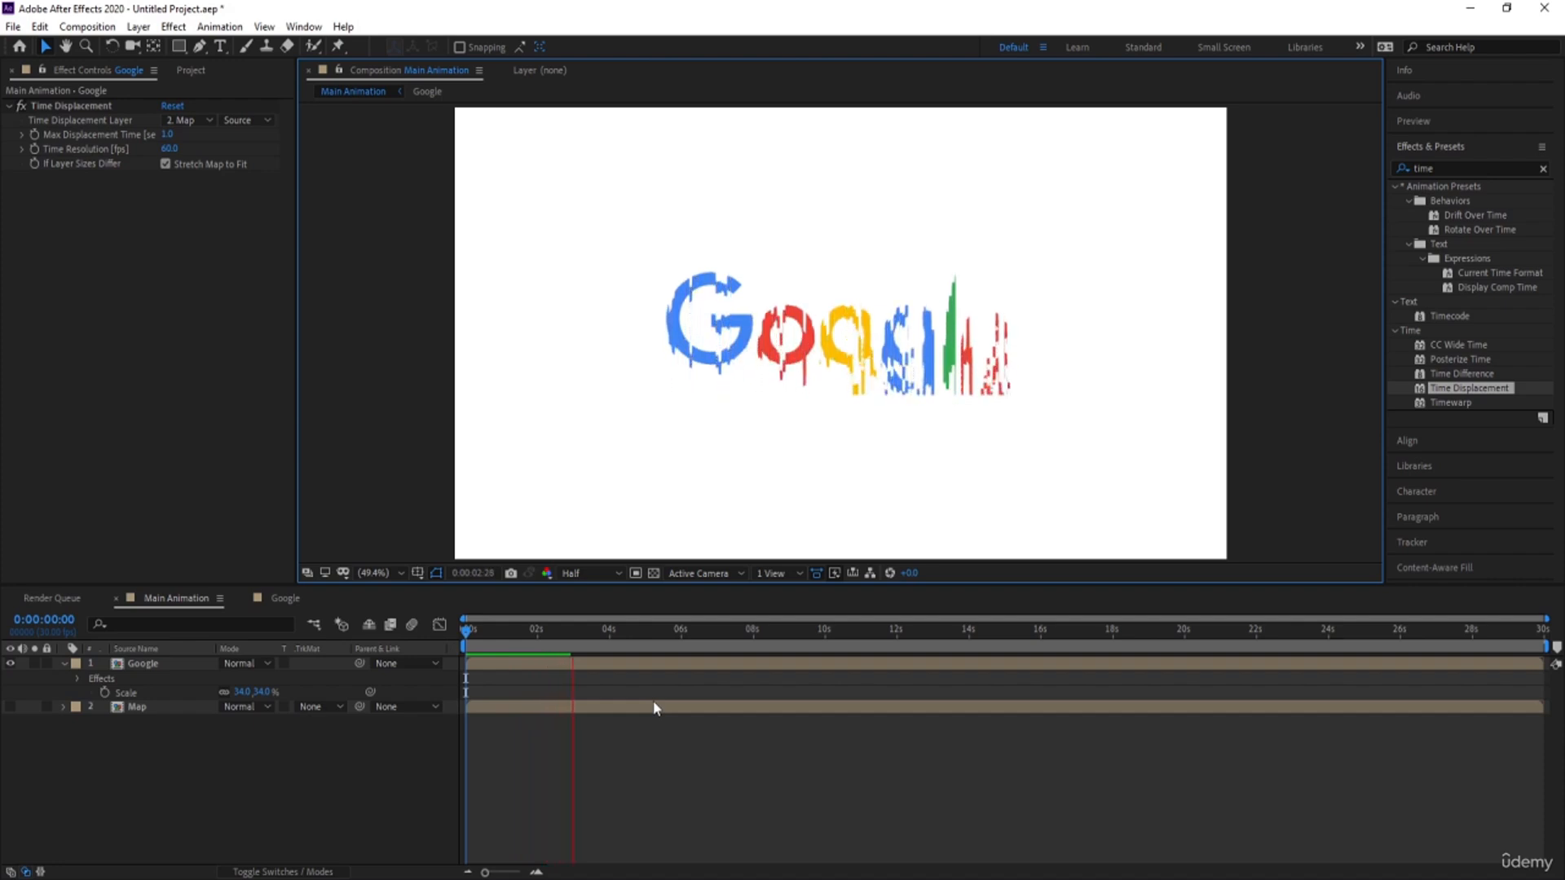
key(space)
drag(550, 634, 449, 633)
key(space)
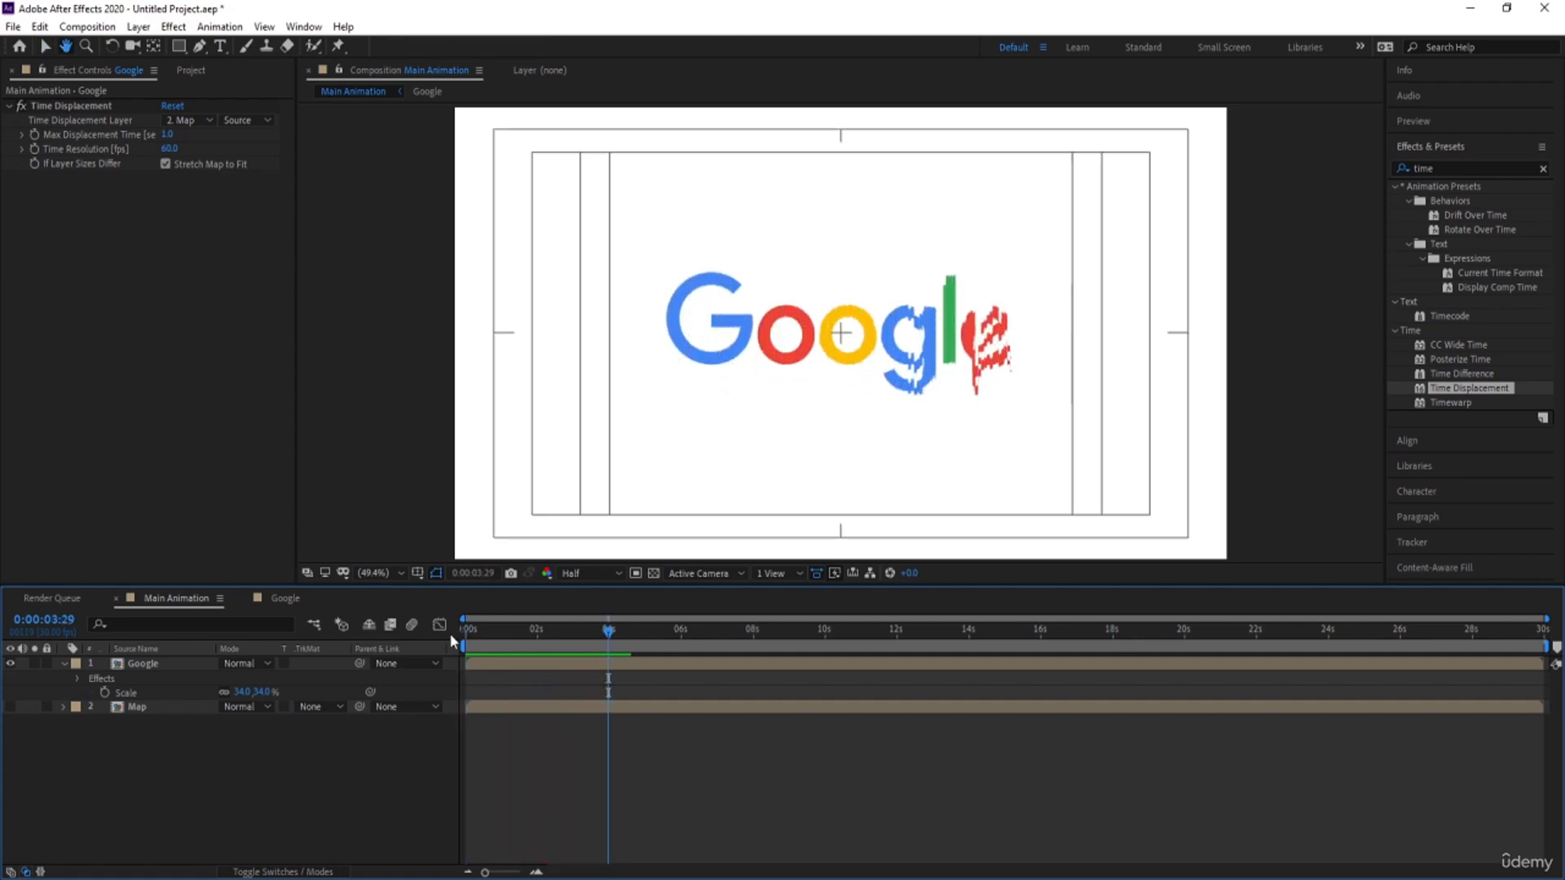
key(space)
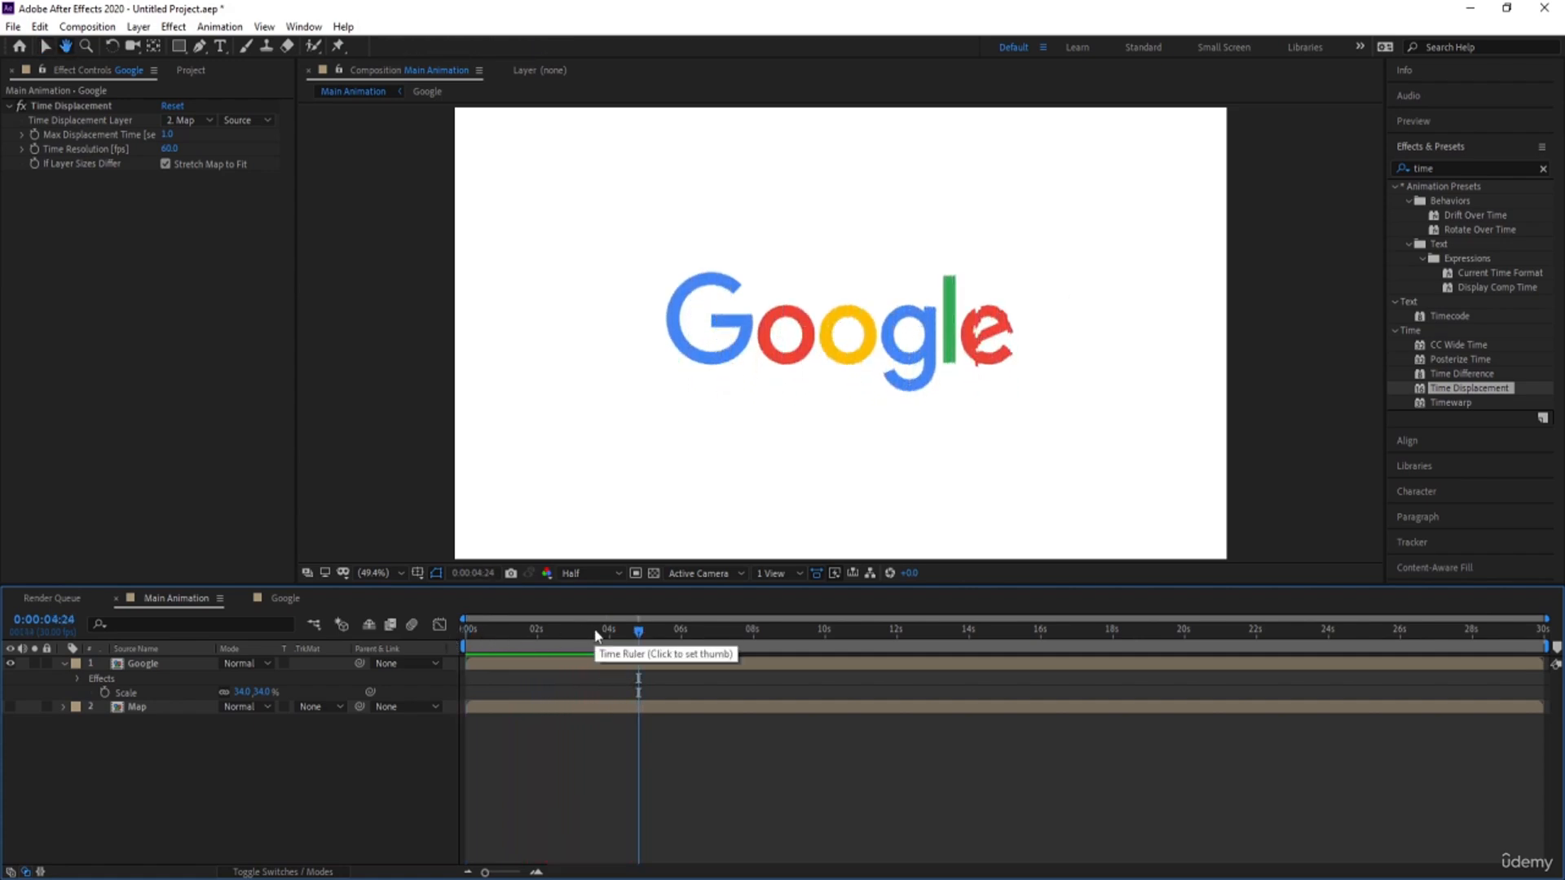
drag(591, 634, 443, 657)
key(space)
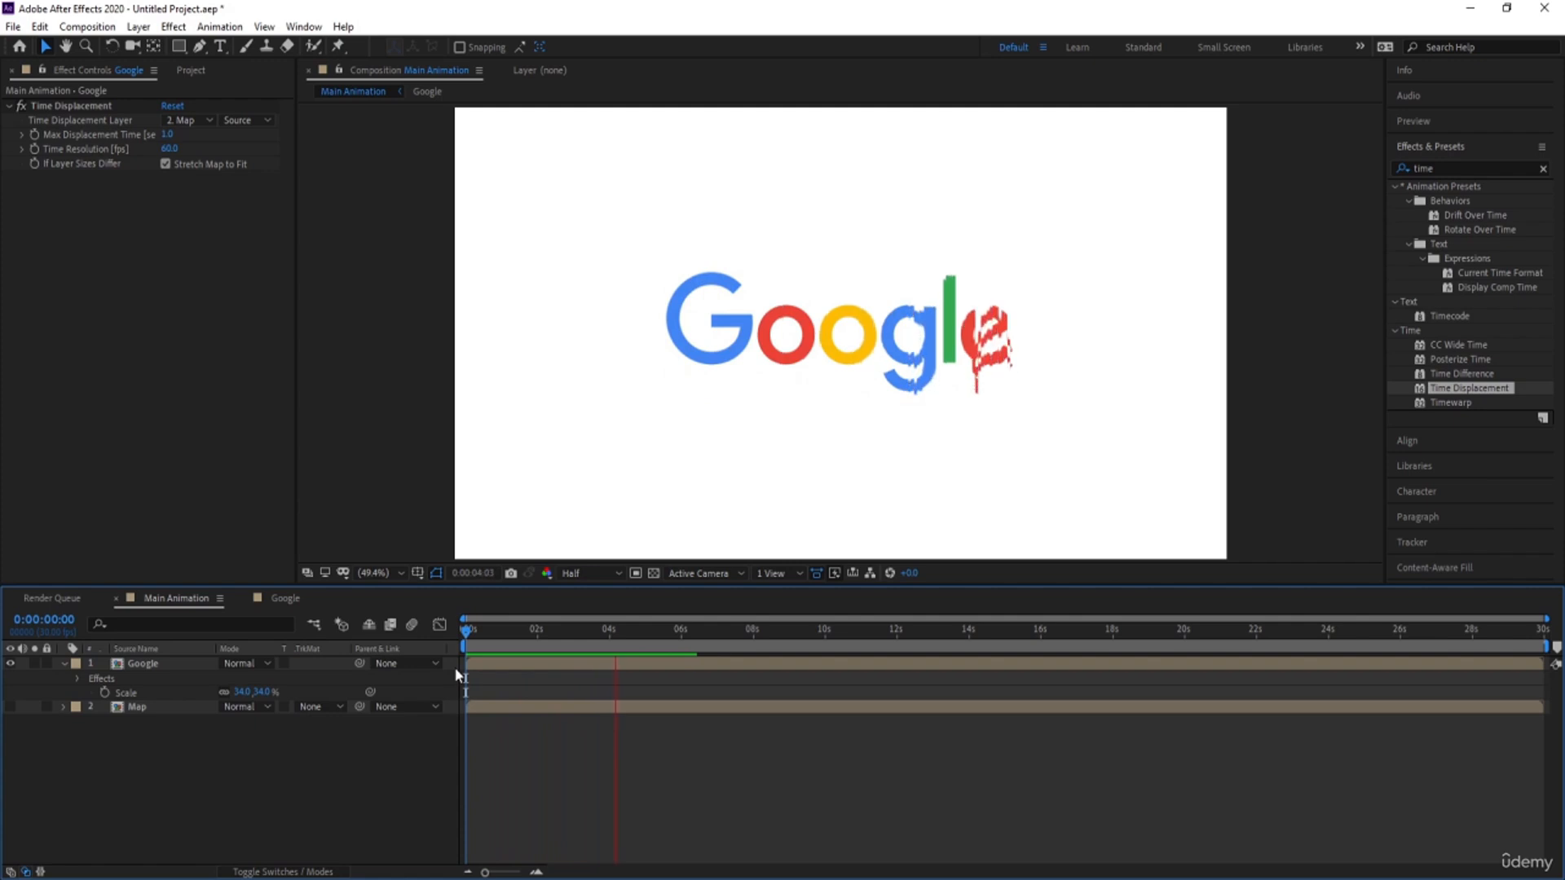
key(space)
drag(491, 629, 447, 657)
key(space)
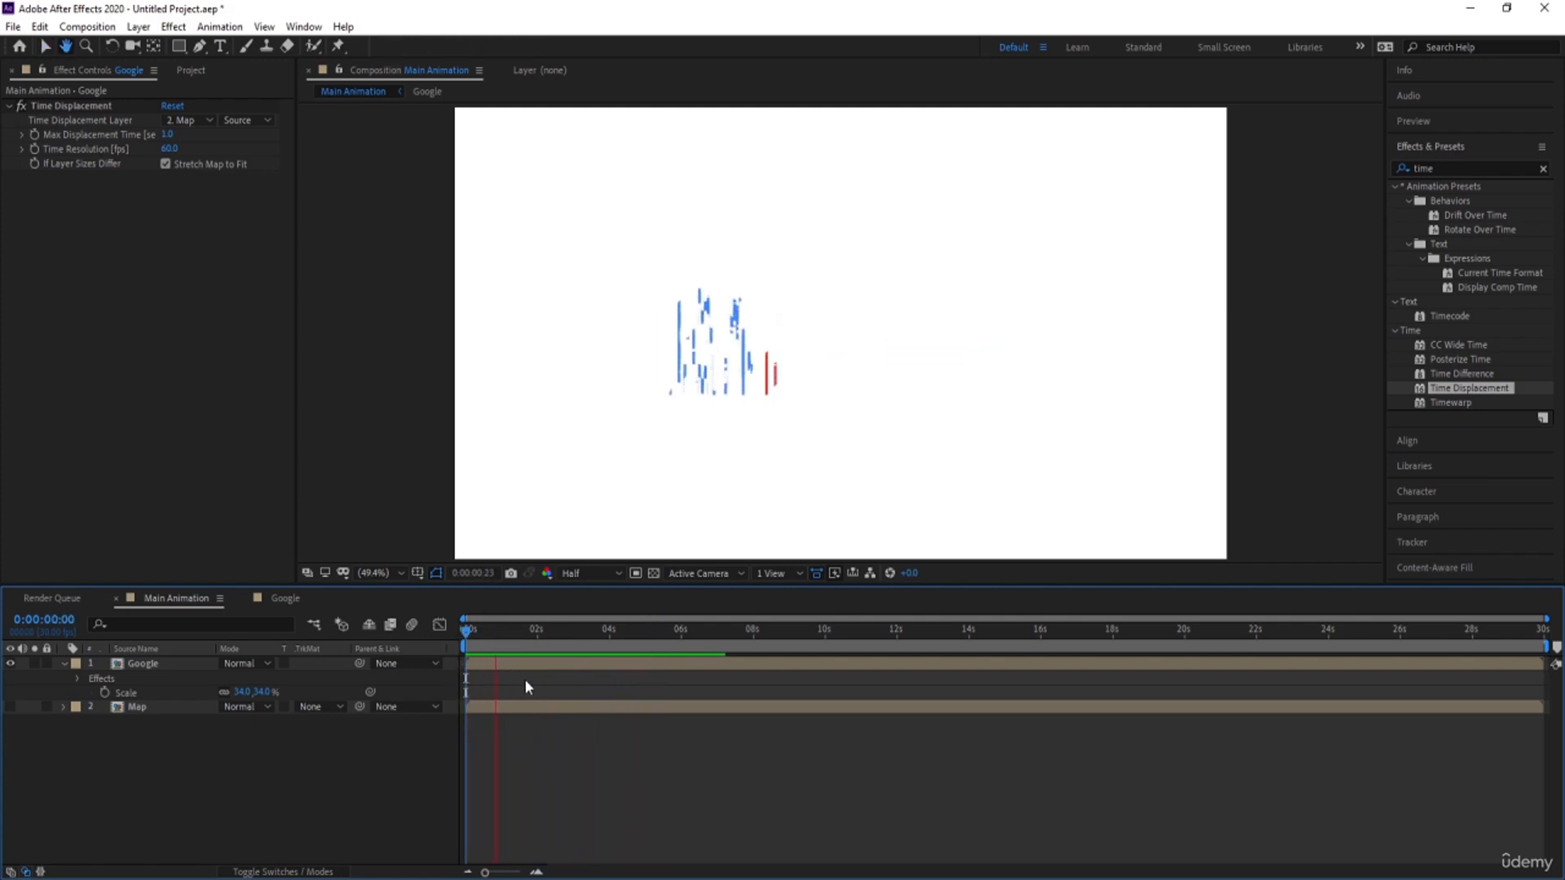
key(space)
Try a rectangular mask around the logo on the Google layer and preview it
click(486, 662)
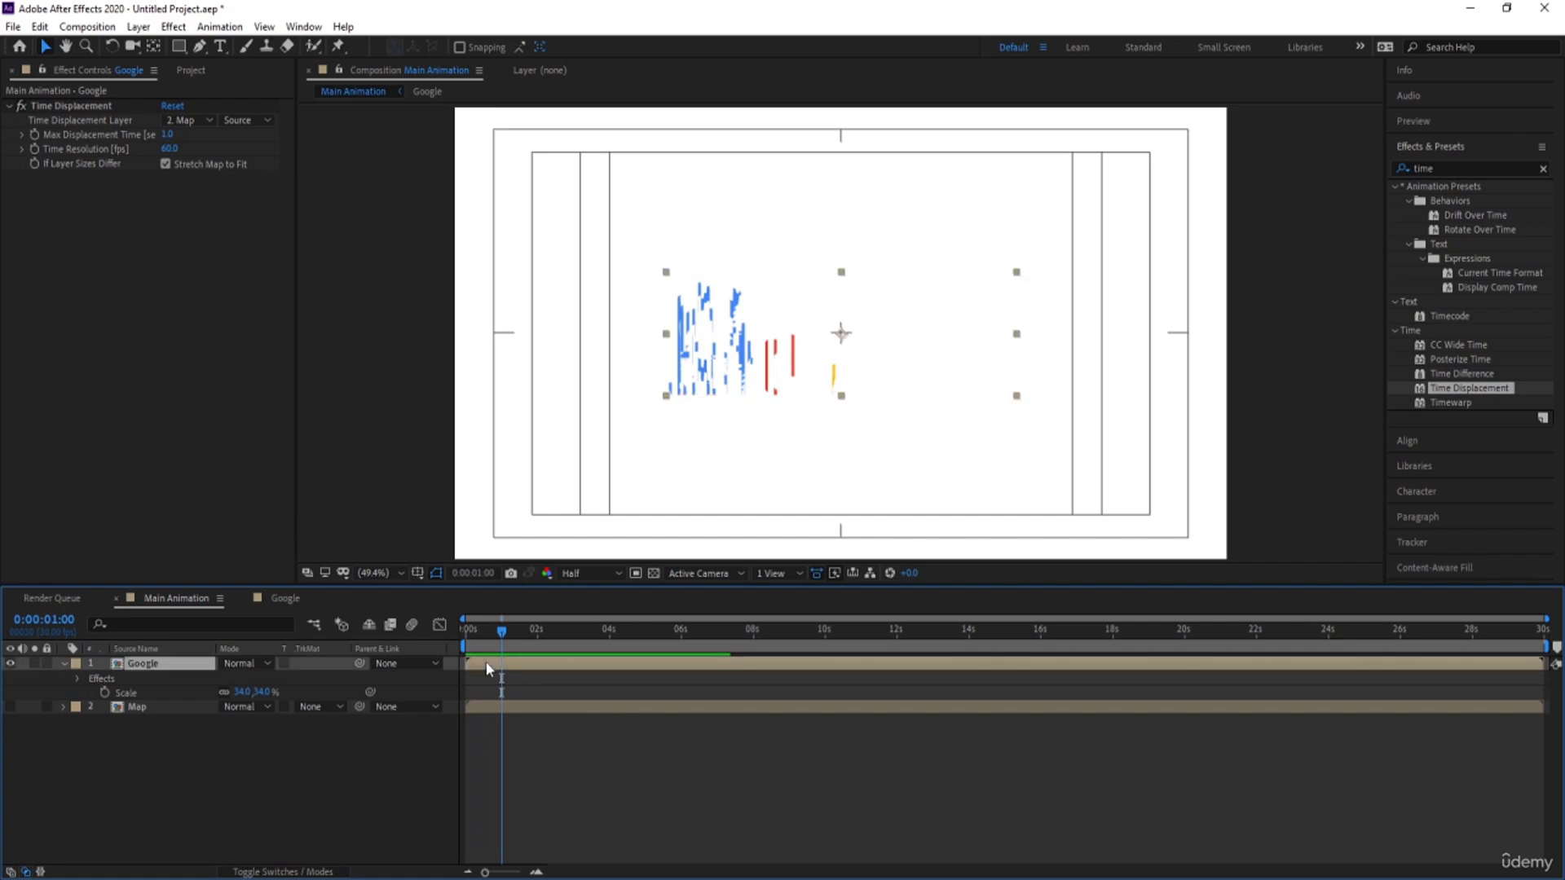
click(180, 46)
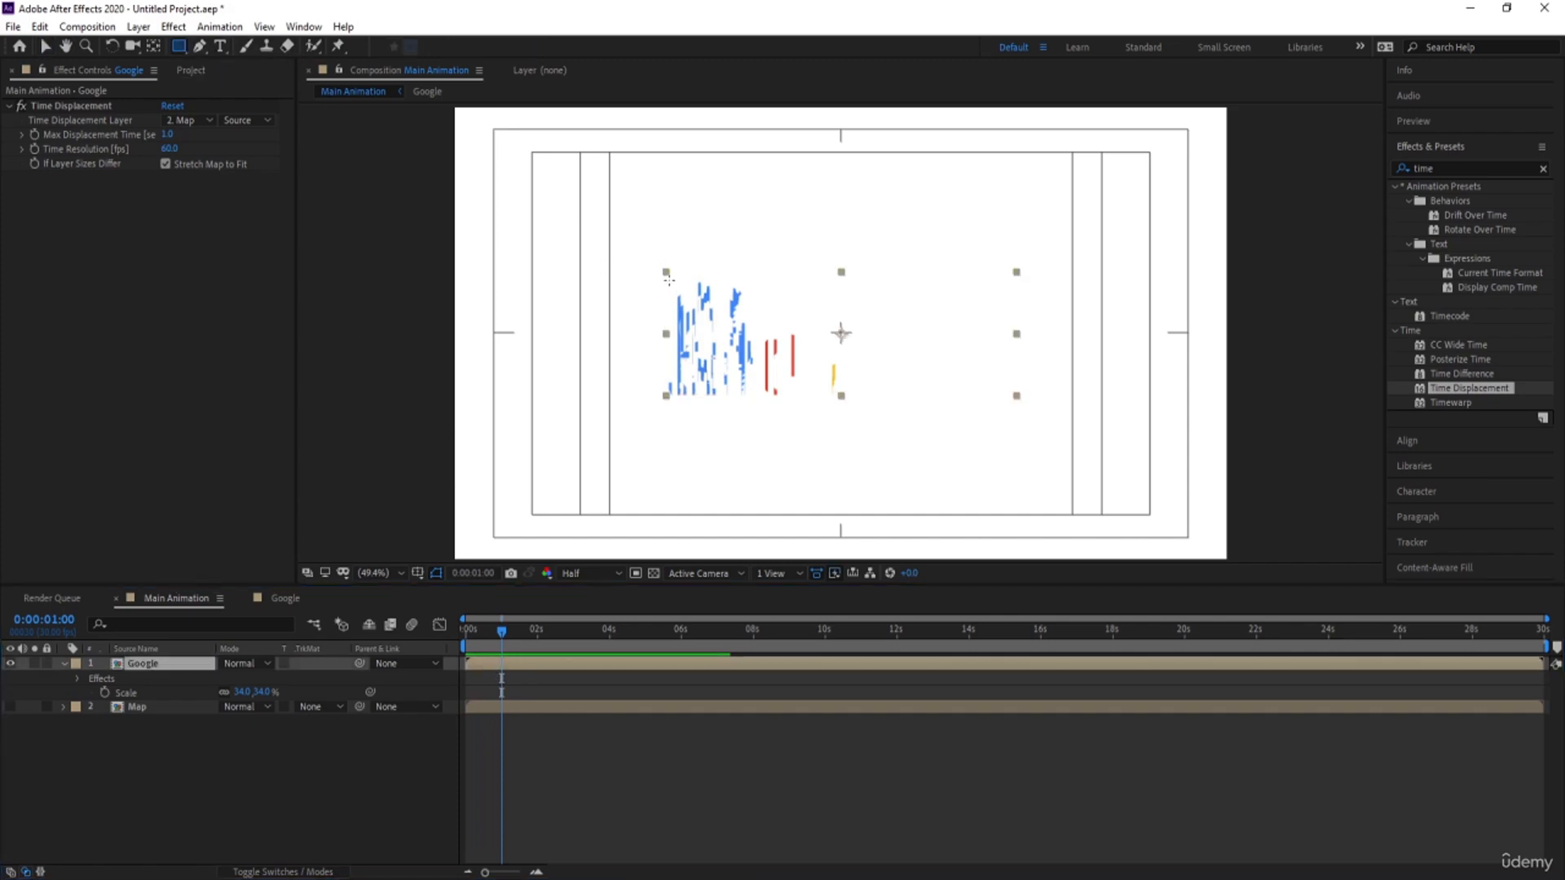
drag(669, 279, 1033, 392)
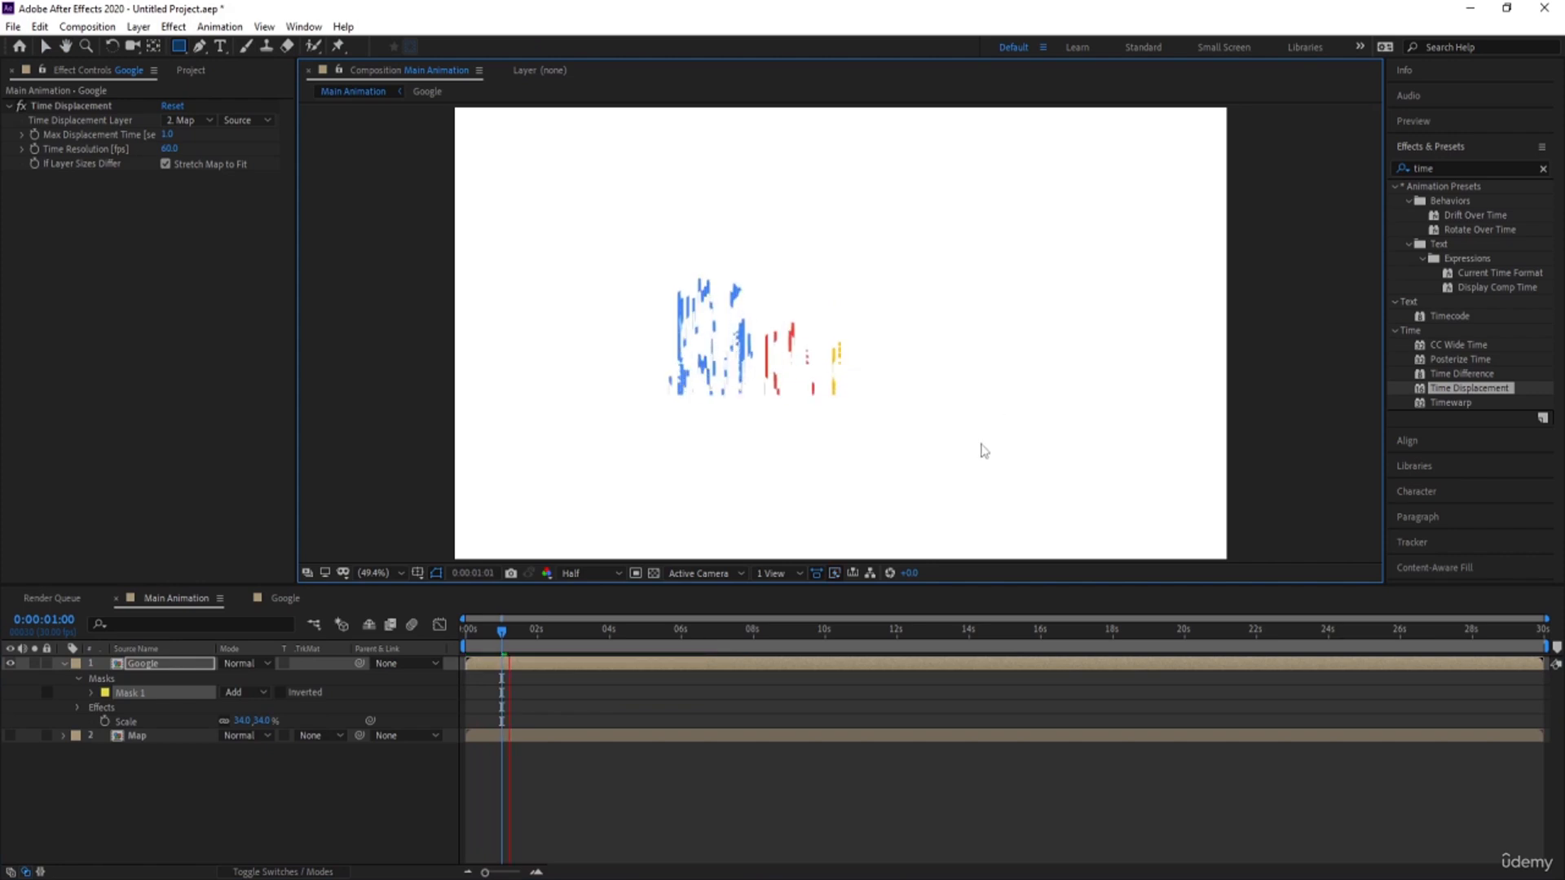
key(space)
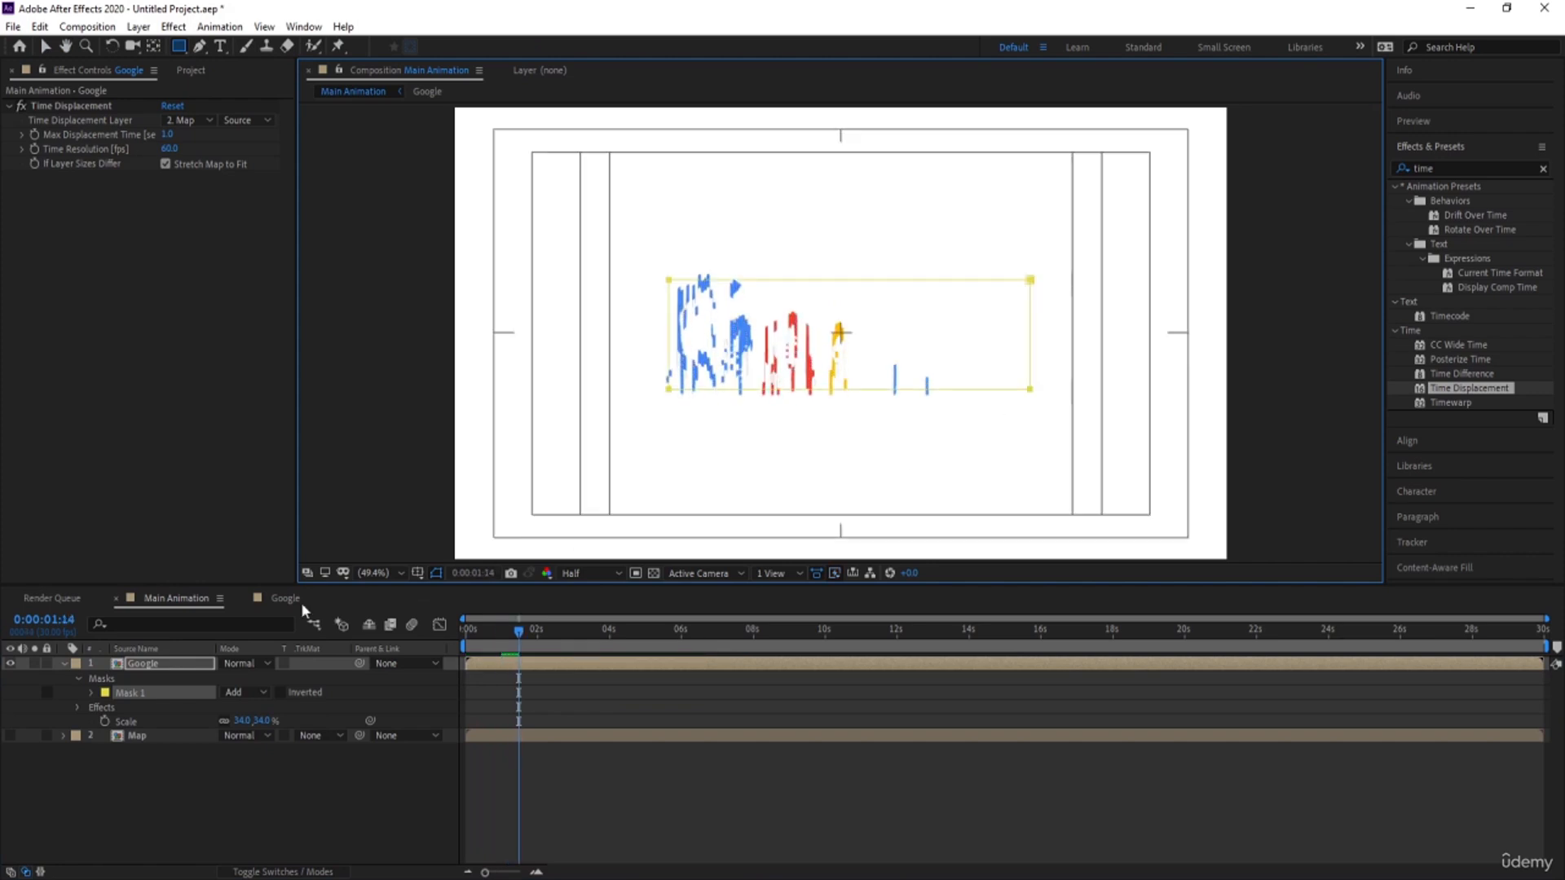
Try feathering the mask's edges, and delete the mask from the Google layer
click(93, 694)
drag(240, 725, 371, 764)
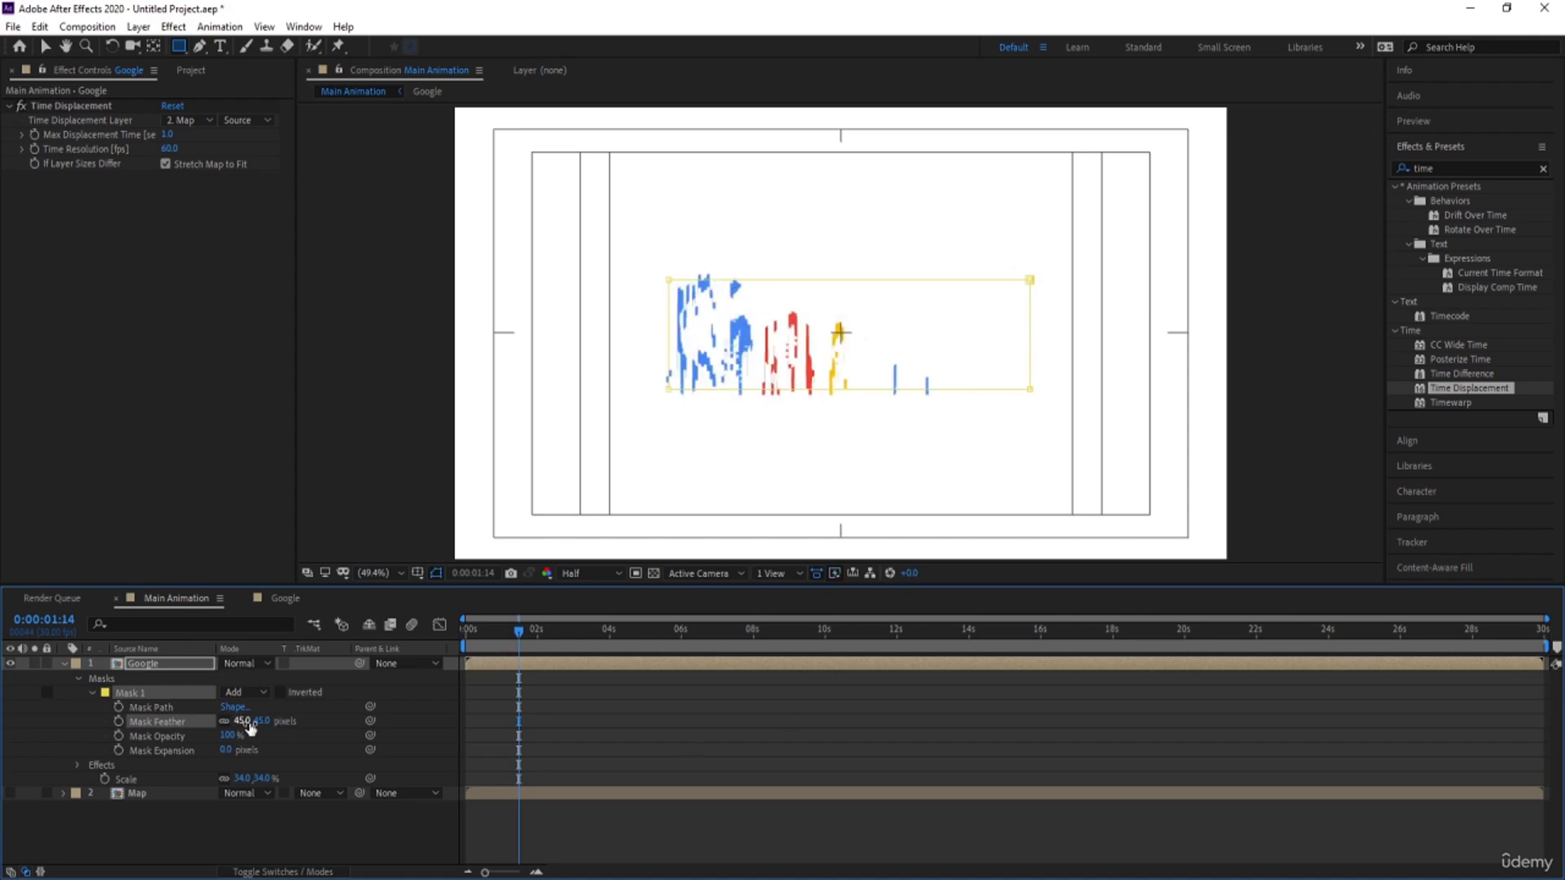
drag(252, 722, 229, 723)
key(space)
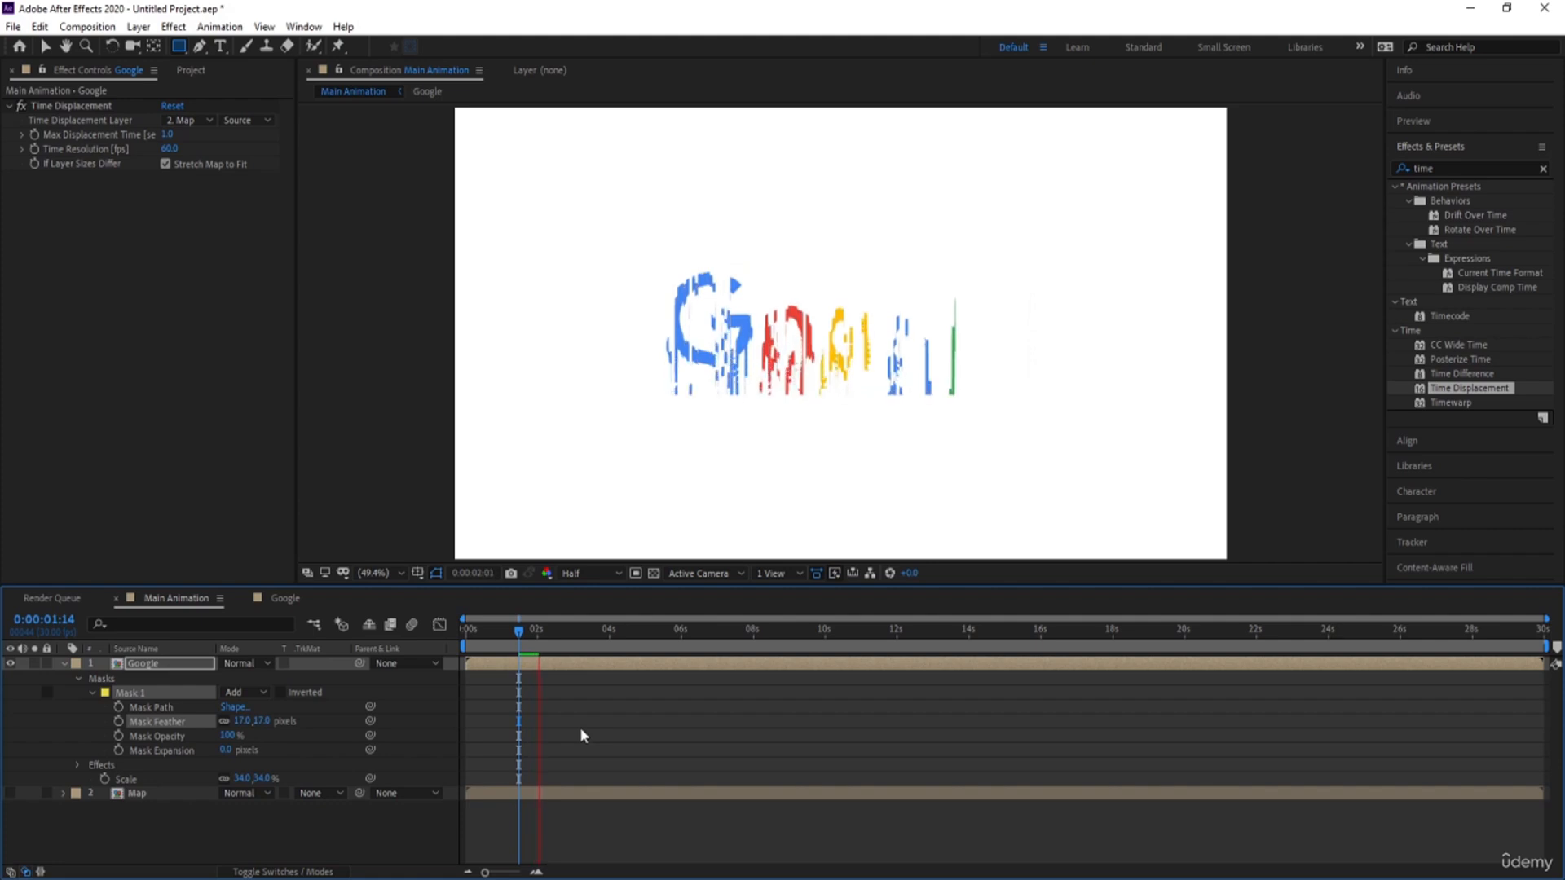
key(space)
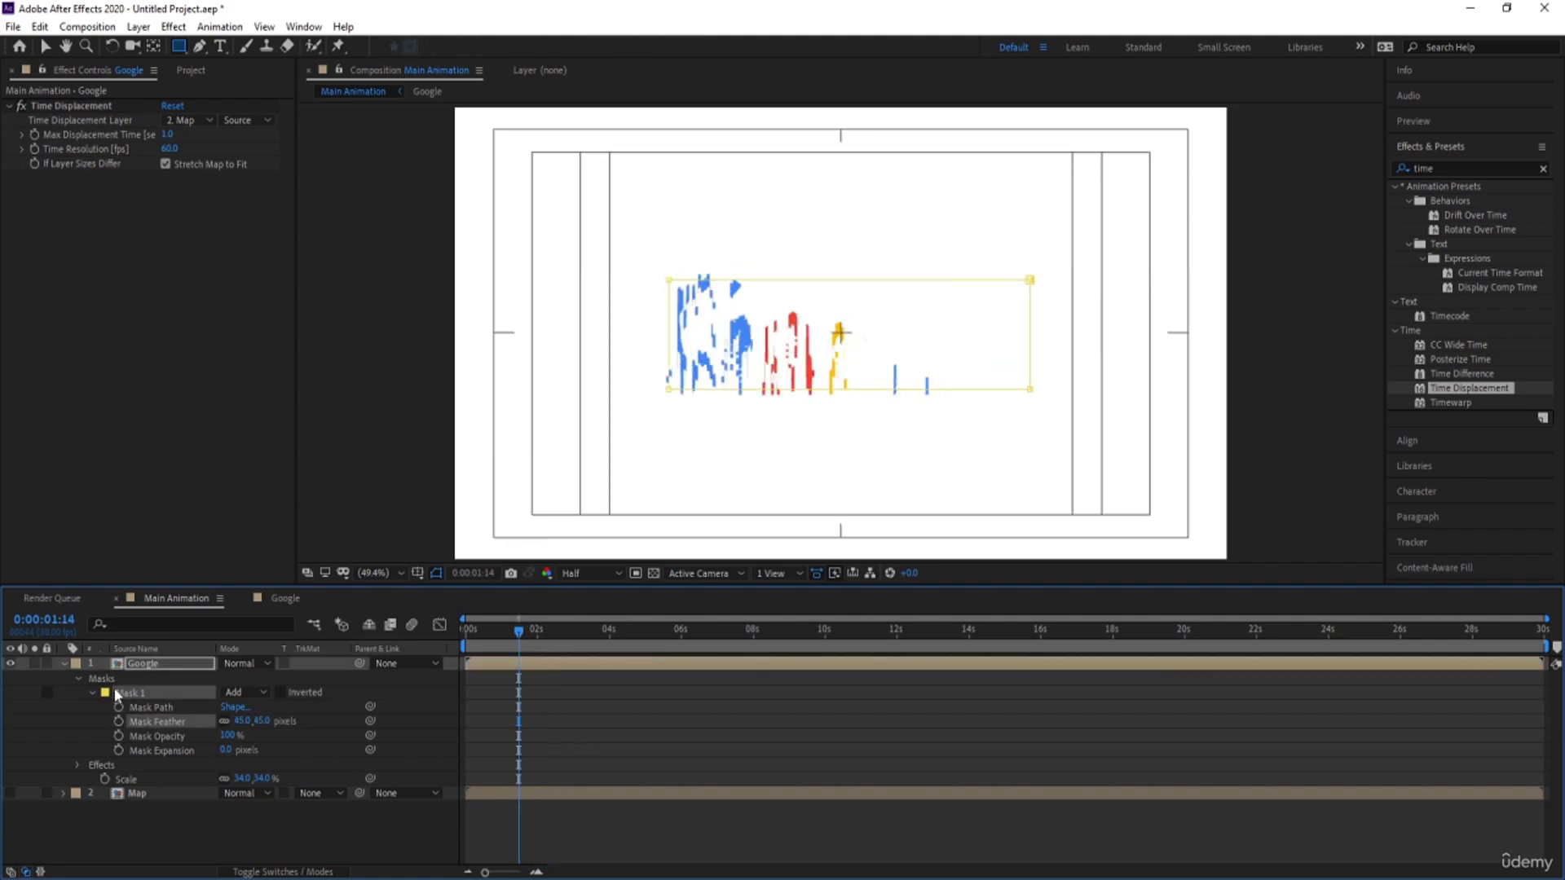
click(117, 694)
key(Delete)
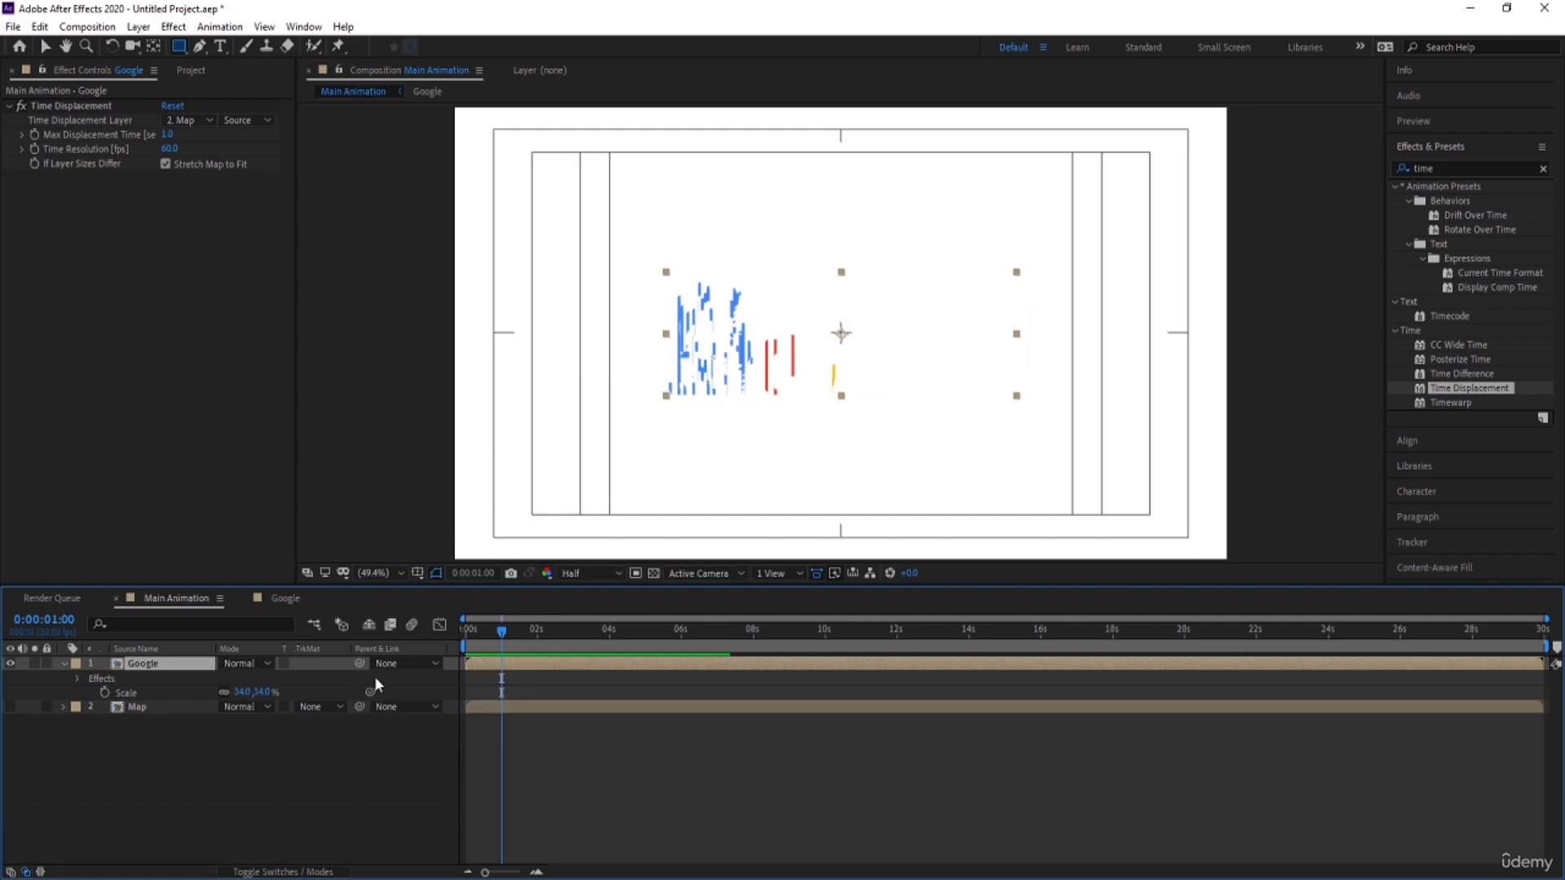
In the Map composition, set the Fractal Noise Scale Width on White Solid 1 to 87
key(space)
key(space)
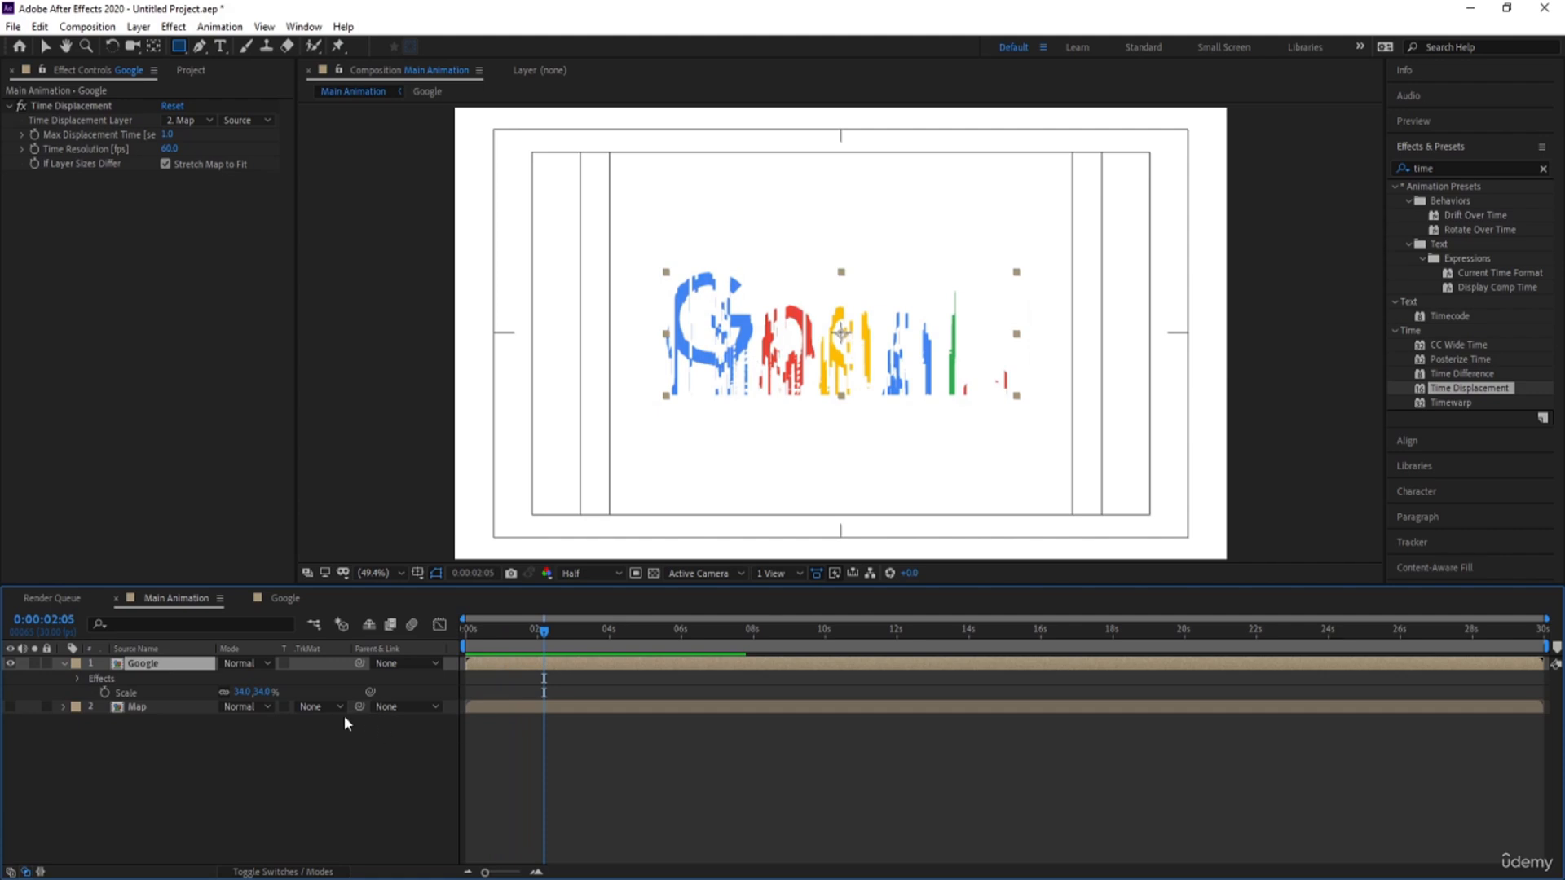
double_click(158, 698)
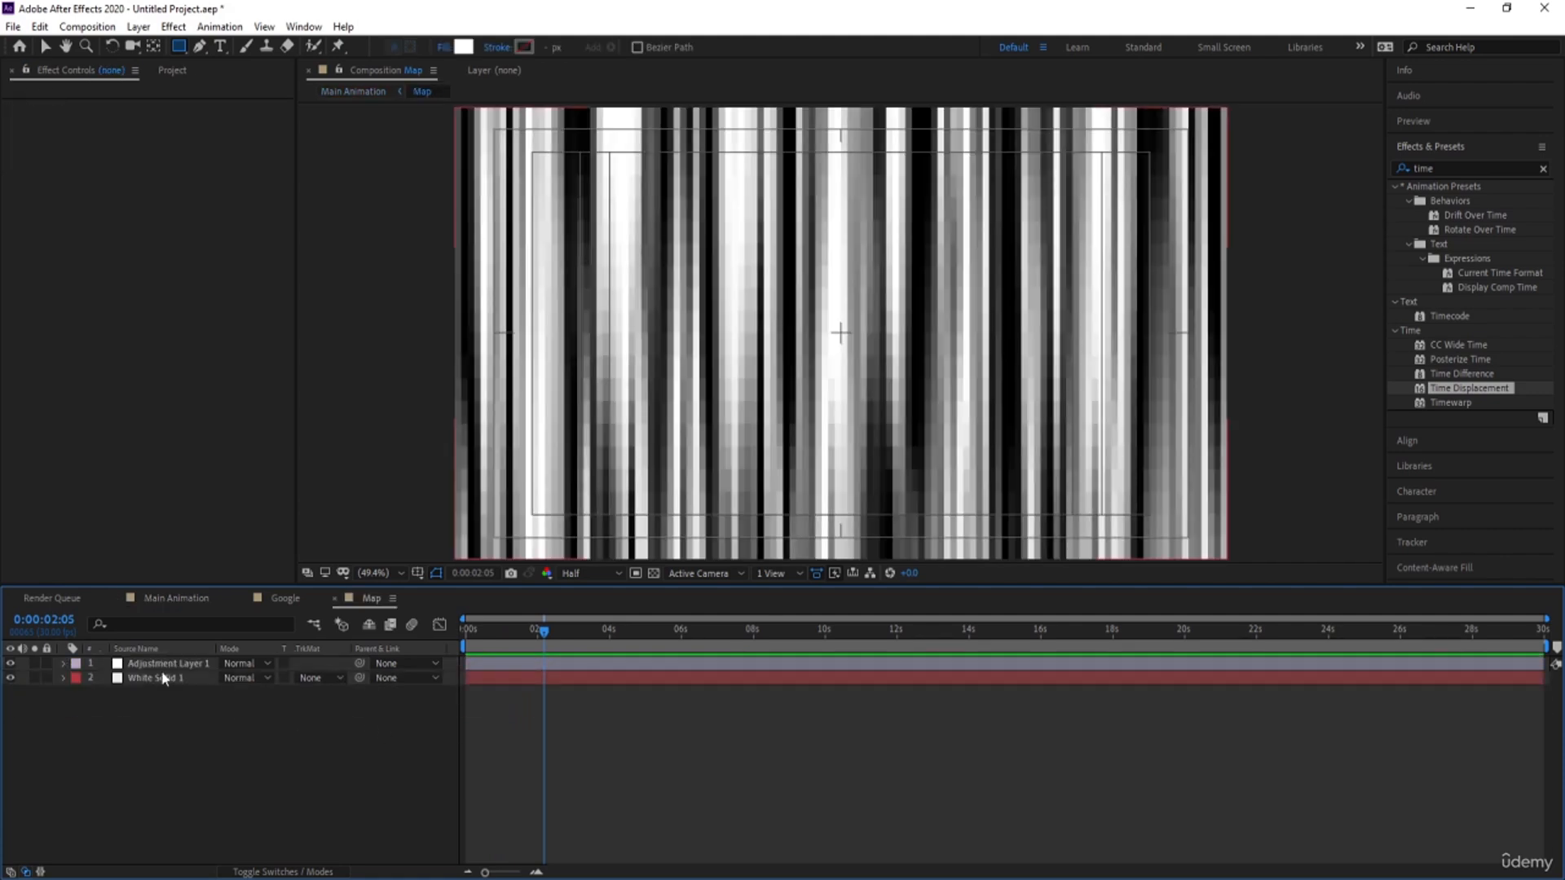
click(156, 678)
click(22, 208)
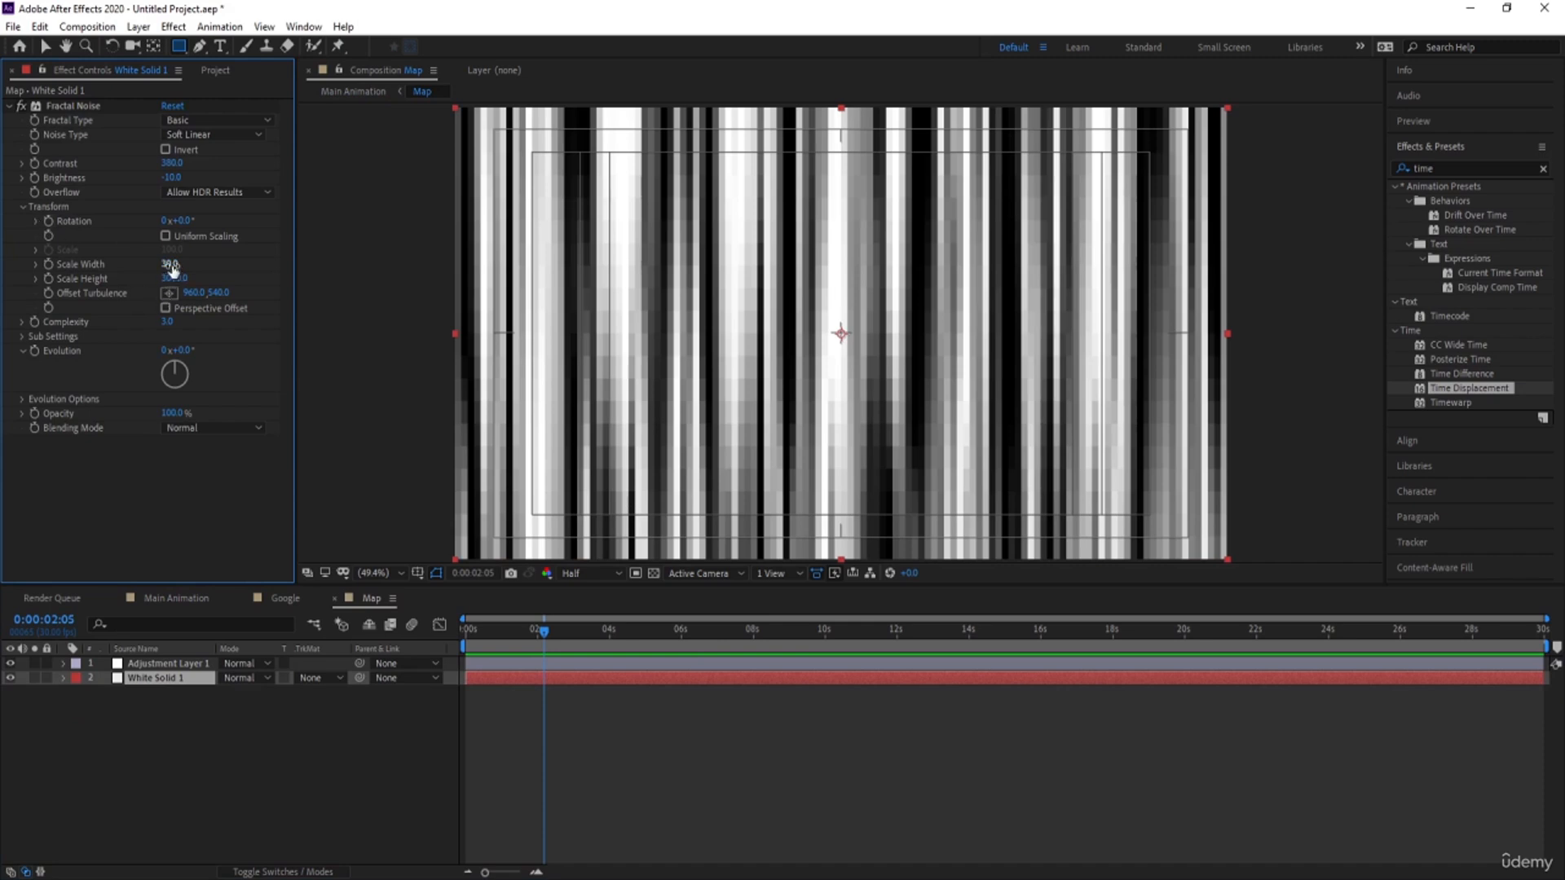
drag(168, 264, 218, 266)
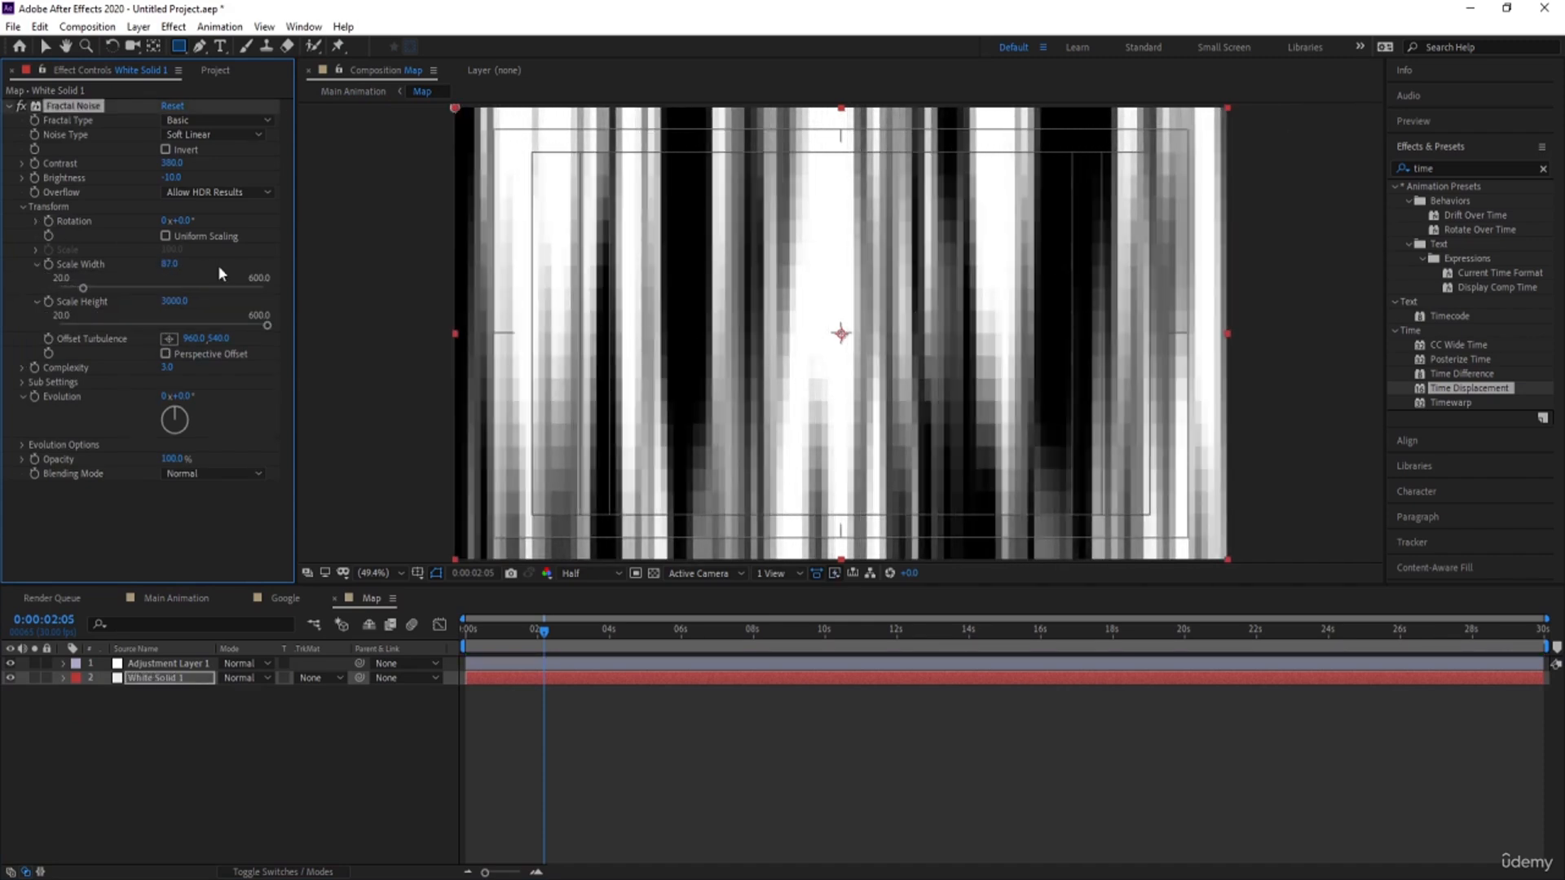
Preview Main Animation with the wider noise map, replaying it from the start
click(178, 599)
key(space)
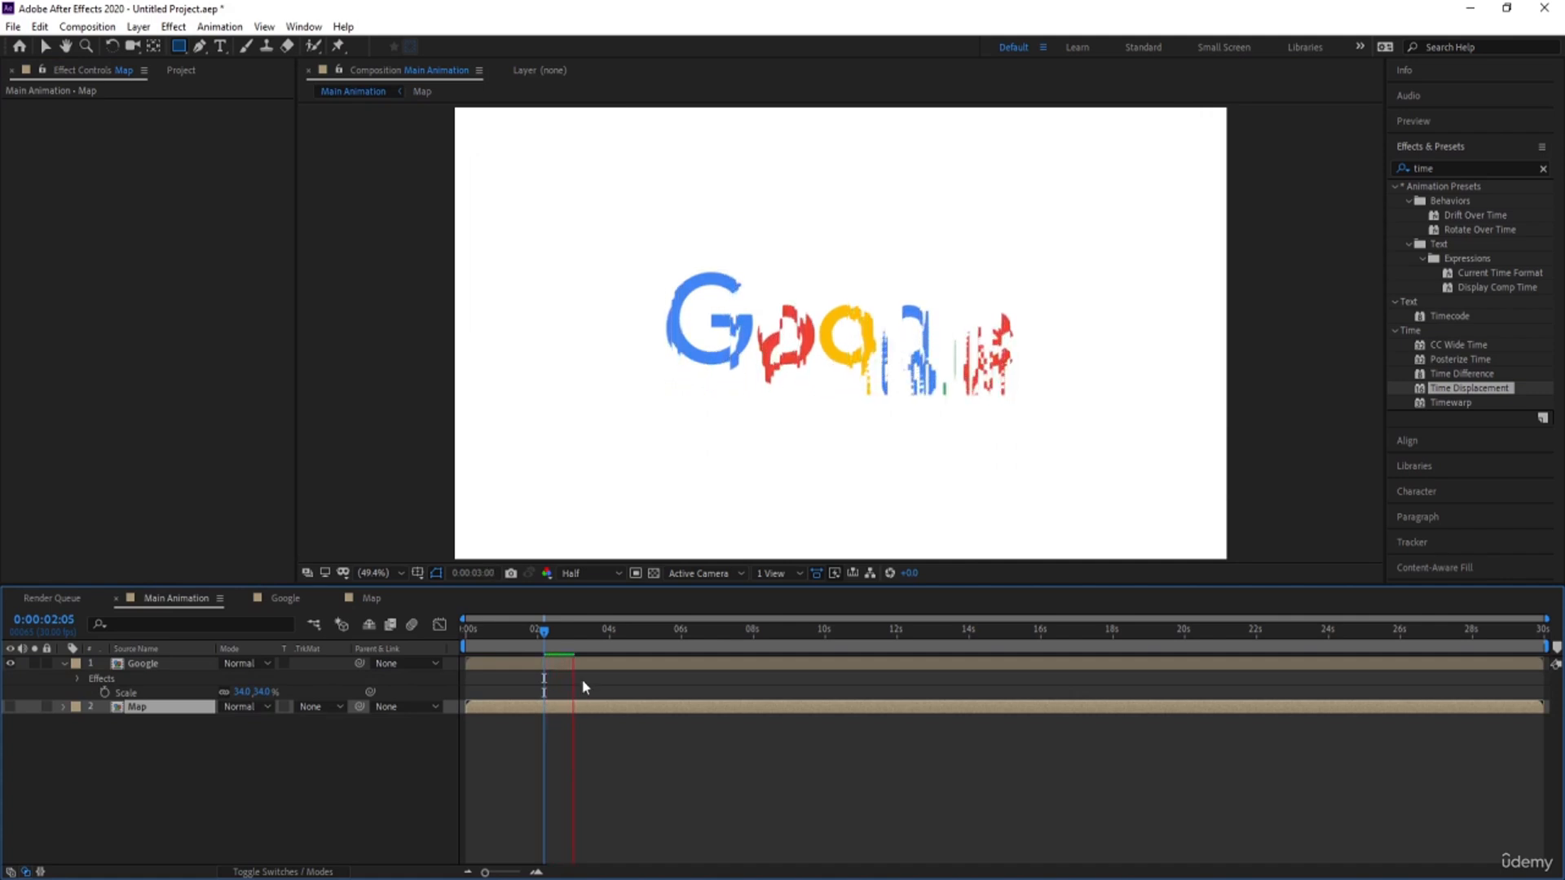
key(Num_Lock)
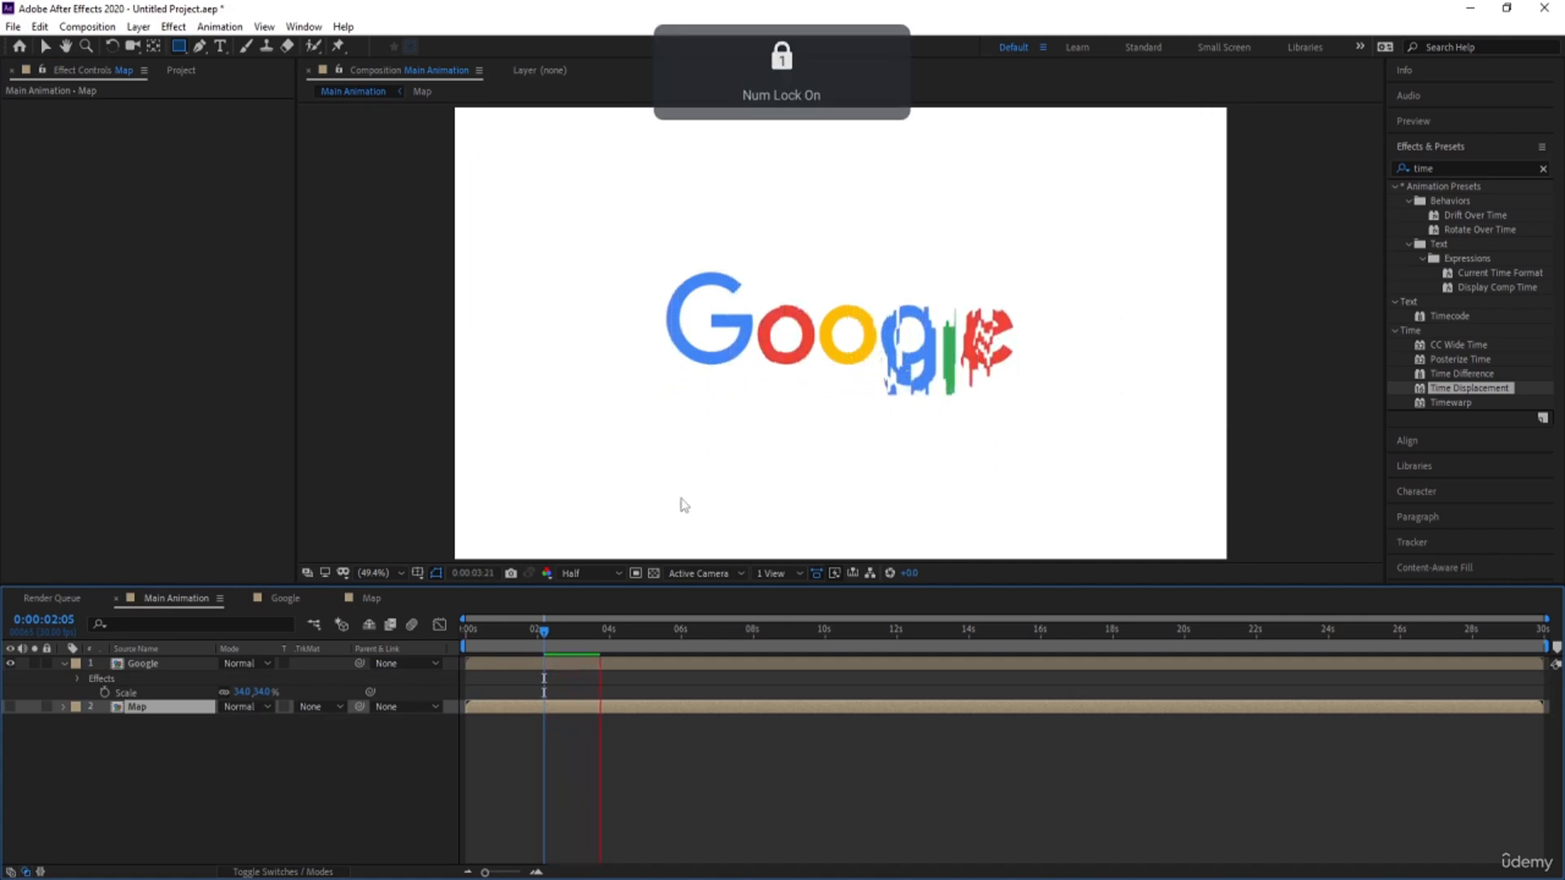
key(Home)
key(space)
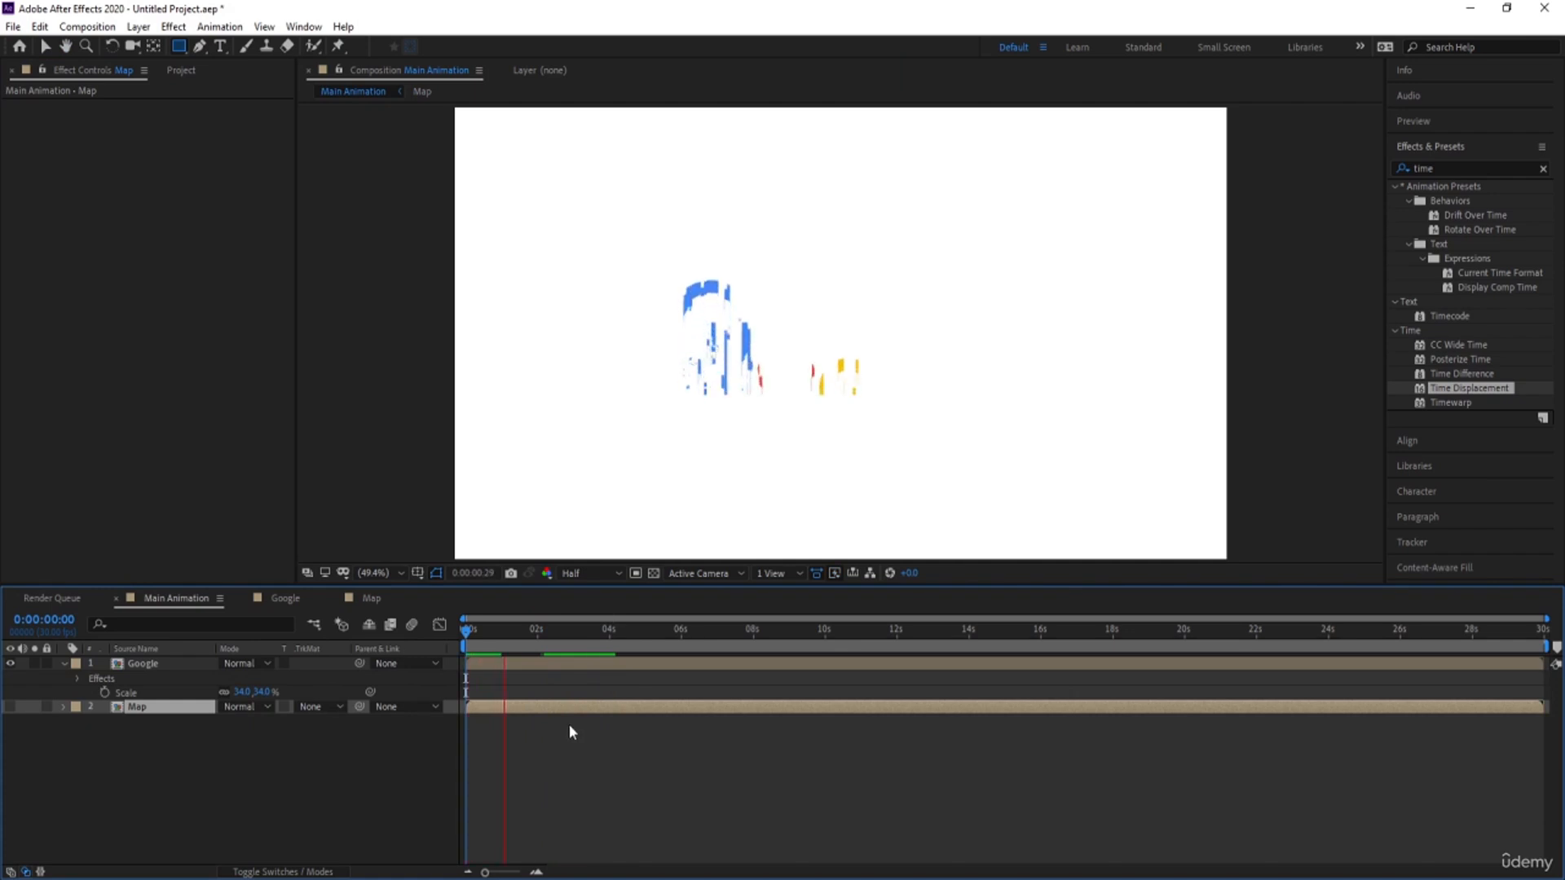
key(space)
Pre-compose the Google and Map layers together into a new composition named 1
click(212, 776)
drag(210, 775, 88, 646)
key(ctrl+shift+c)
text(1)
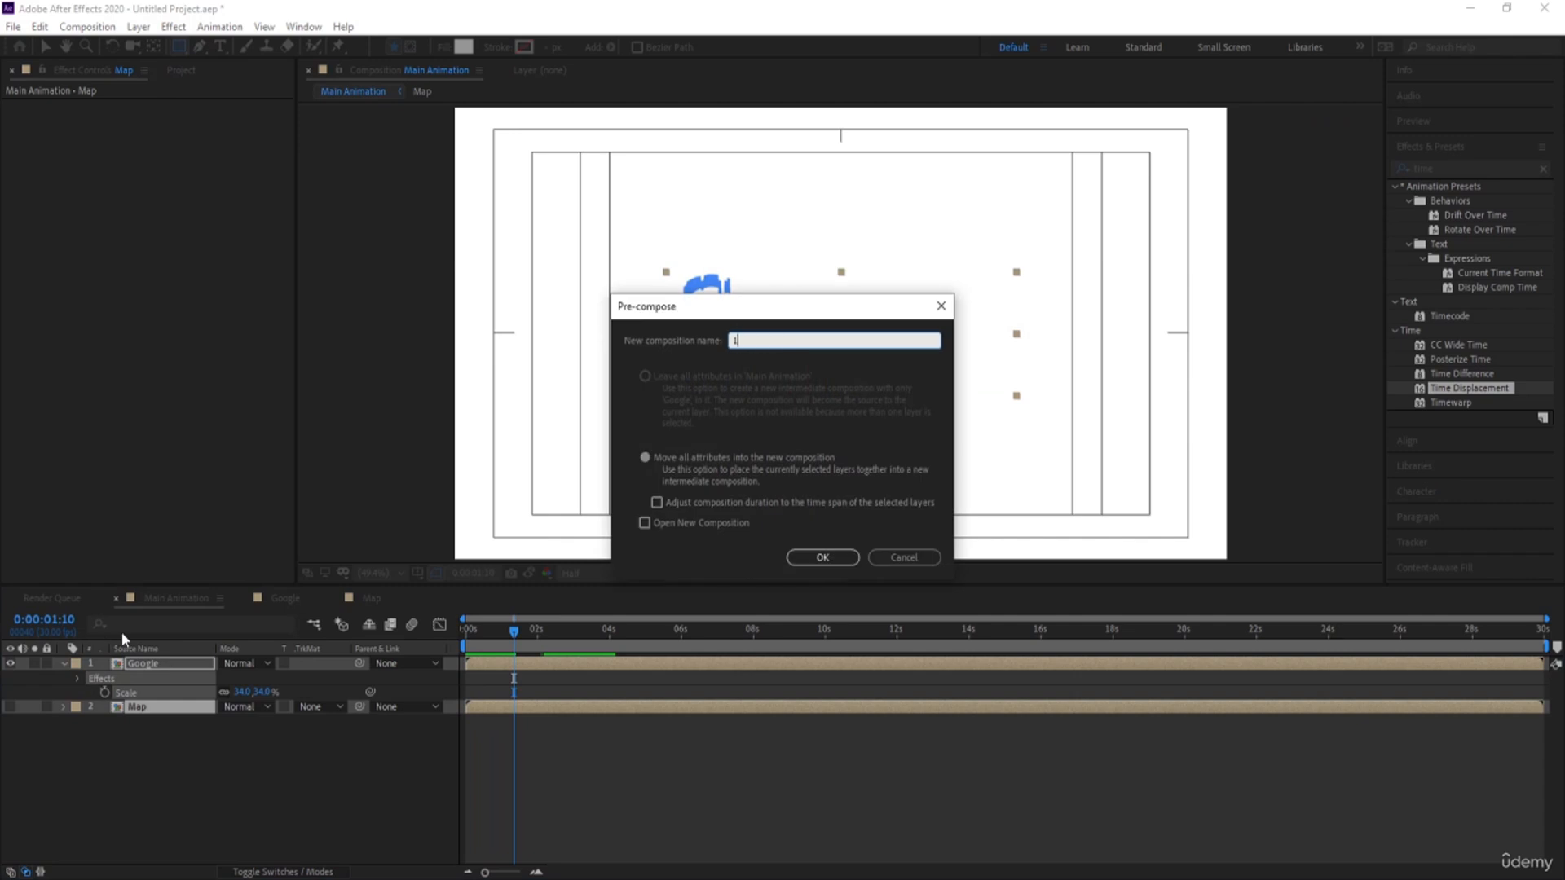
key(Return)
key(ctrl+0)
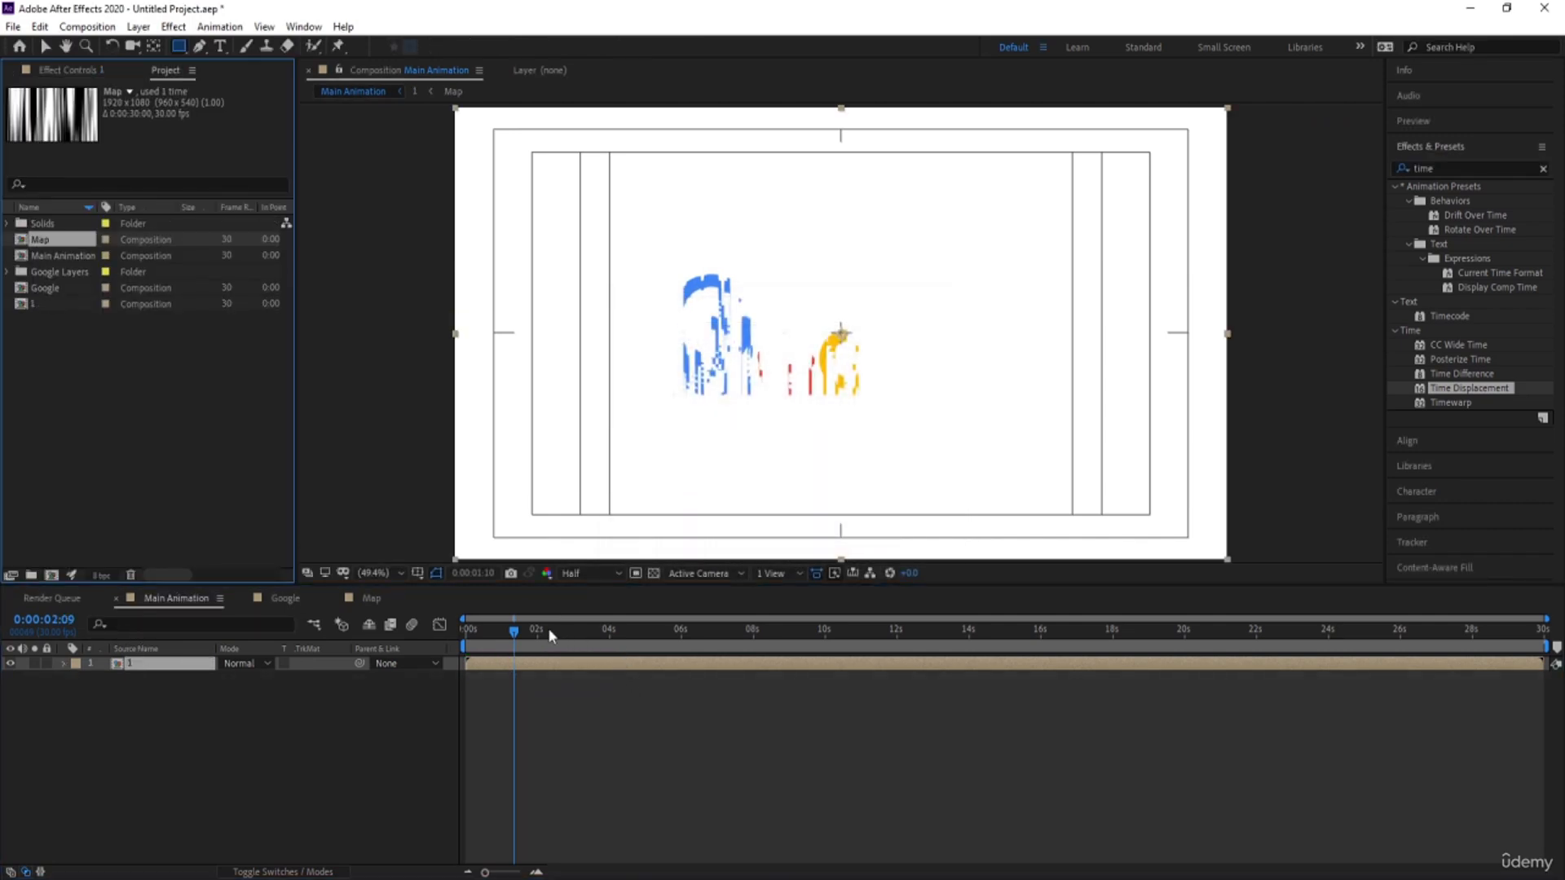
Move the current time to 0:00:05:07, where the logo is fully formed, and duplicate layer 1 four times
drag(549, 634, 657, 640)
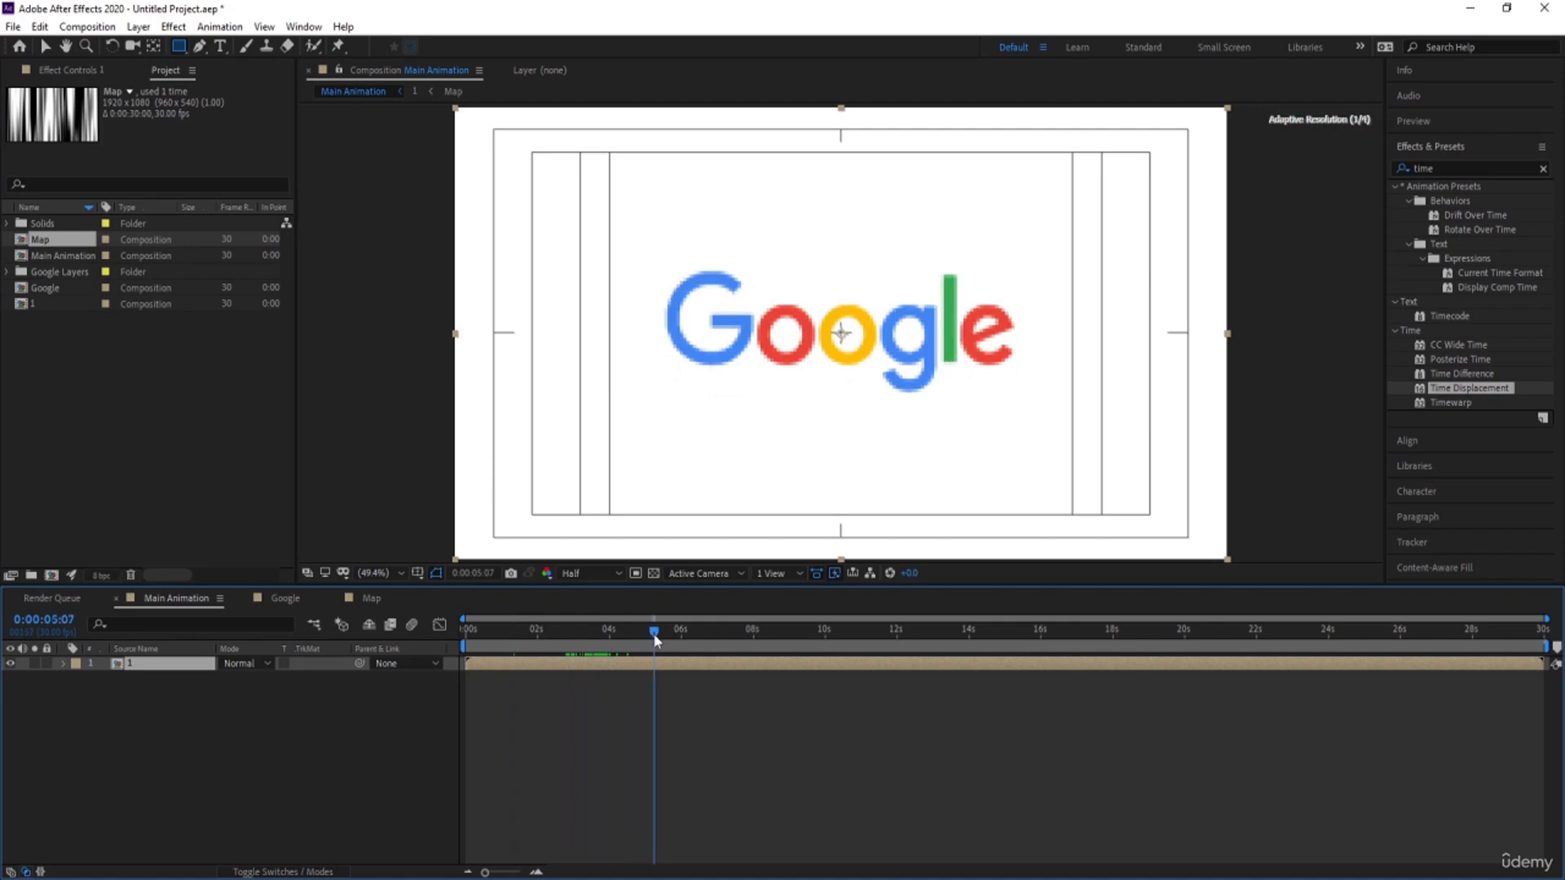
click(181, 697)
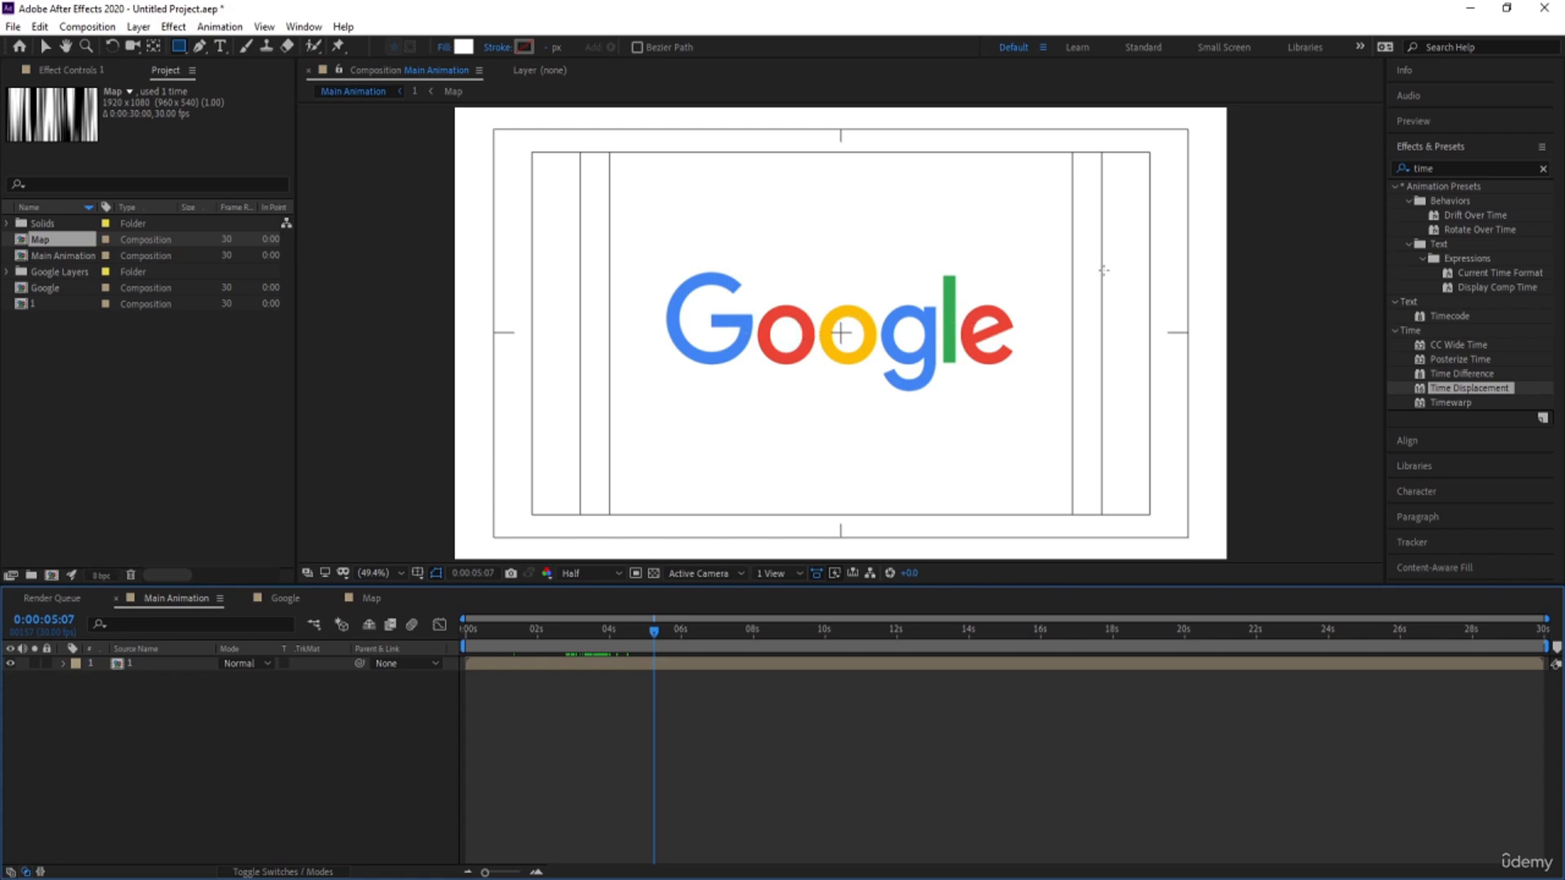
click(147, 664)
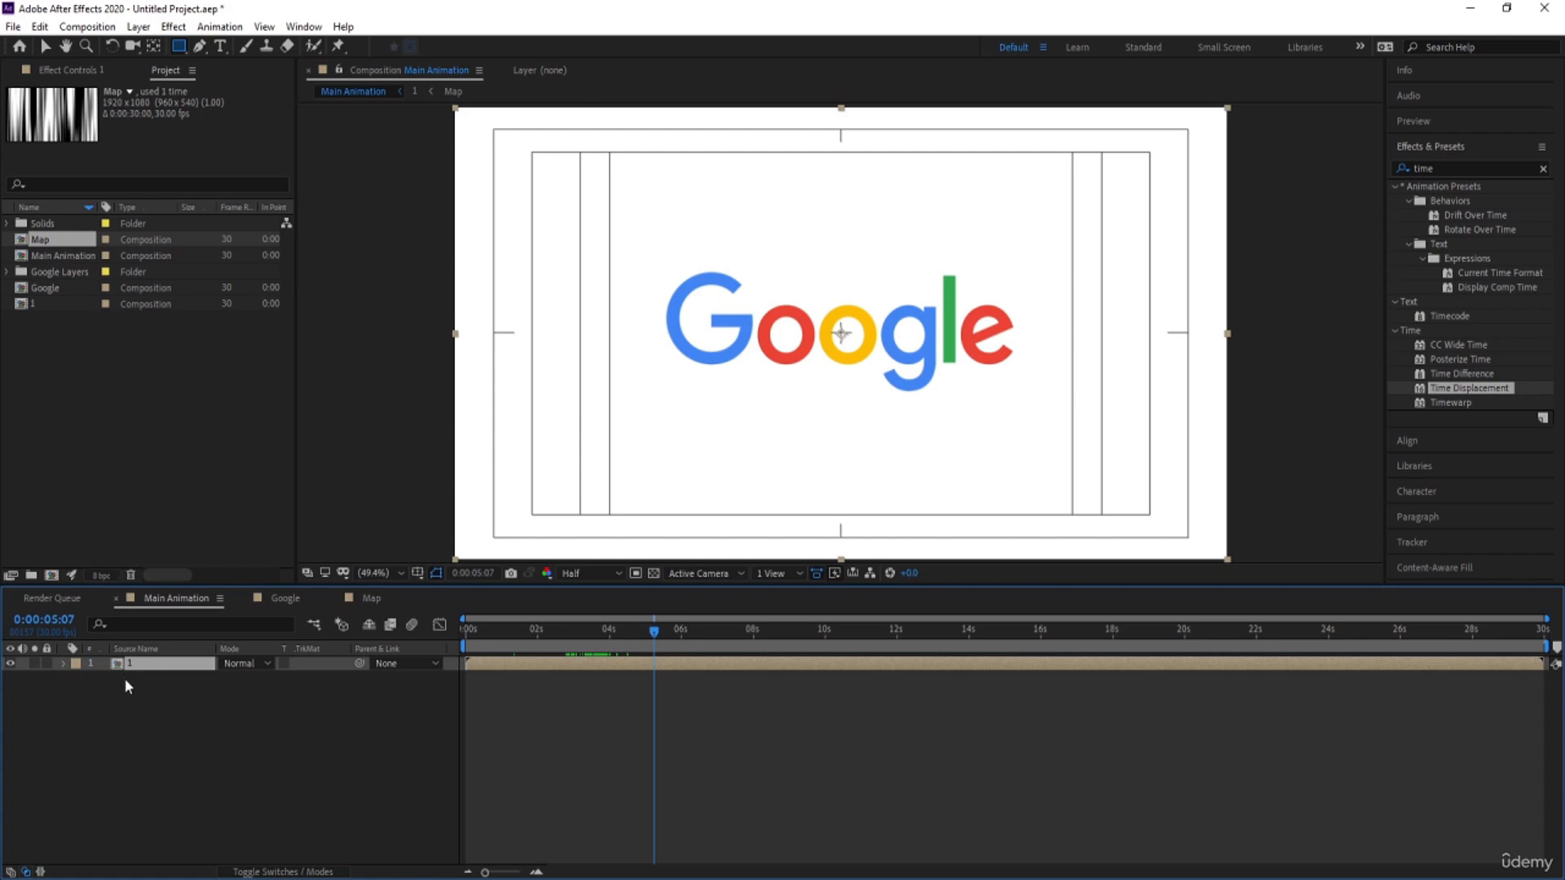
key(ctrl+d)
key(ctrl+d)
key(ctrl+d)
key(ctrl+d)
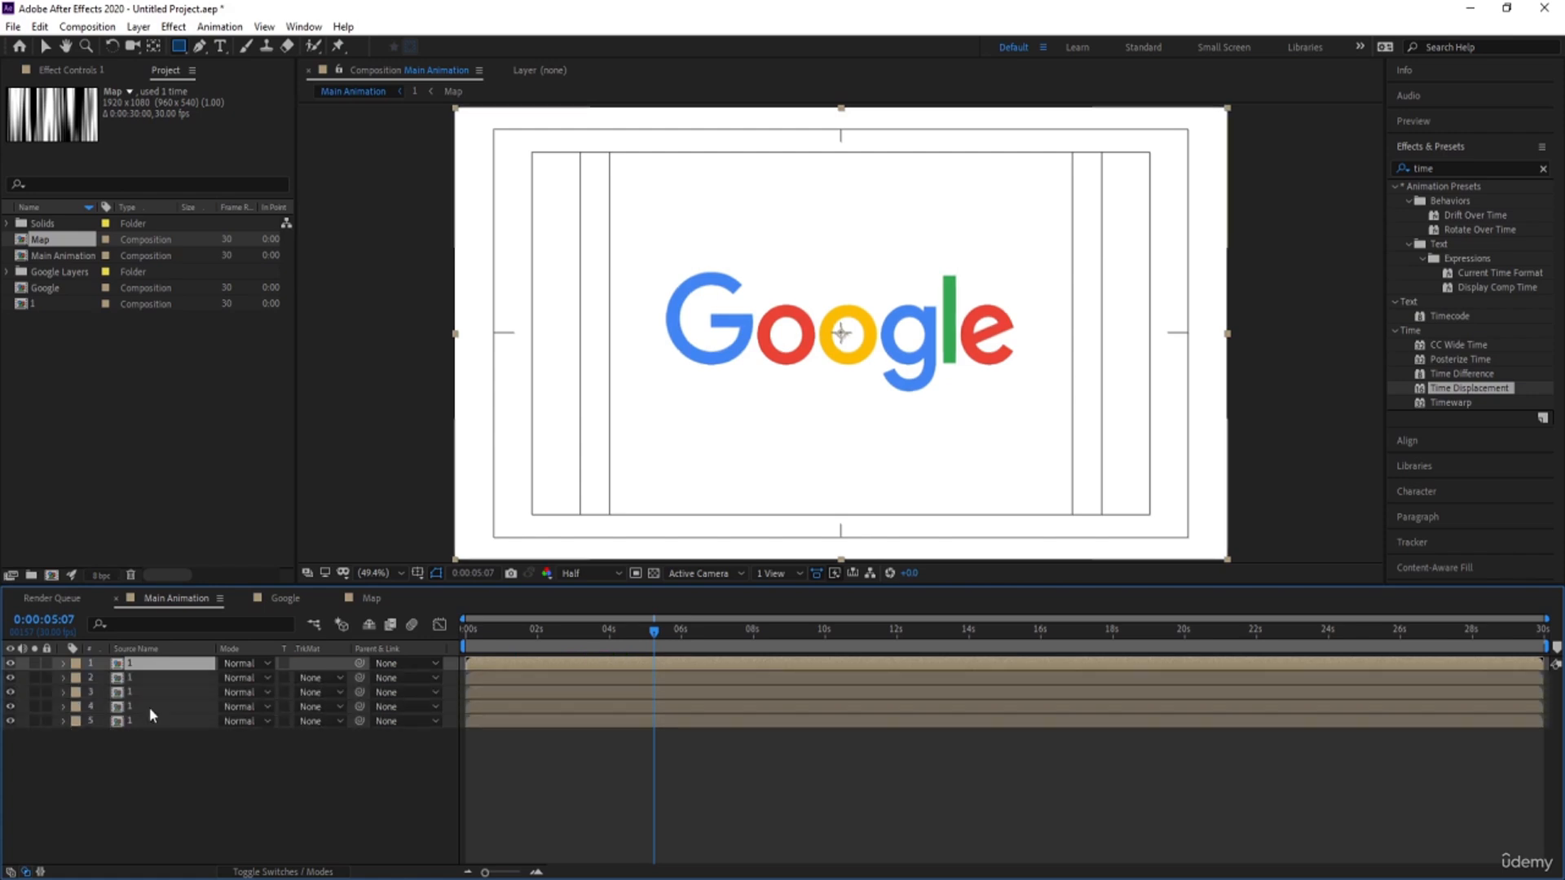
Apply a Fill effect to the bottommost layer and sample its color from the logo's blue G
click(139, 745)
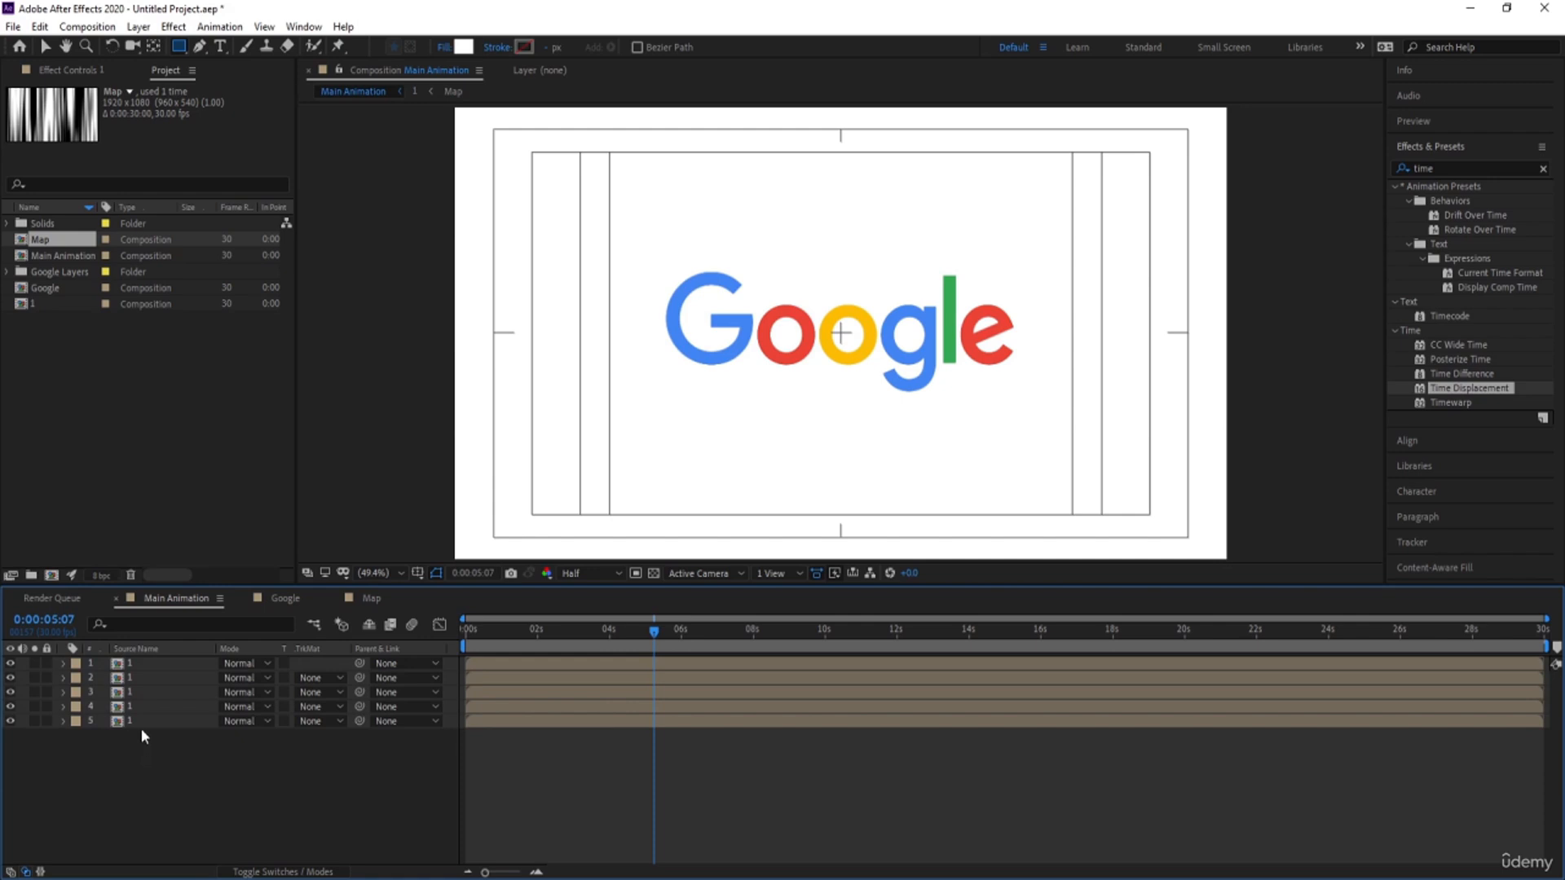
click(136, 723)
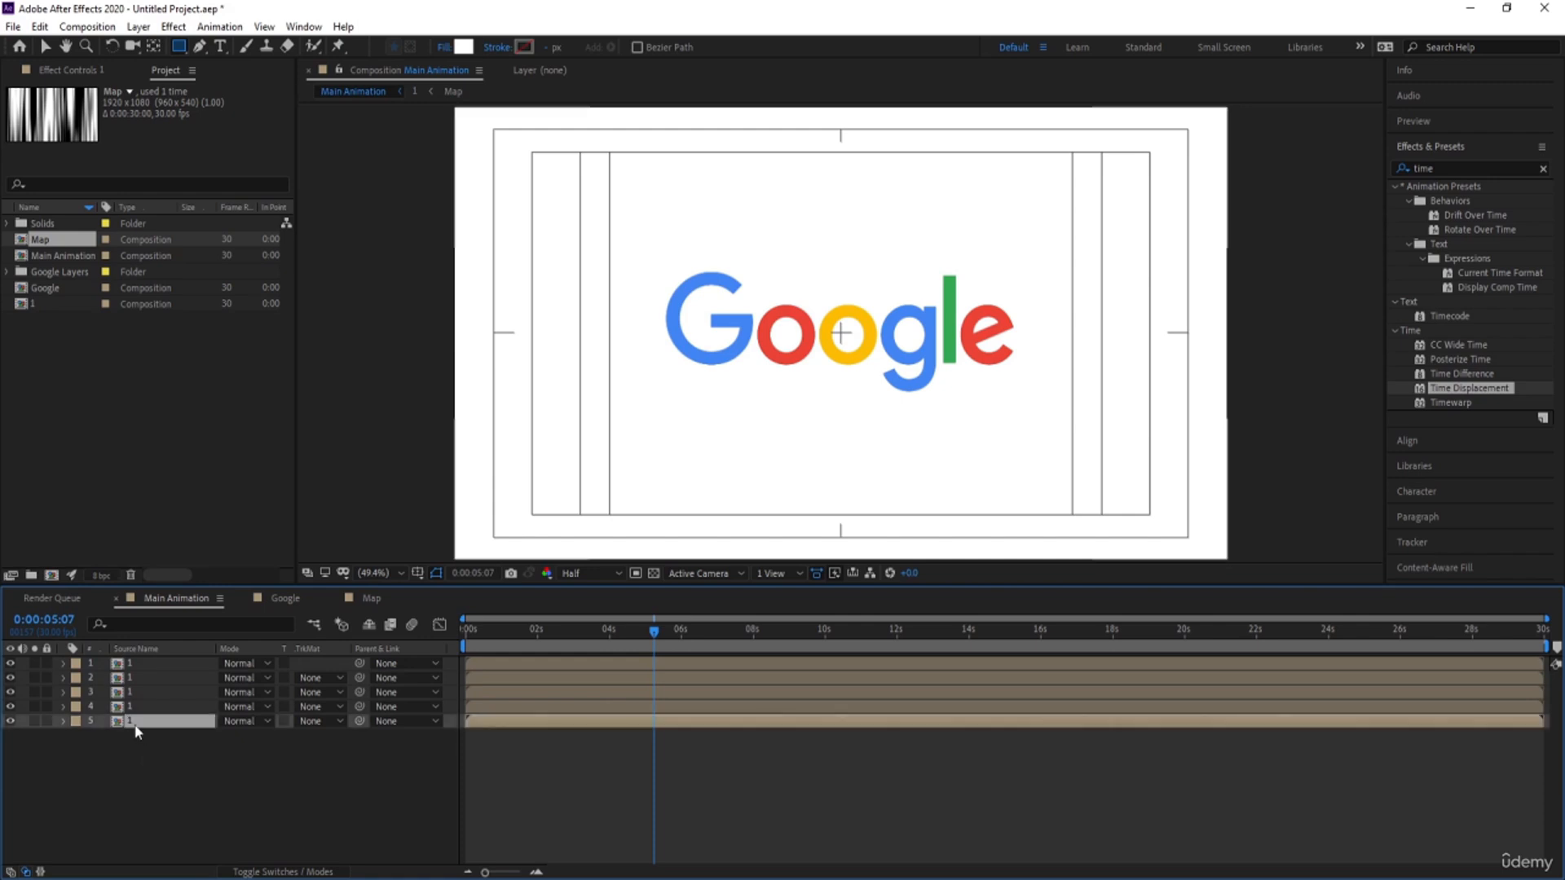
click(1440, 168)
text(fi)
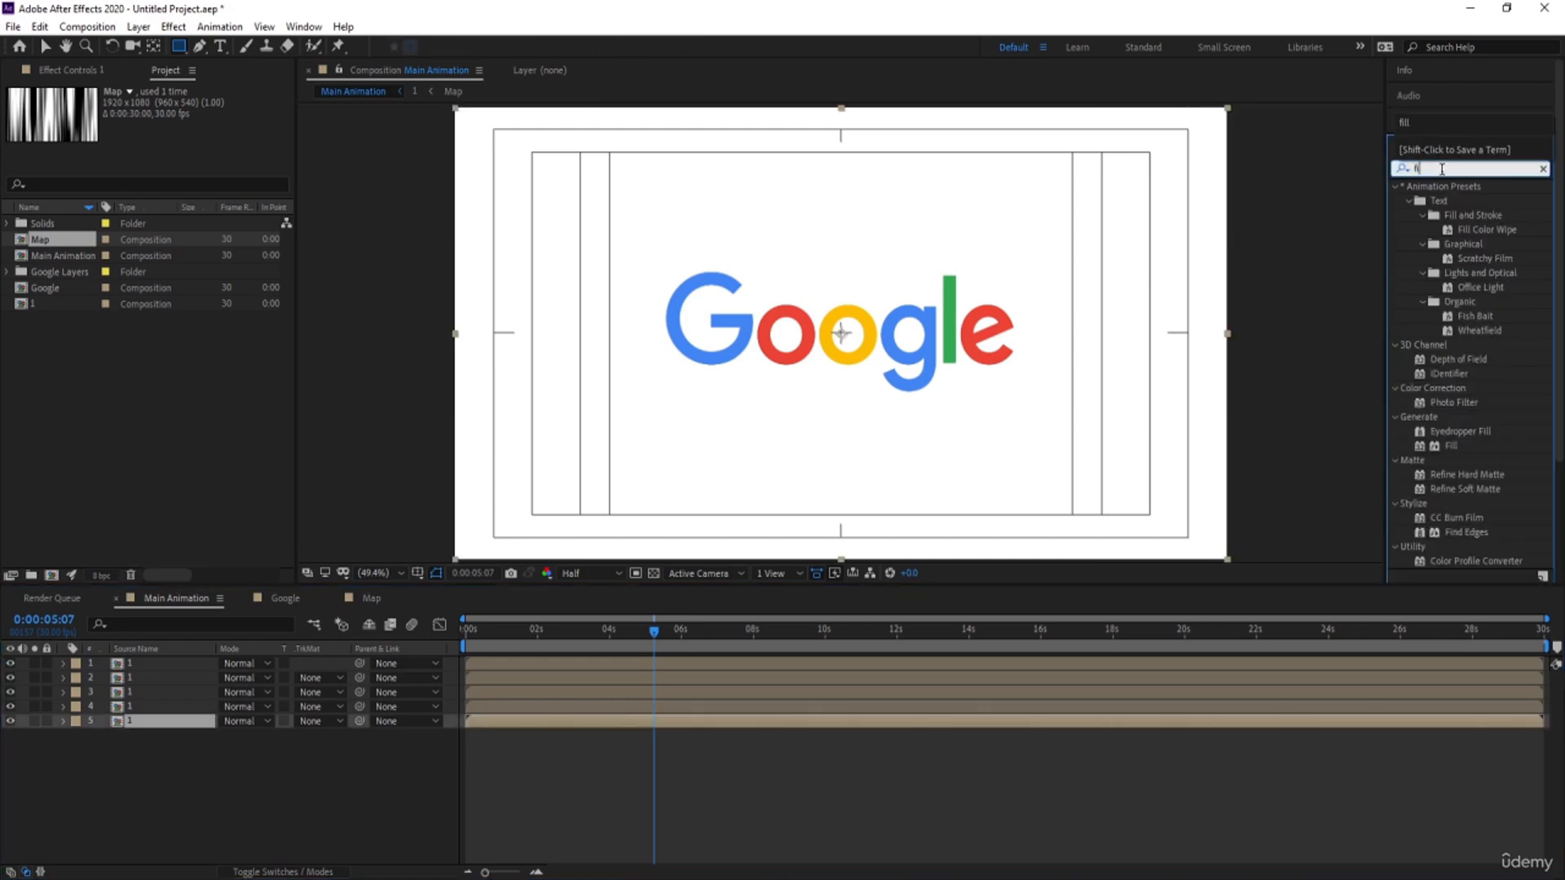
text(ll)
double_click(1449, 274)
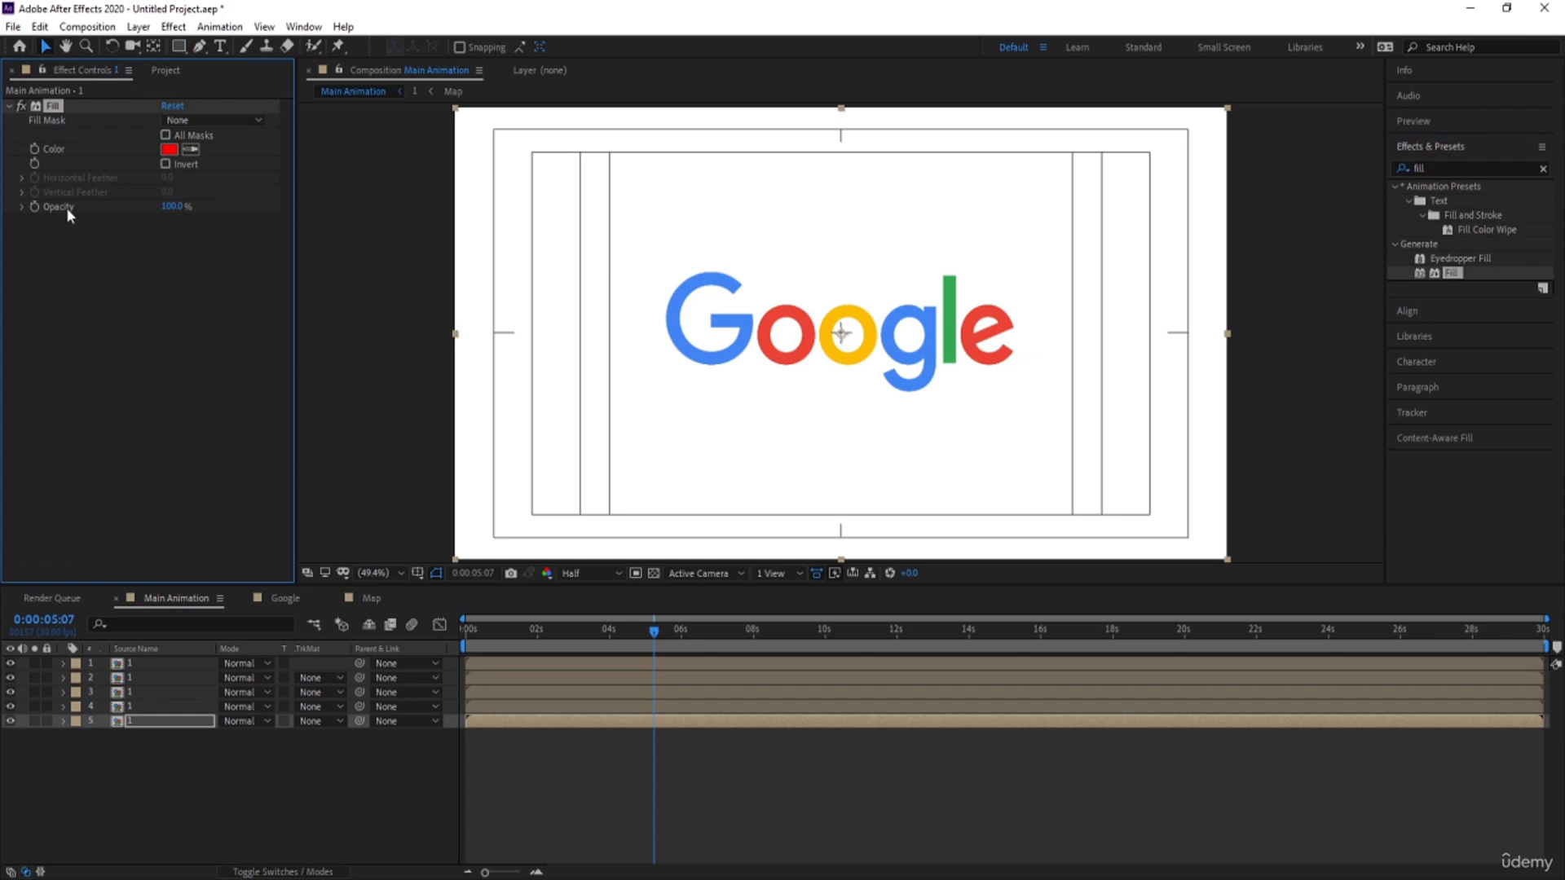
click(191, 150)
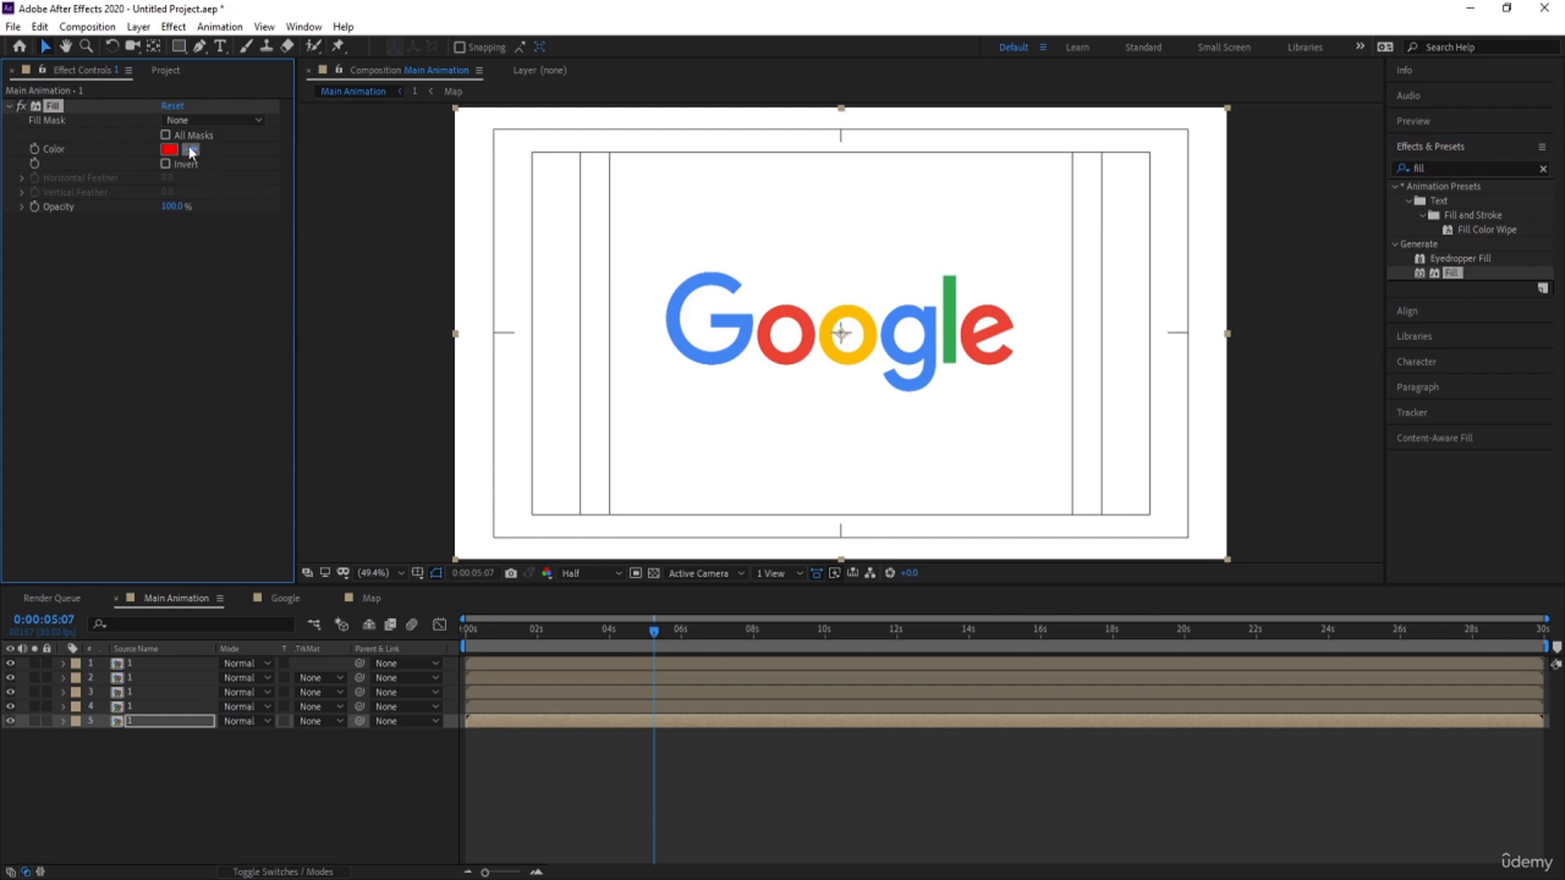
click(691, 285)
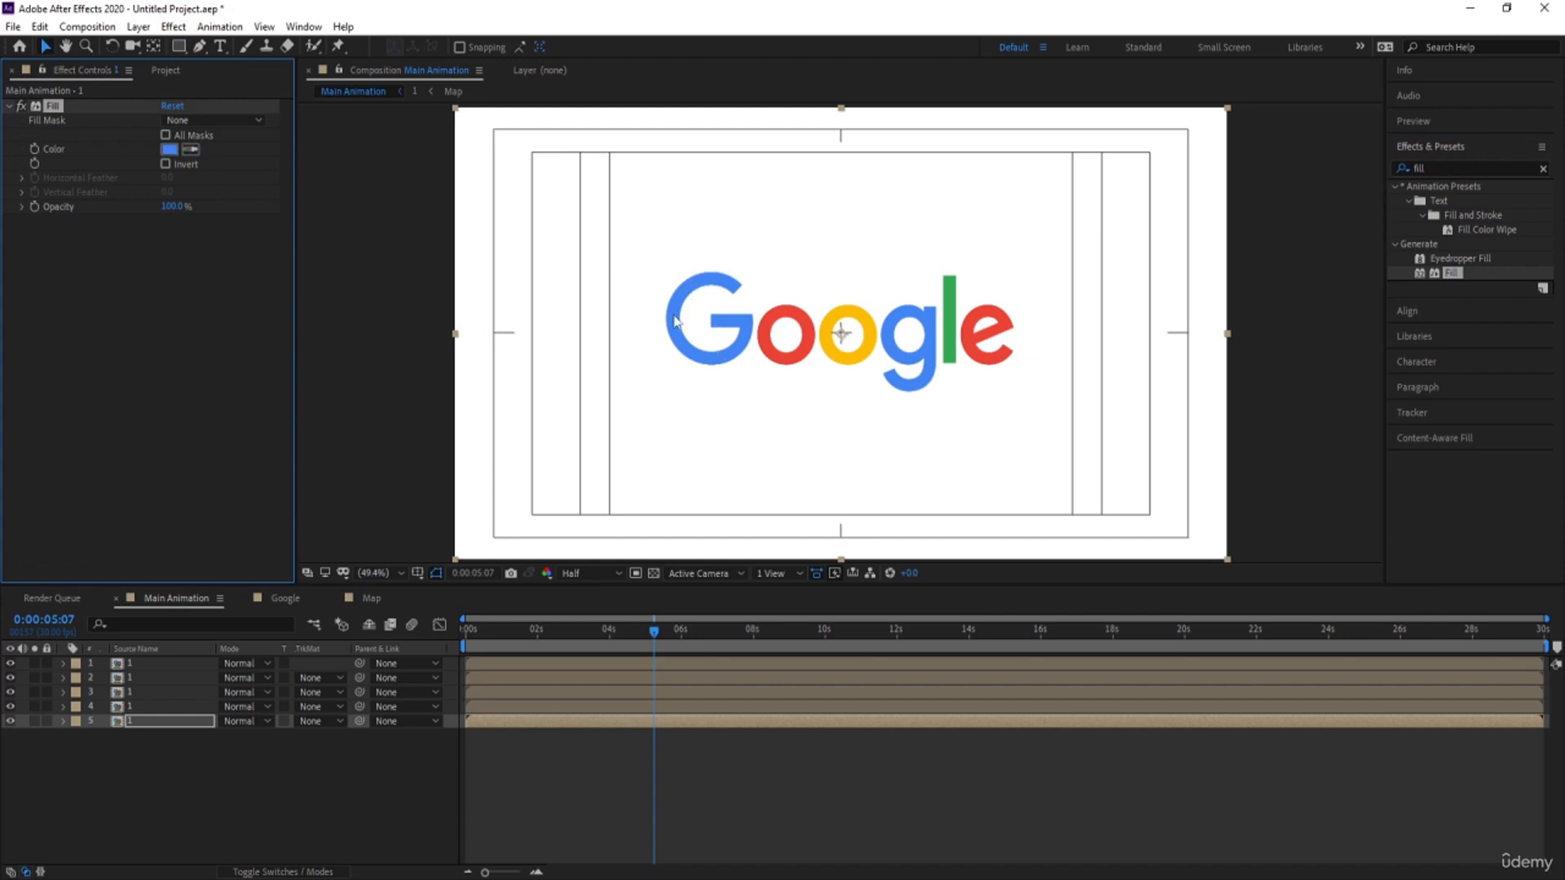
Apply a Fill effect to the fourth layer and sample its color from the logo's red o
click(158, 704)
double_click(1455, 273)
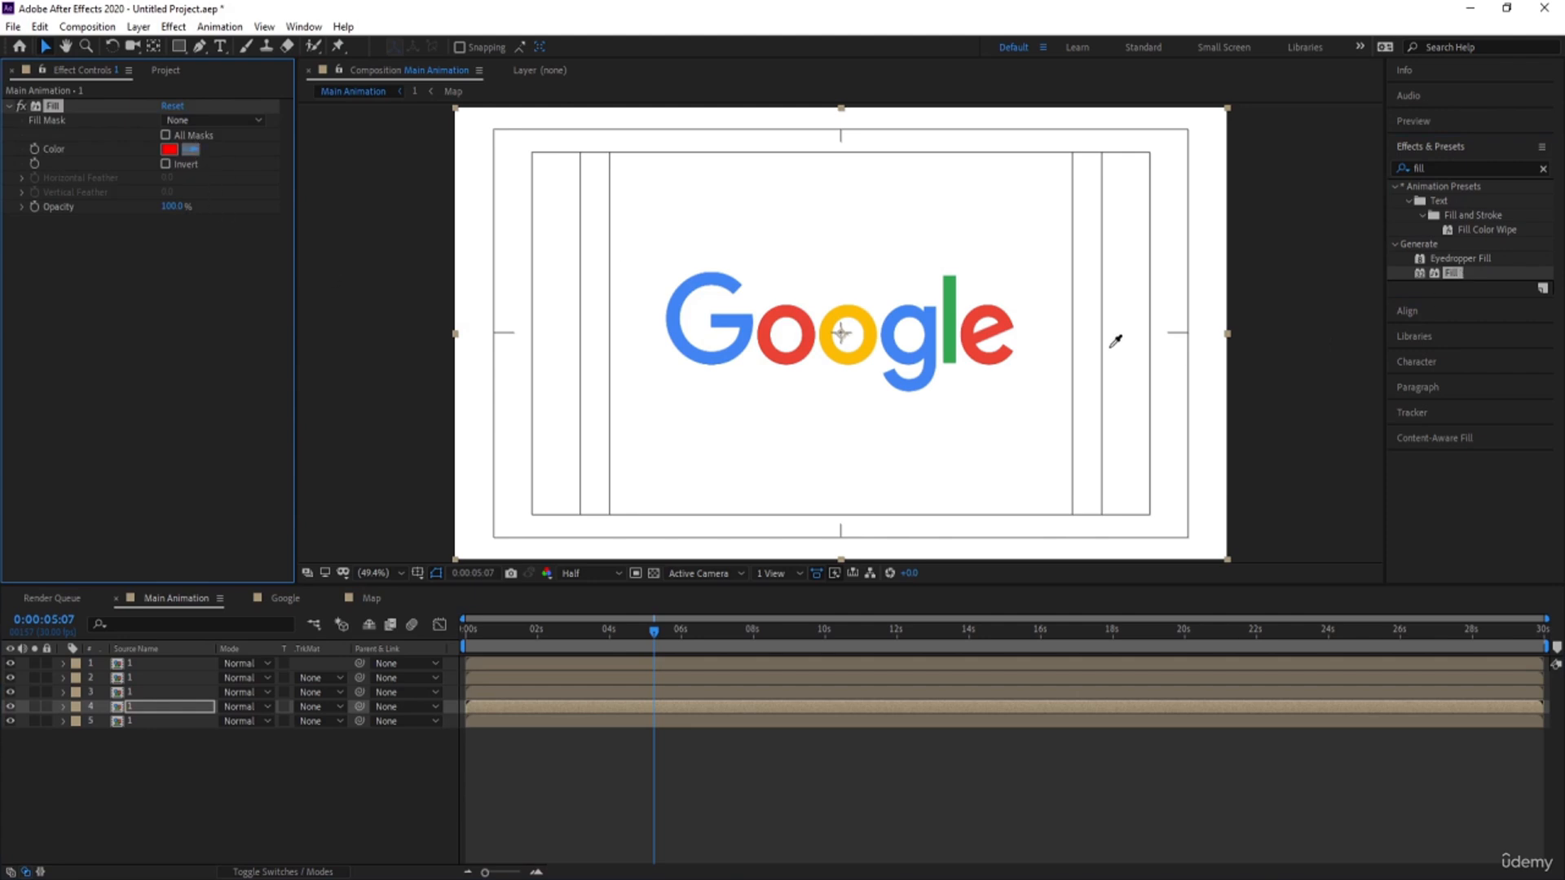
click(784, 310)
Apply a Fill effect to the third layer and sample its color from the logo's yellow o
click(134, 692)
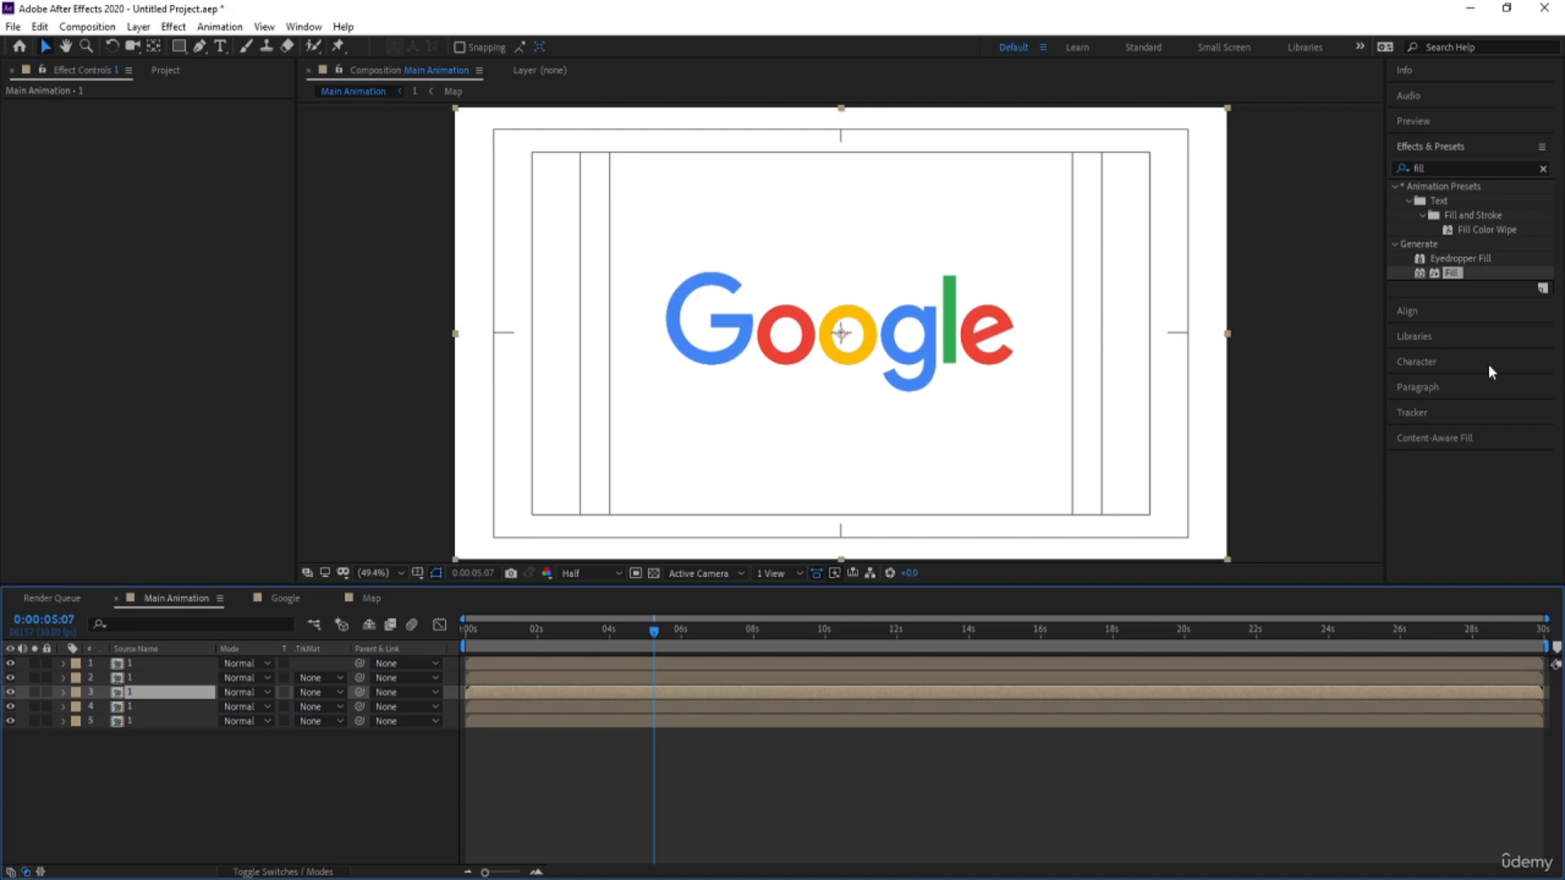
drag(1453, 282, 460, 173)
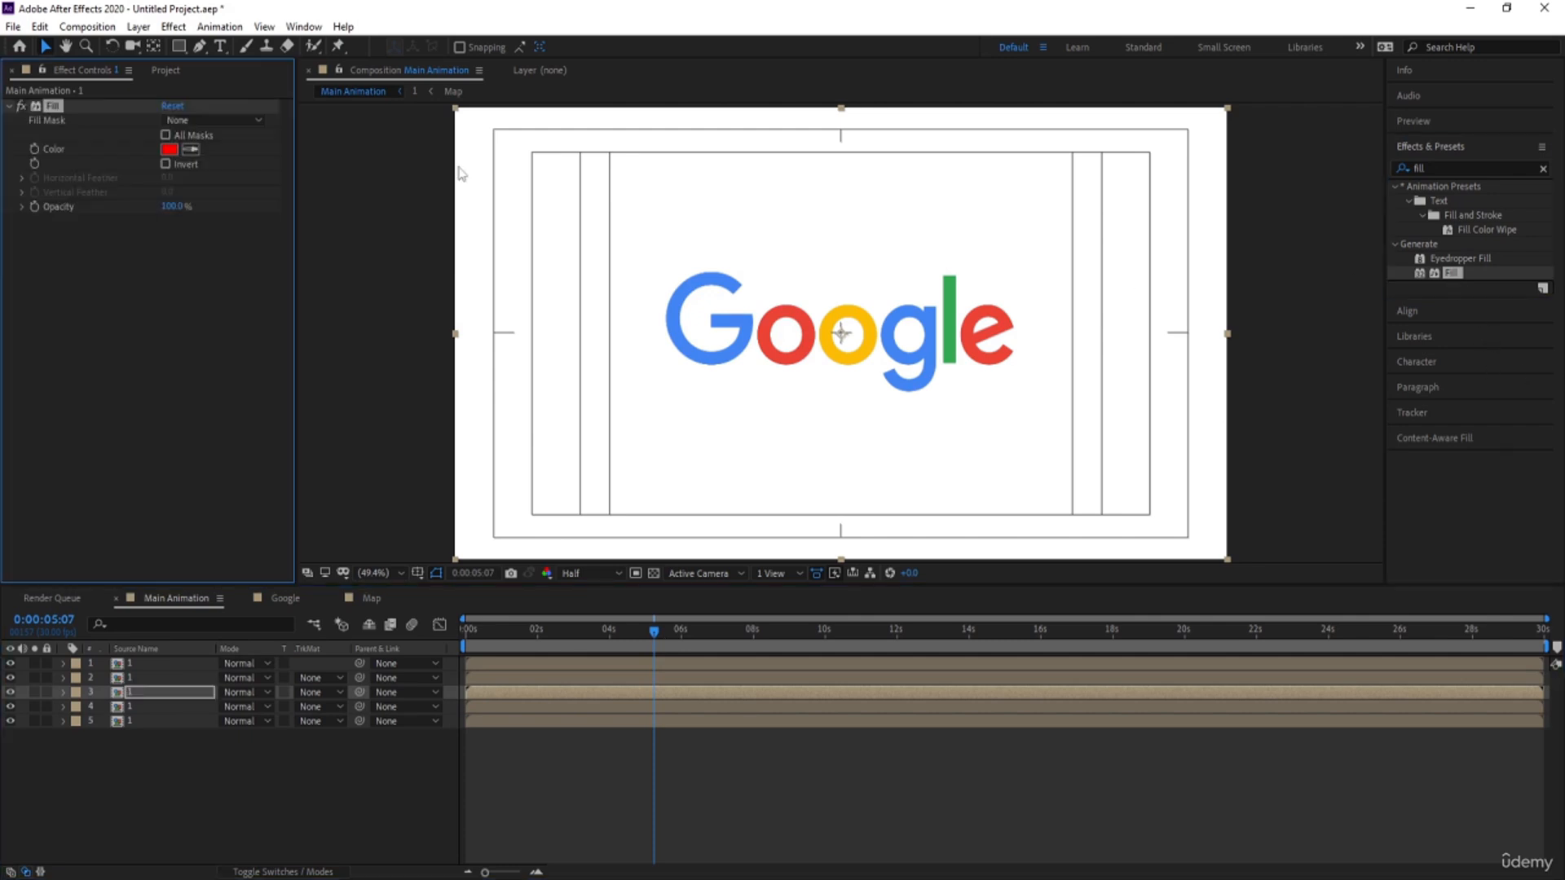
click(190, 149)
click(864, 314)
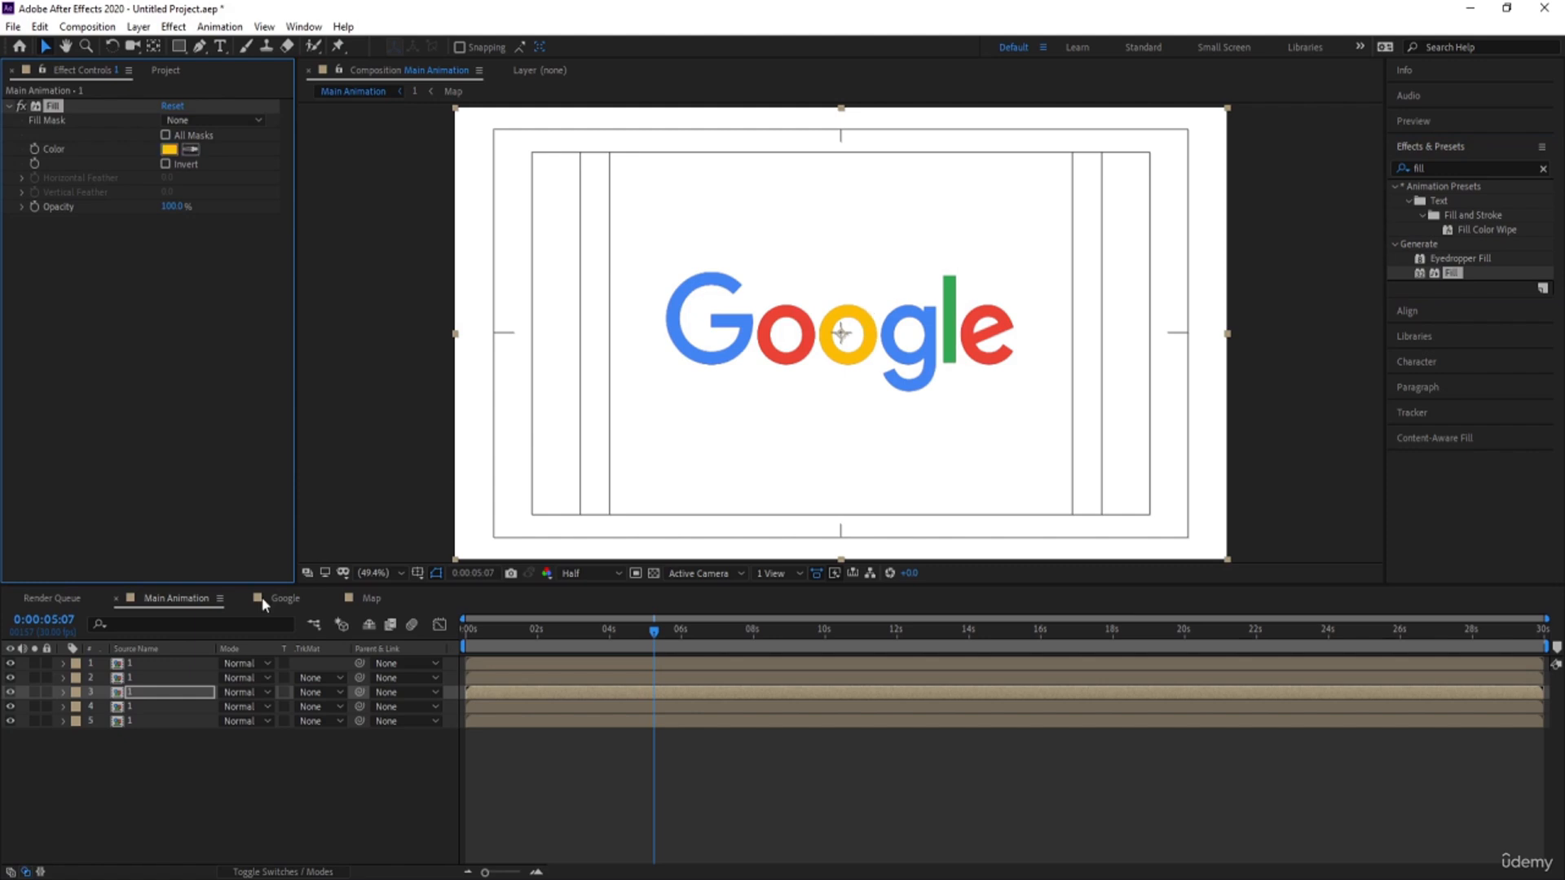
Apply a Fill effect to the second layer and sample its color from the logo's green l
click(163, 706)
click(128, 678)
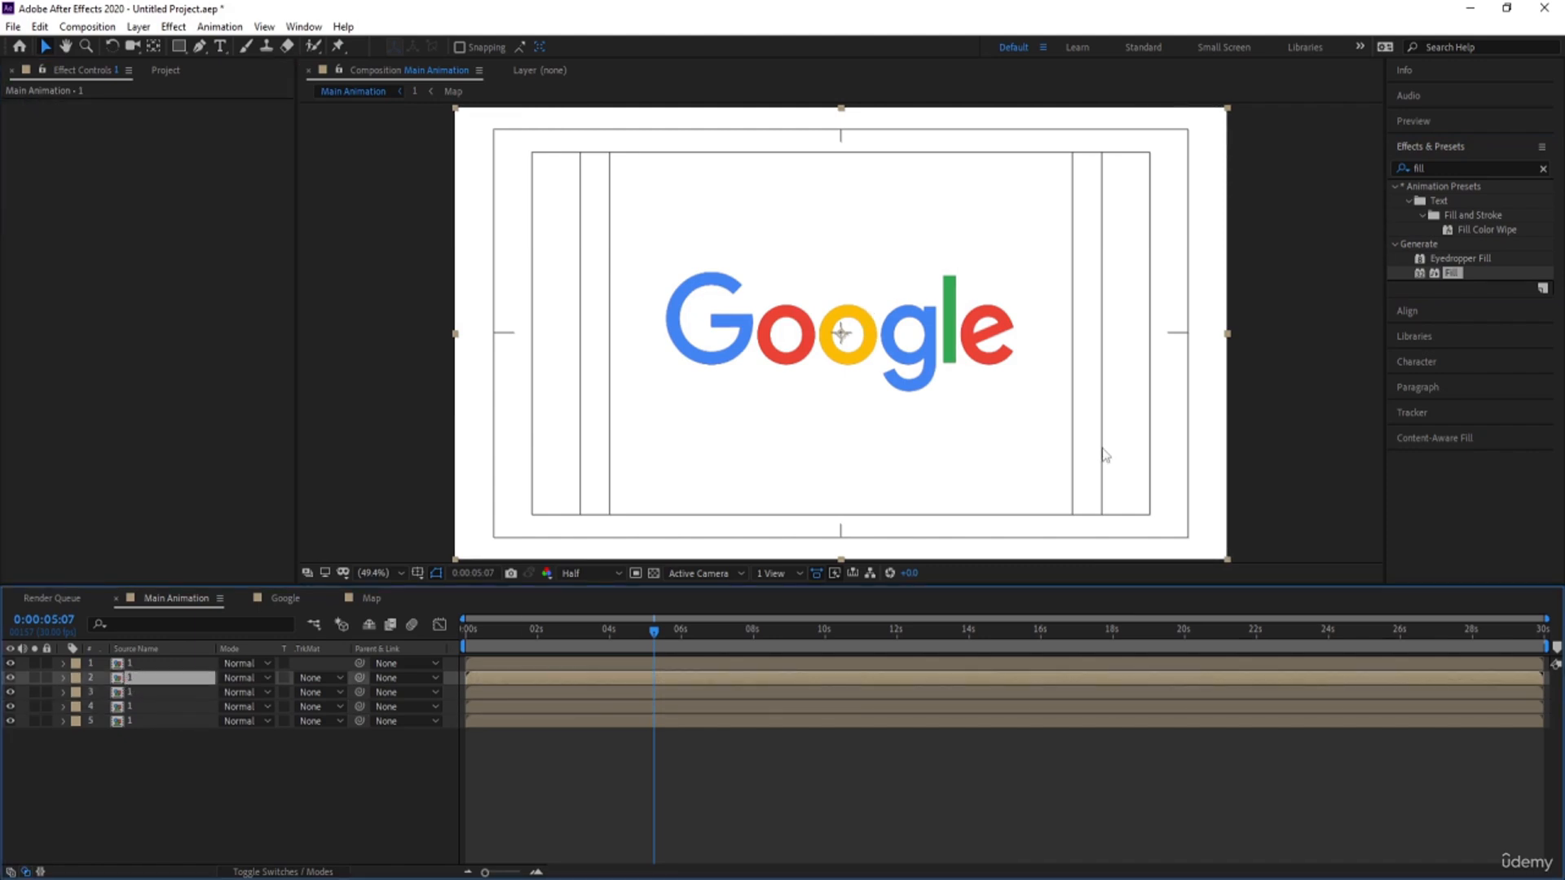
double_click(1451, 273)
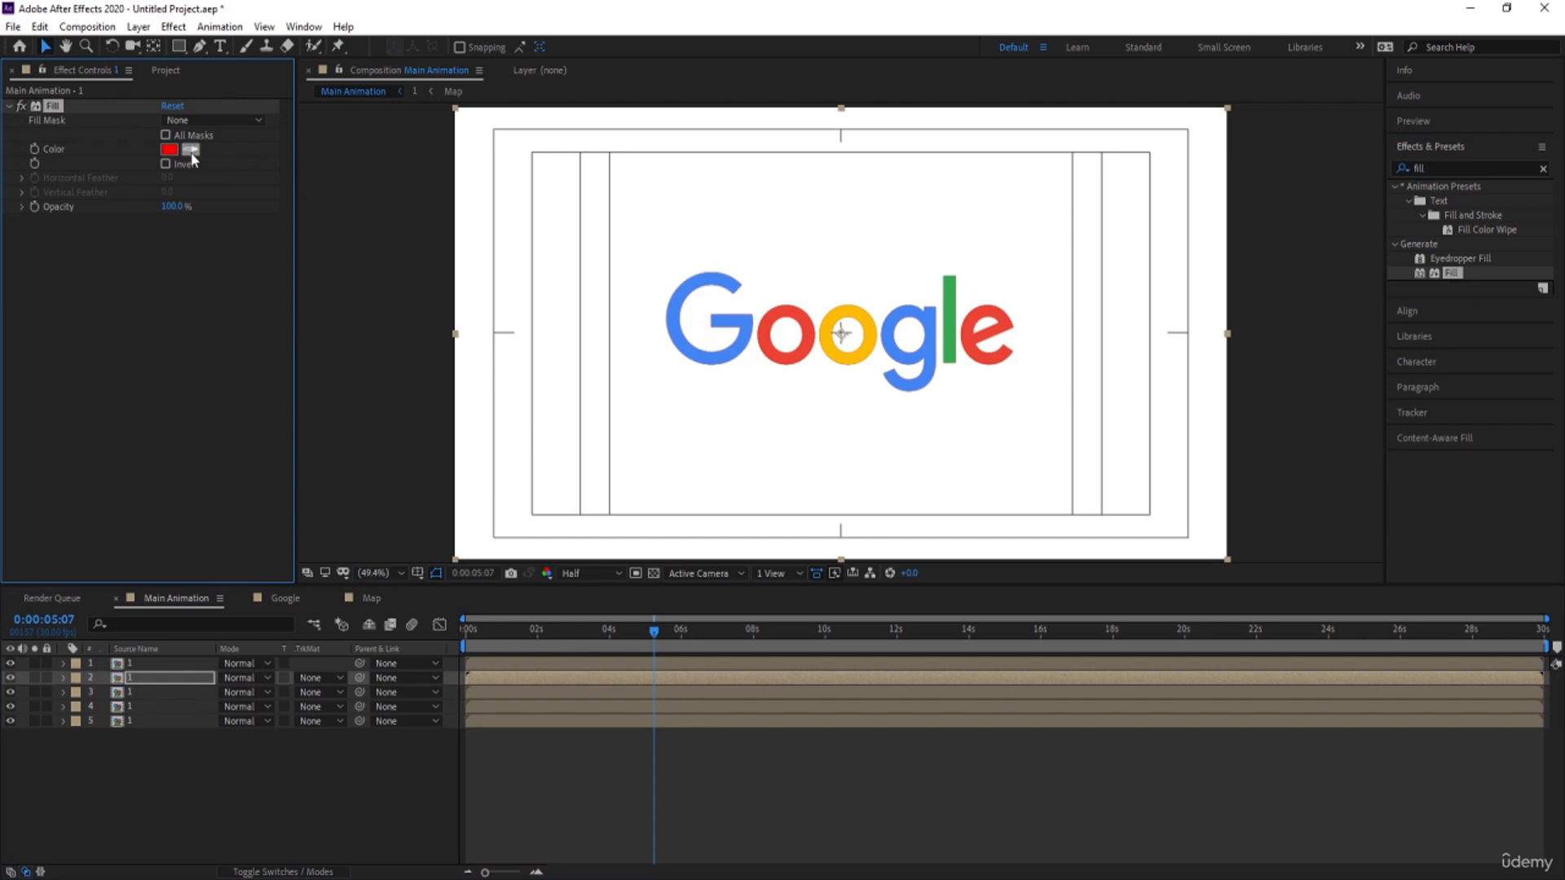
click(190, 149)
click(950, 289)
Shift the red-filled fourth layer to start at 0:00:00:10 and the yellow-filled third layer to start at 0:00:00:20
click(585, 776)
key(=)
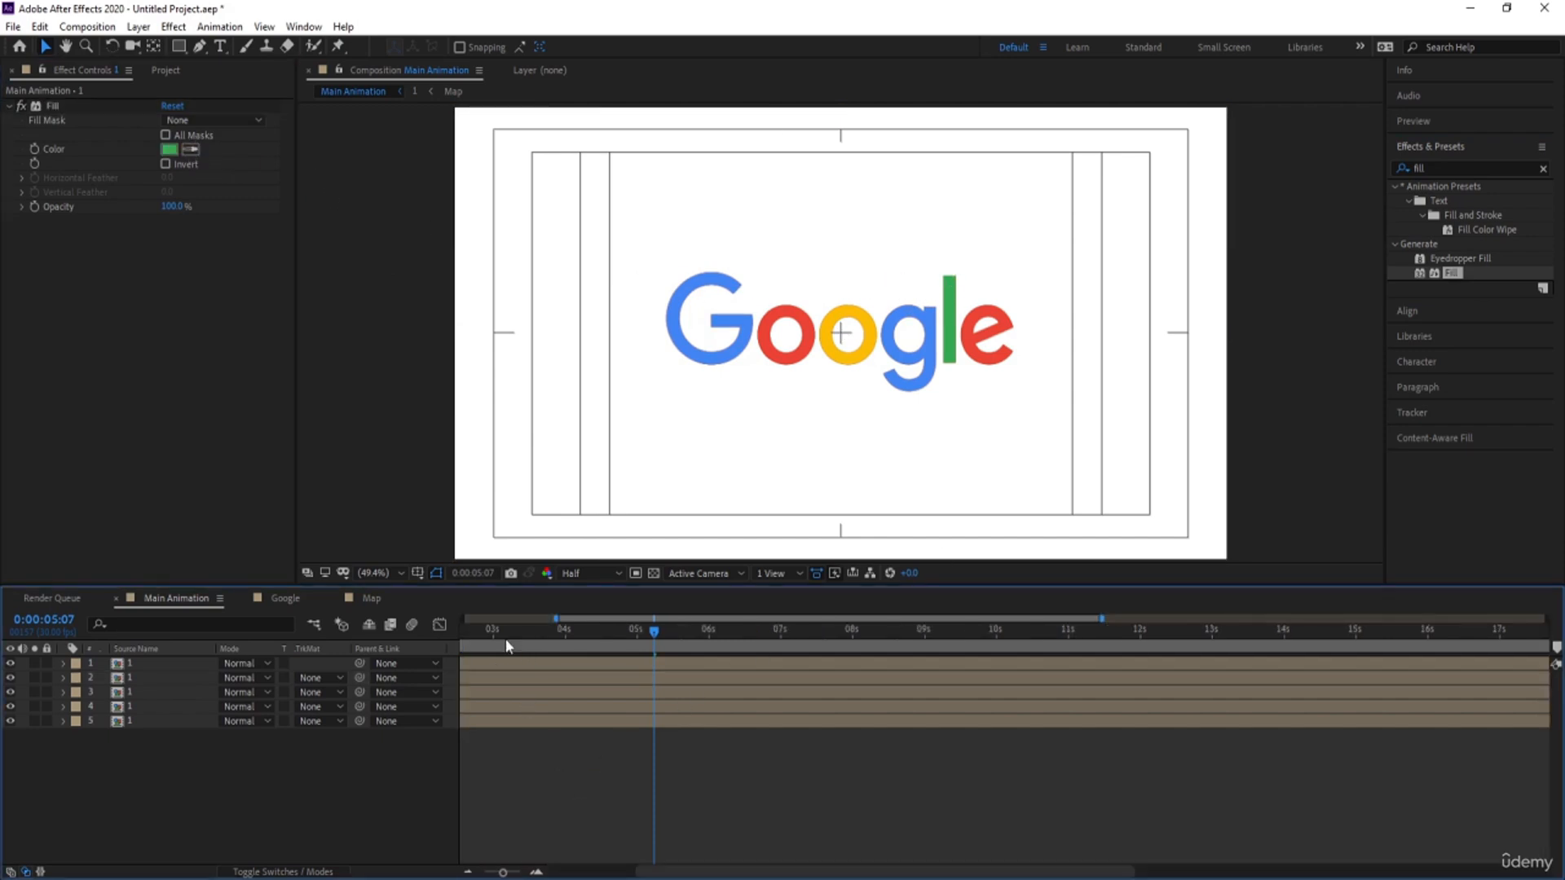
drag(504, 632, 365, 632)
key(=)
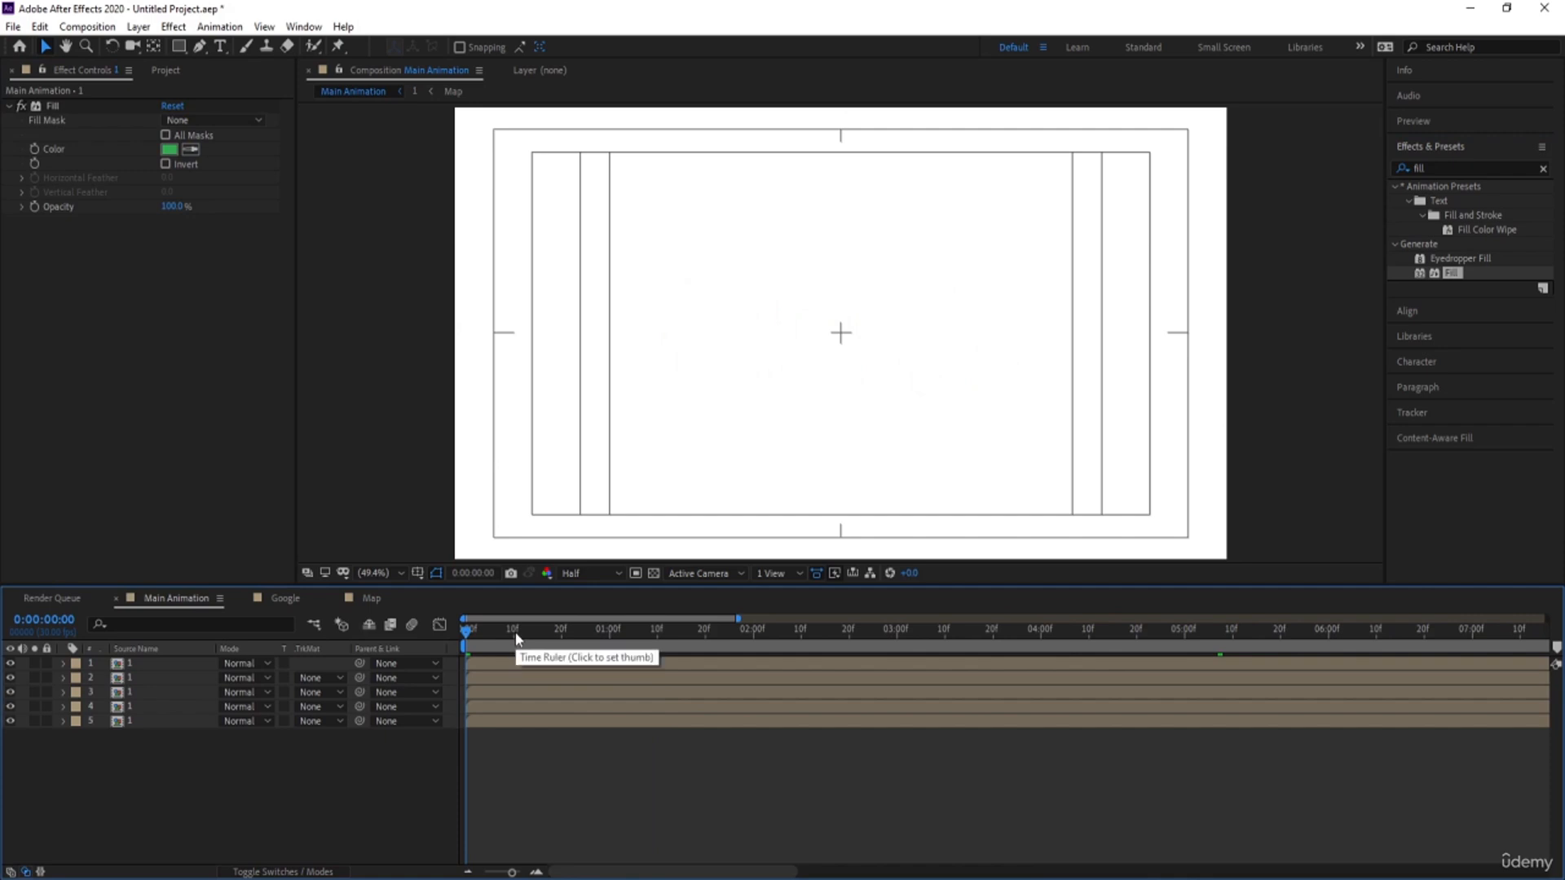
click(512, 632)
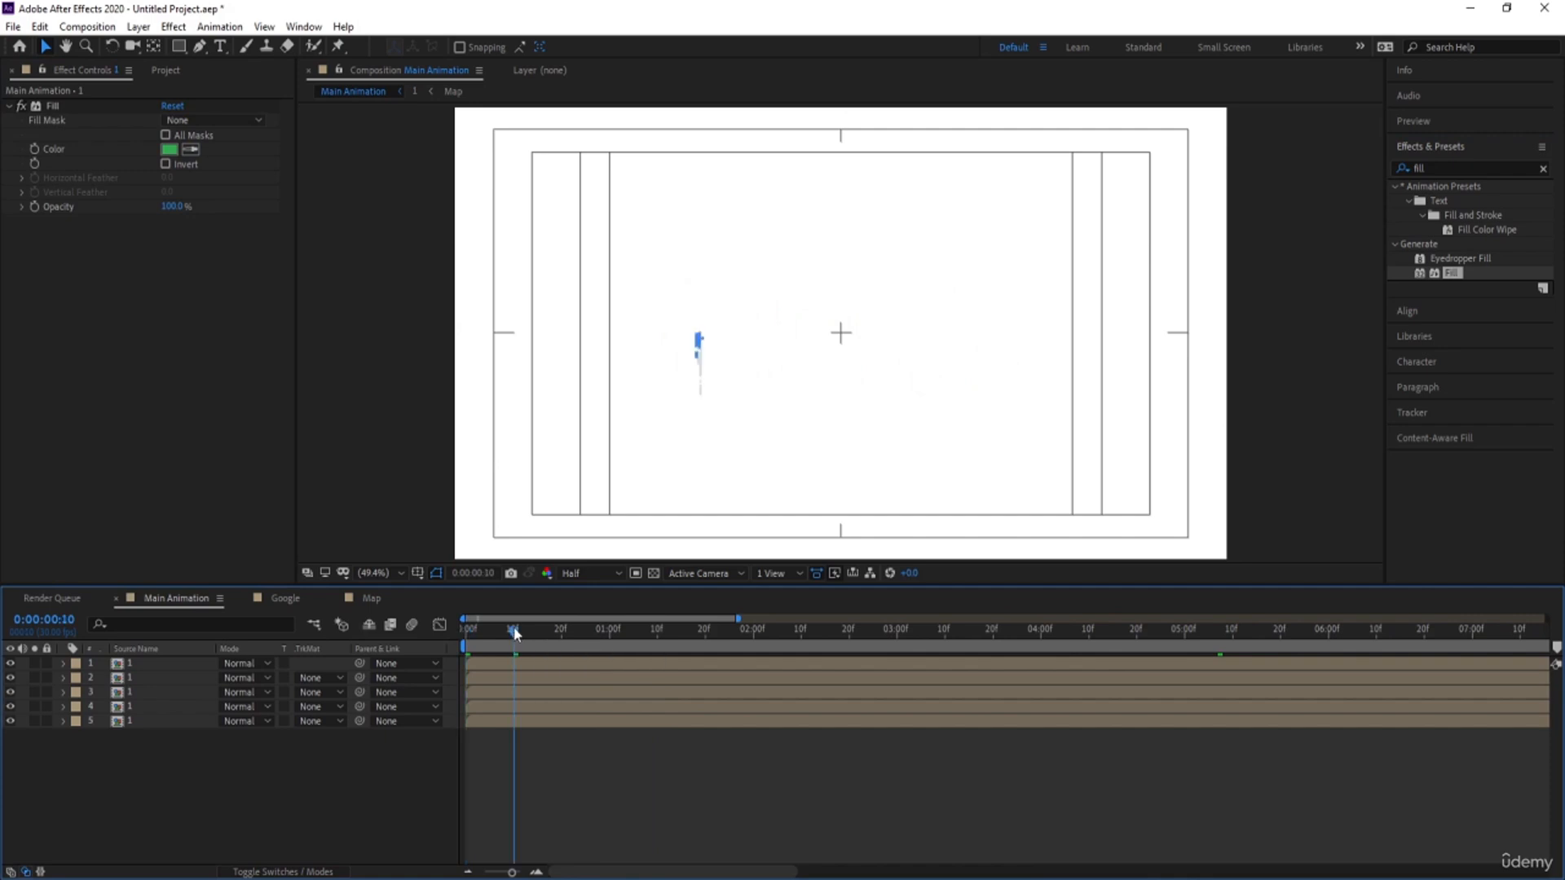
click(512, 706)
key(alt+bracketleft)
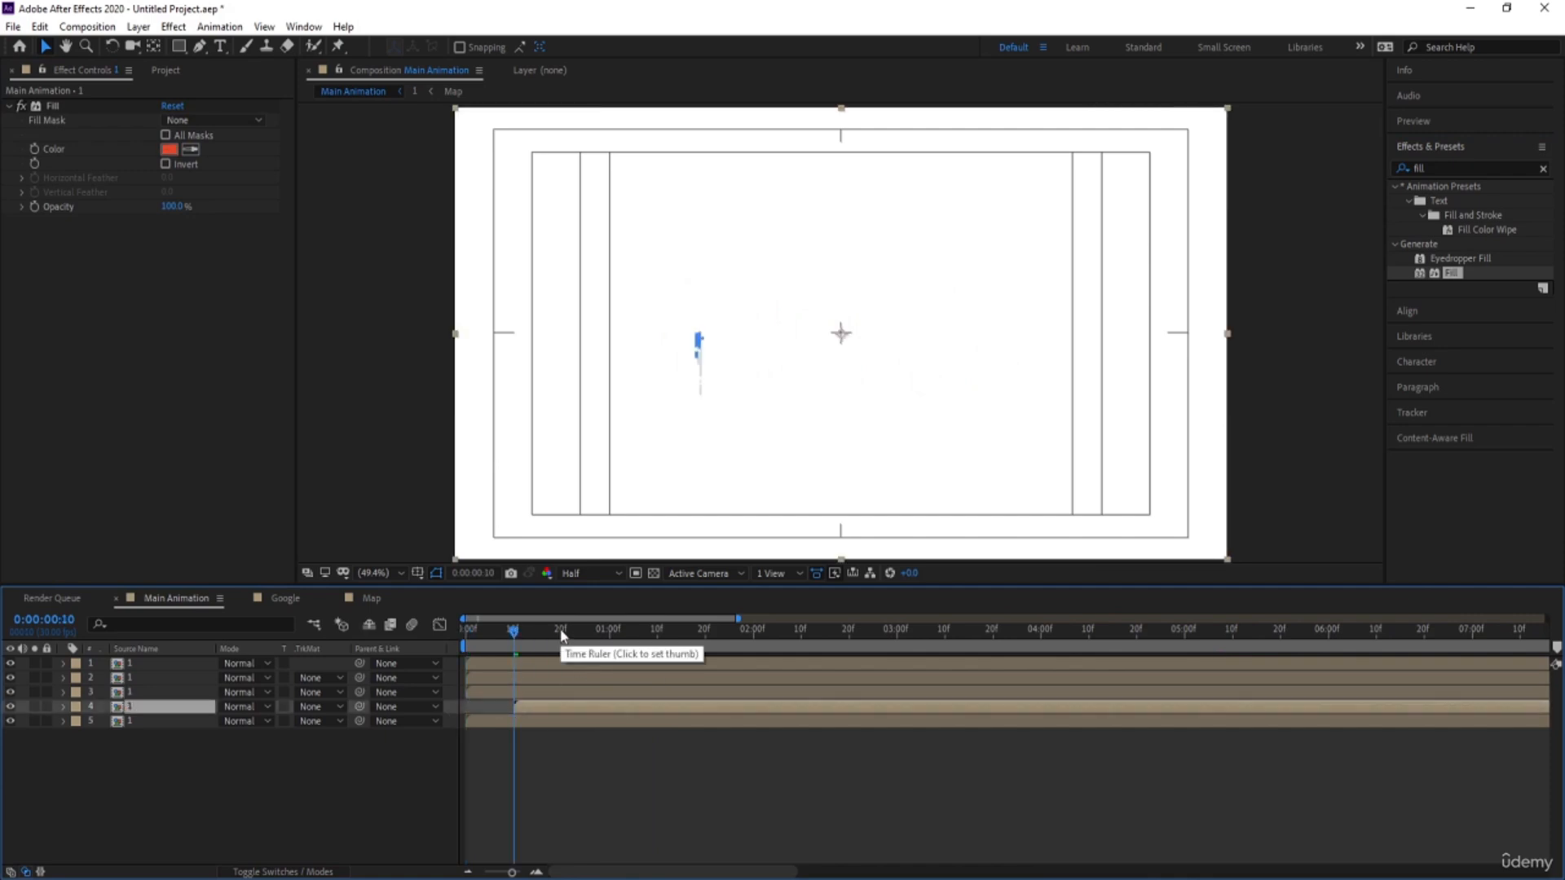
click(561, 633)
click(570, 693)
key(alt+bracketleft)
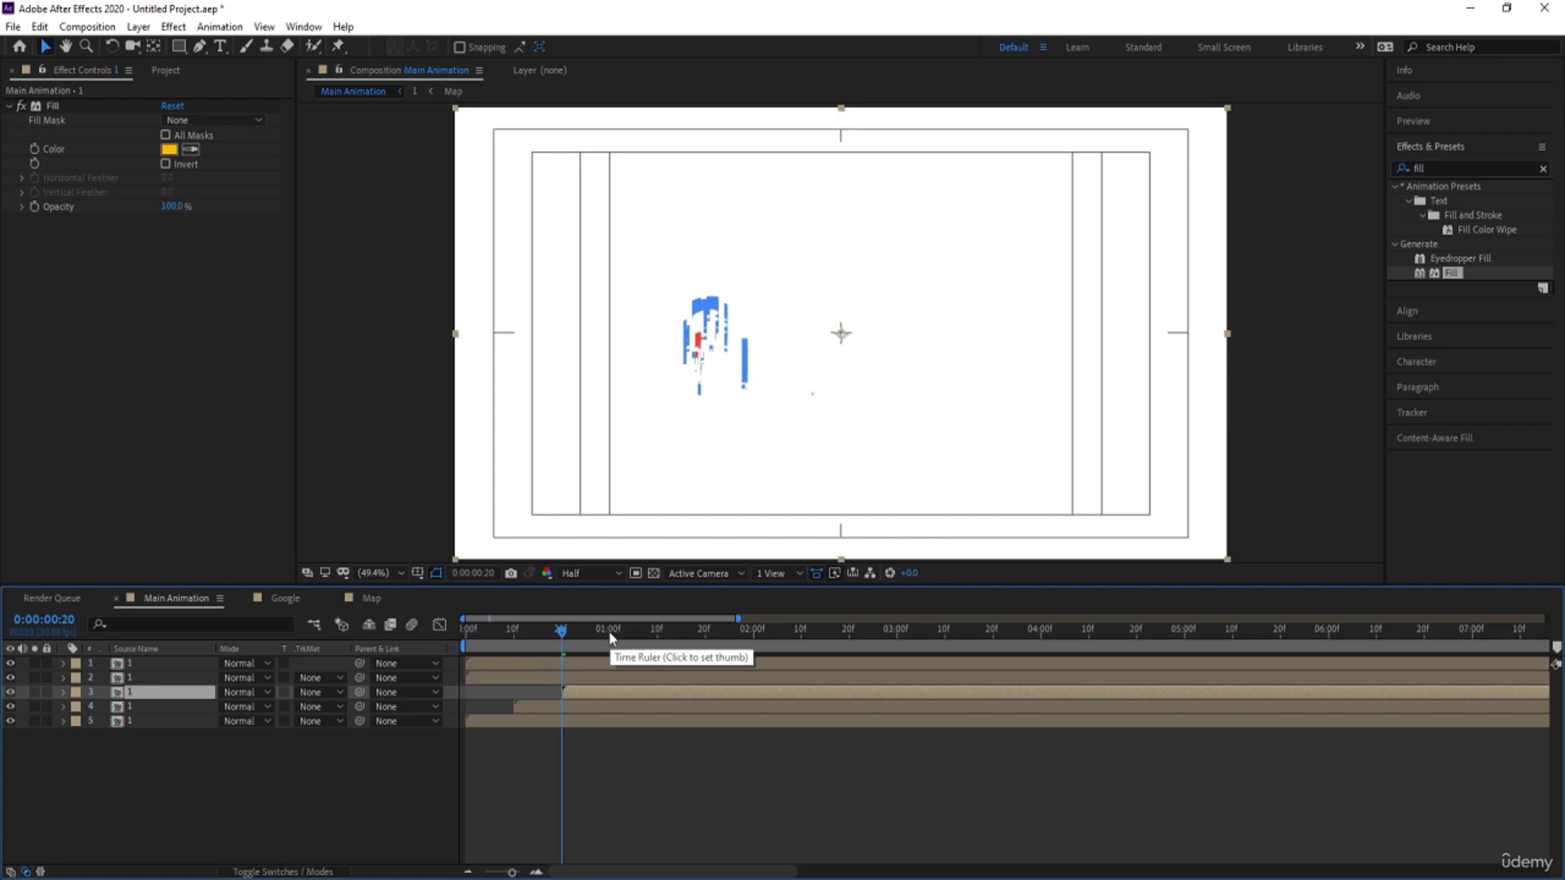
Shift the green-filled second layer to start at 0:00:01:00 and the topmost layer to start at 0:00:01:10
click(610, 633)
click(607, 678)
key(alt+bracketleft)
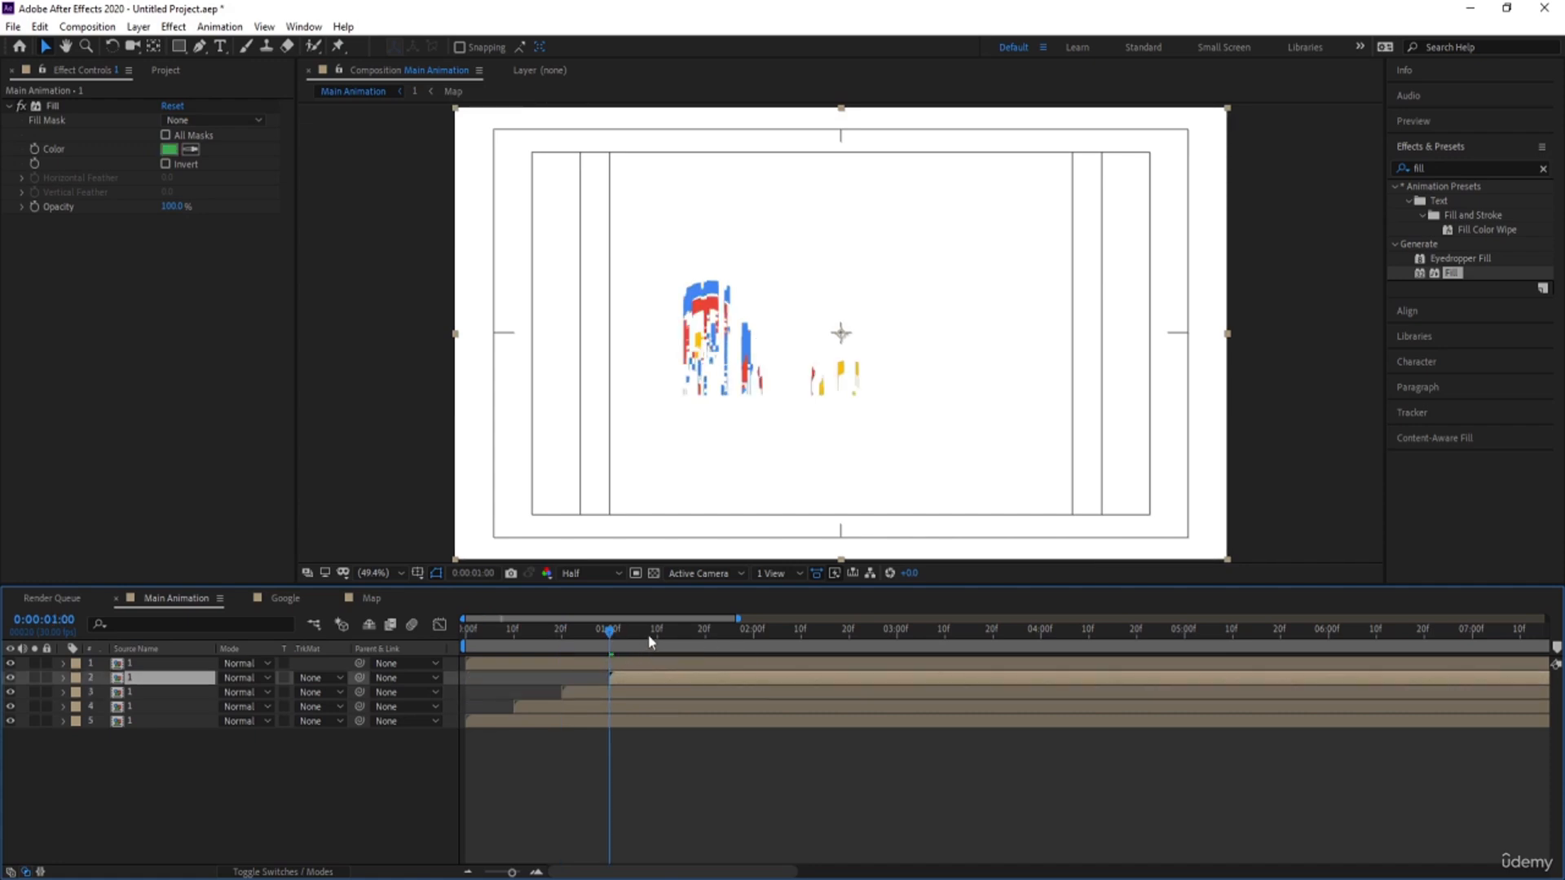
click(657, 633)
click(663, 667)
key(alt+bracketleft)
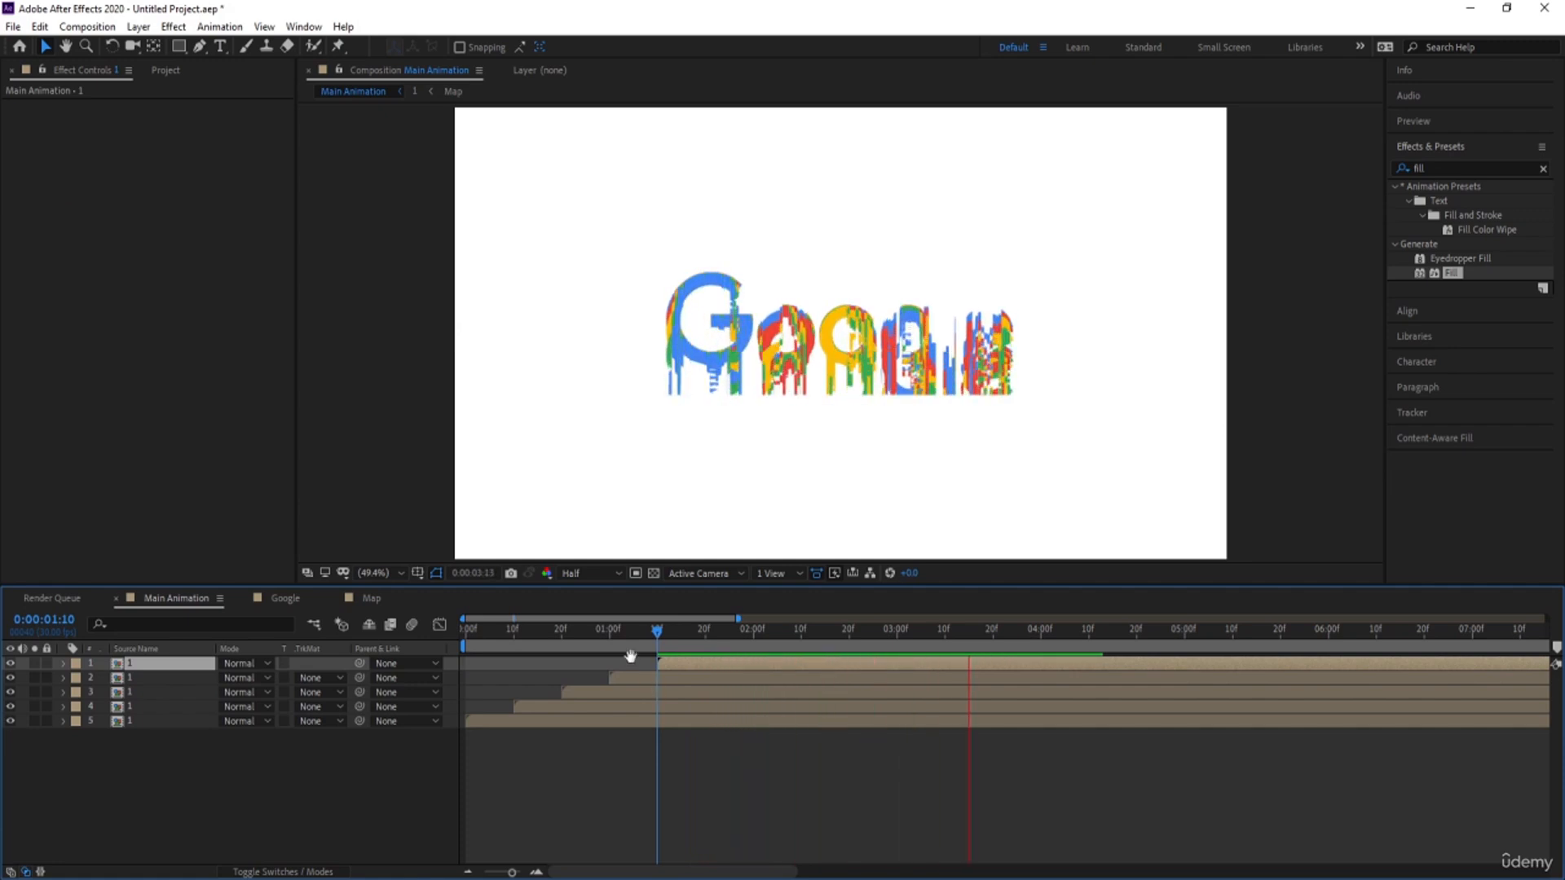
Preview the staggered, color-filled logo layers from the start of Main Animation
drag(598, 632, 463, 636)
key(space)
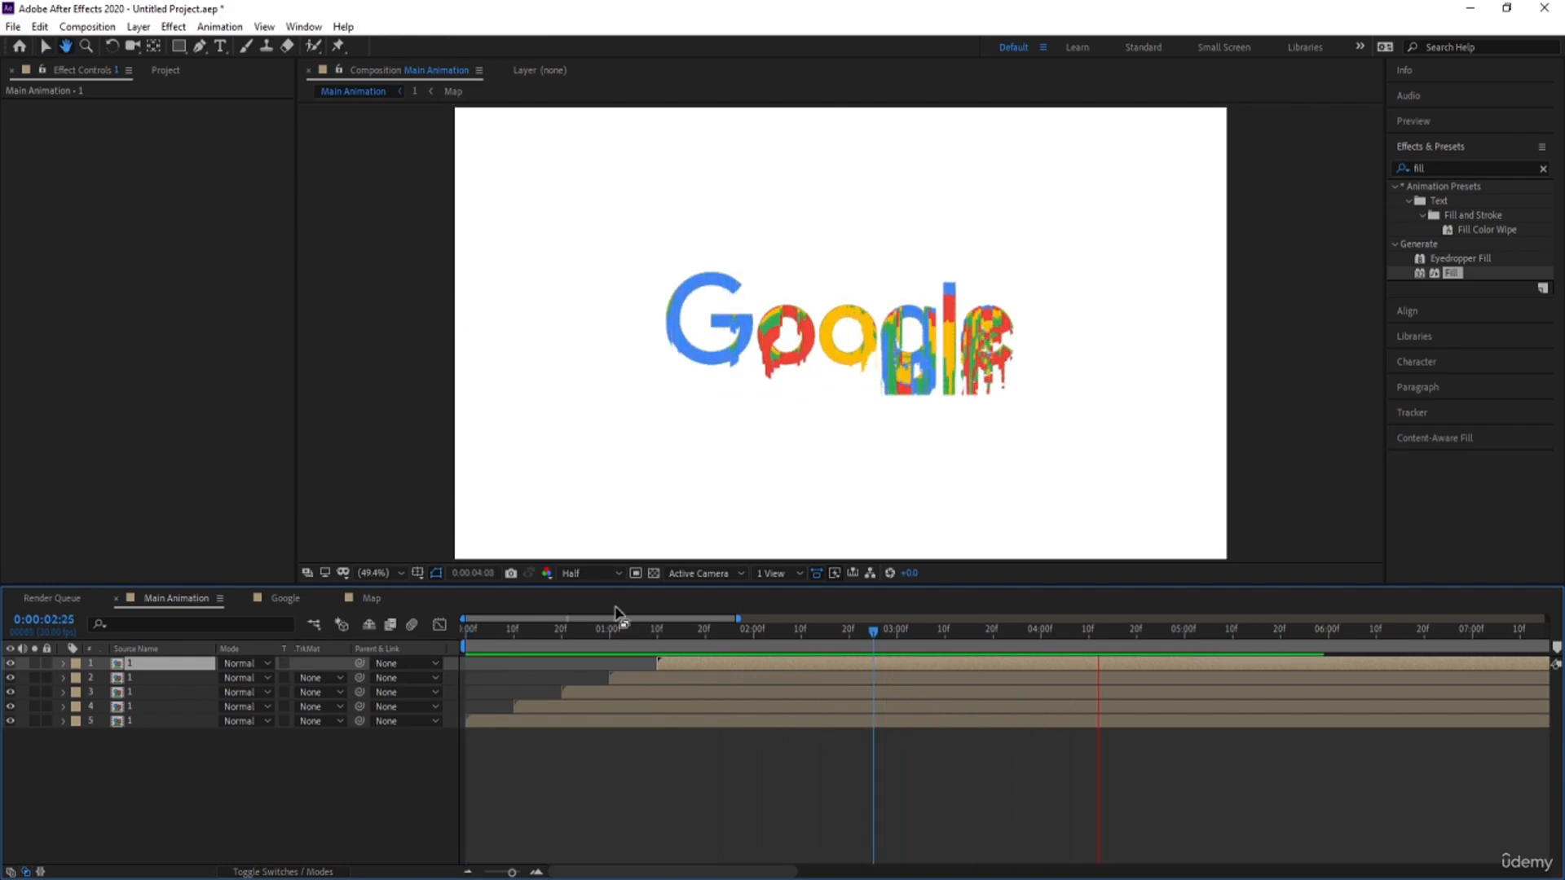
key(space)
Set the preview resolution to Full and display the frame at 0:00:02:20
click(588, 573)
click(590, 611)
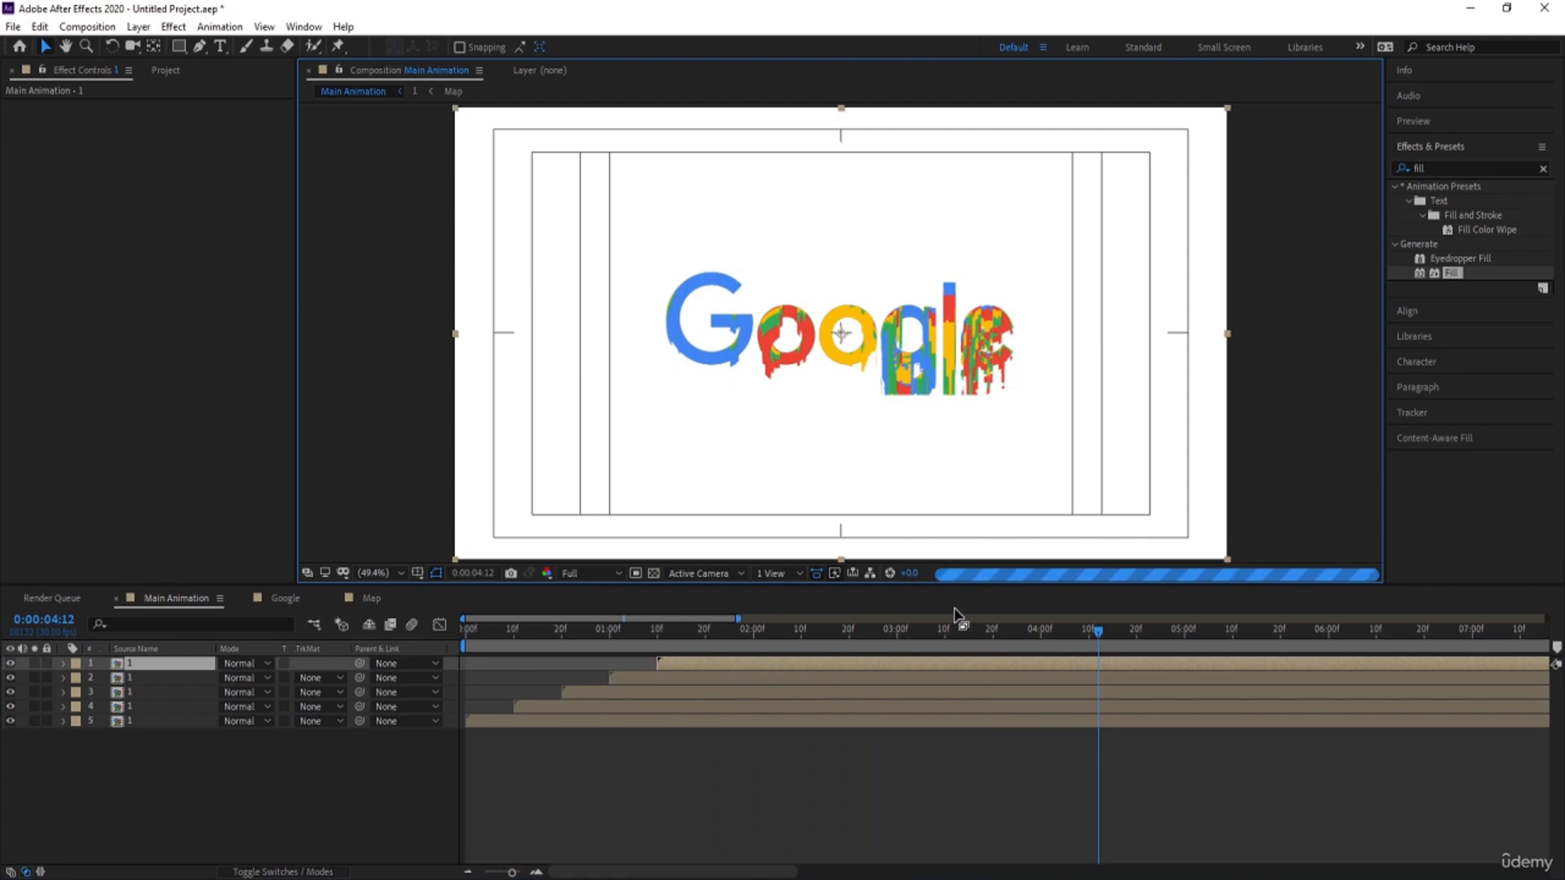
click(847, 632)
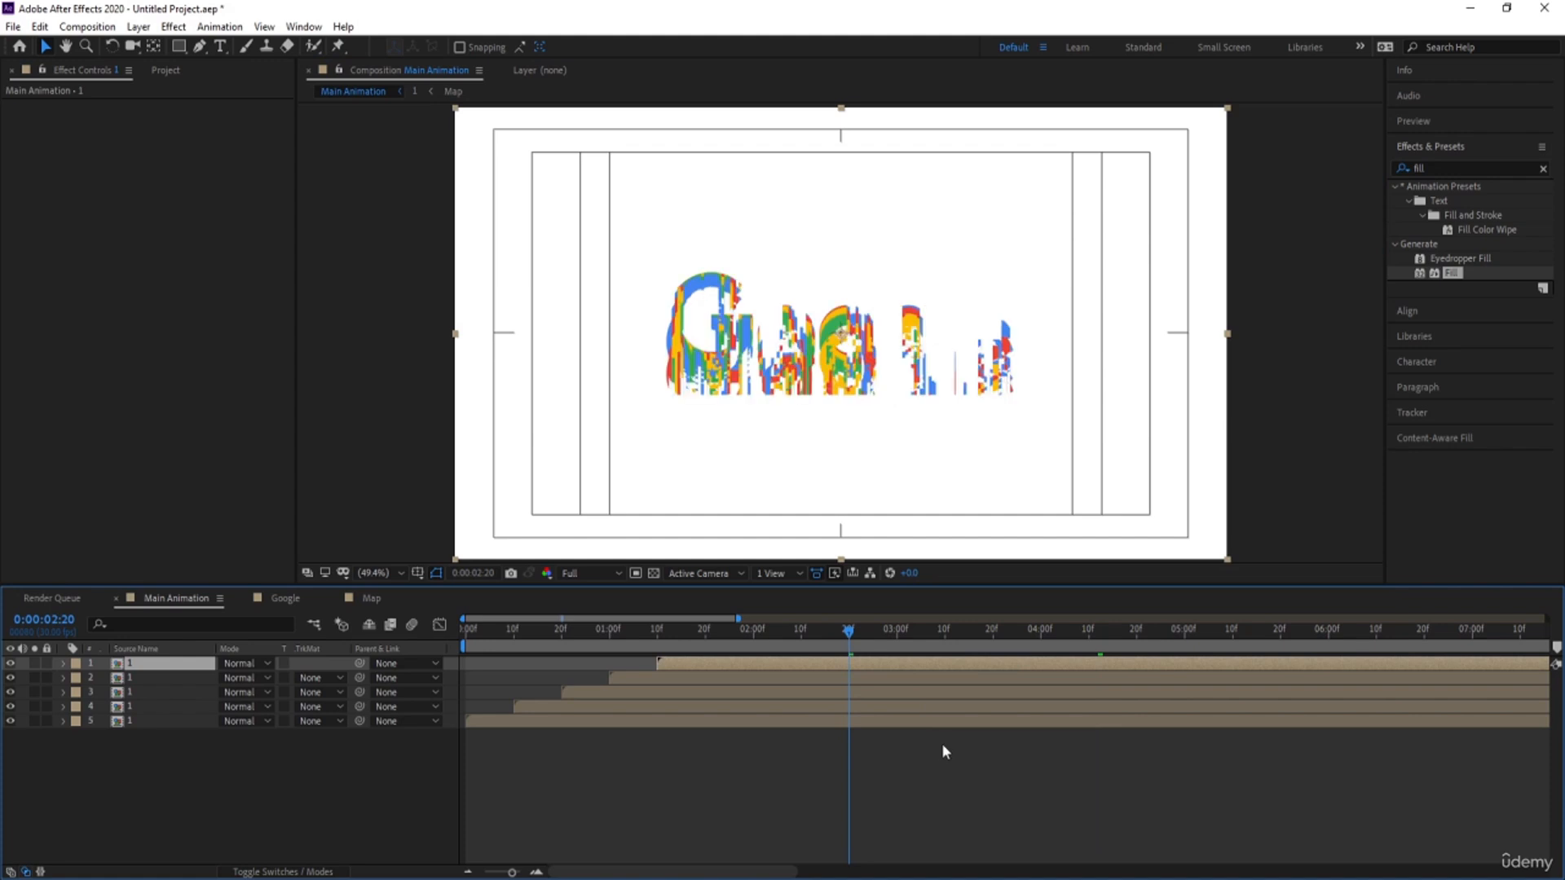
Set the preview resolution to Quarter and play back the layered logo animation in Main Animation
click(578, 571)
click(584, 667)
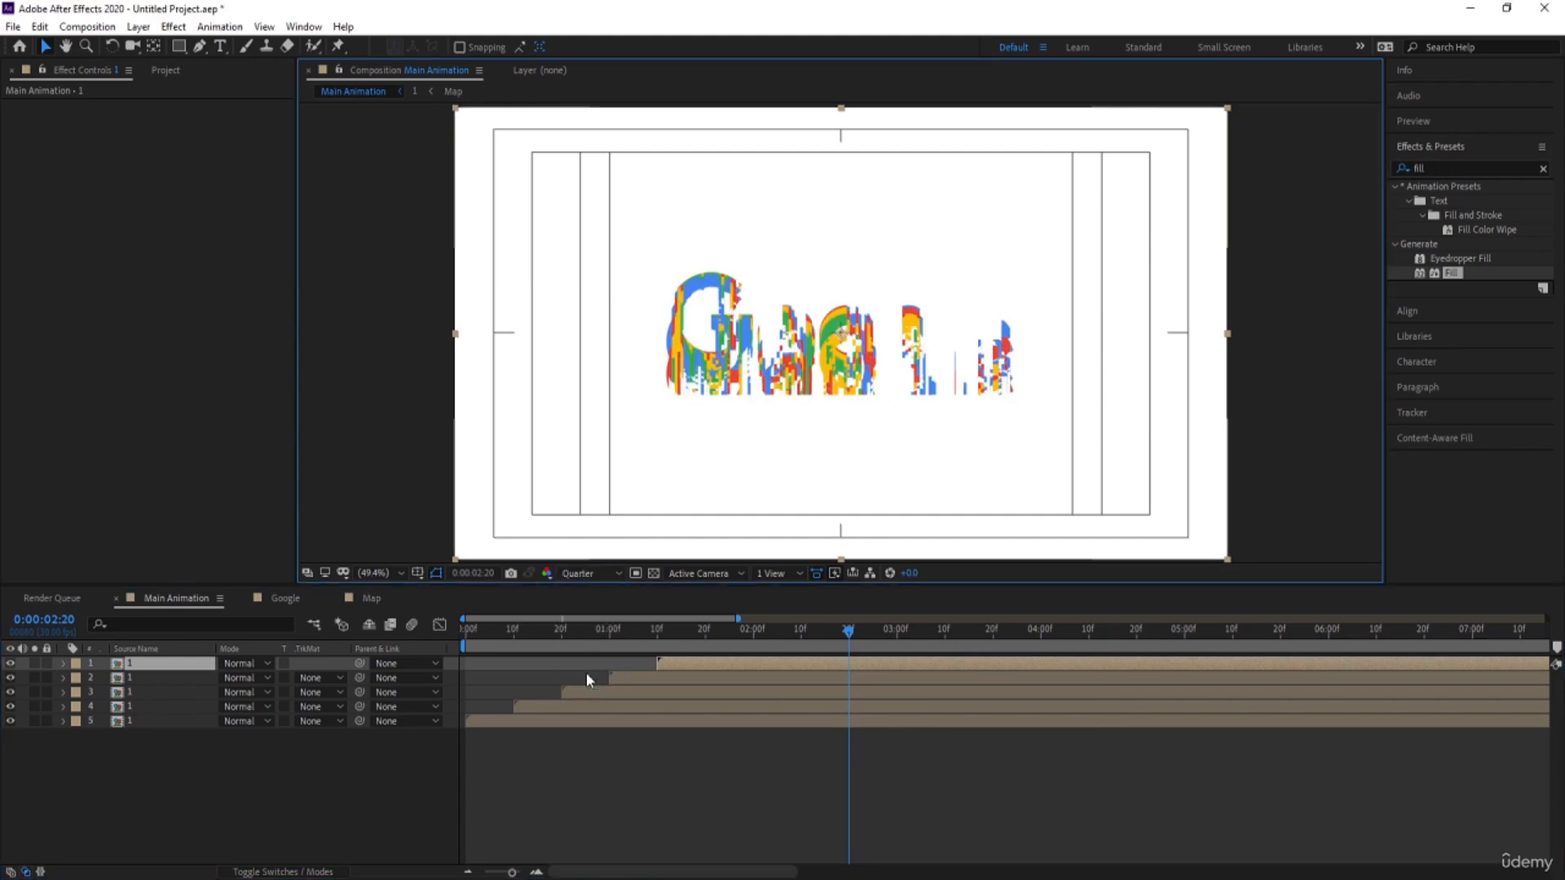
key(space)
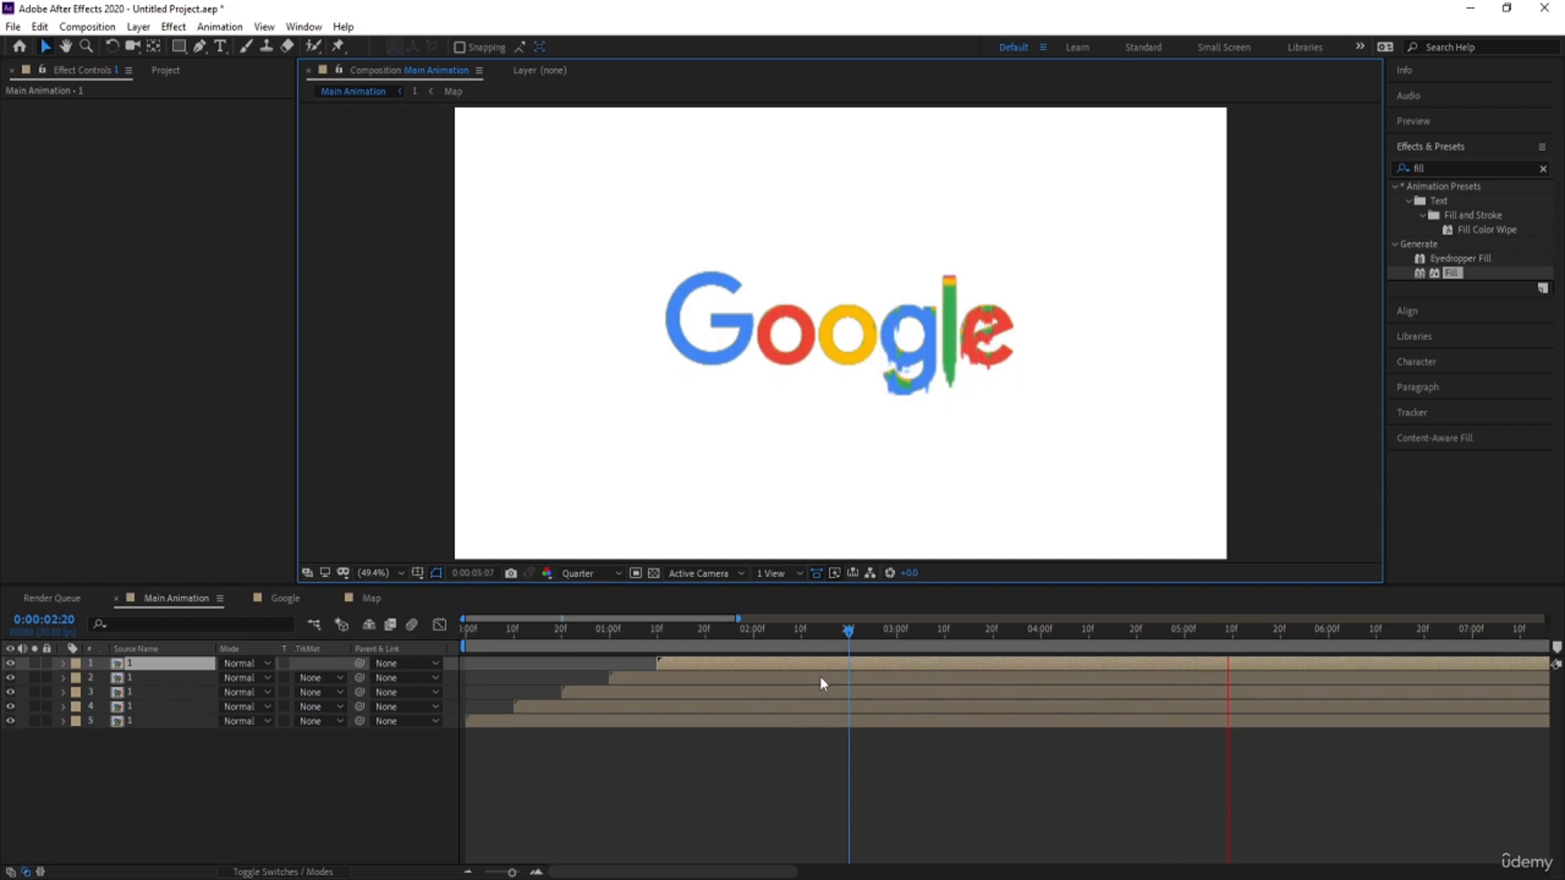
key(space)
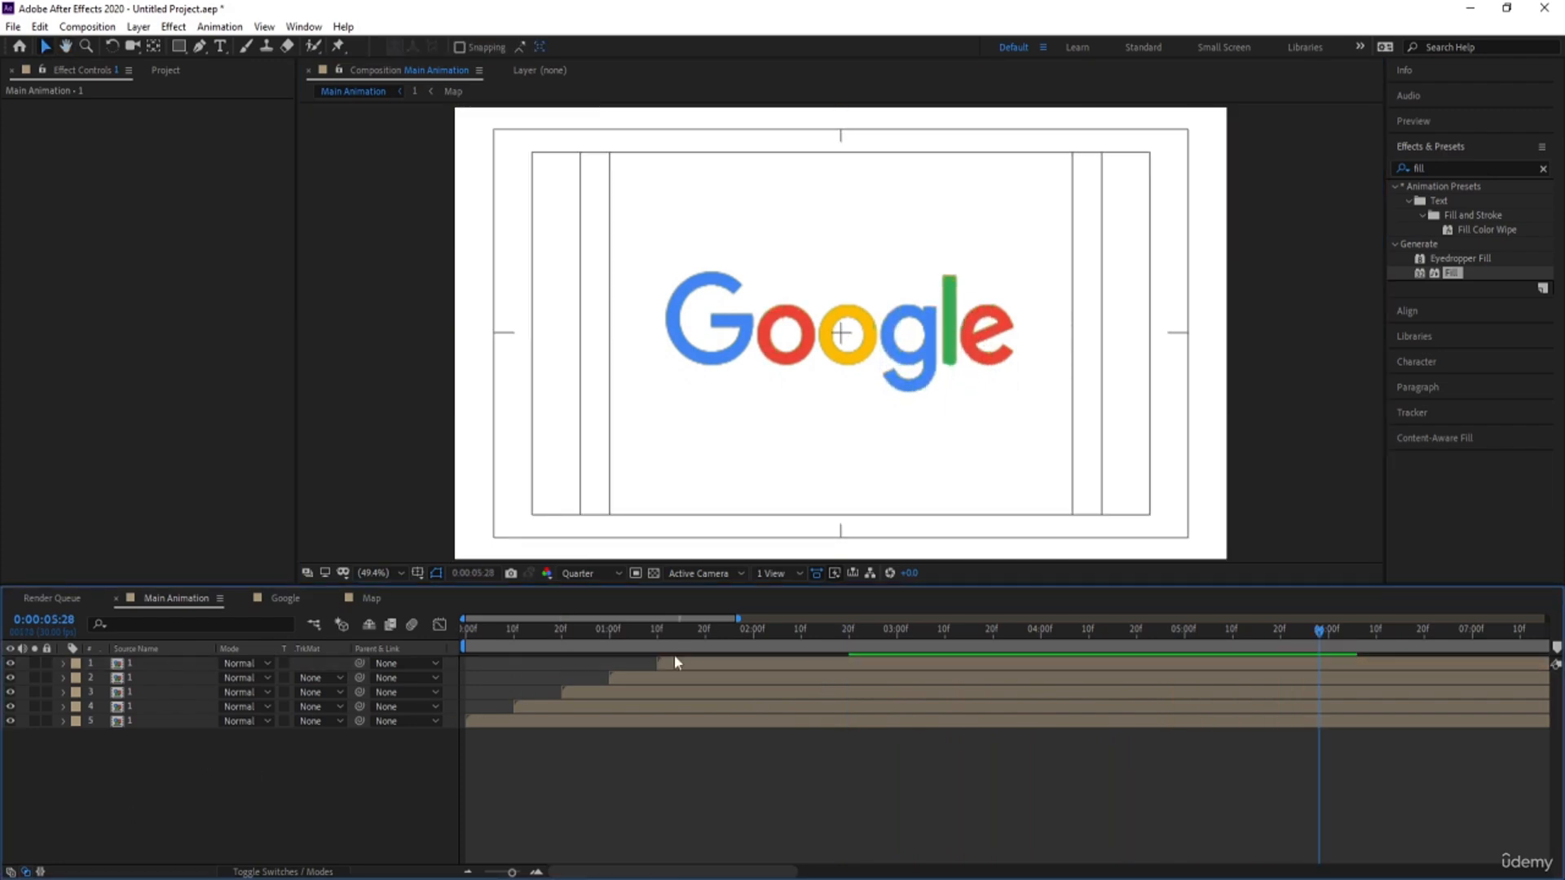
click(700, 640)
key(space)
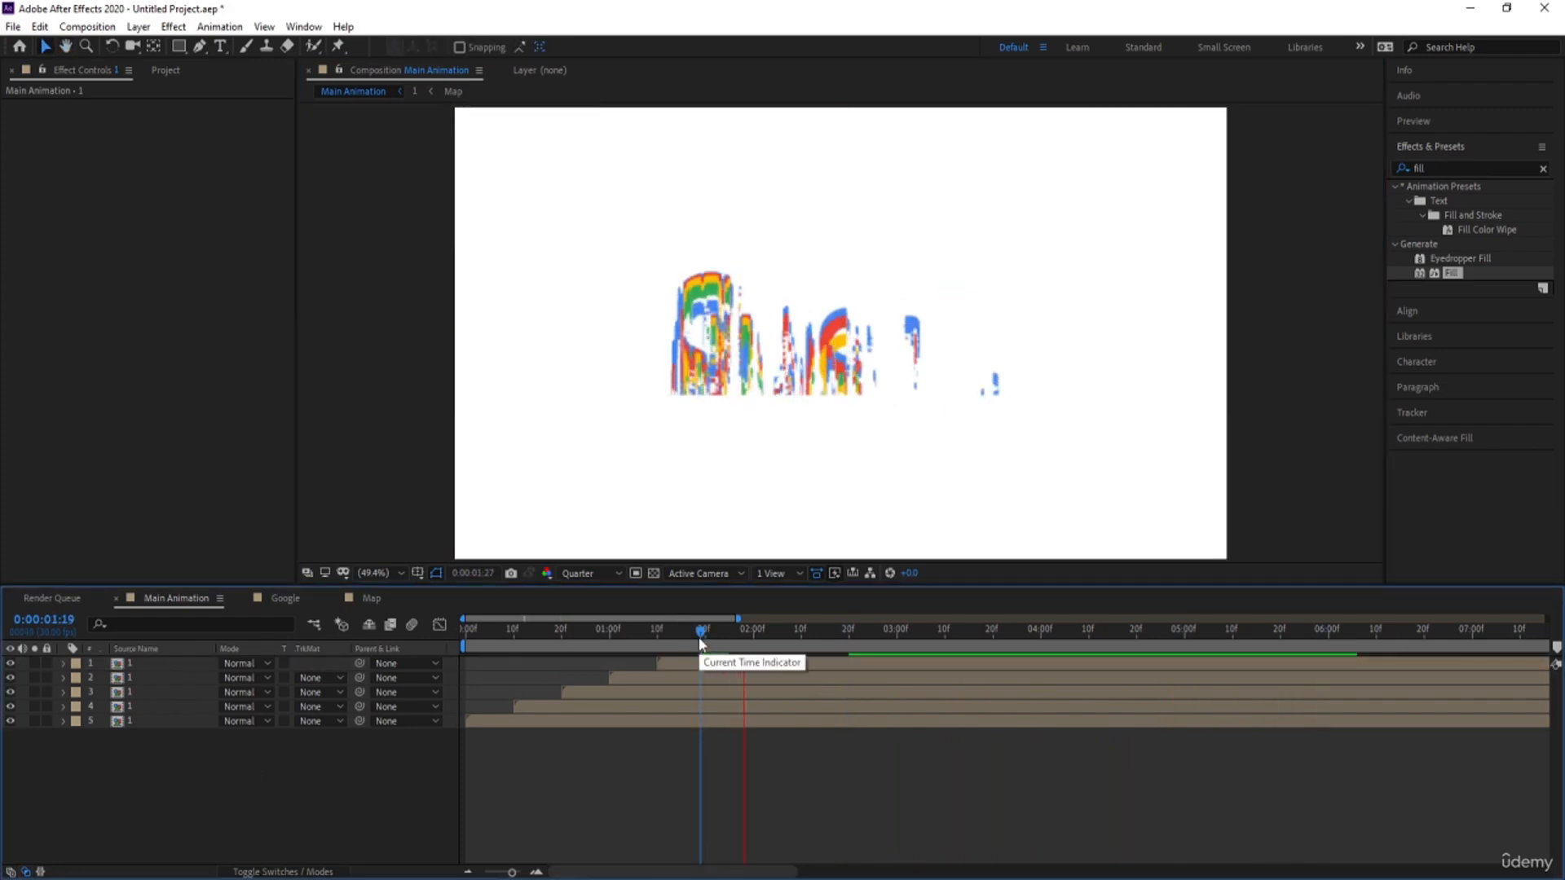
key(space)
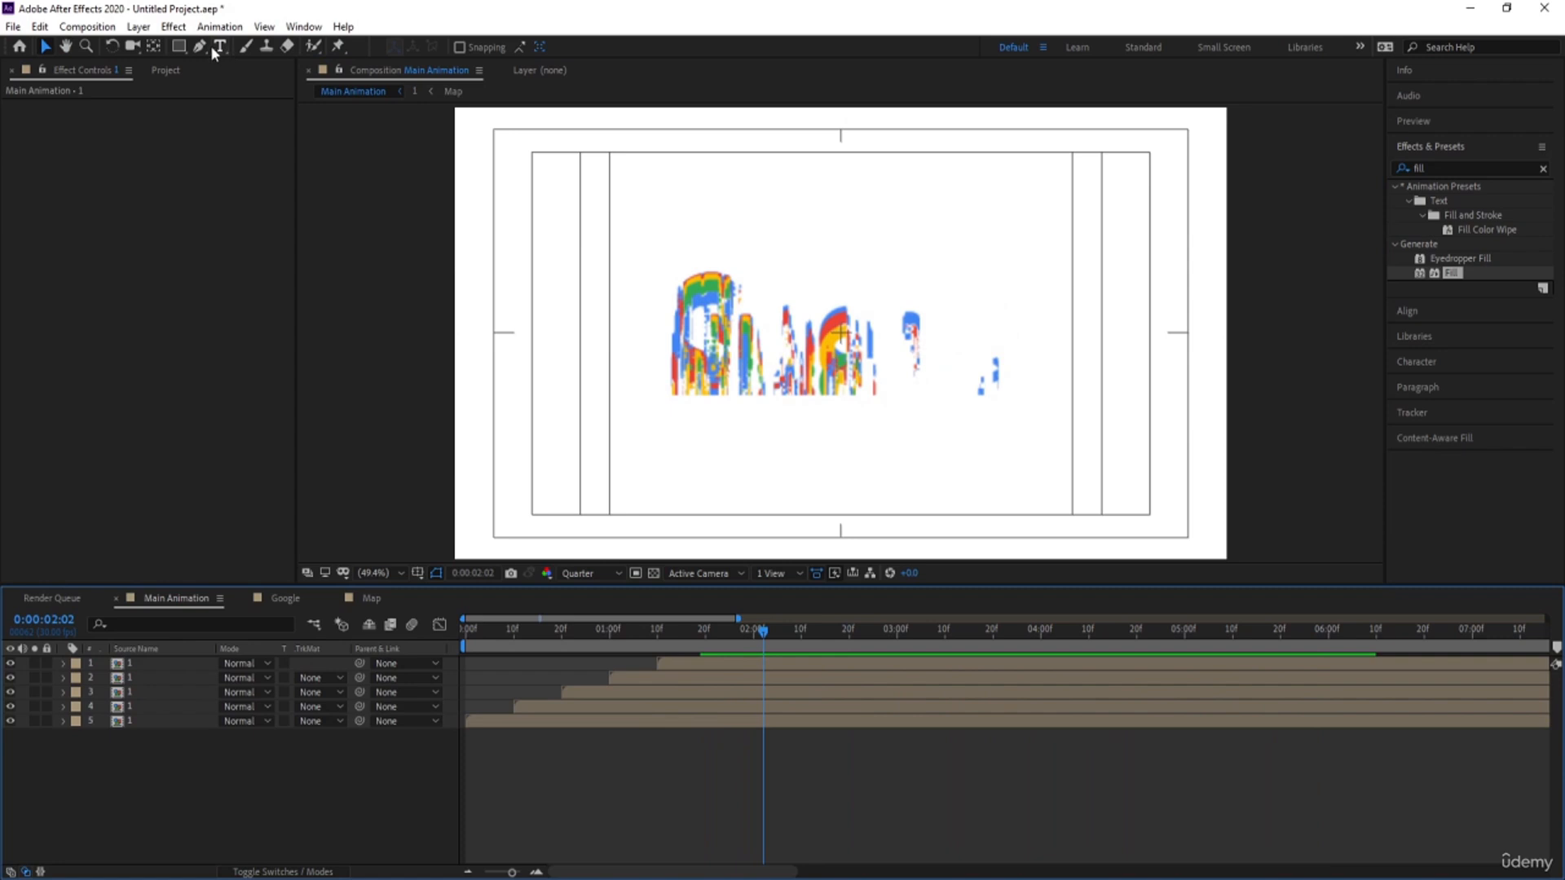
key(space)
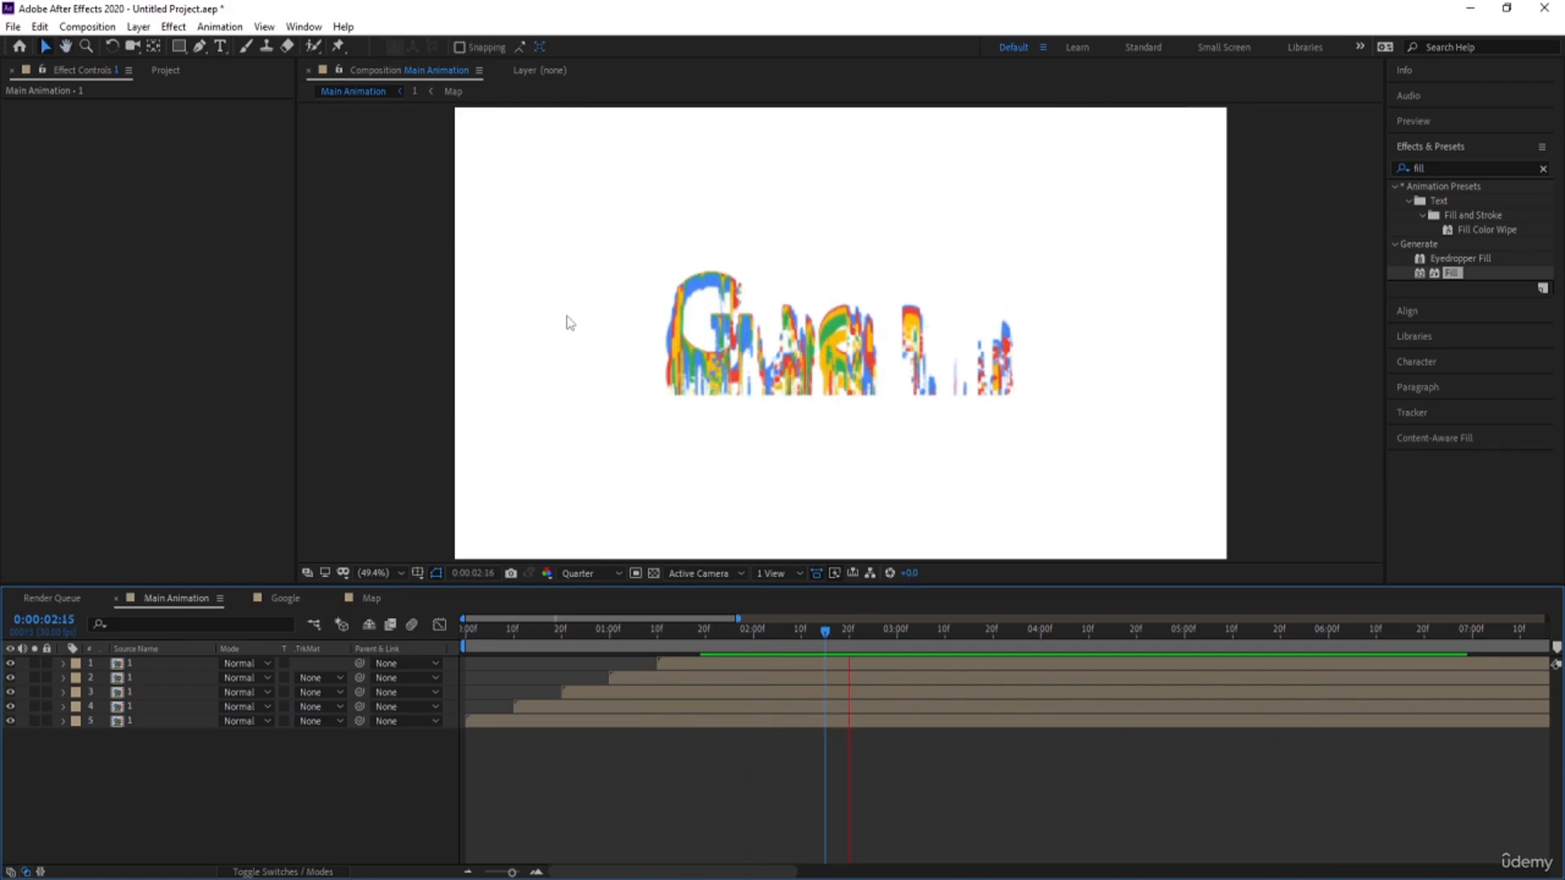
key(space)
Add an adjustment layer above the logo layers in Main Animation and apply the Lens Flare effect to it
right_click(237, 819)
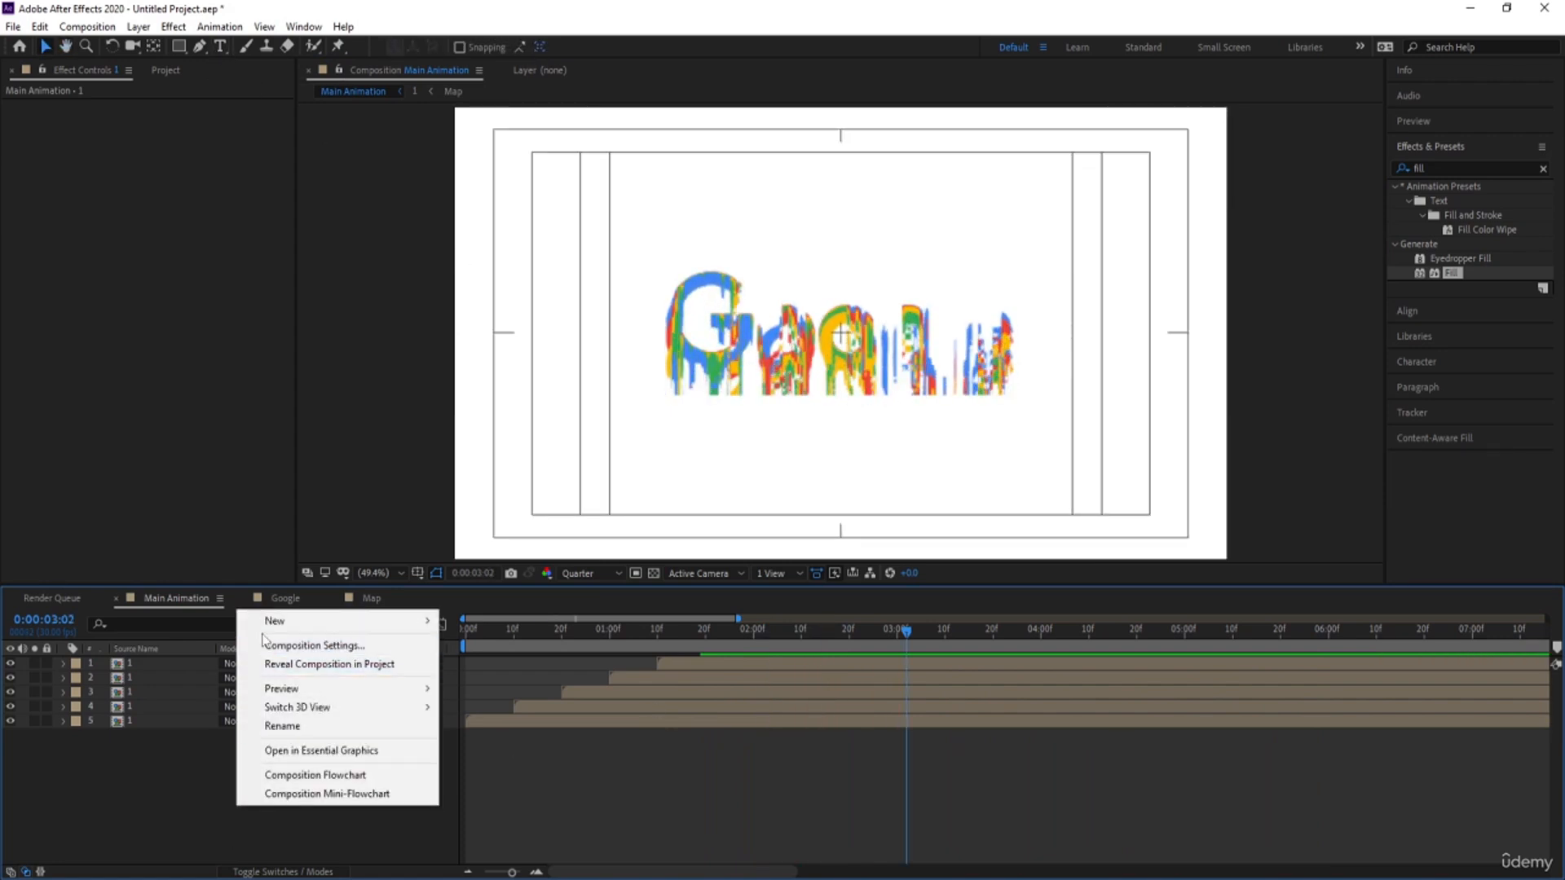
mouse_move(267, 626)
click(483, 757)
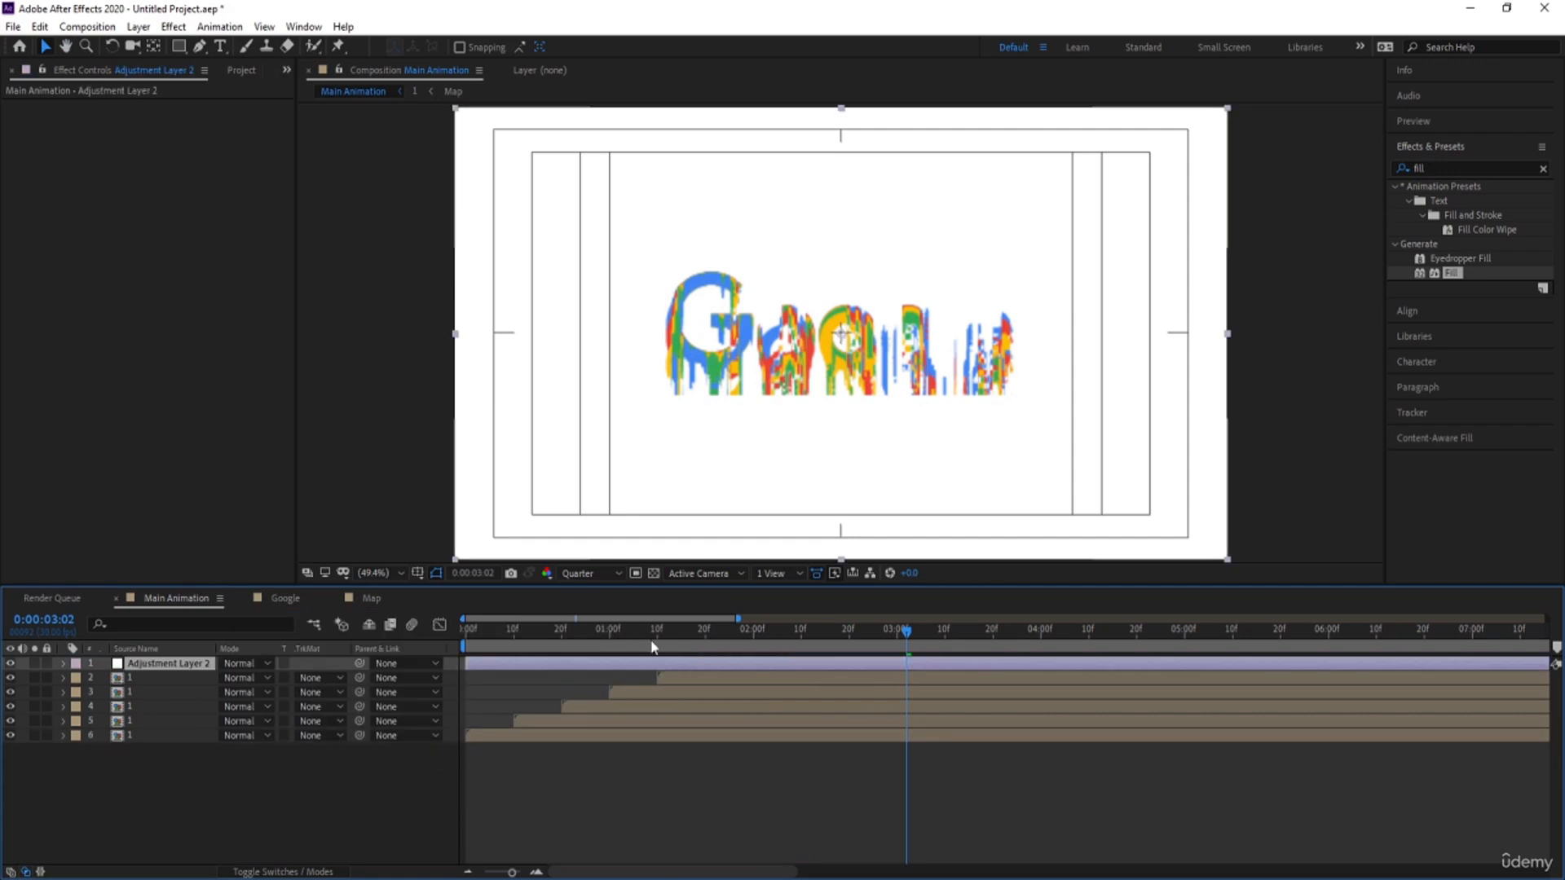
click(1436, 169)
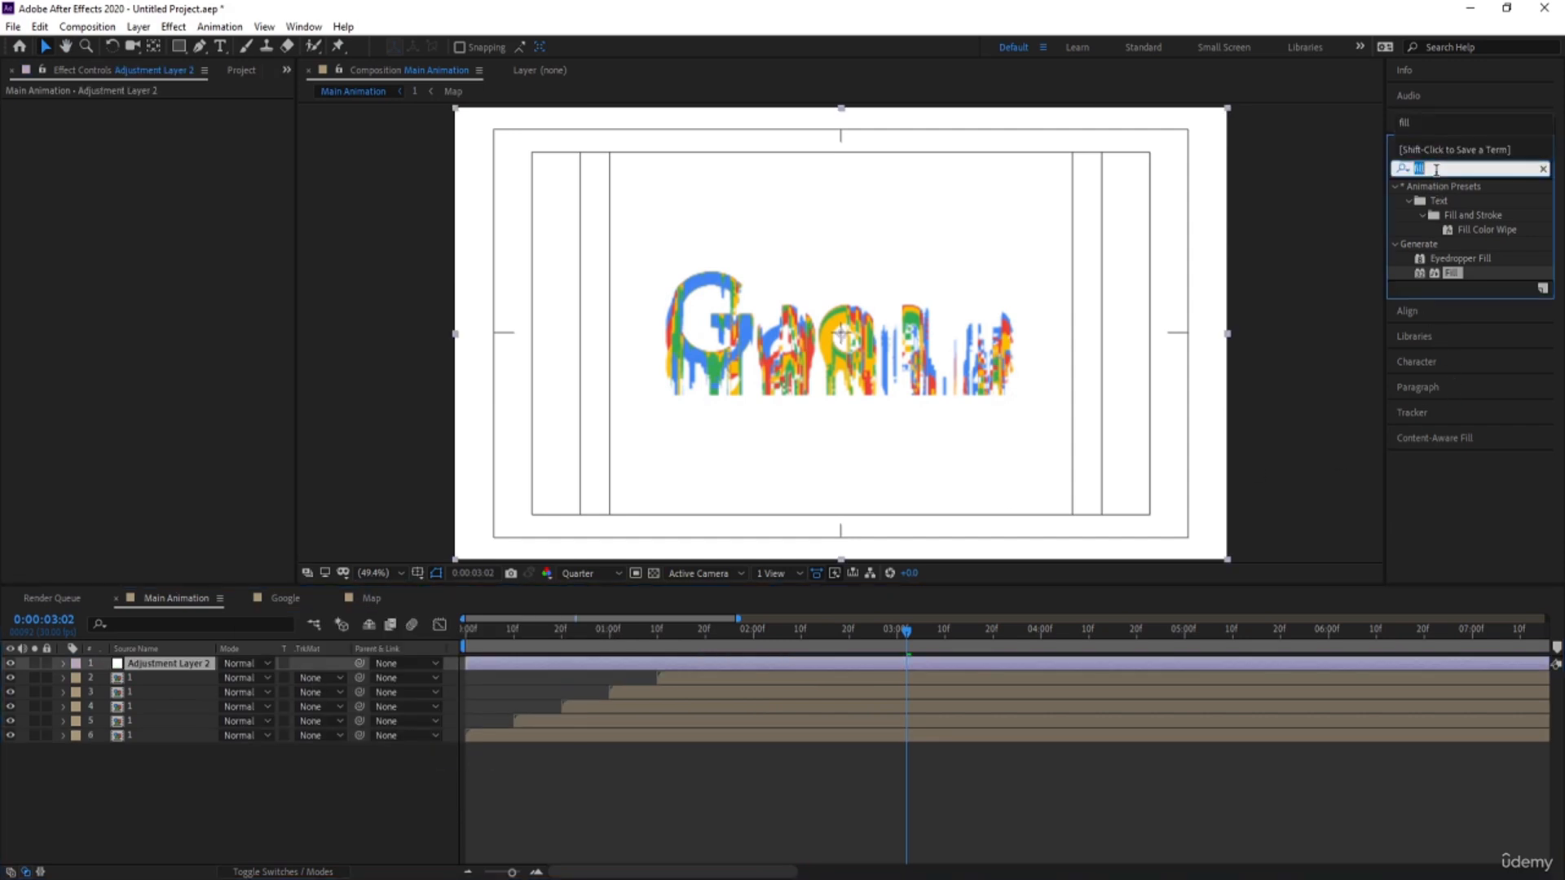
text(len)
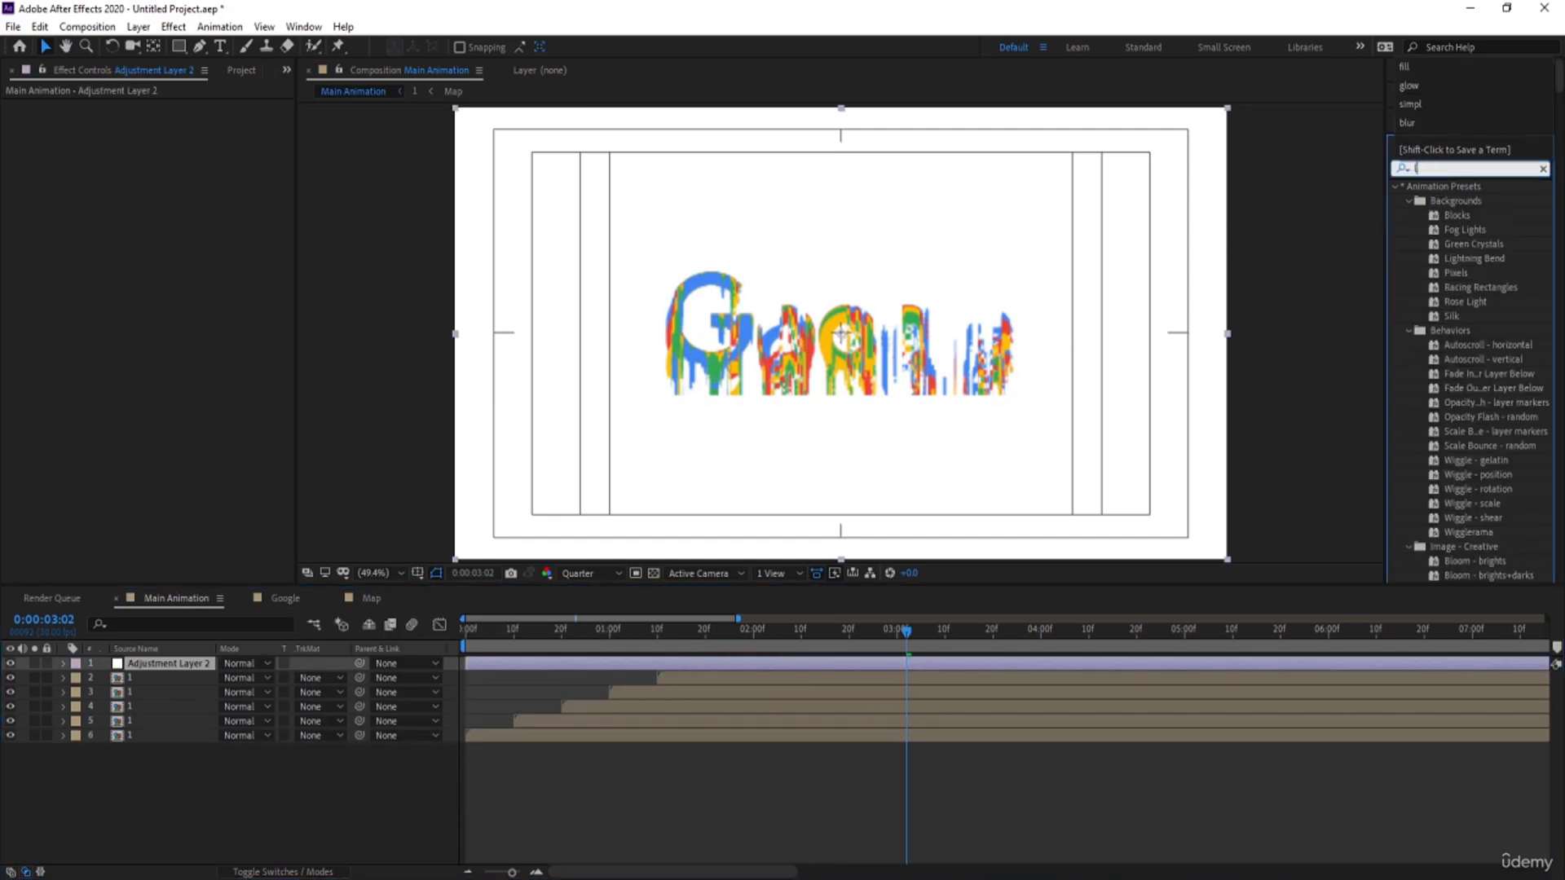
double_click(1440, 307)
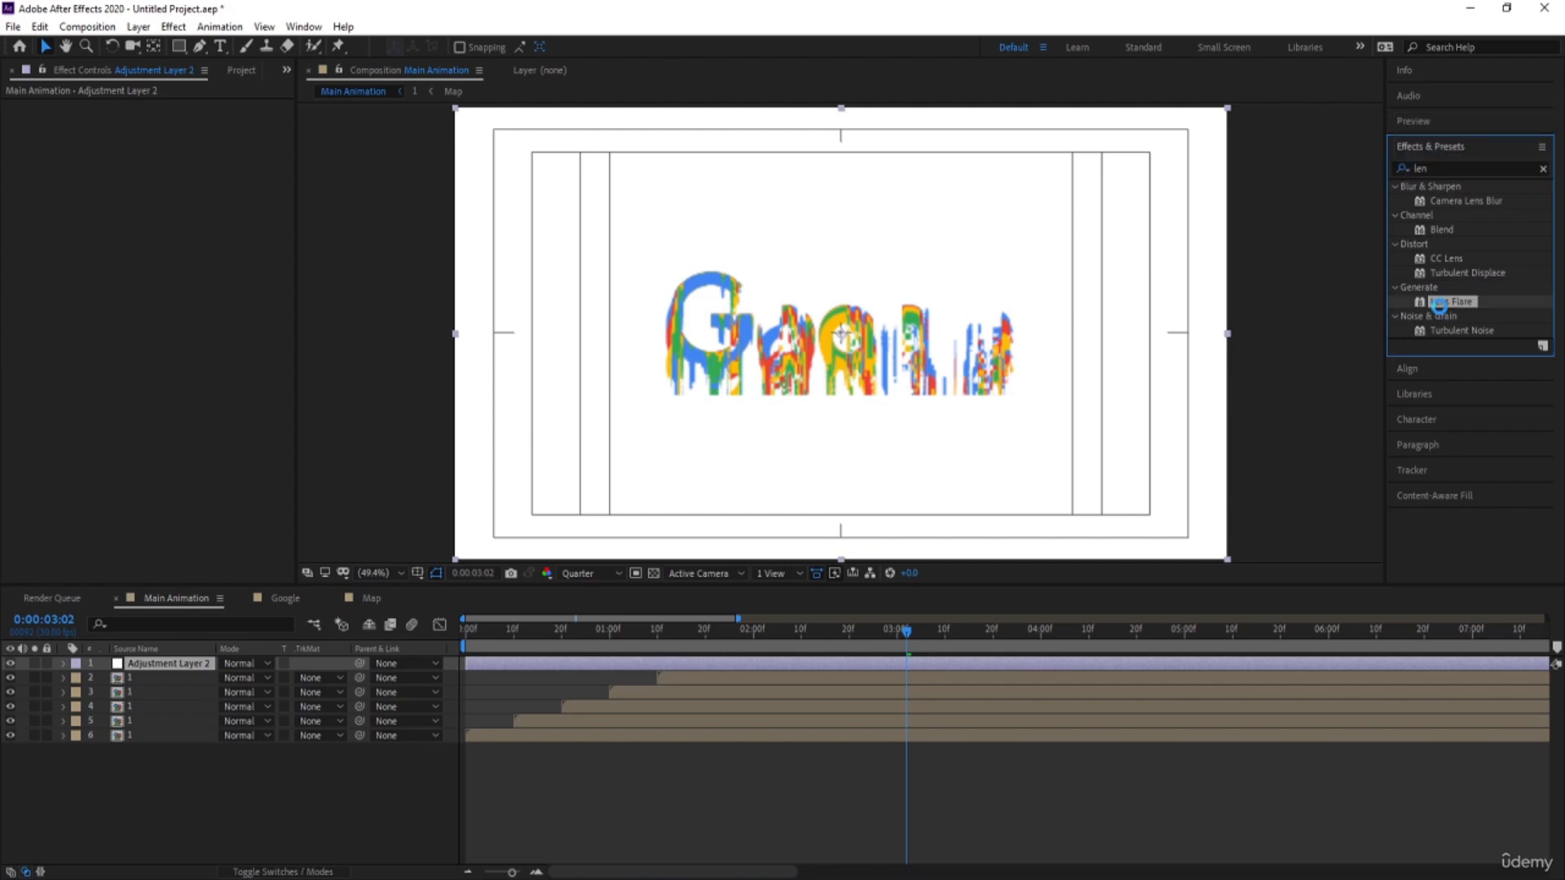
Place the flare center just above the G at about 496.5, 407.7 and keyframe it at 0:00:00:00
drag(767, 291, 659, 281)
drag(507, 632, 463, 631)
click(35, 119)
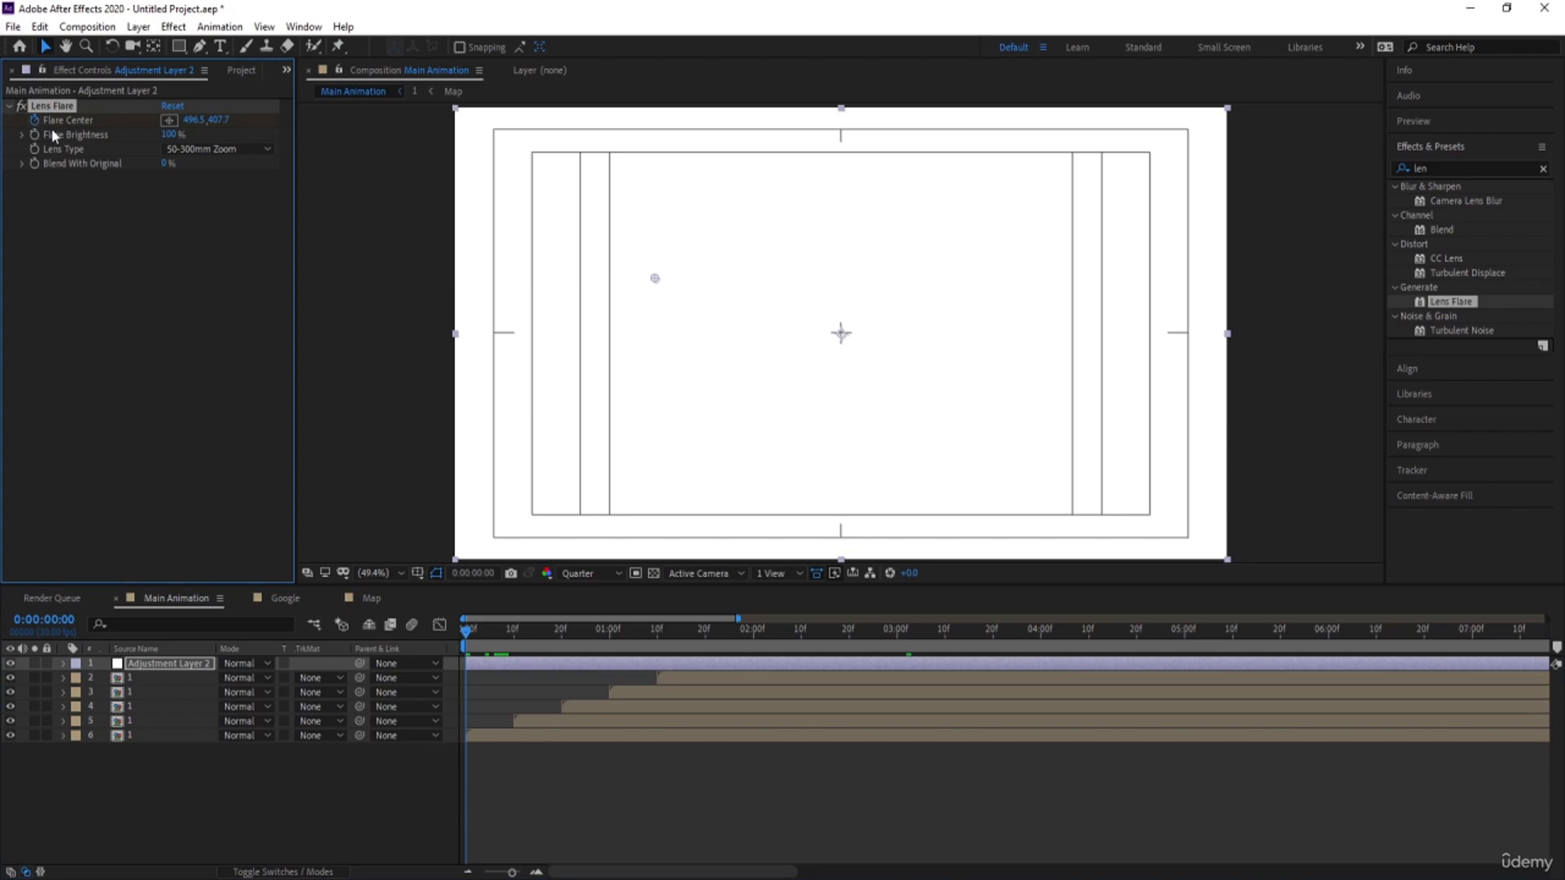
Reveal the Flare Center keyframe and add a second one at 0:00:06:00 with the flare moved horizontally to 1551.5, 407.7
key(u)
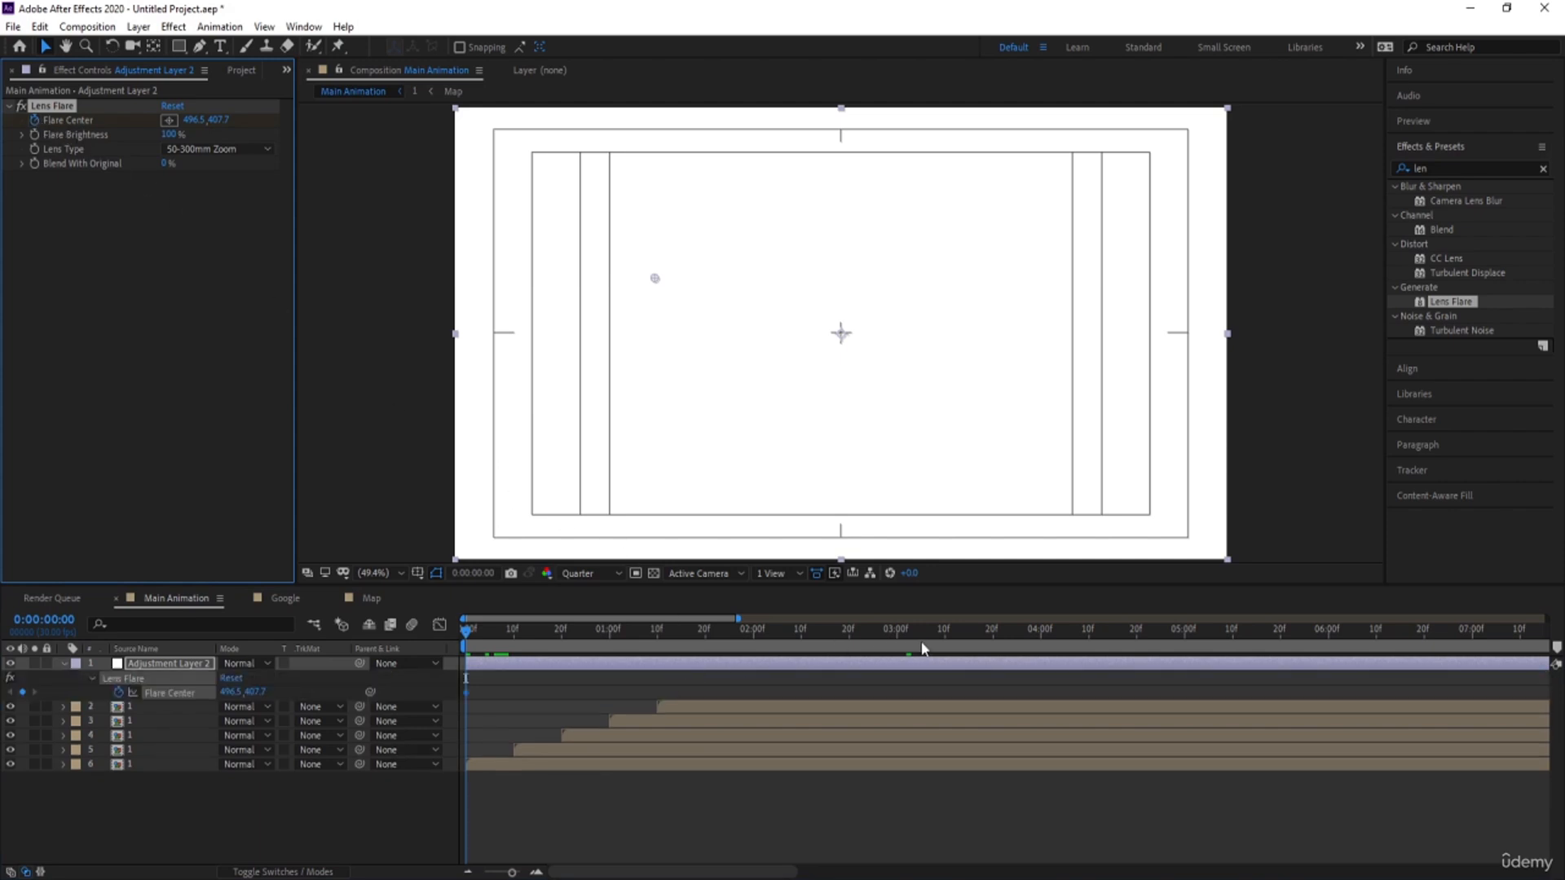
key(minus)
click(897, 640)
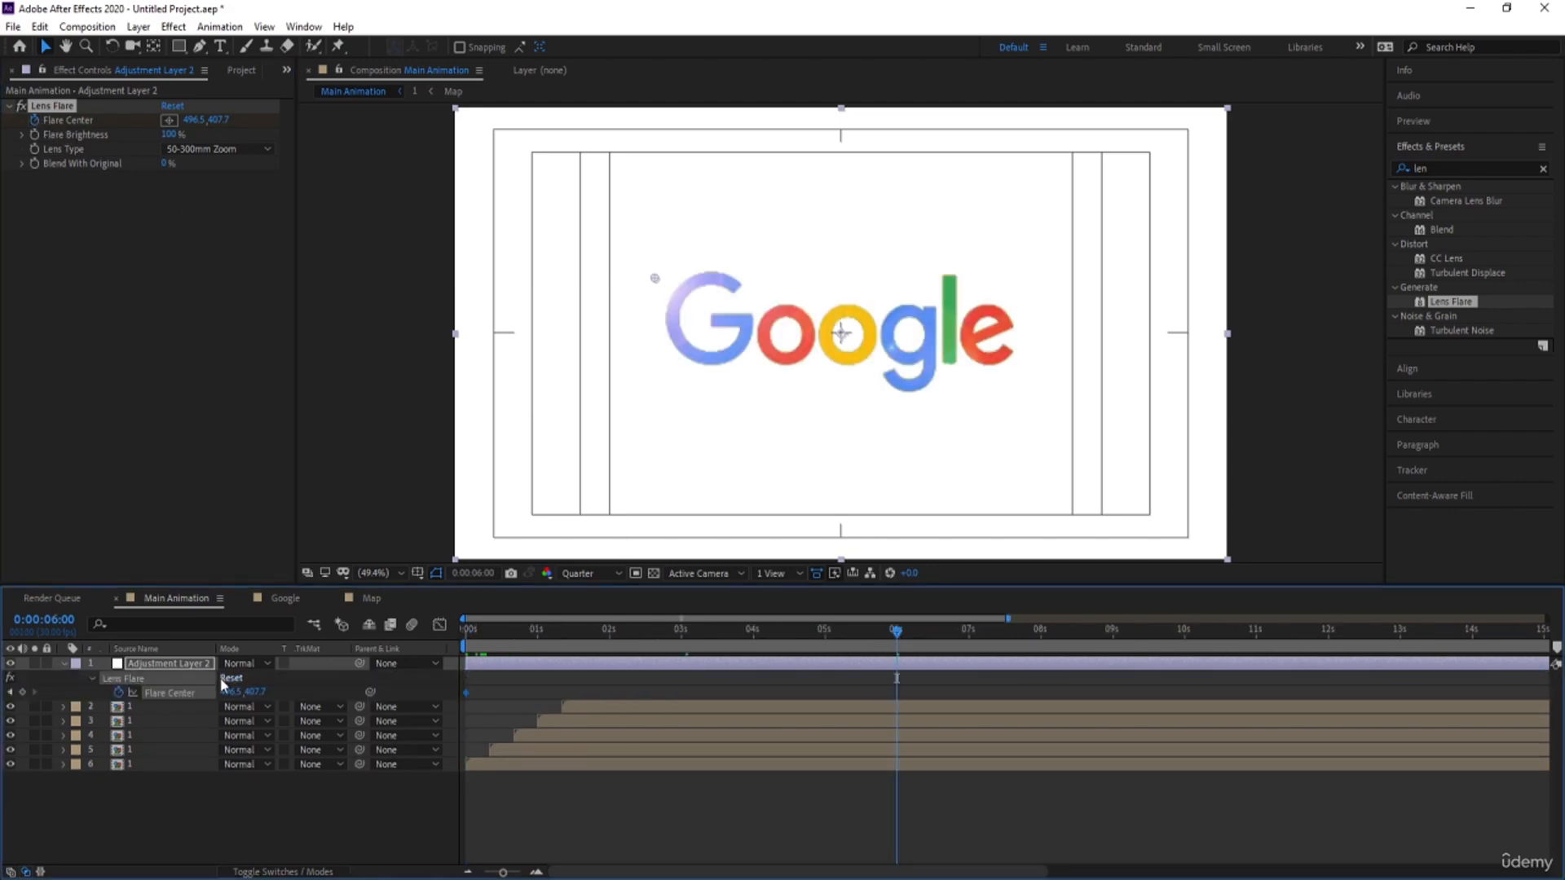
drag(230, 692, 1044, 653)
Preview the lens flare sweep across the logo from the start of Main Animation
key(Home)
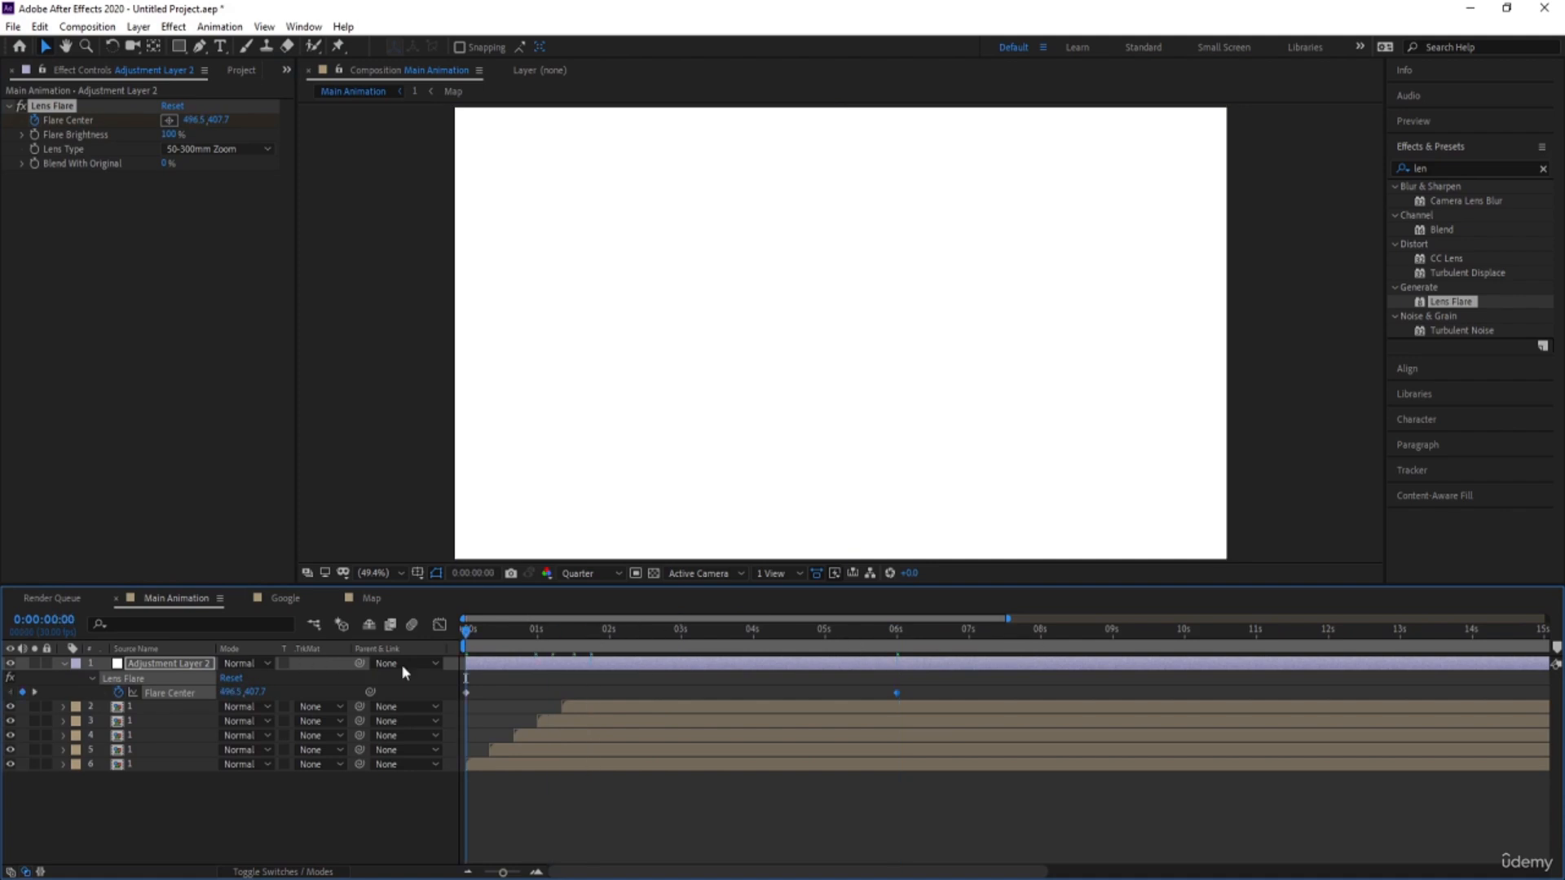
key(space)
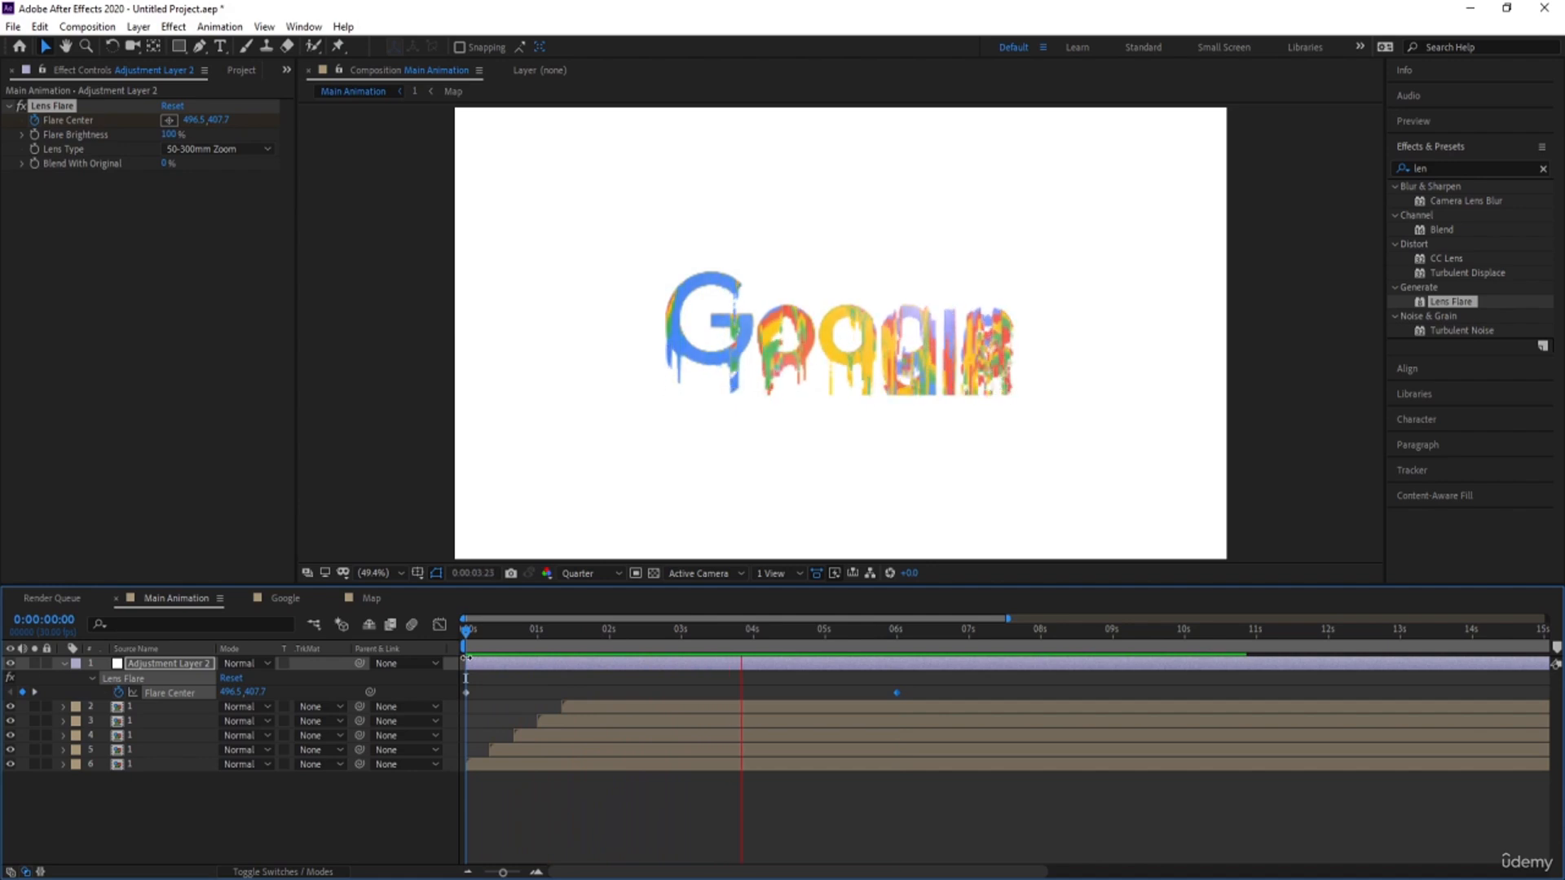
key(space)
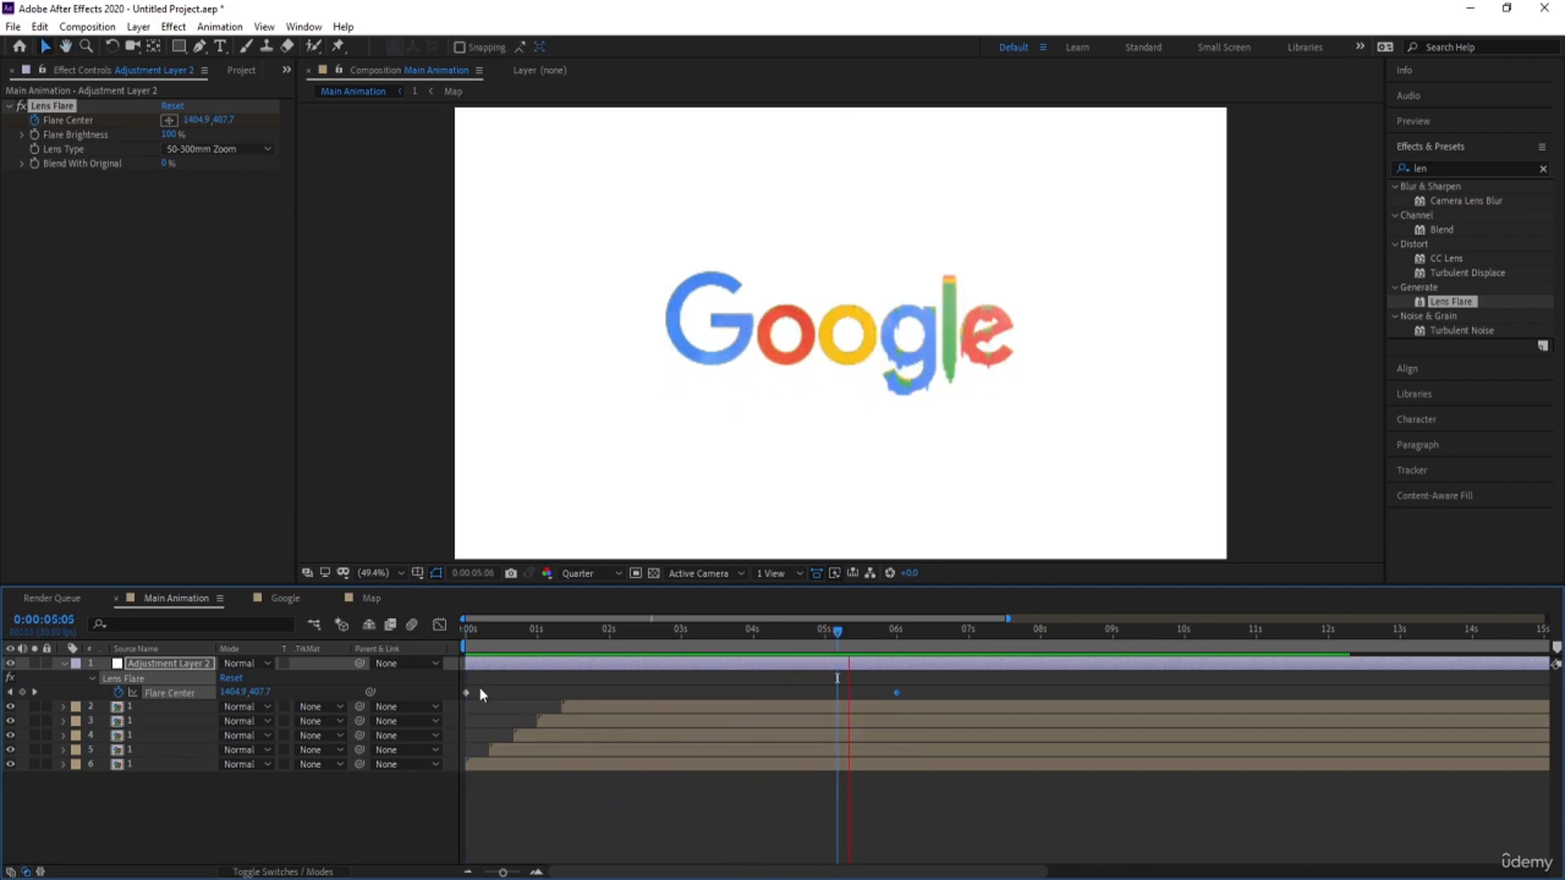
key(space)
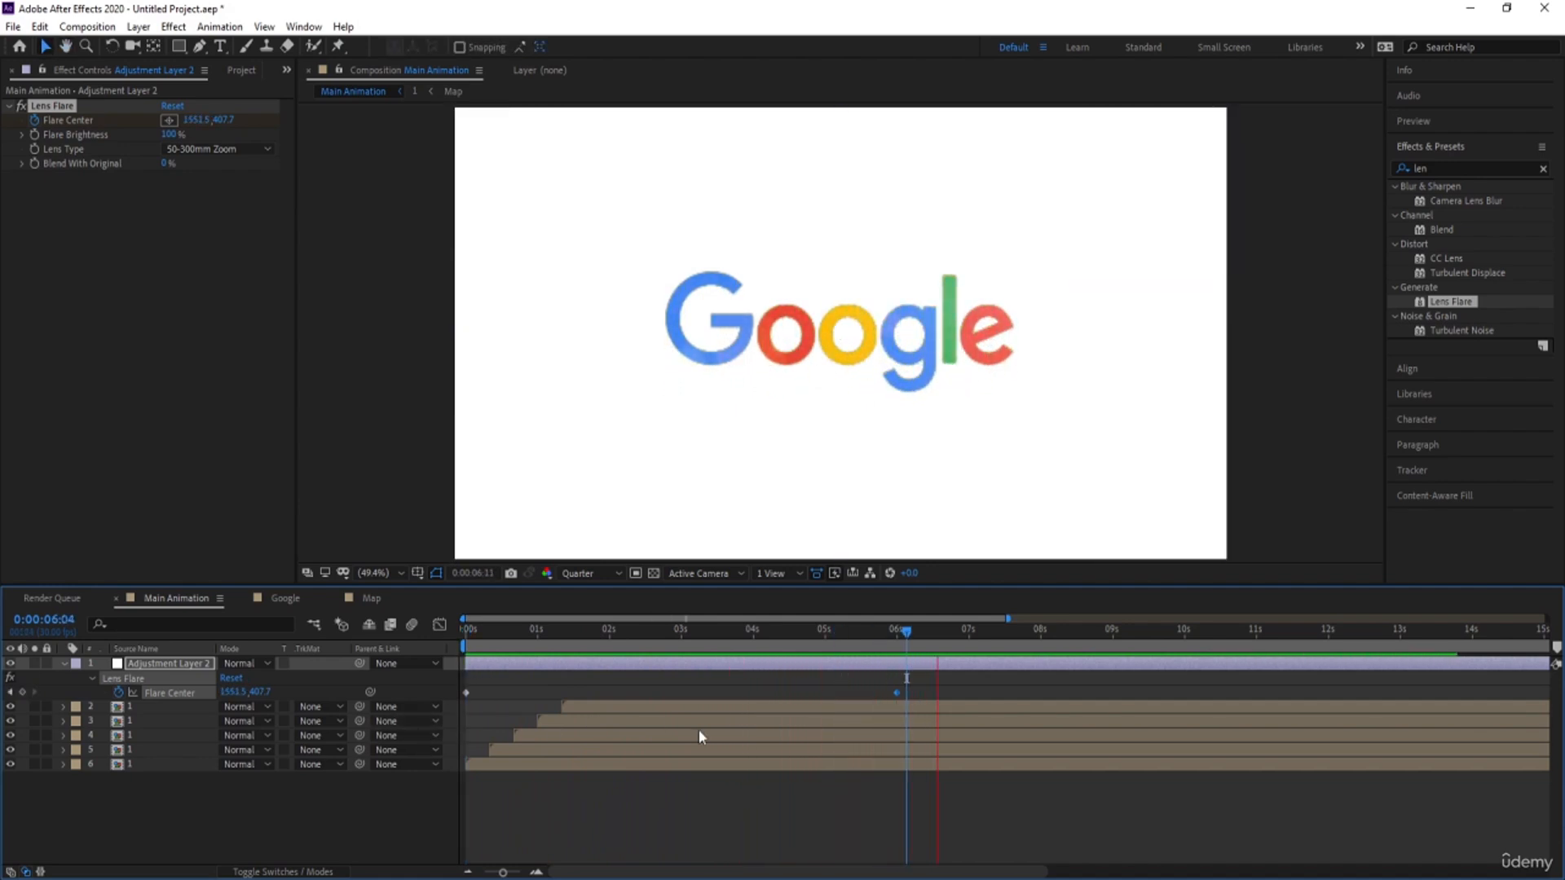
Move the second Flare Center keyframe to 0:00:06:16 and end the work area at that time
key(space)
drag(897, 693, 935, 702)
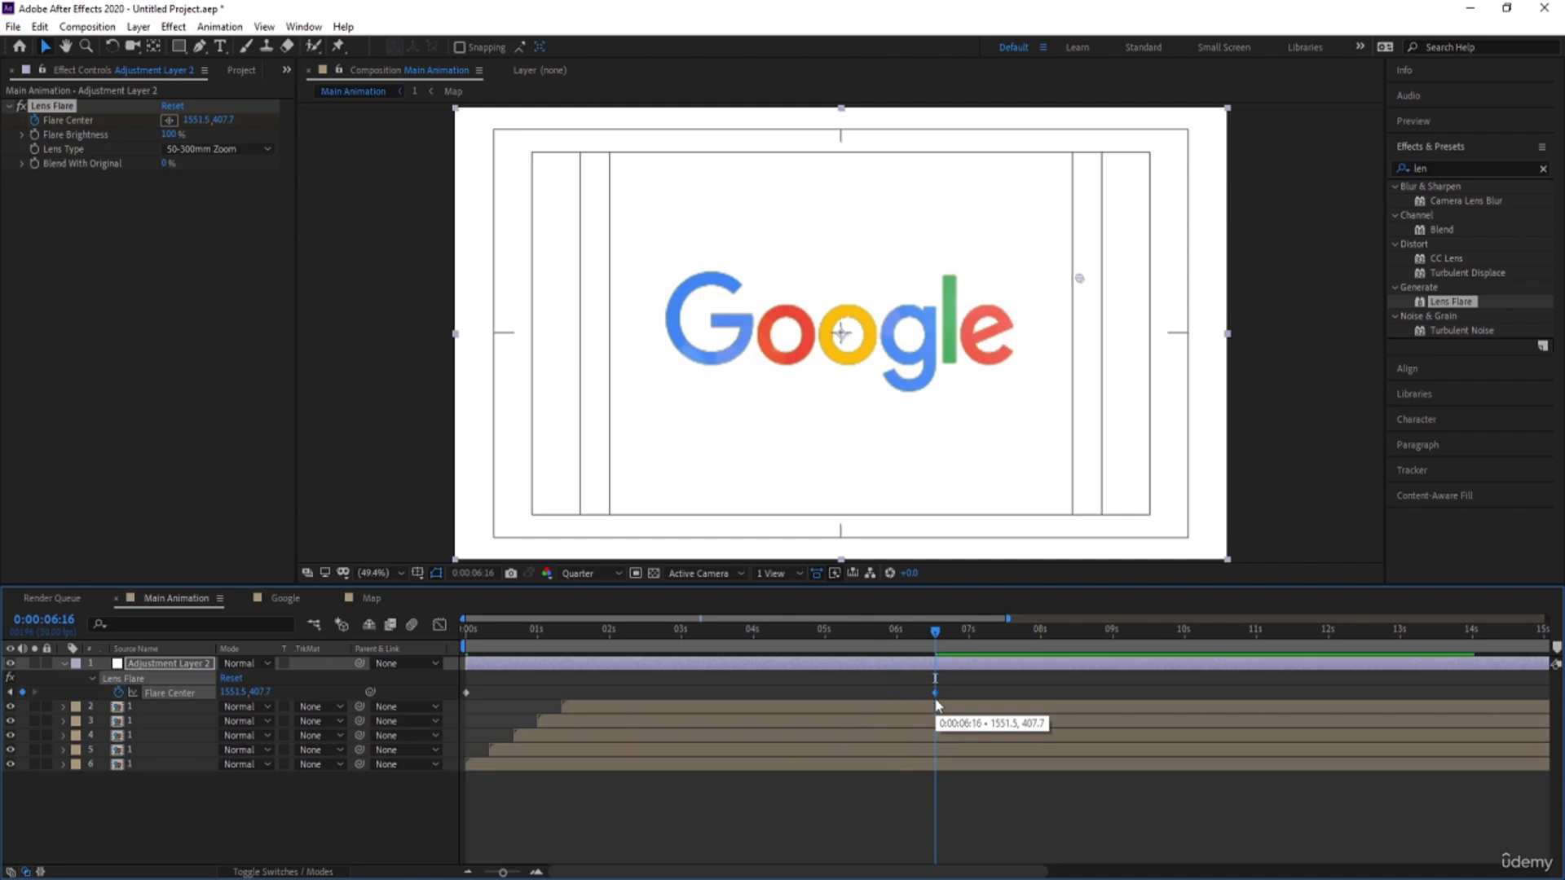
key(n)
Add a null object to Main Animation and parent all five logo layers to it
right_click(217, 802)
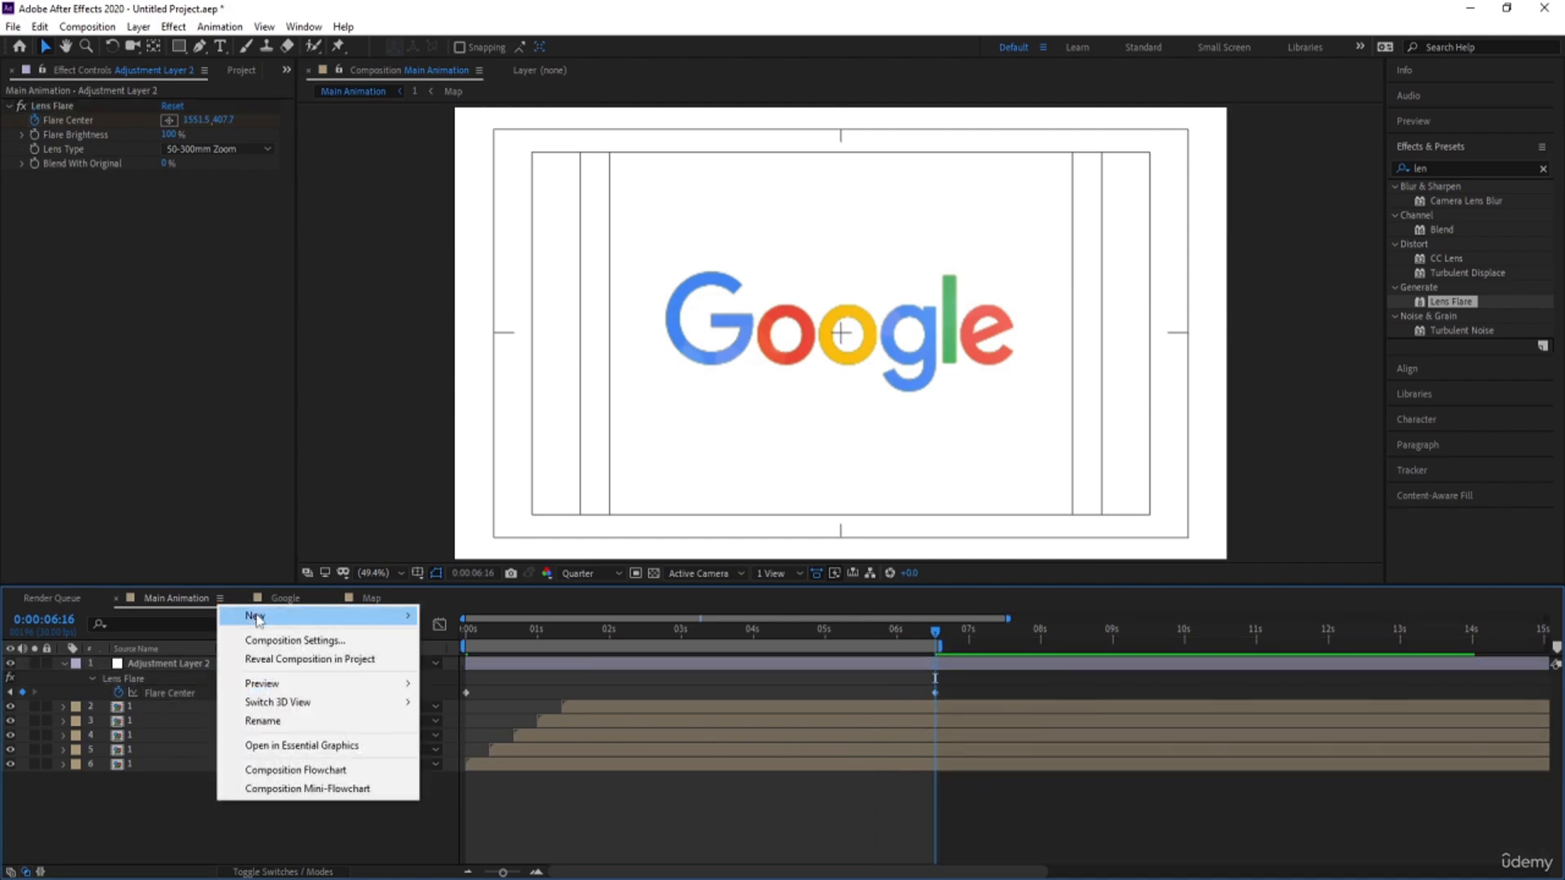
mouse_move(255, 617)
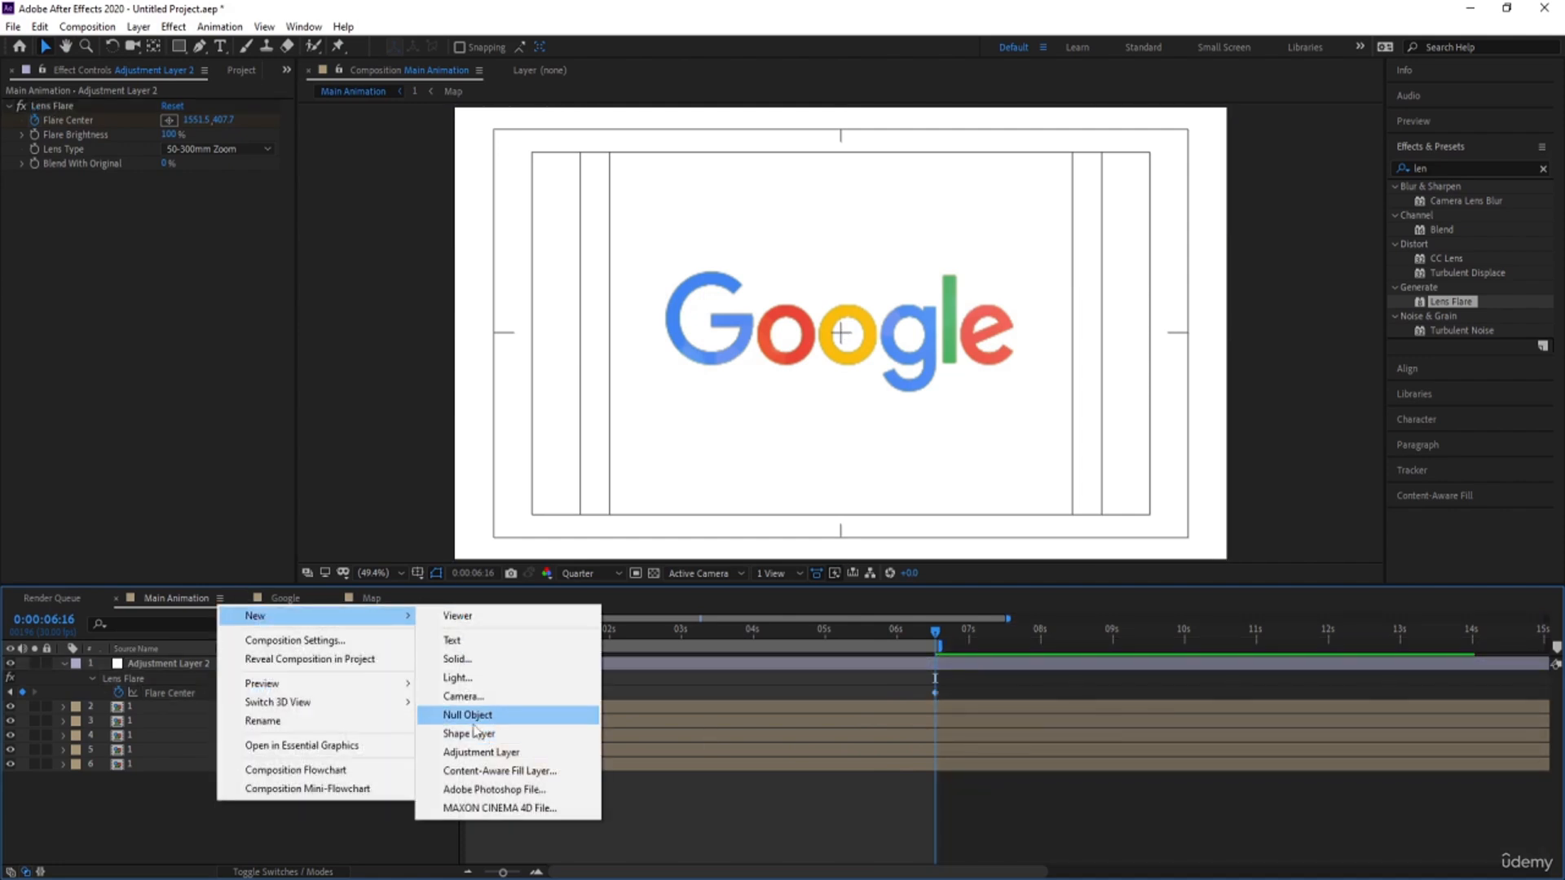
click(471, 718)
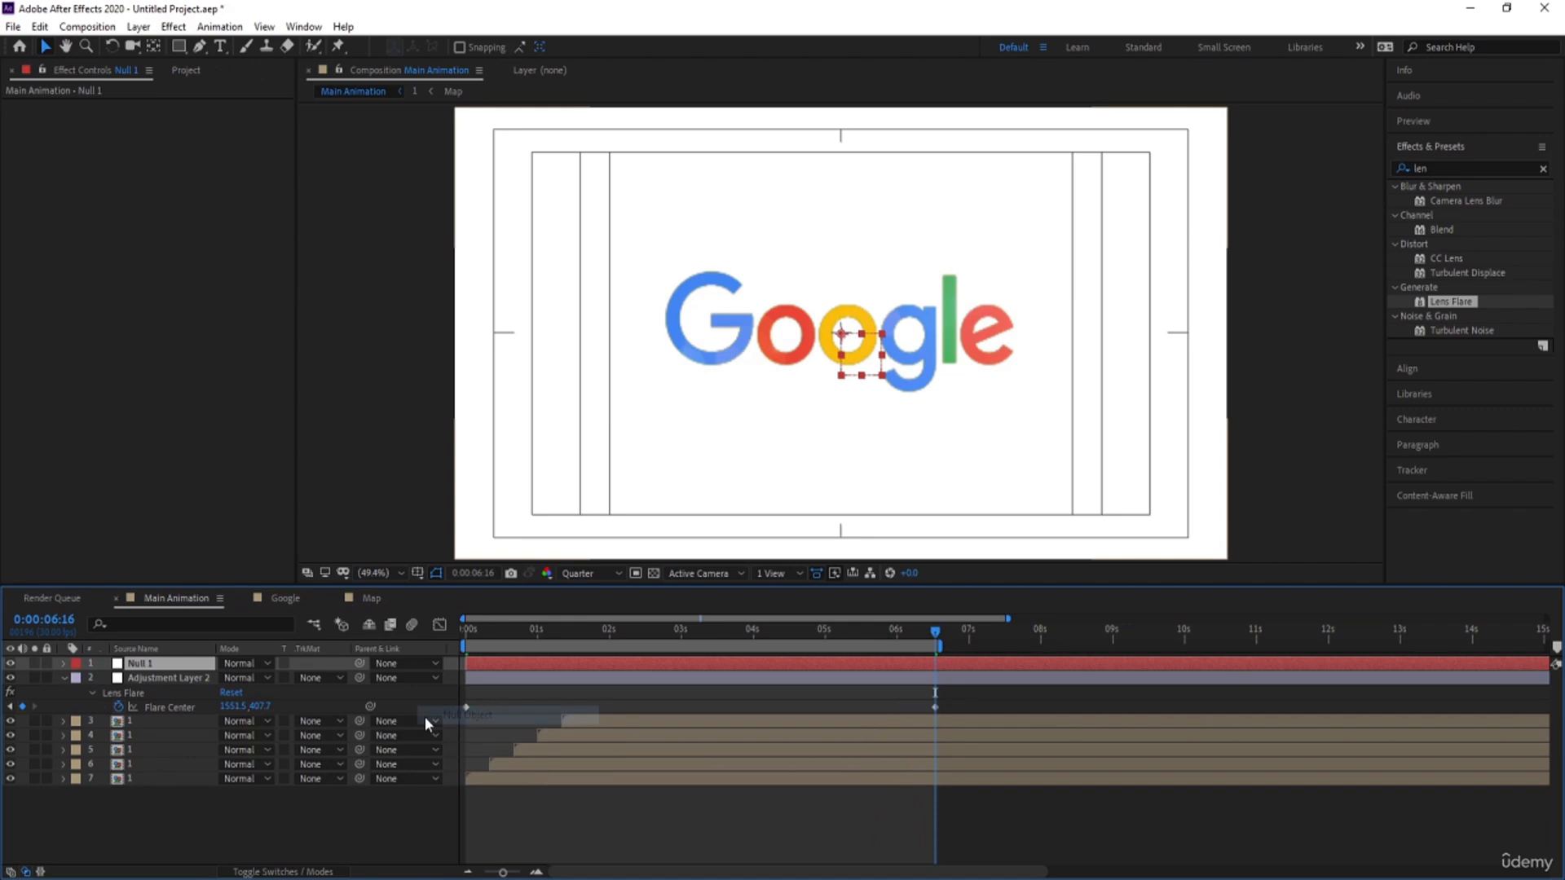
click(171, 719)
shift+click(160, 778)
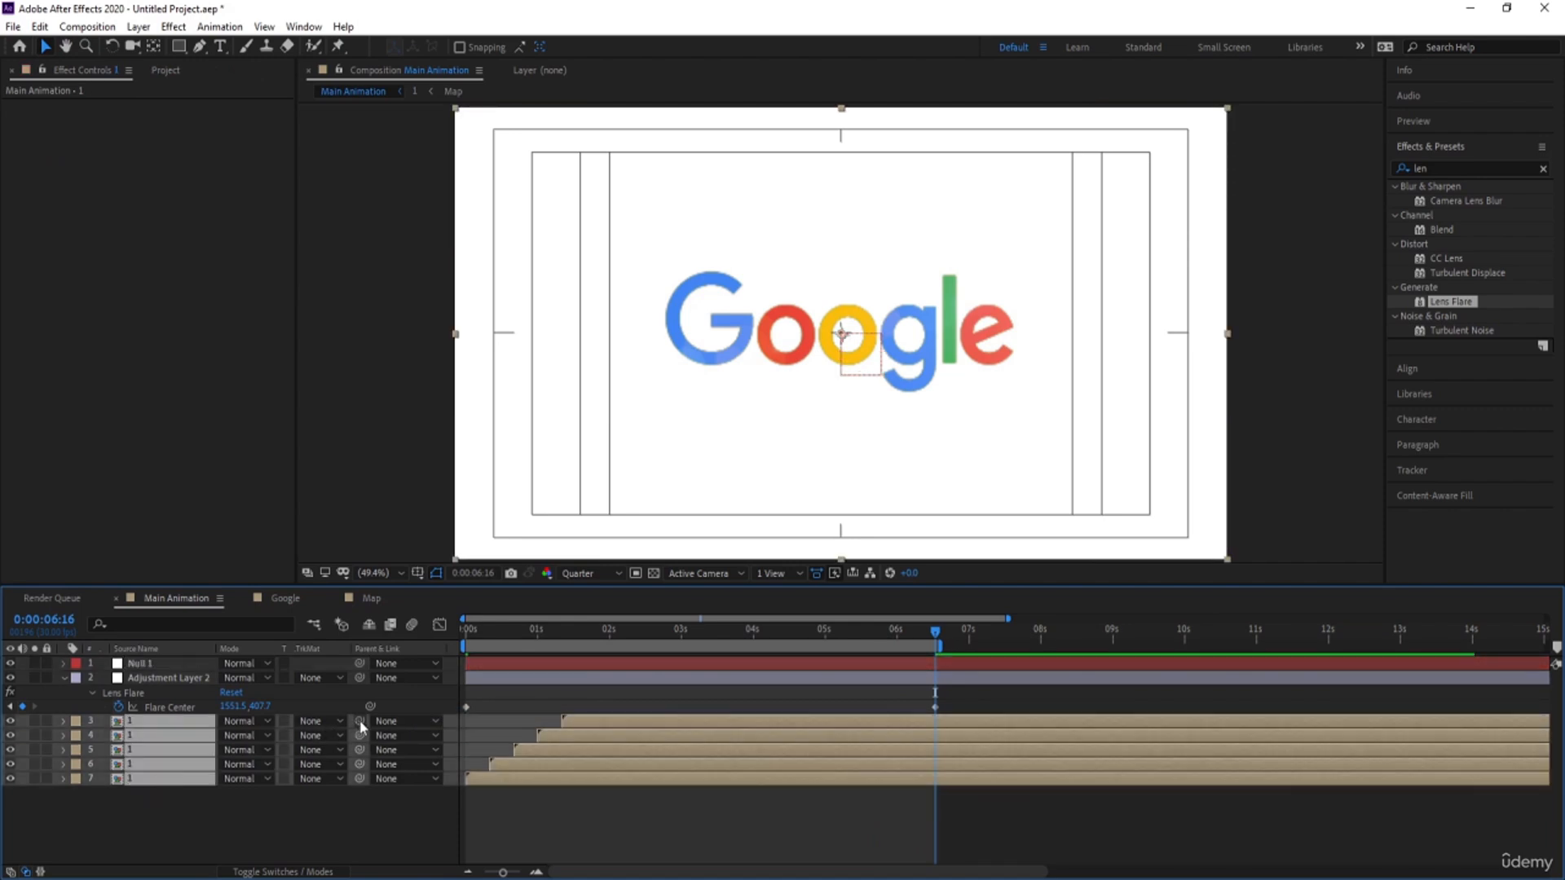
drag(360, 723, 169, 664)
Set the null object's Scale to 120% and keyframe it at 0:00:06:16
click(171, 663)
key(s)
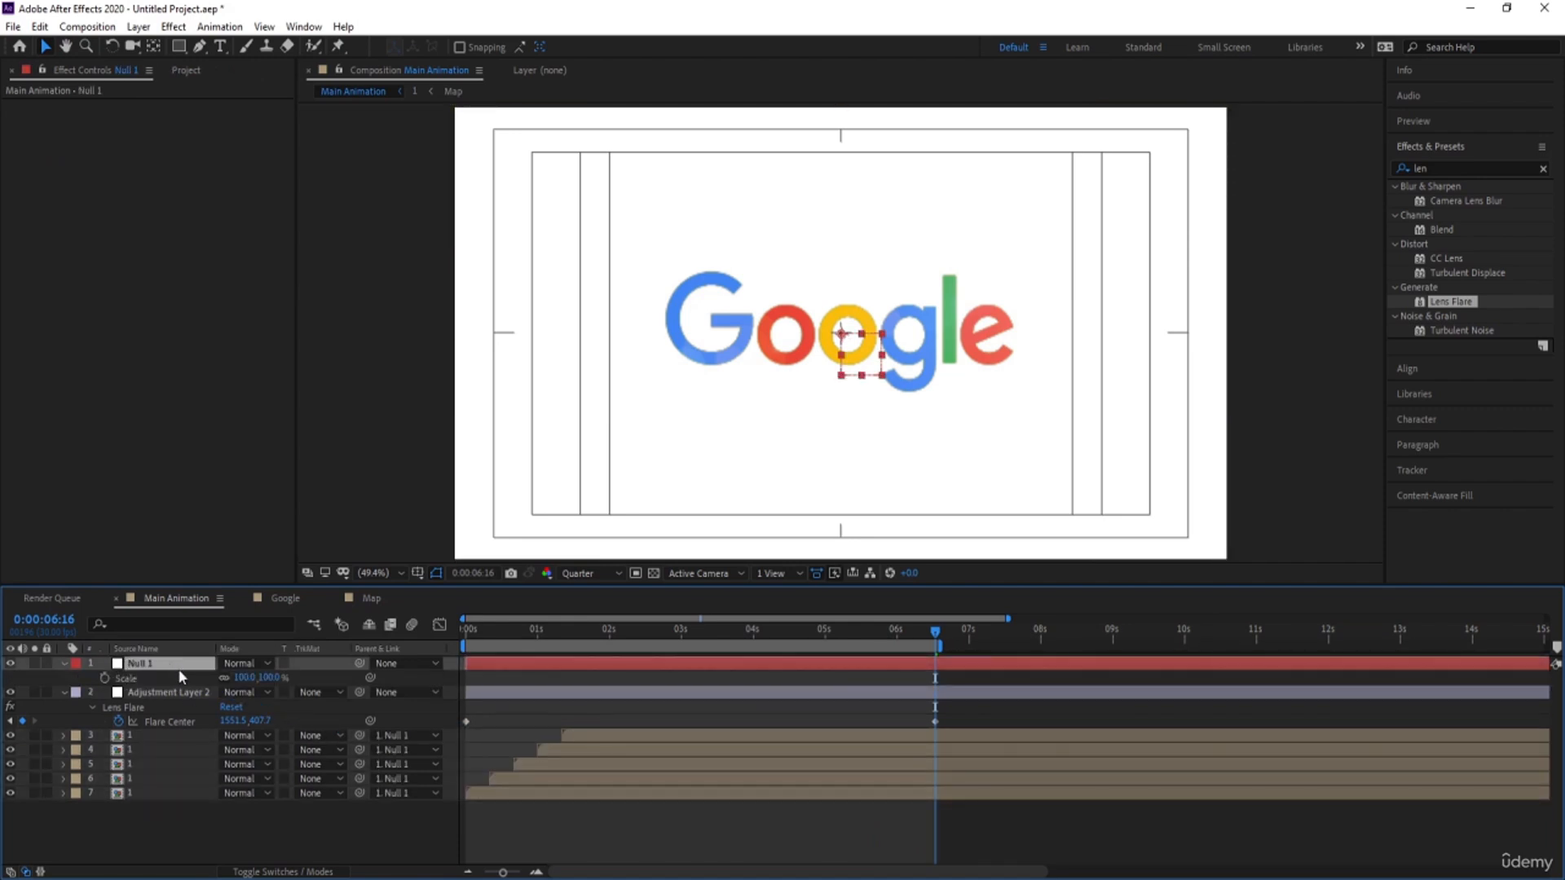
click(243, 677)
key(Return)
click(242, 678)
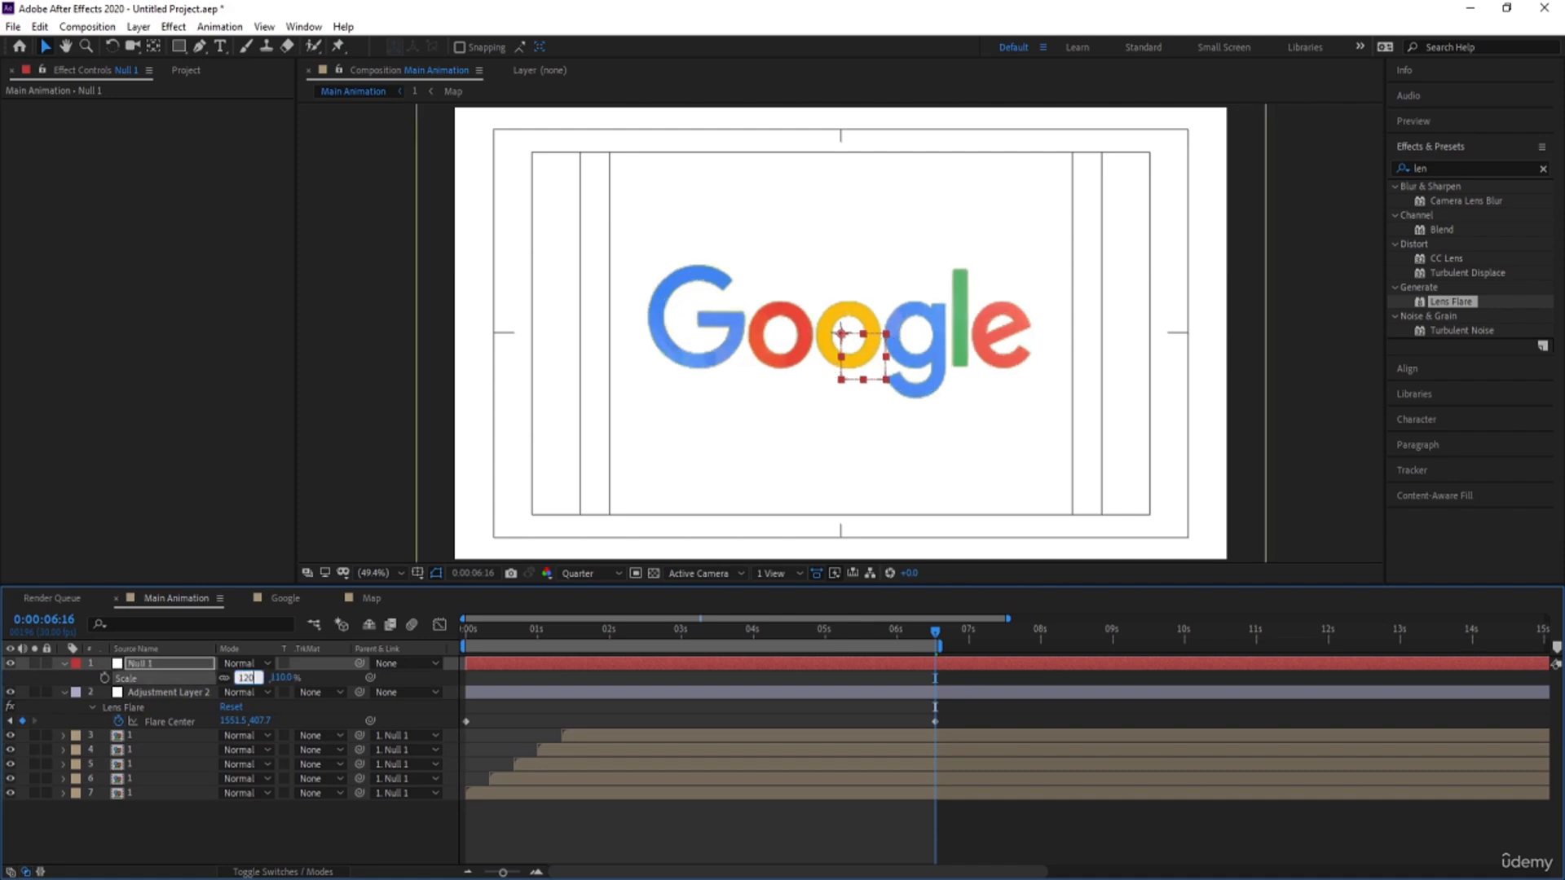
text(120)
key(Return)
click(104, 678)
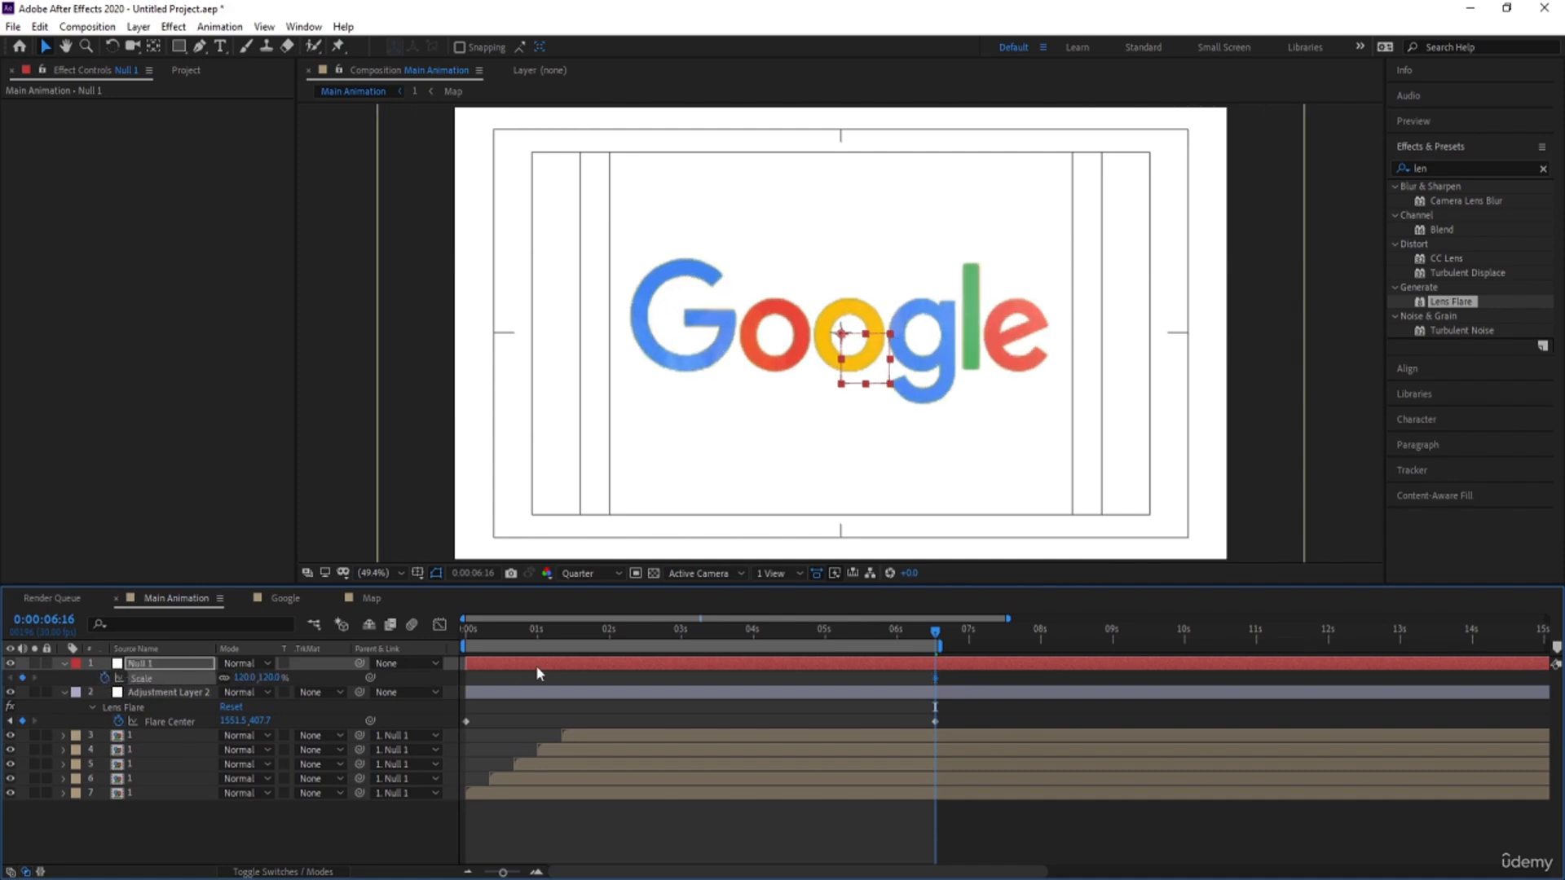
Keyframe the null object's Scale at 140% at 0:00:00:00
key(Home)
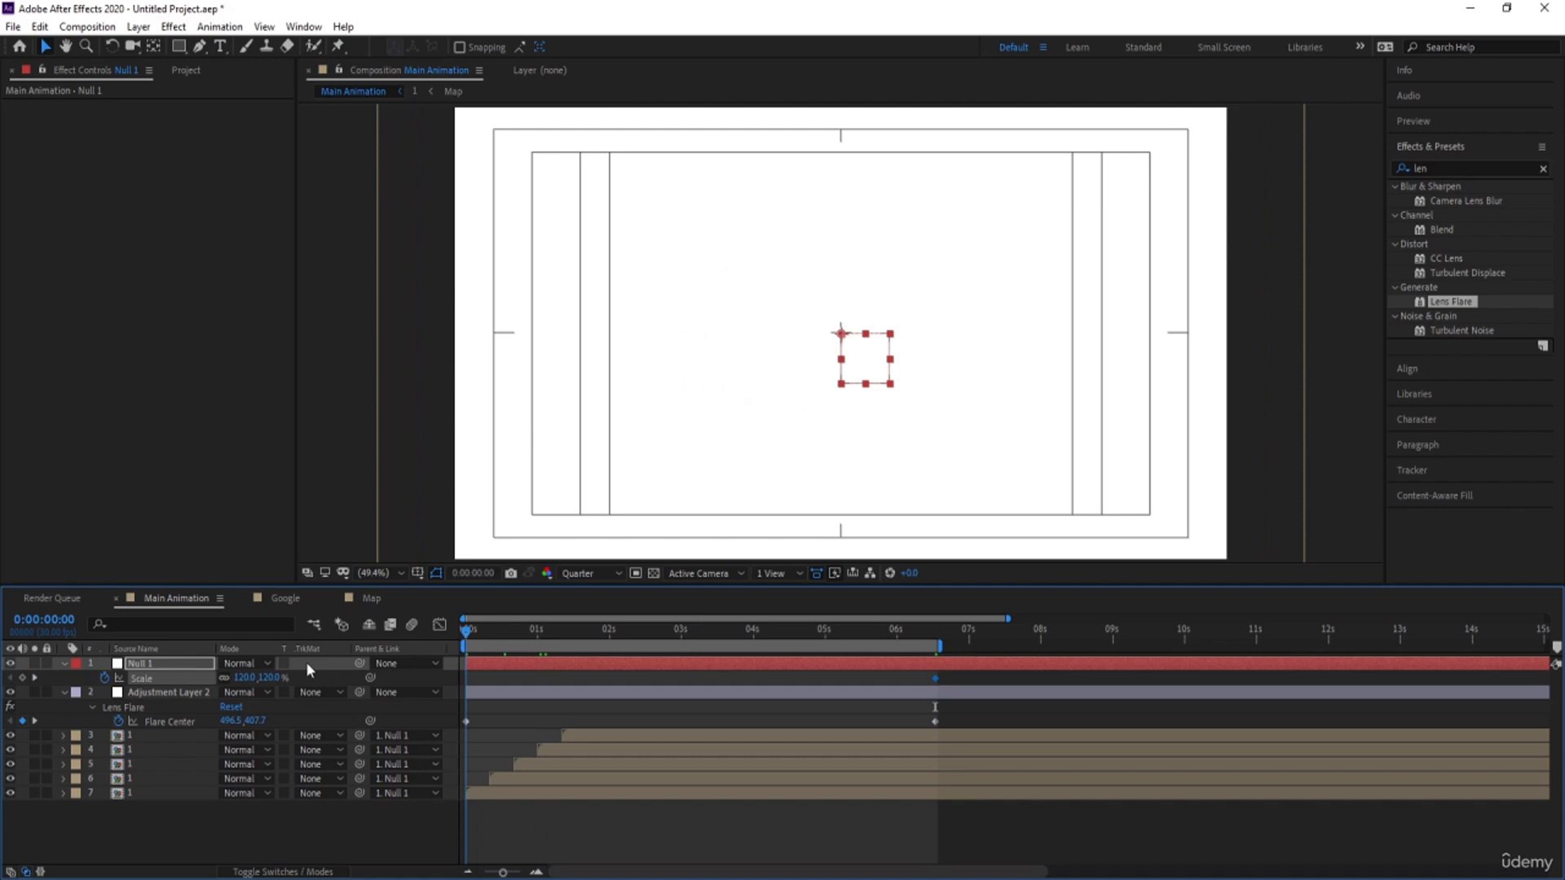
click(243, 677)
text(140)
key(Return)
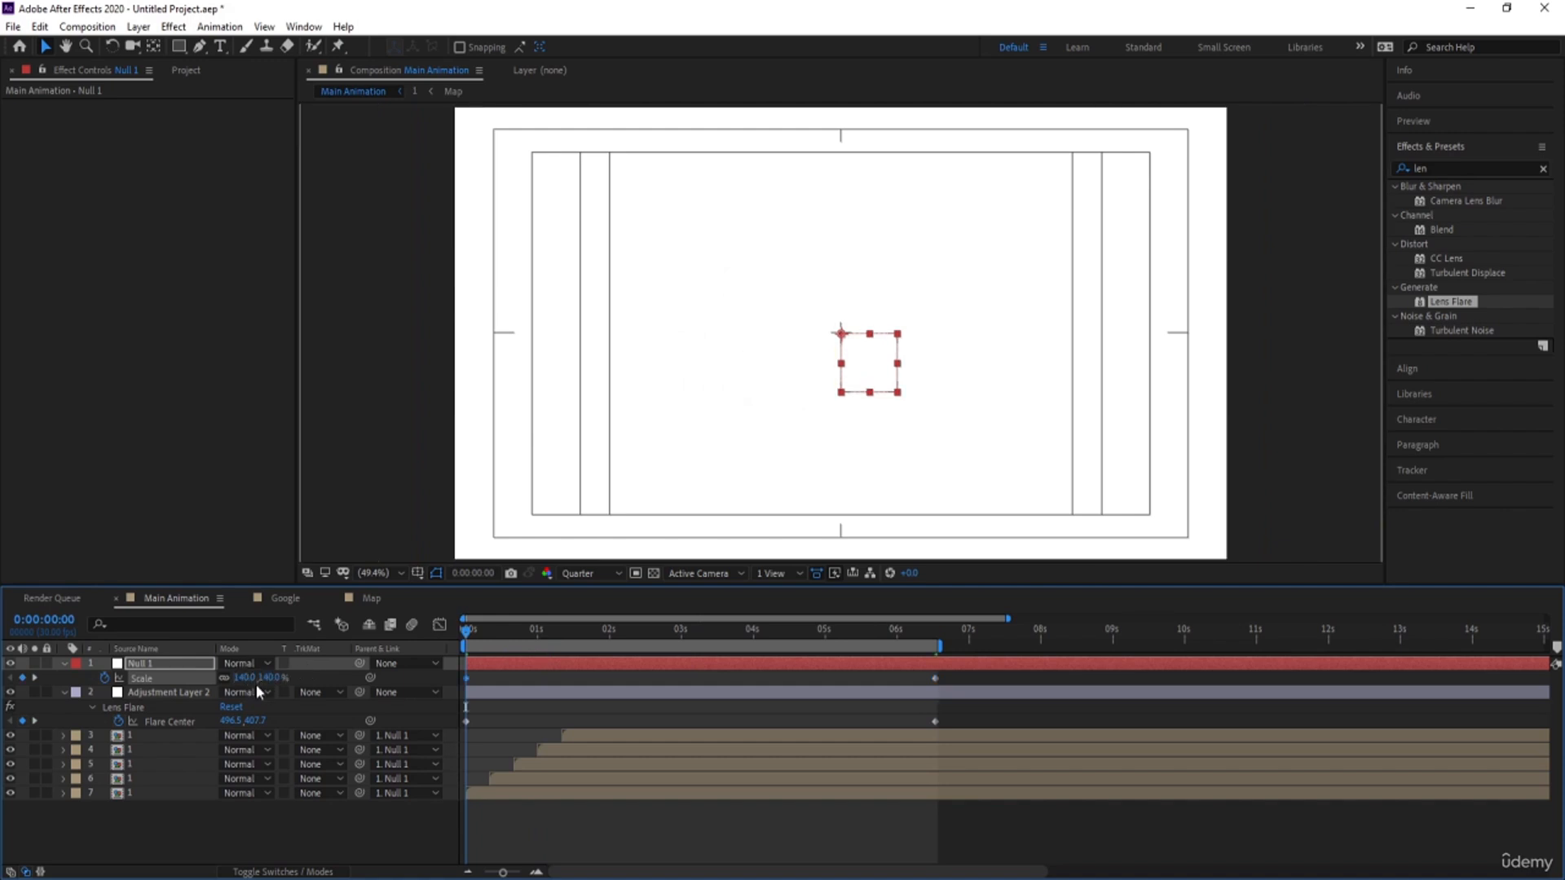
Preview the scaling logo reveal with its lens flare from the start of Main Animation
key(space)
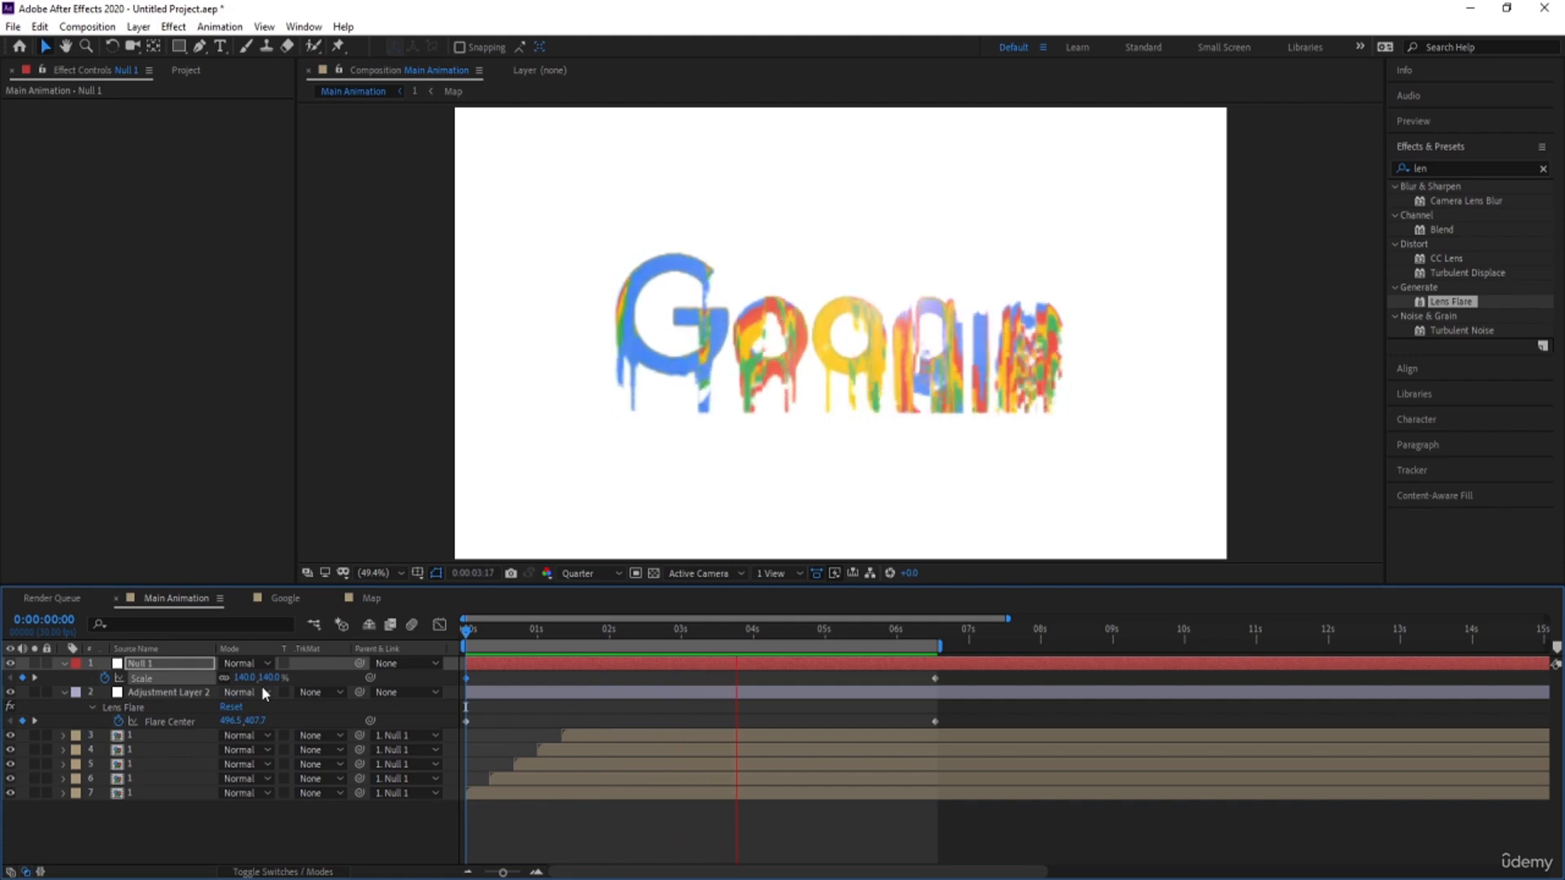
key(space)
key(space)
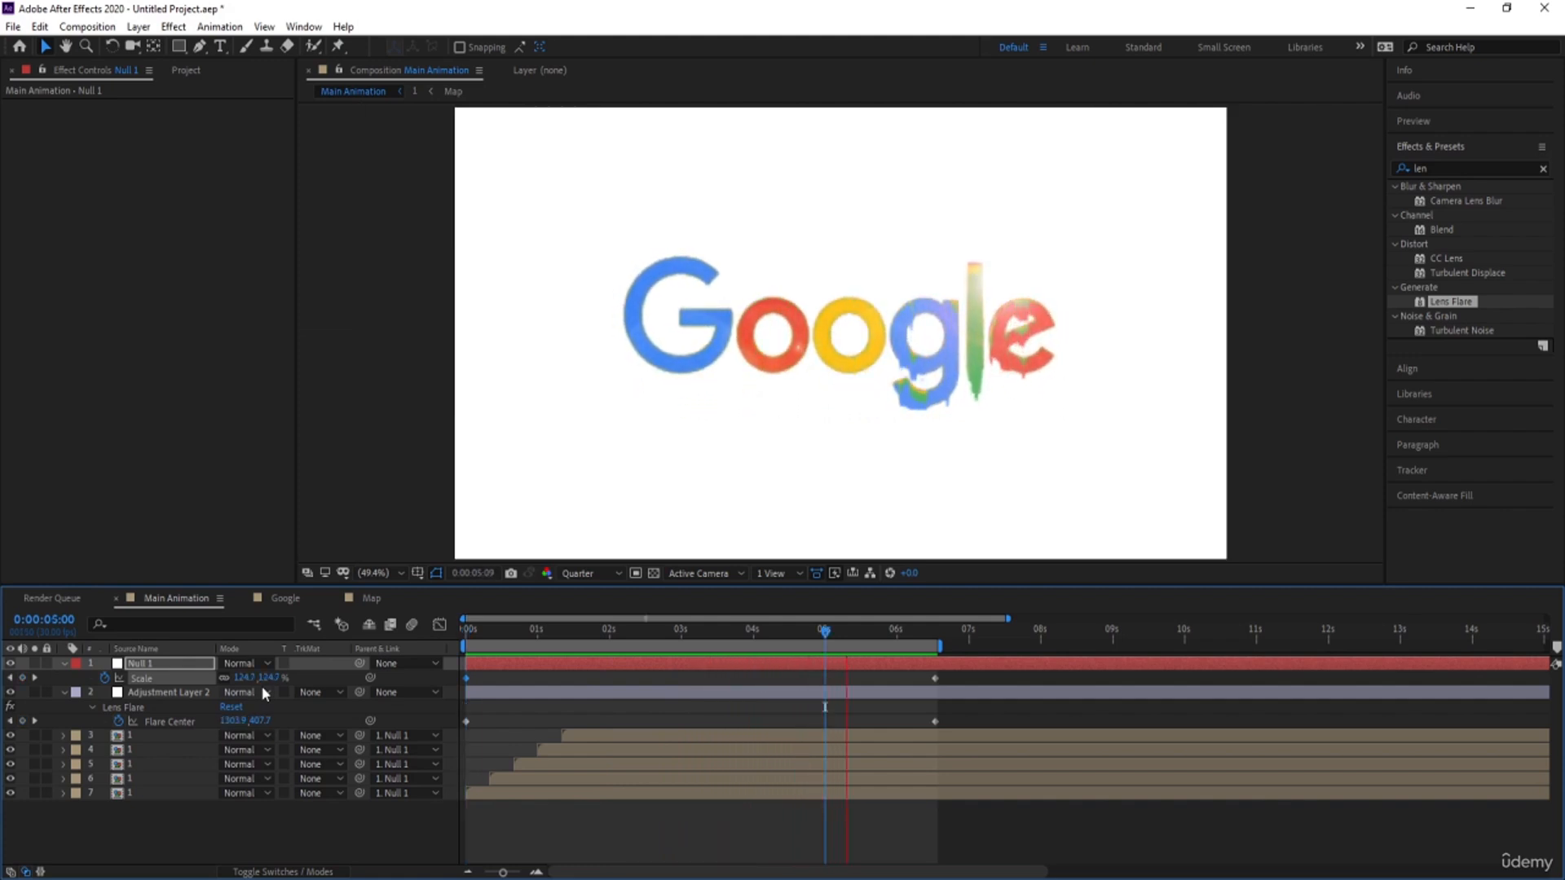
key(space)
click(508, 714)
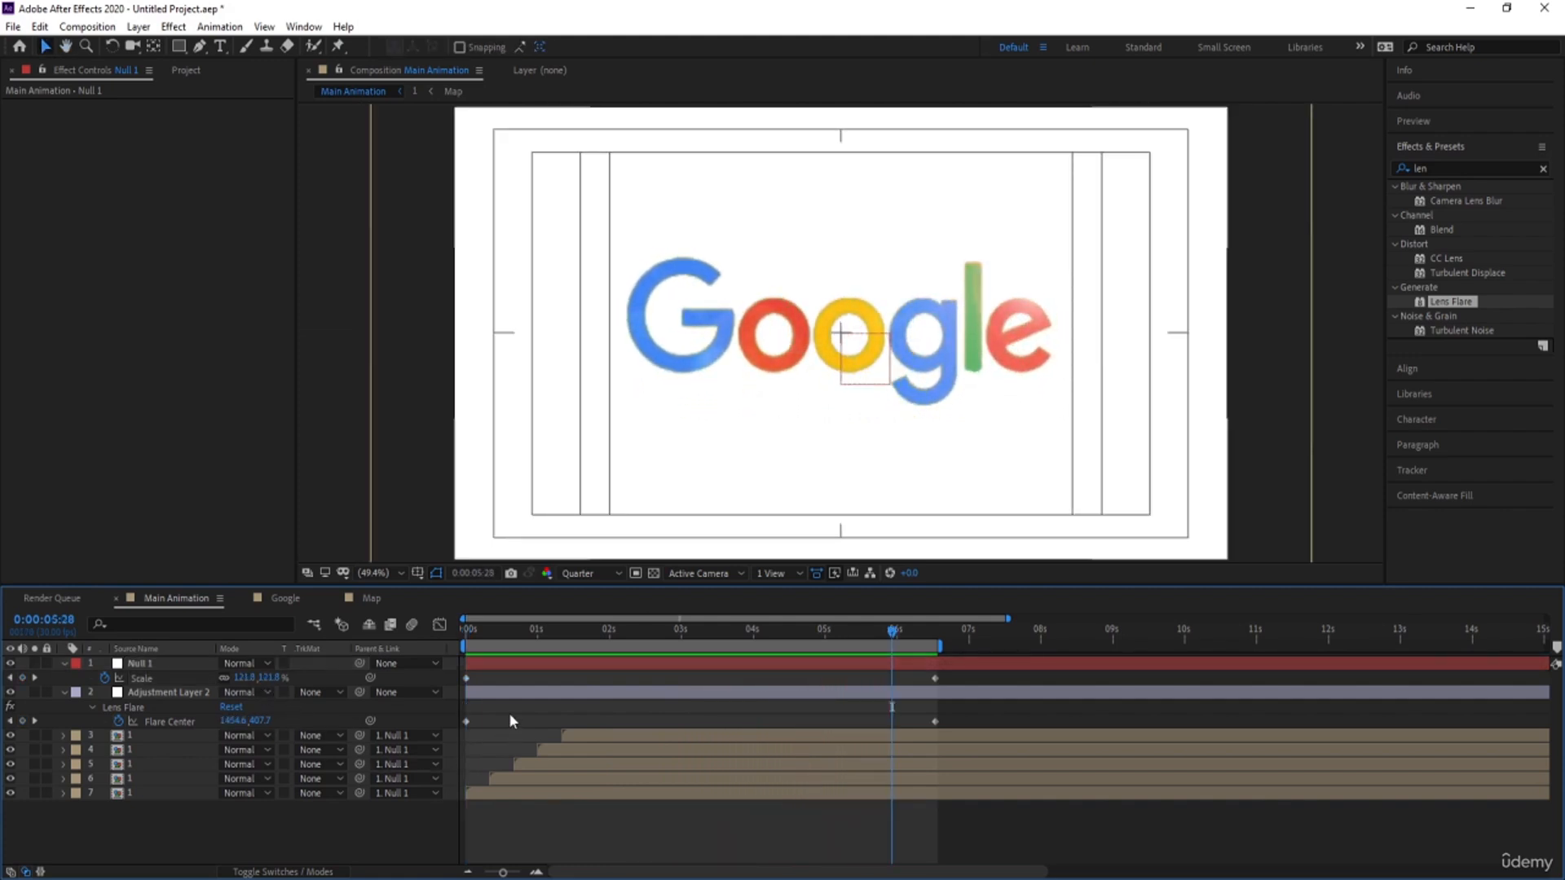
Open the nested composition 1 and preview its logo streaks from the start
double_click(159, 737)
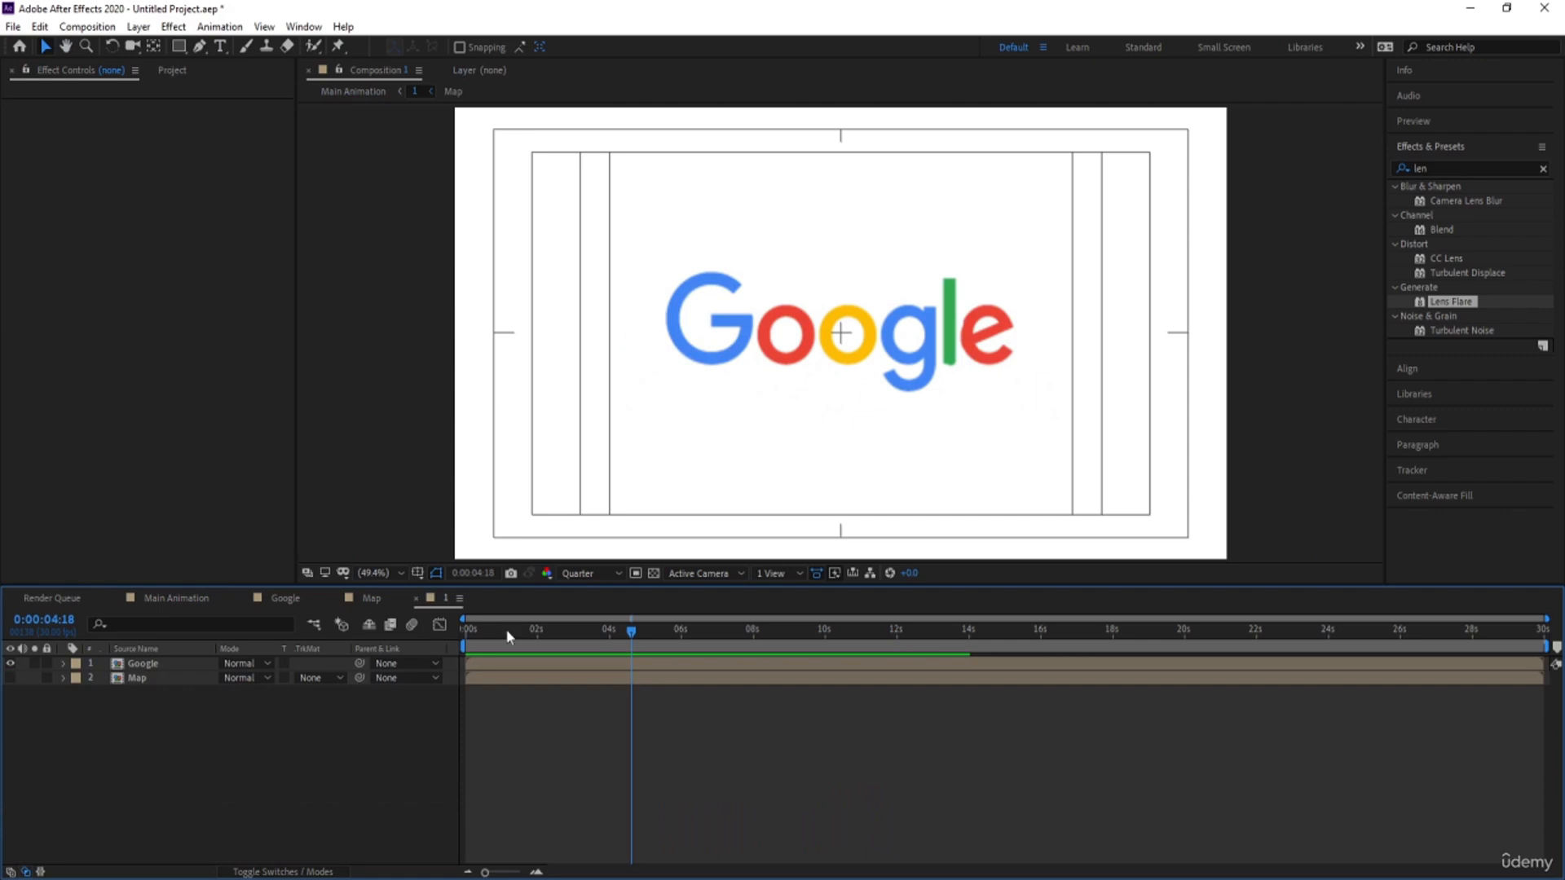
drag(504, 632, 463, 636)
key(space)
key(space)
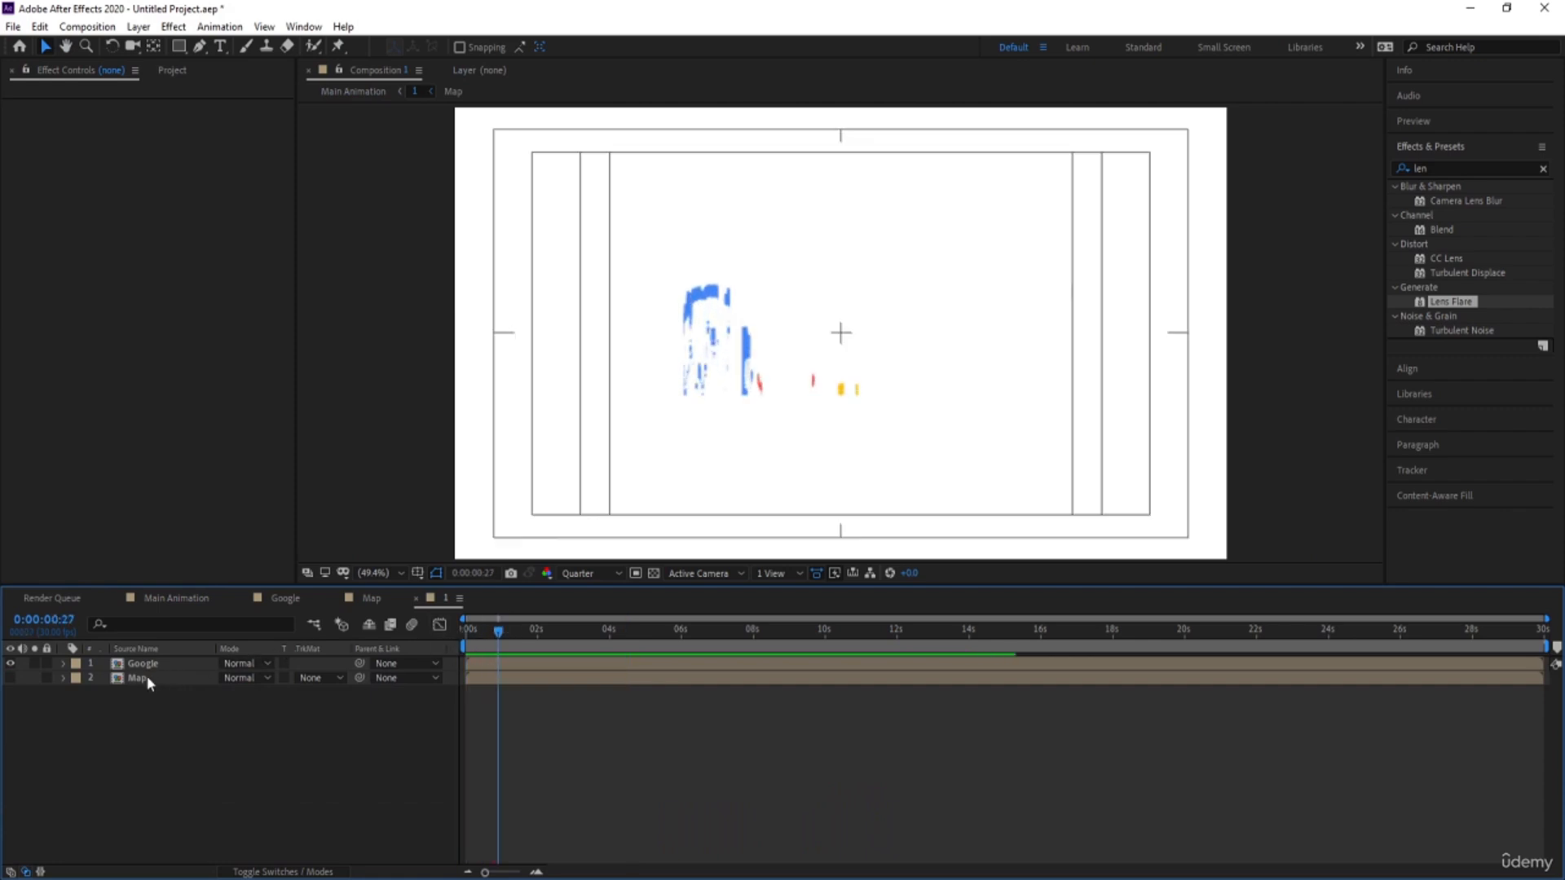
Open the Map composition and add a new adjustment layer above its existing layers
double_click(146, 677)
right_click(202, 722)
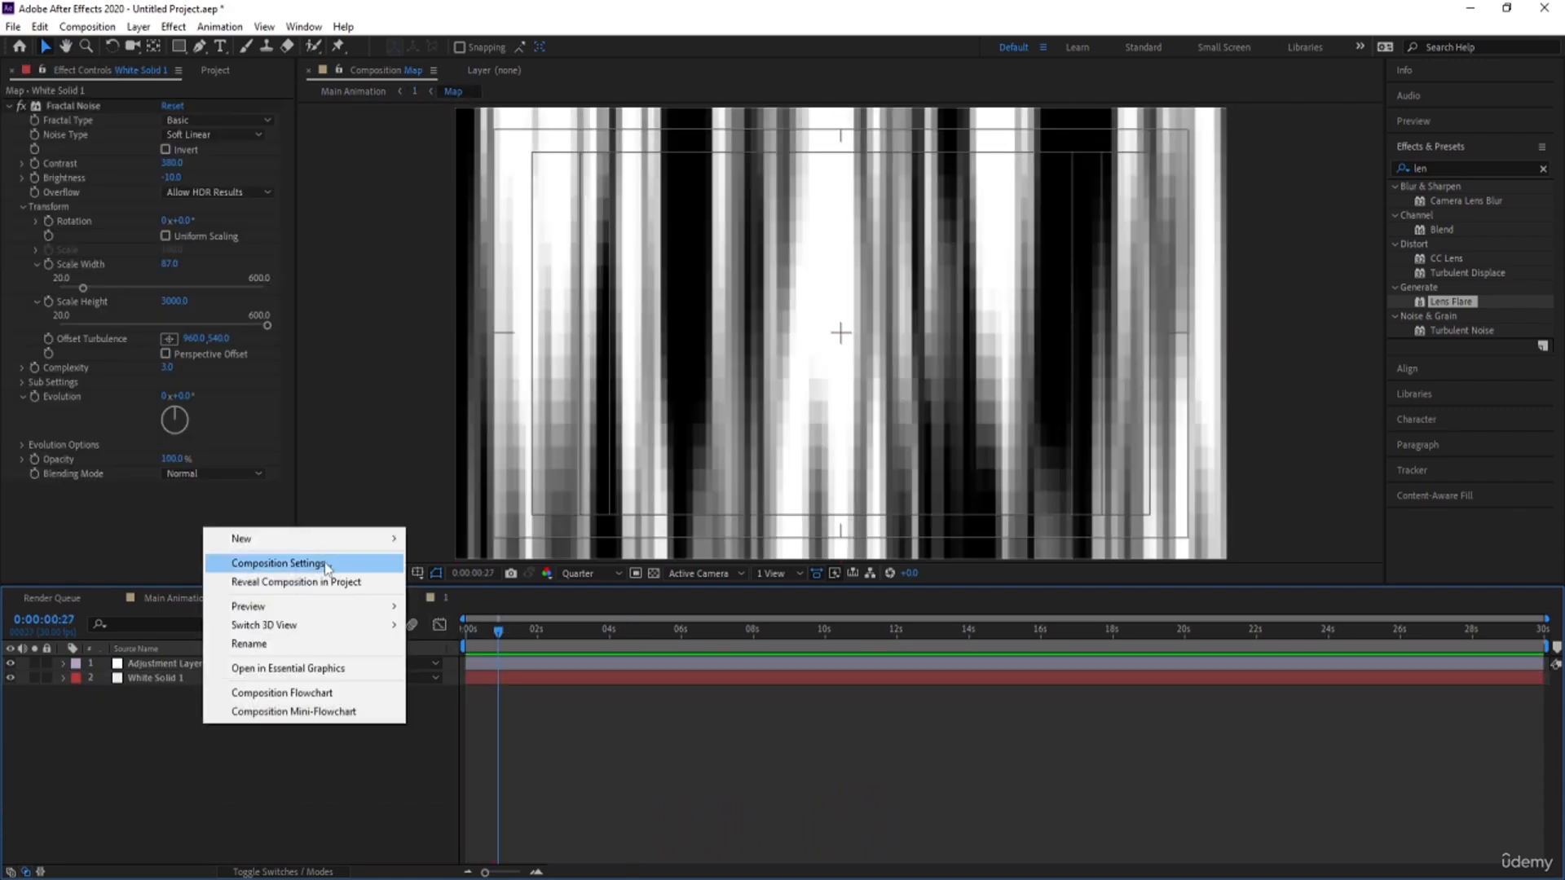
mouse_move(383, 538)
click(489, 678)
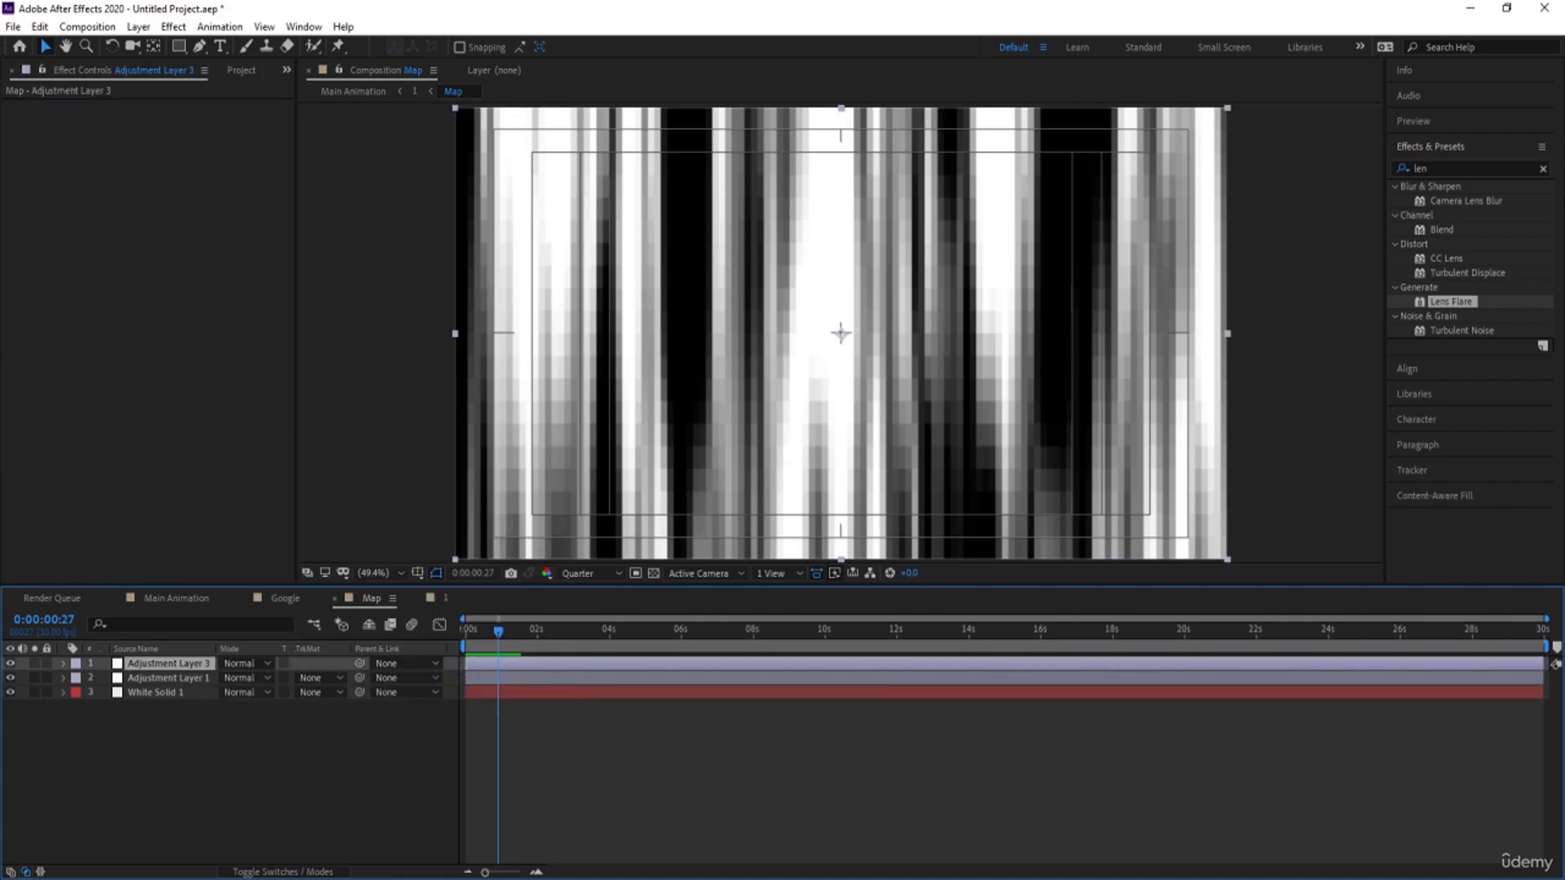
Apply the Turbulent Displace effect to the new adjustment layer in Map and preview its impact in Main Animation
click(1432, 168)
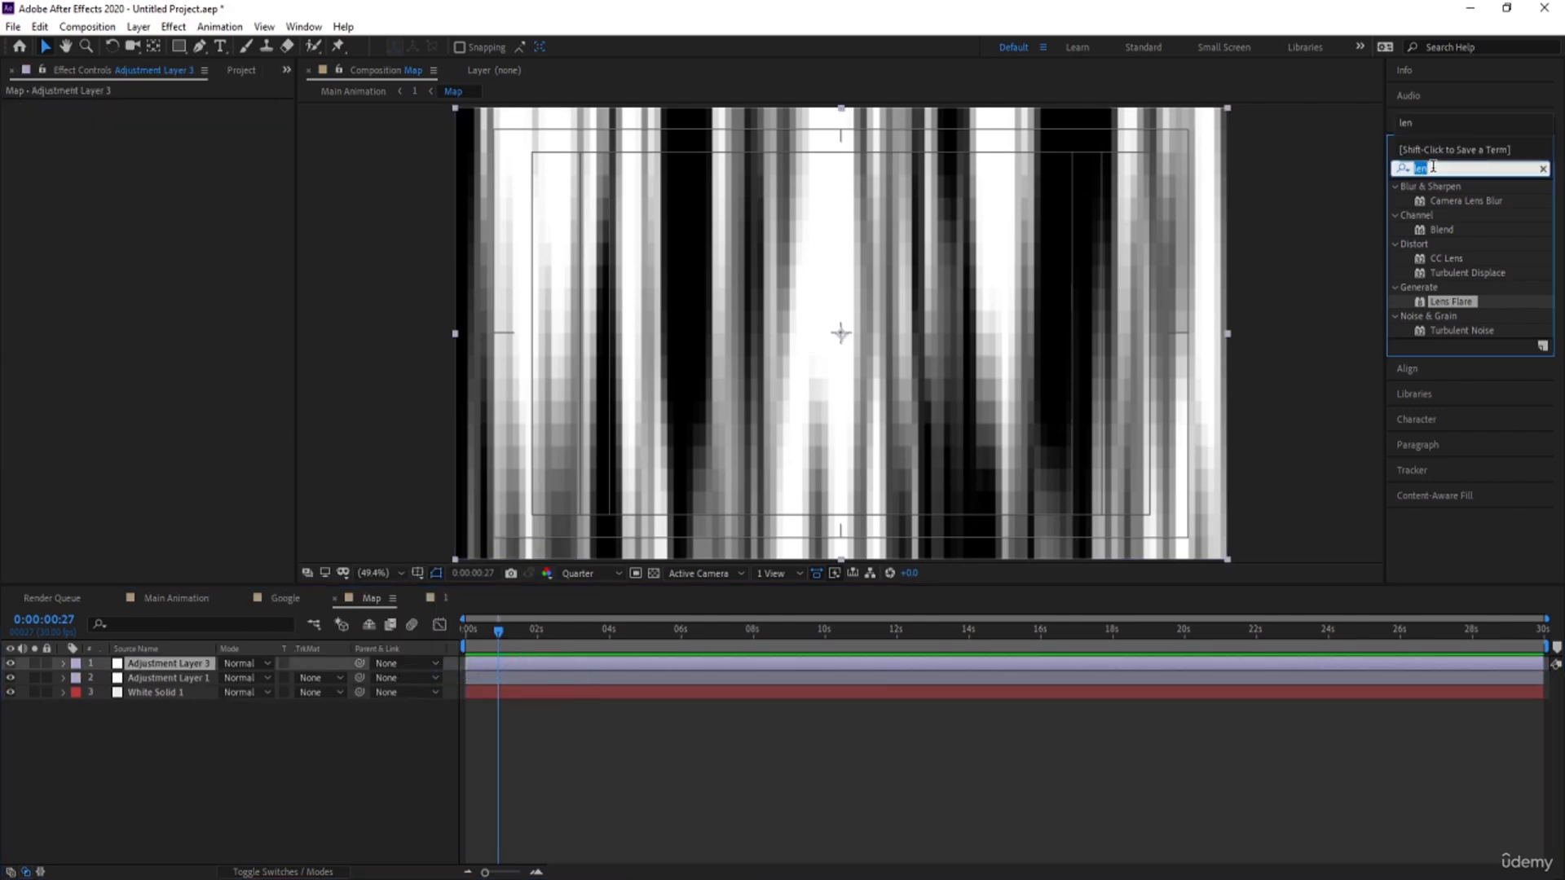
text(tur)
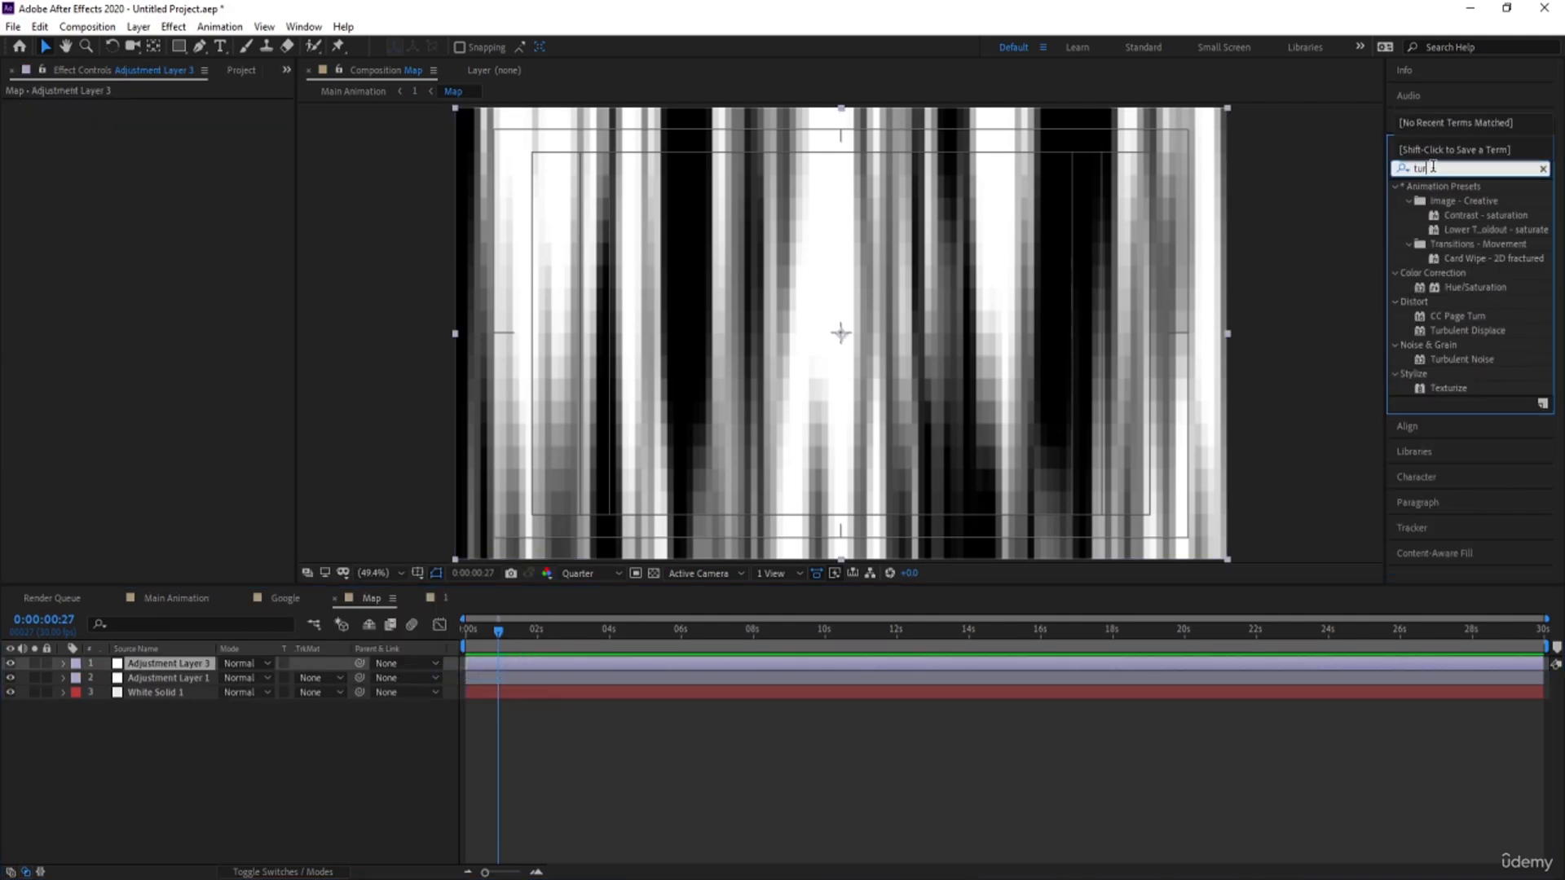
double_click(1475, 332)
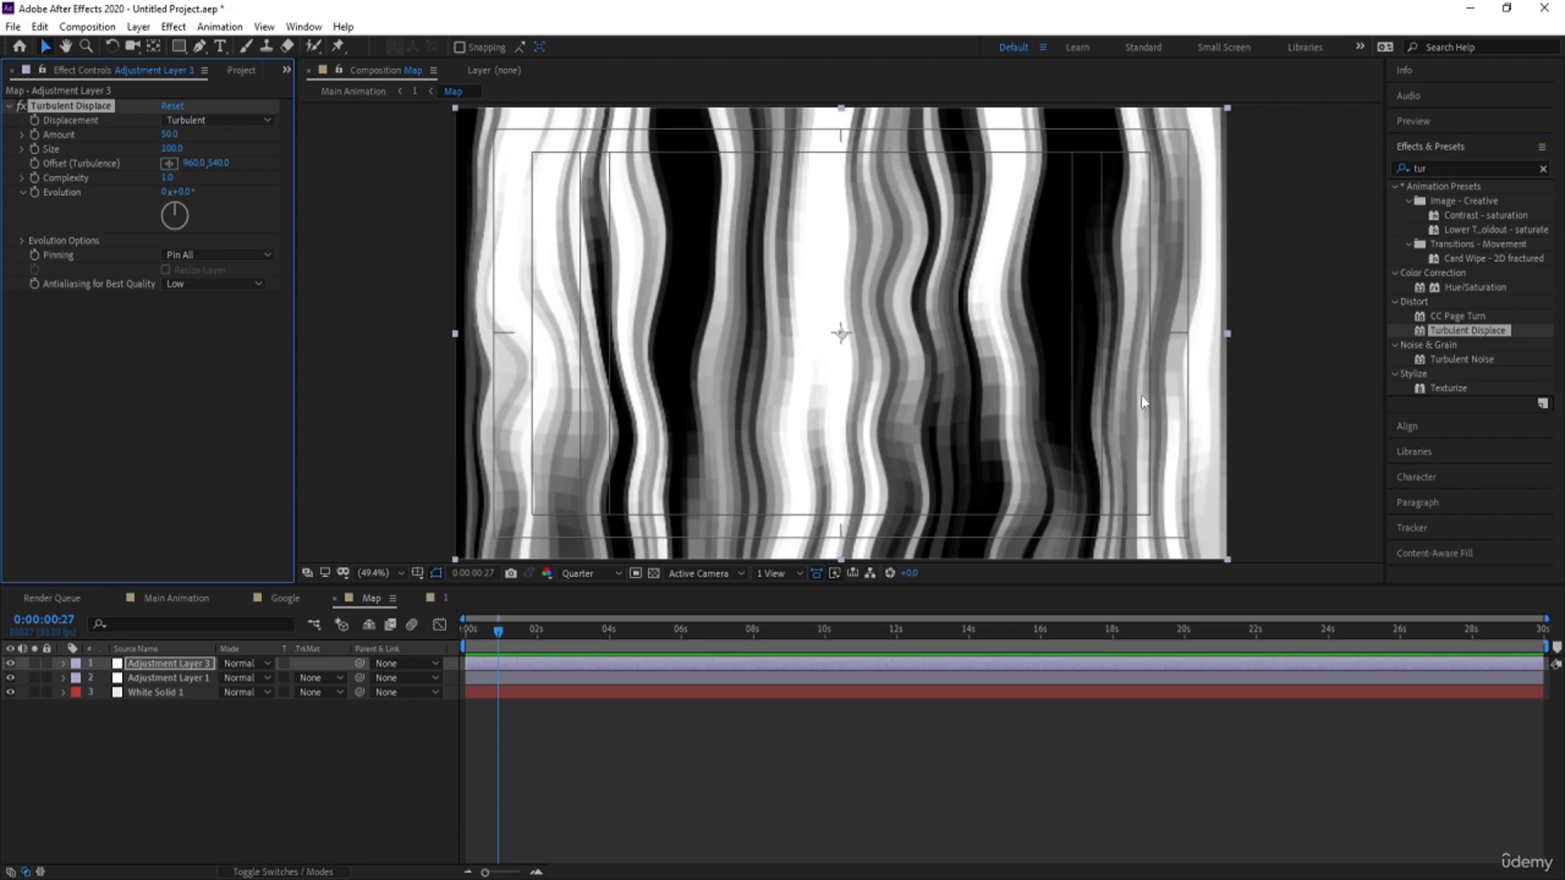
click(181, 599)
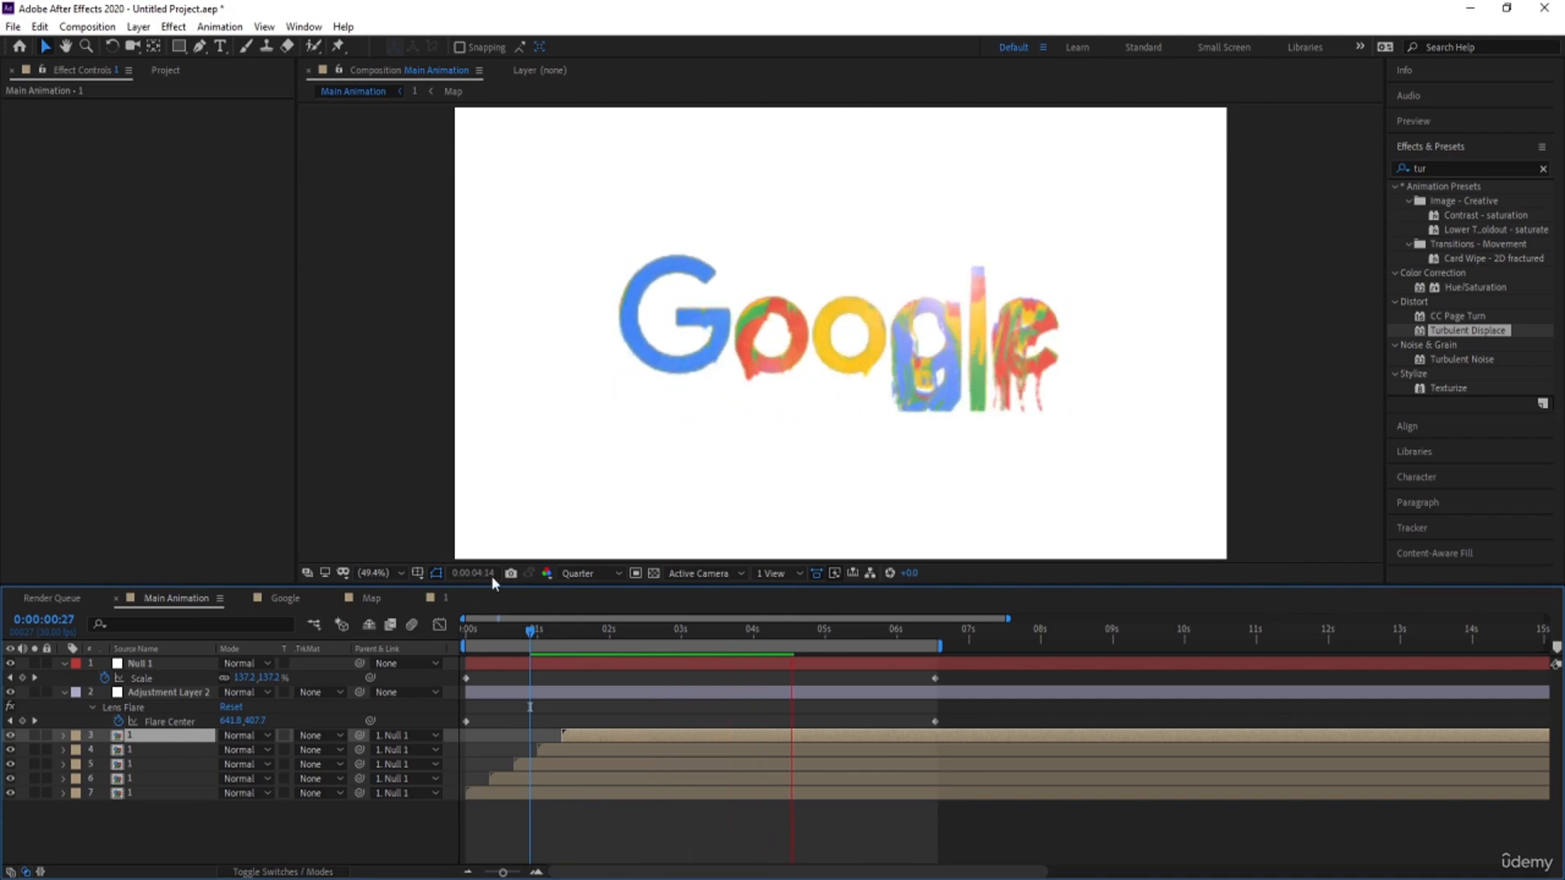
In the Map composition, keyframe Turbulent Displace's Evolution at 0x+0.0° at 0:00:00:00 and reveal the keyframed property under the layer
click(377, 598)
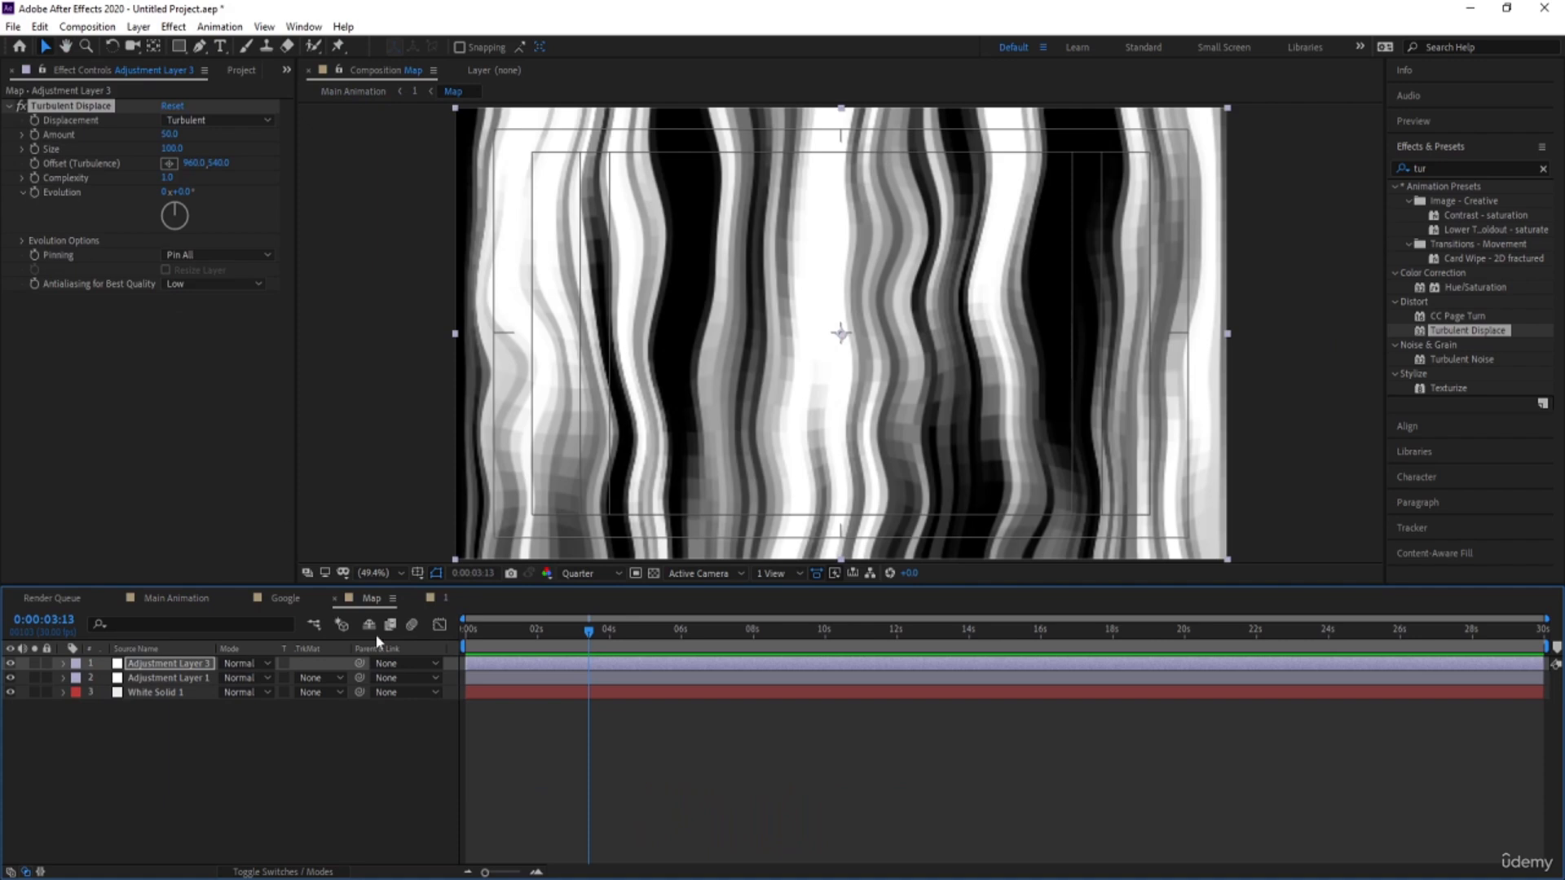
drag(503, 640, 226, 648)
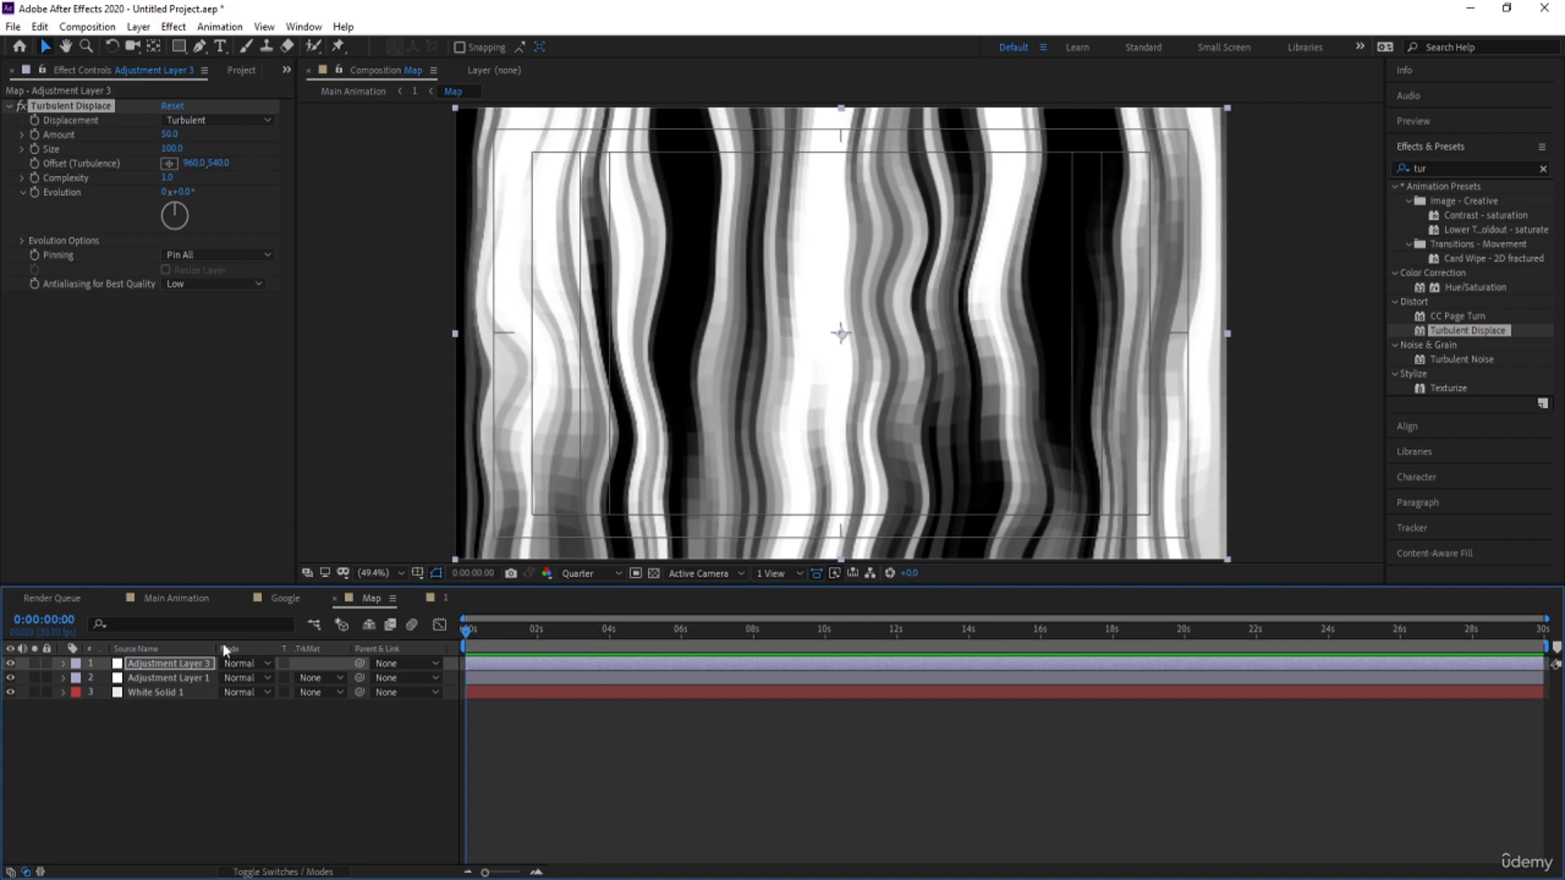
click(34, 191)
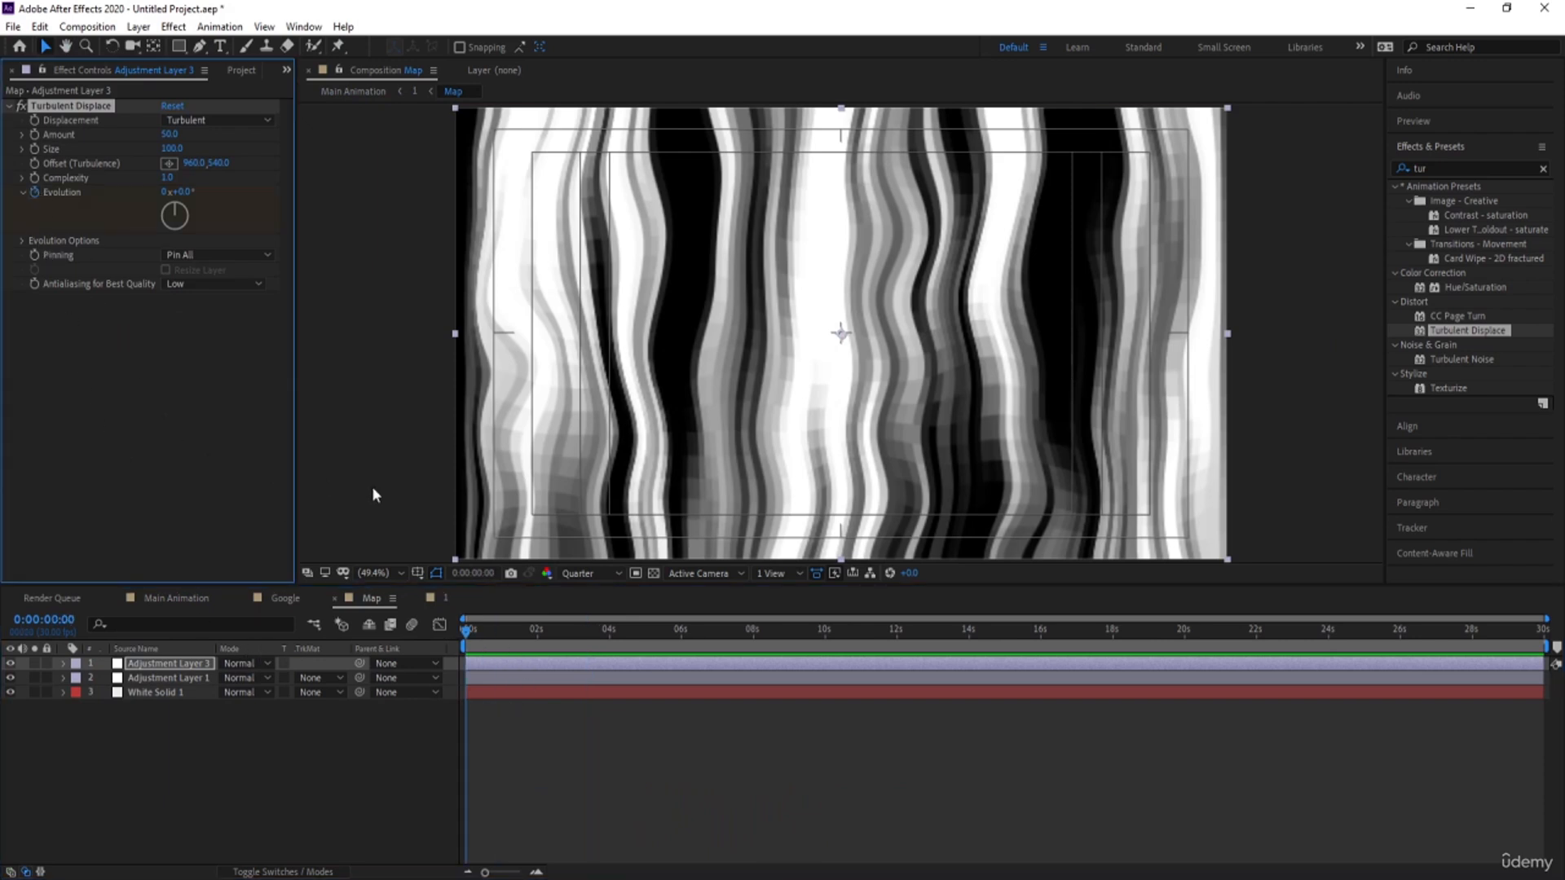
key(u)
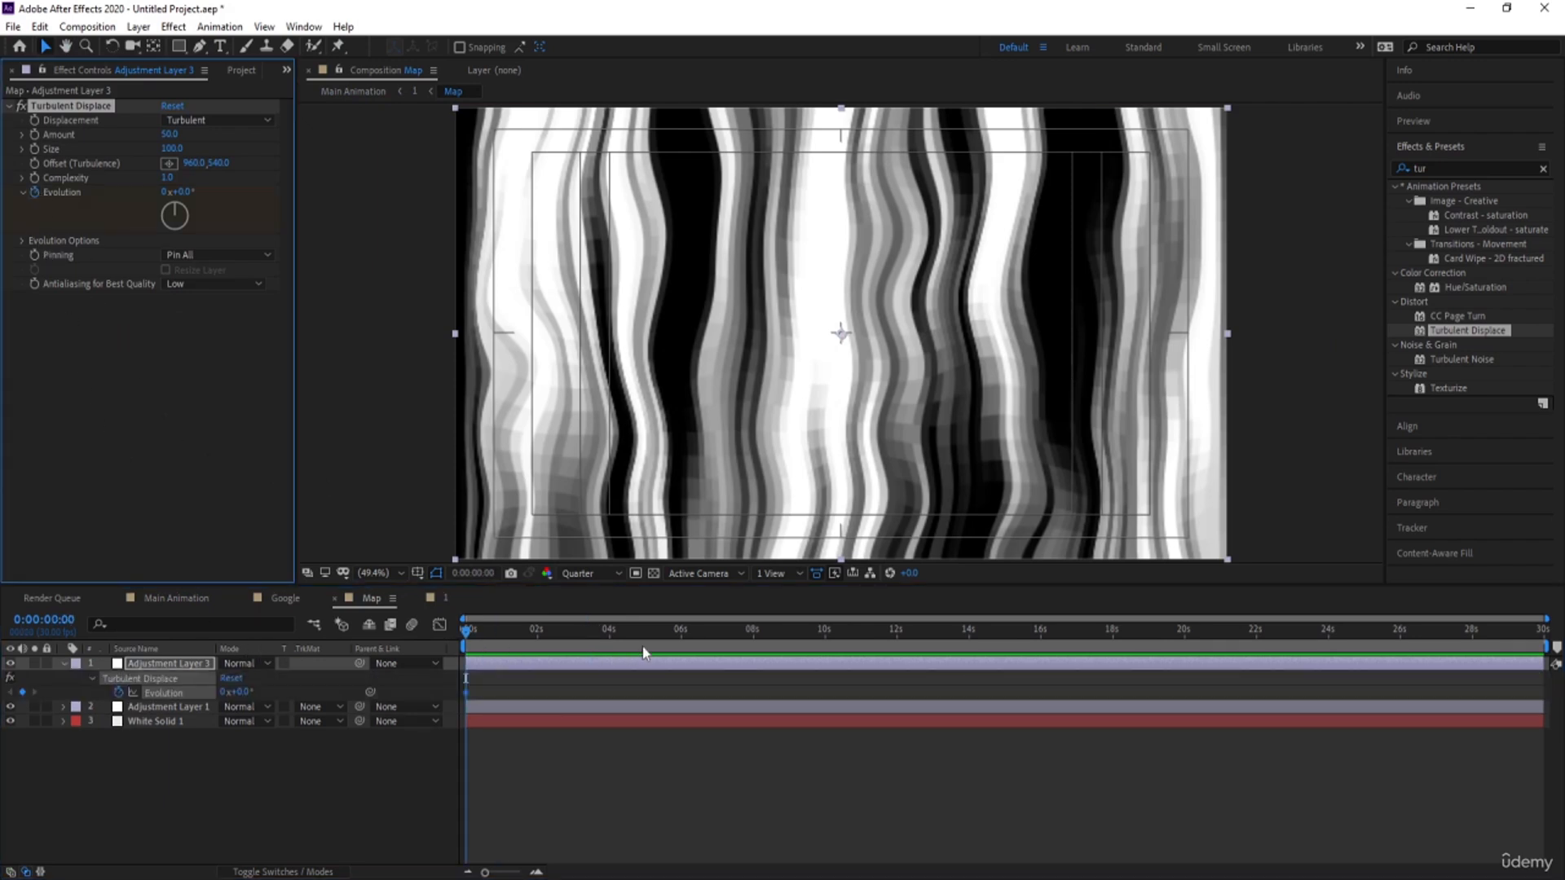
Keyframe Evolution at 1x+0.0° at 0:00:06:00 and preview the Map composition from the start
click(679, 627)
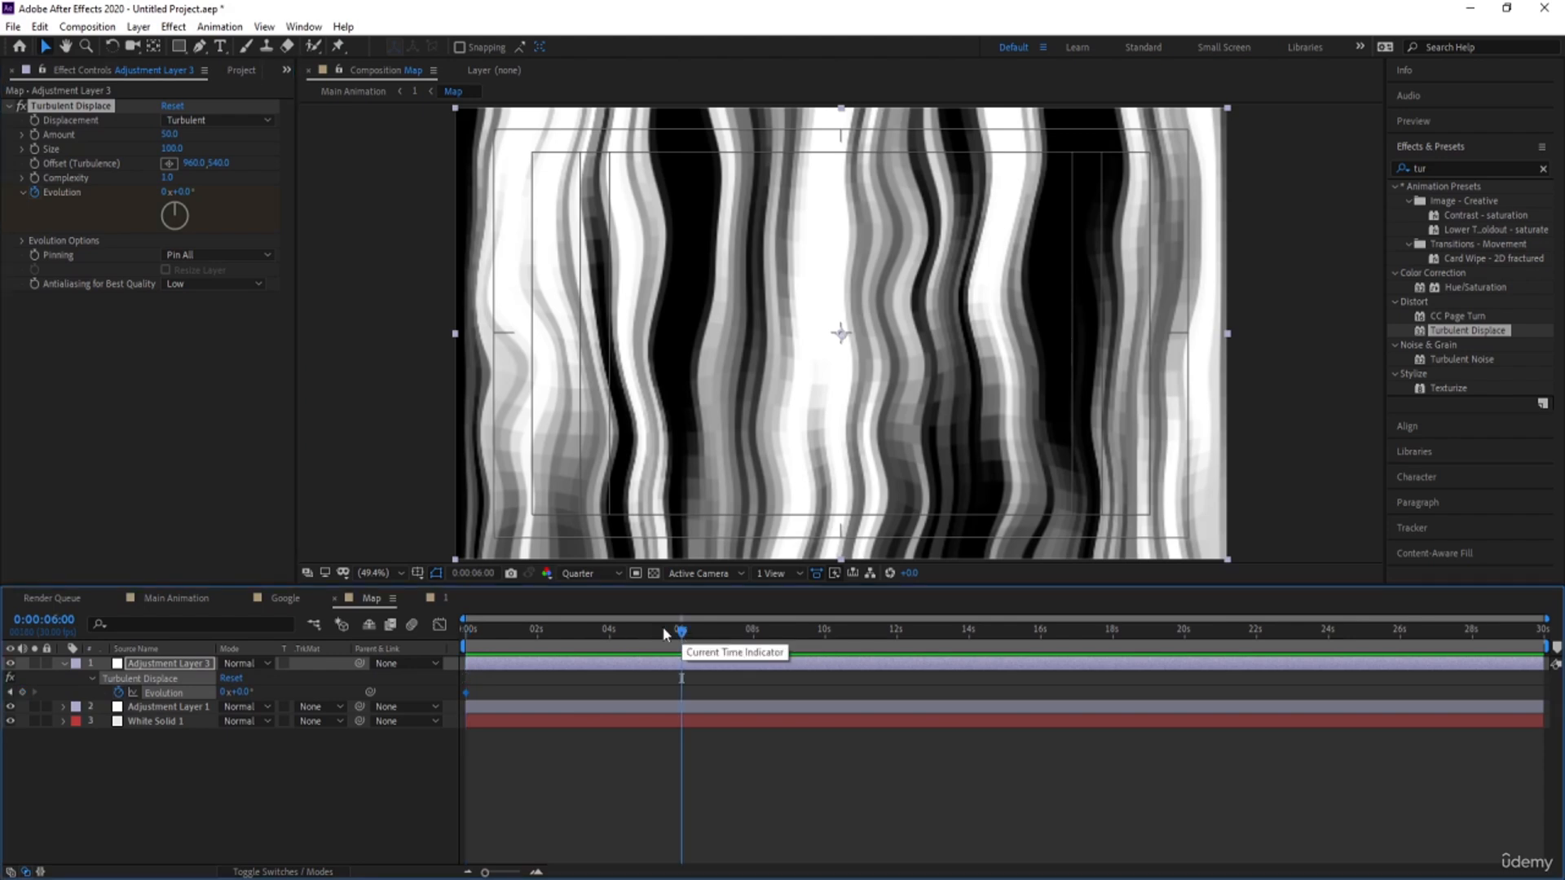
click(222, 692)
text(1)
key(Return)
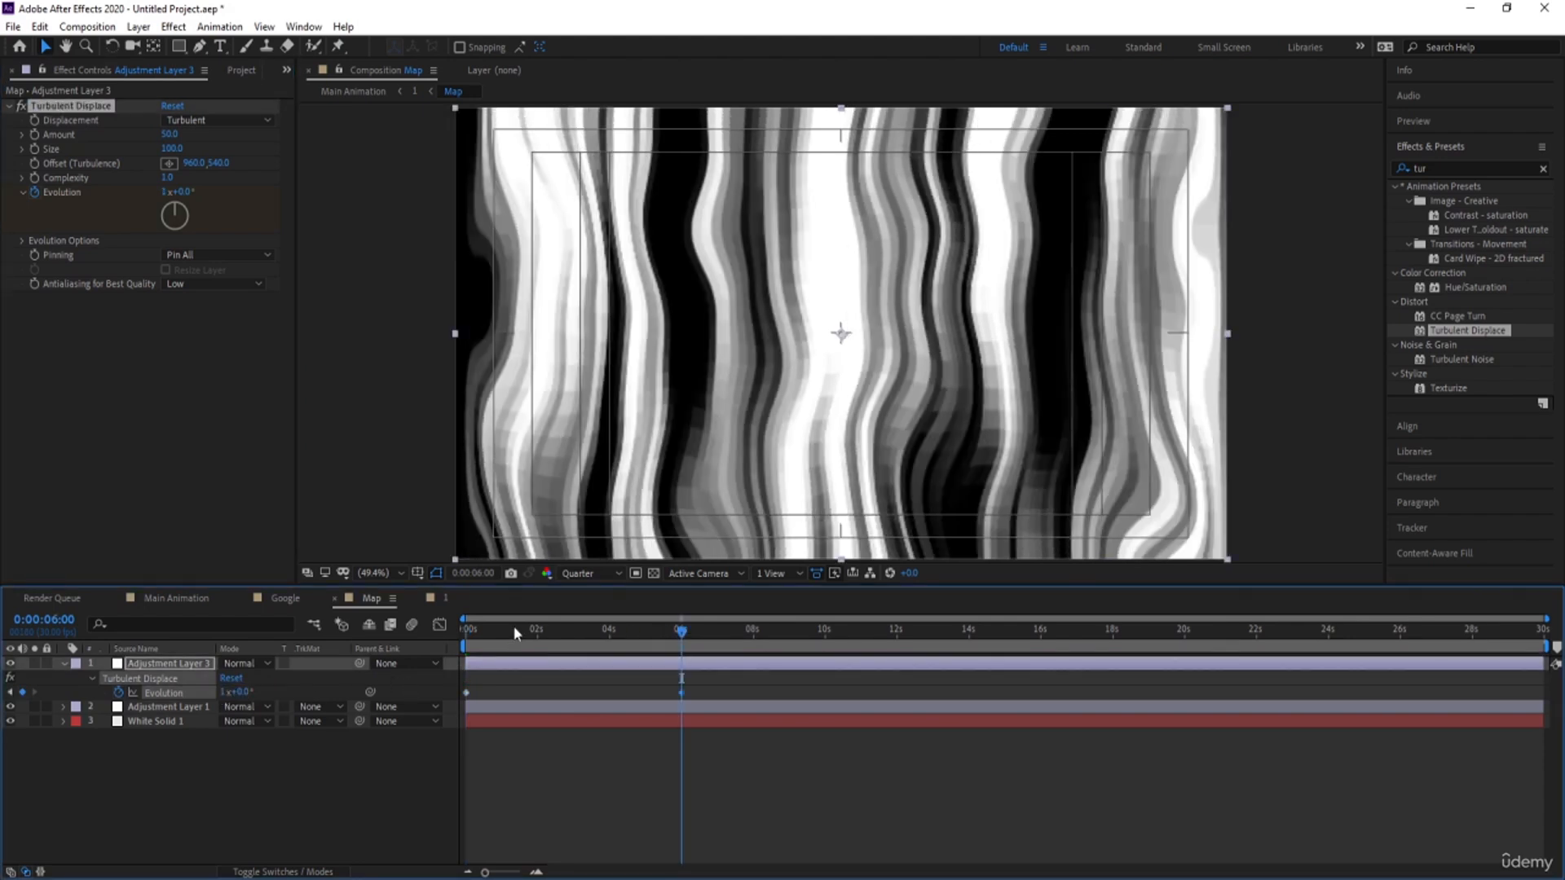
key(Home)
key(space)
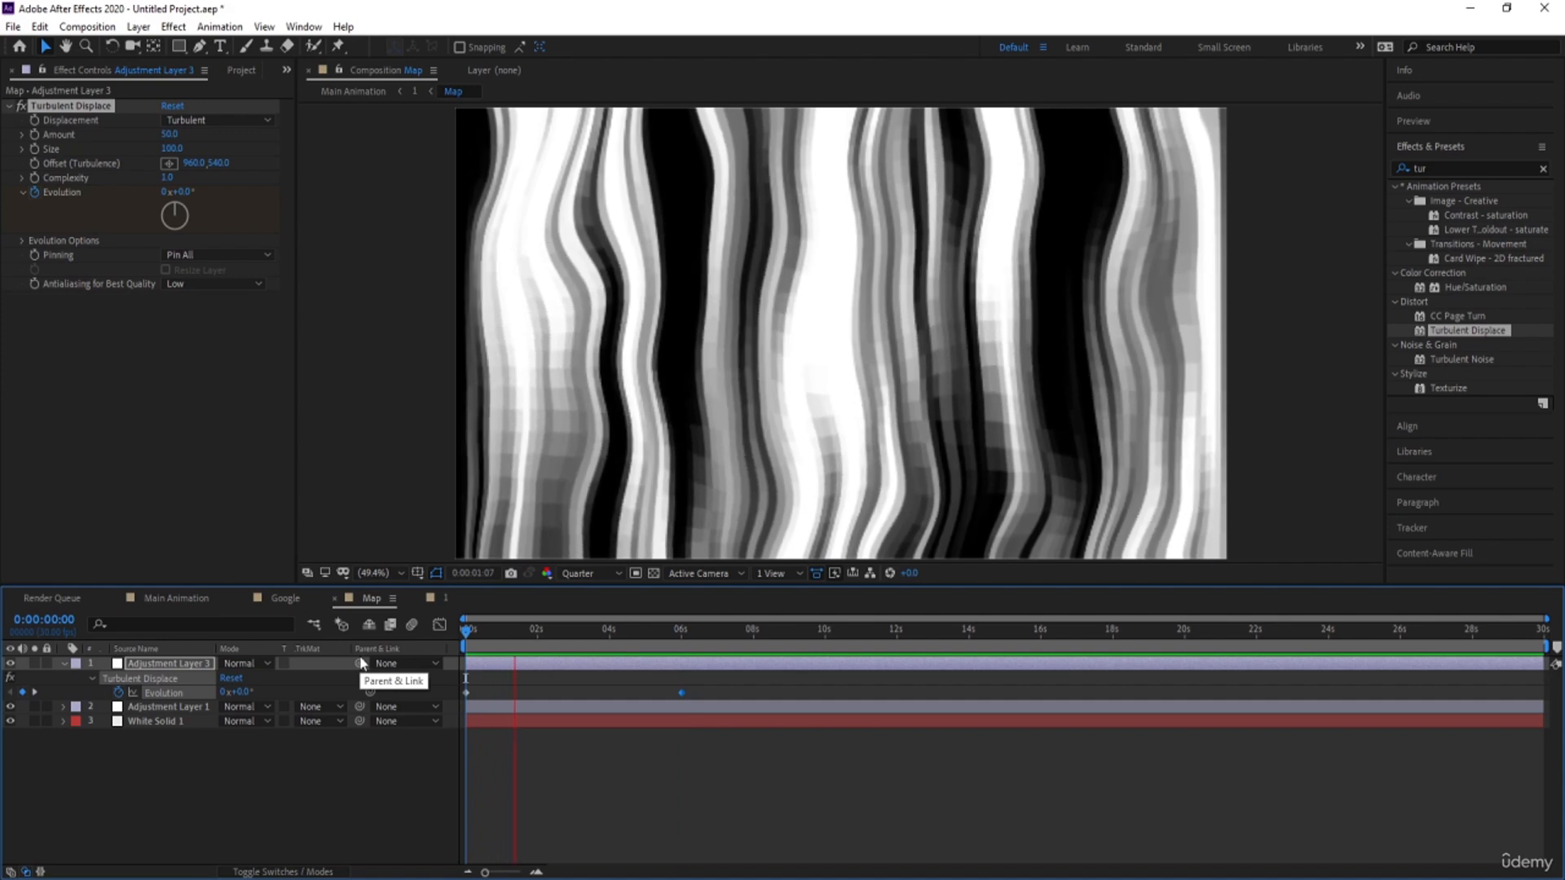
key(space)
Set the Evolution keyframe at 0:00:06:00 to 2x+0.0° and preview the Map composition from the start
key(k)
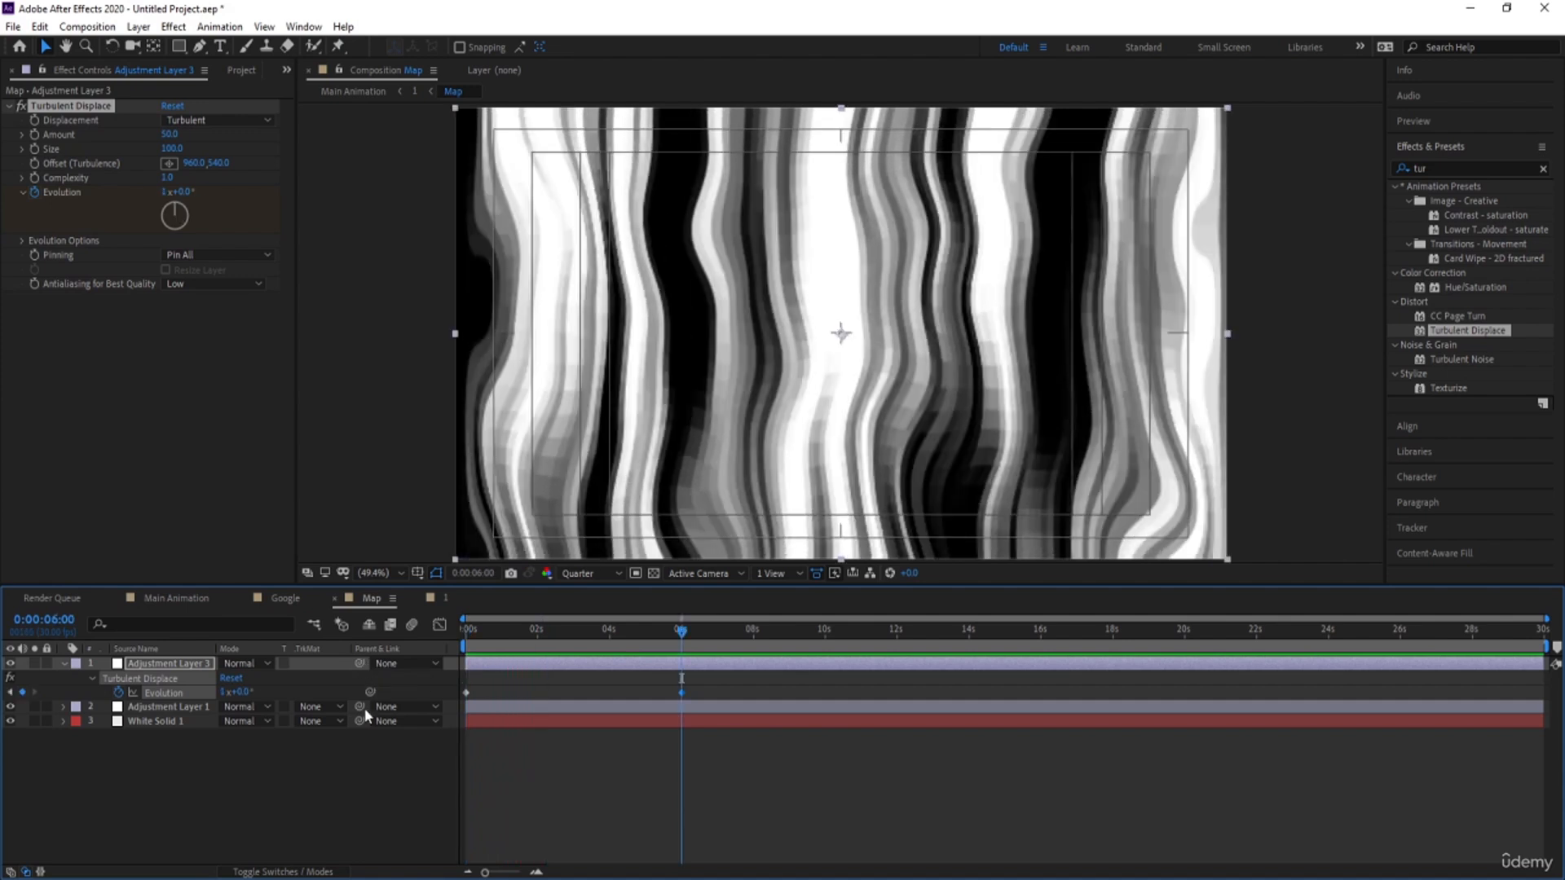
click(220, 692)
text(2)
key(Return)
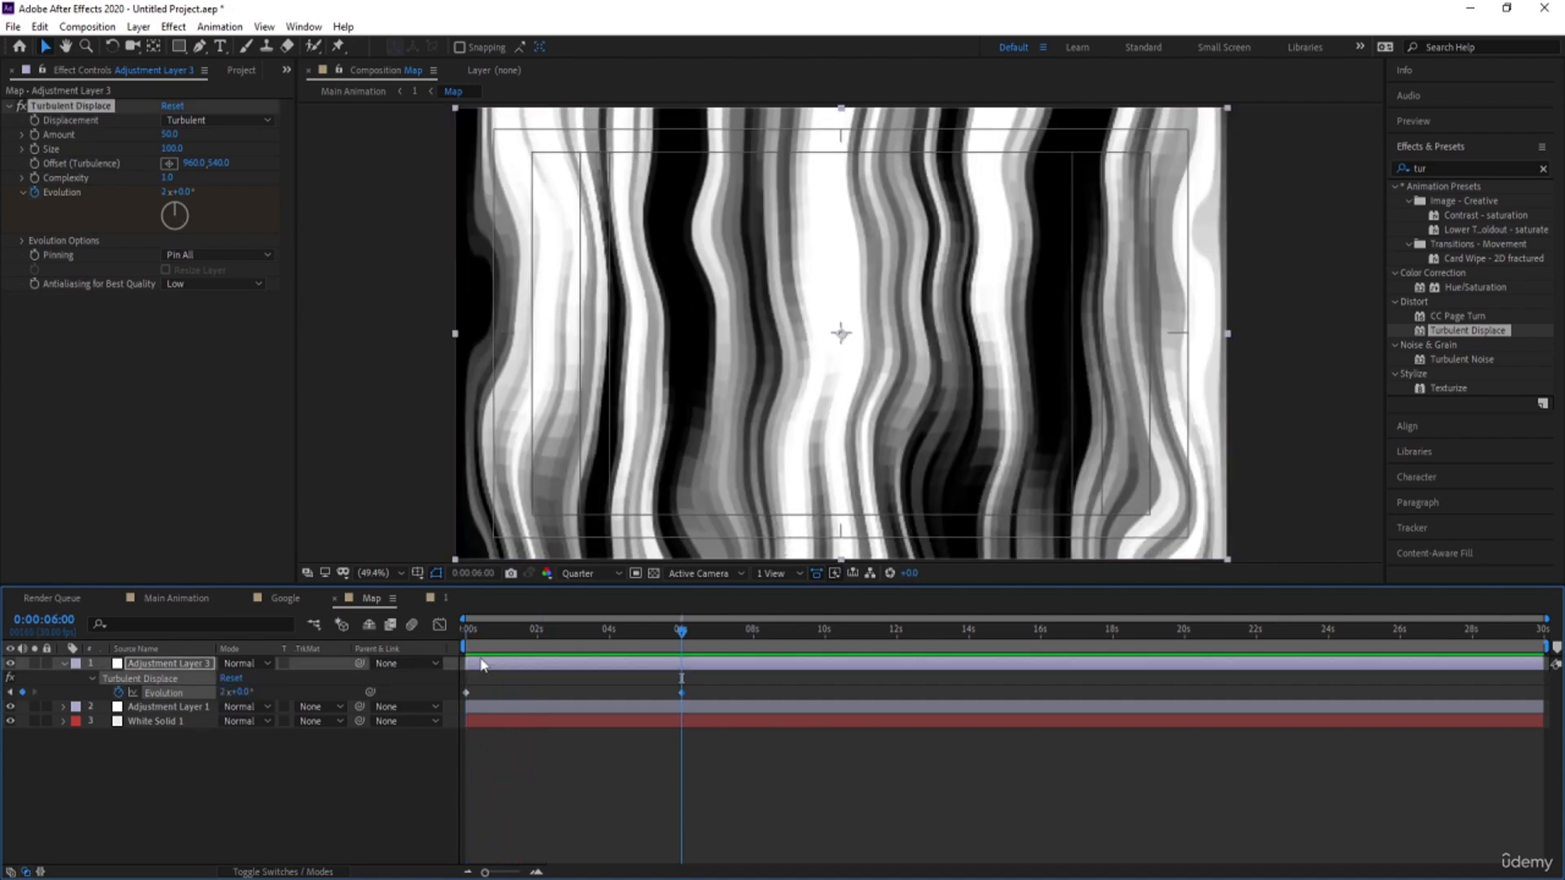
key(Home)
key(space)
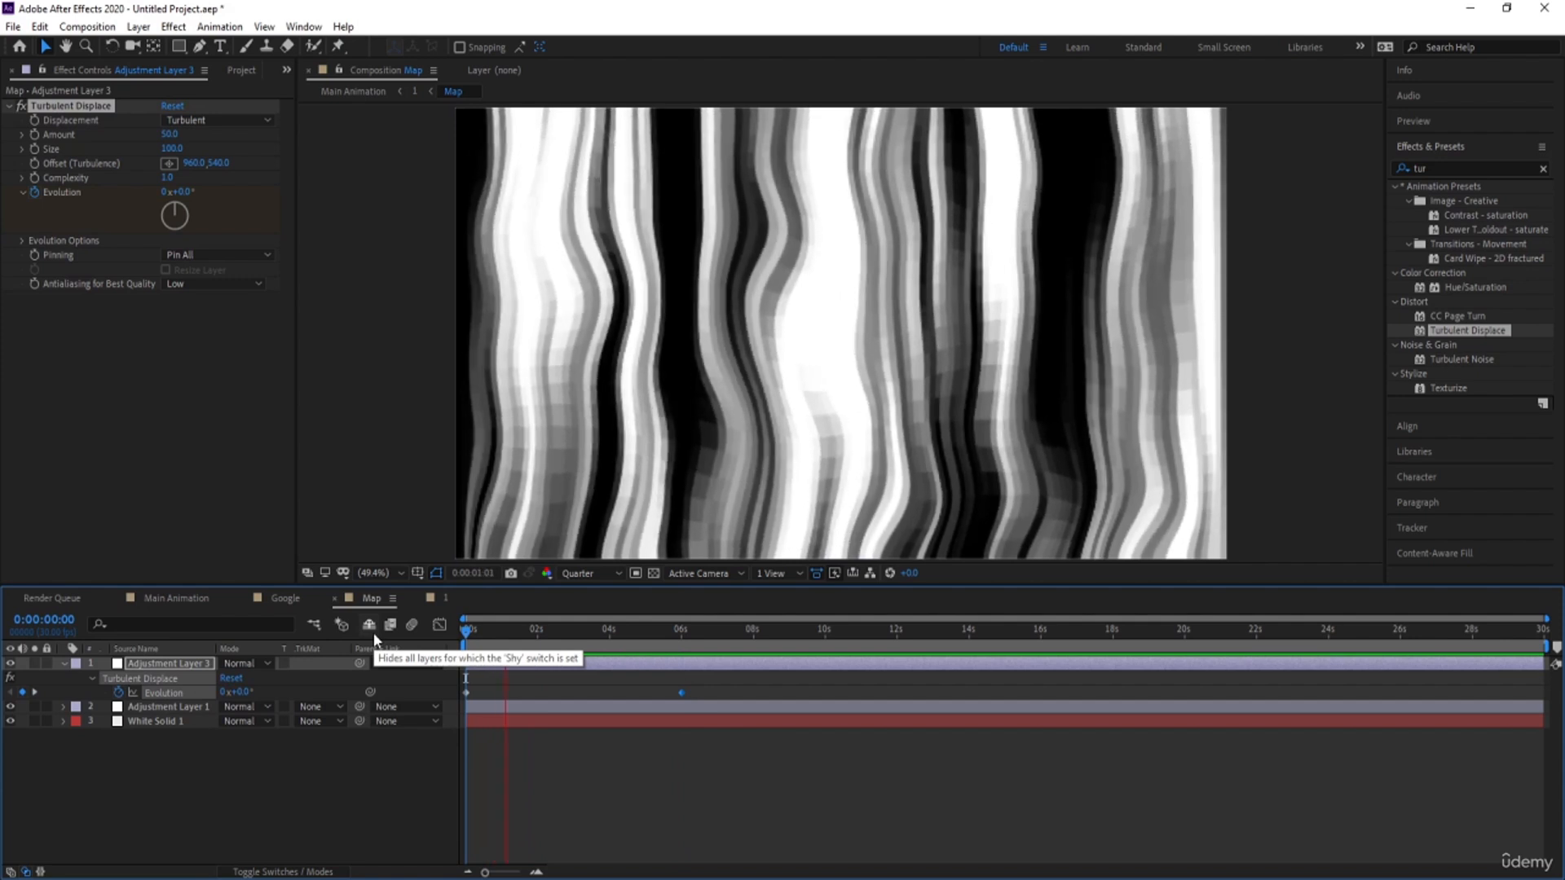
key(space)
Preview the logo reveal in Main Animation with the turbulent map applied
click(207, 596)
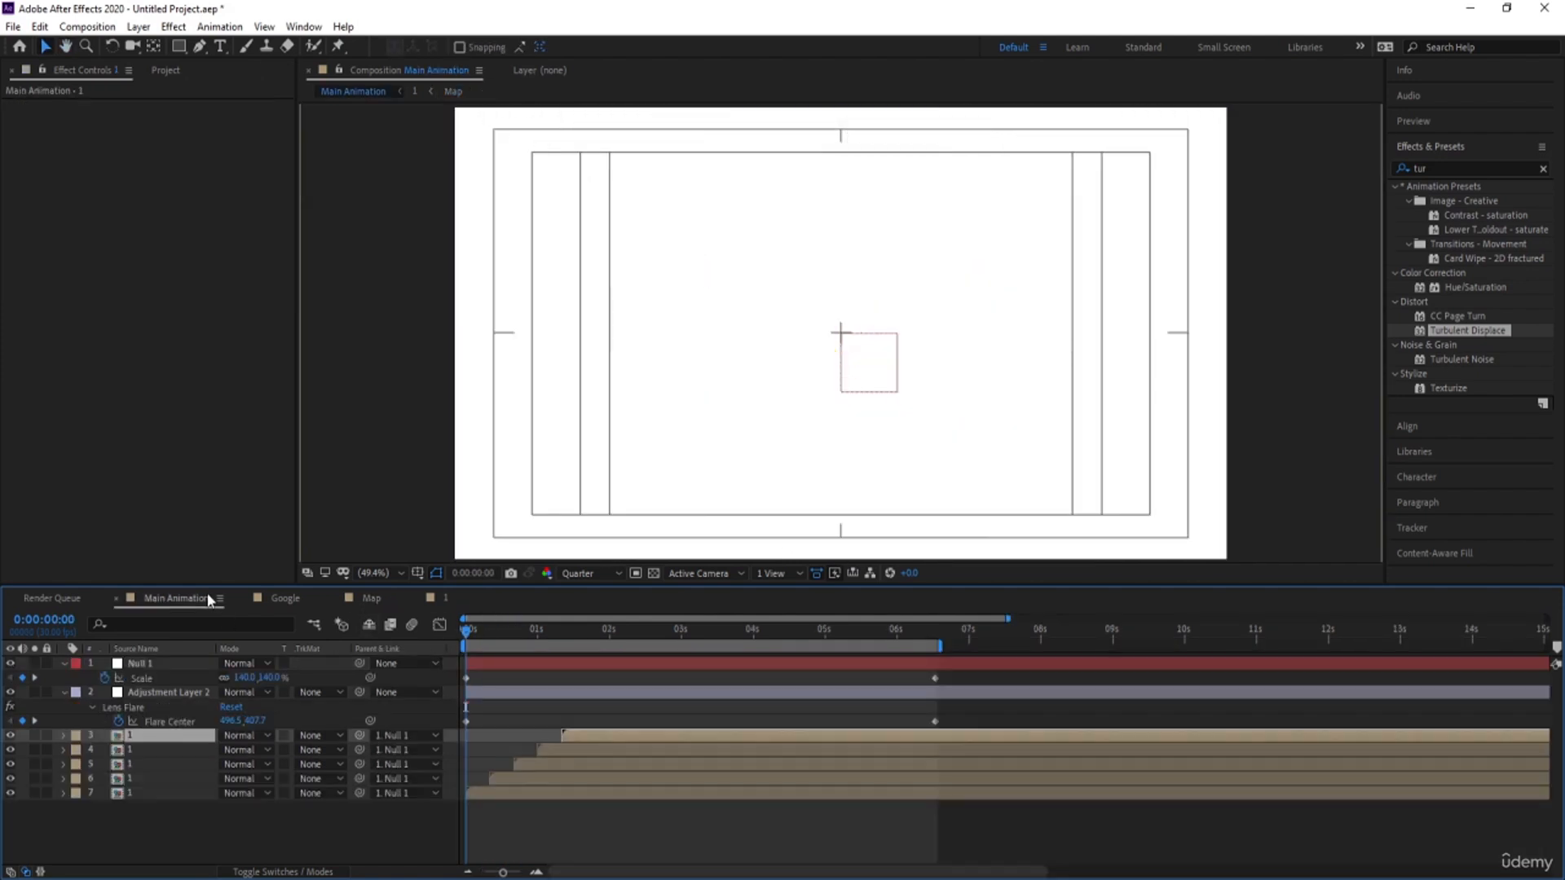
key(space)
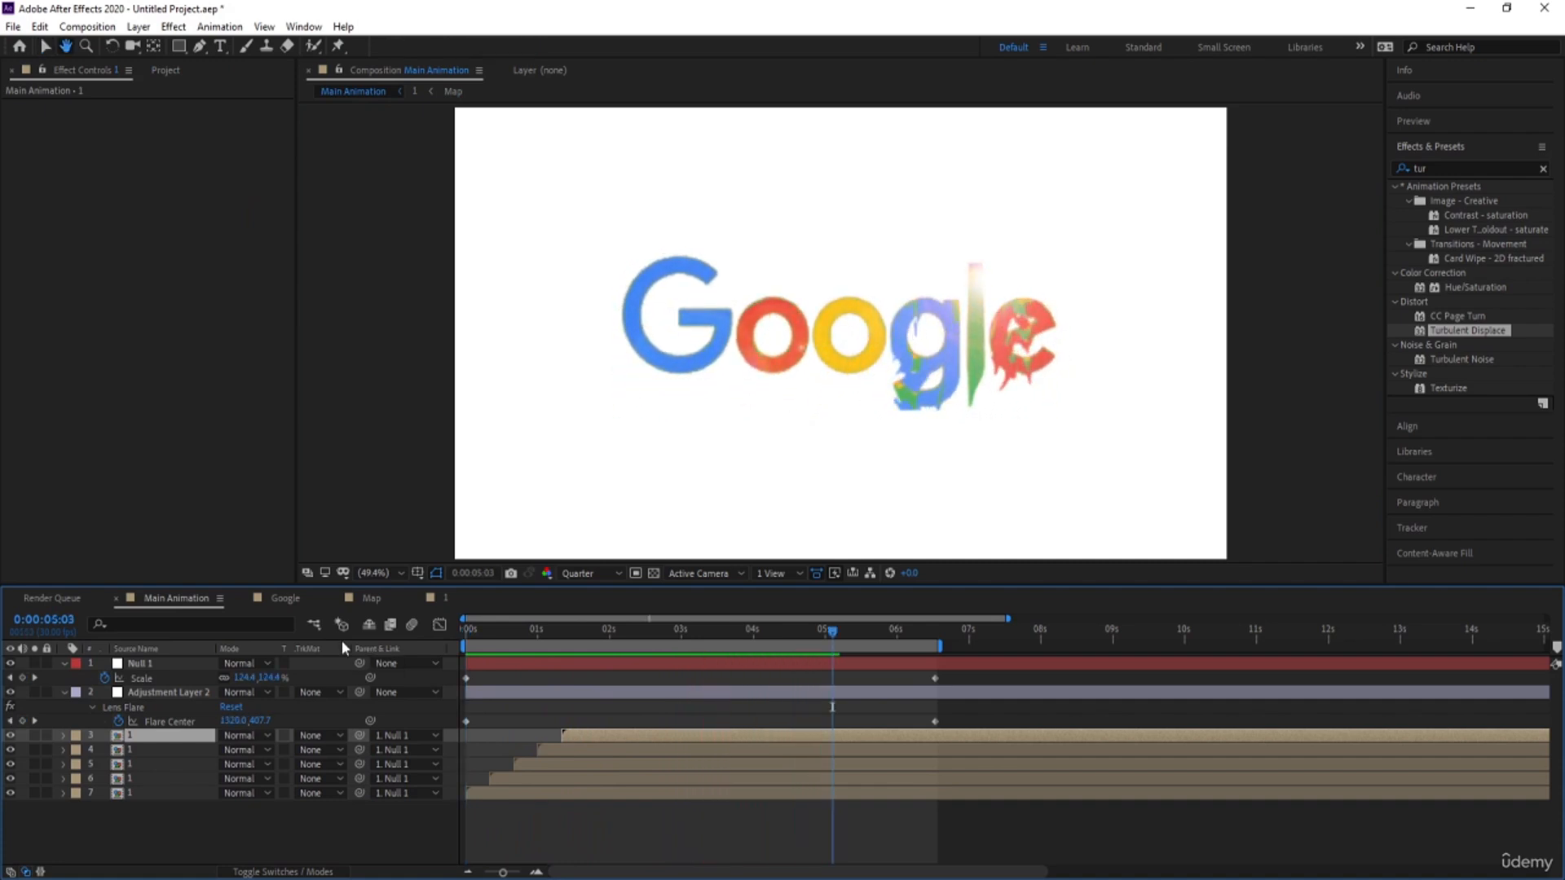
key(space)
key(space)
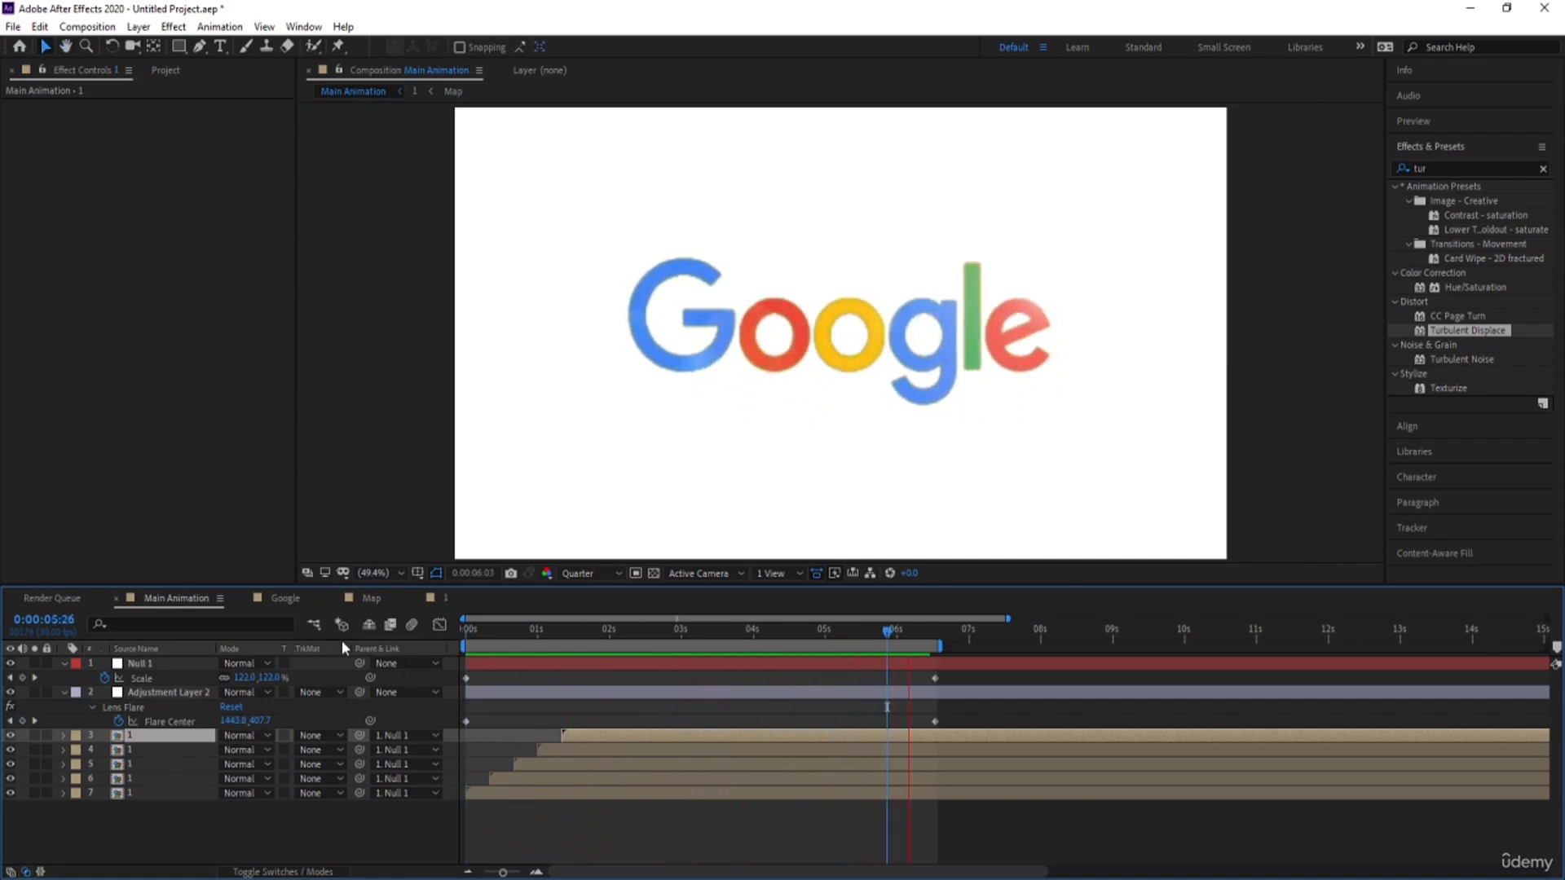